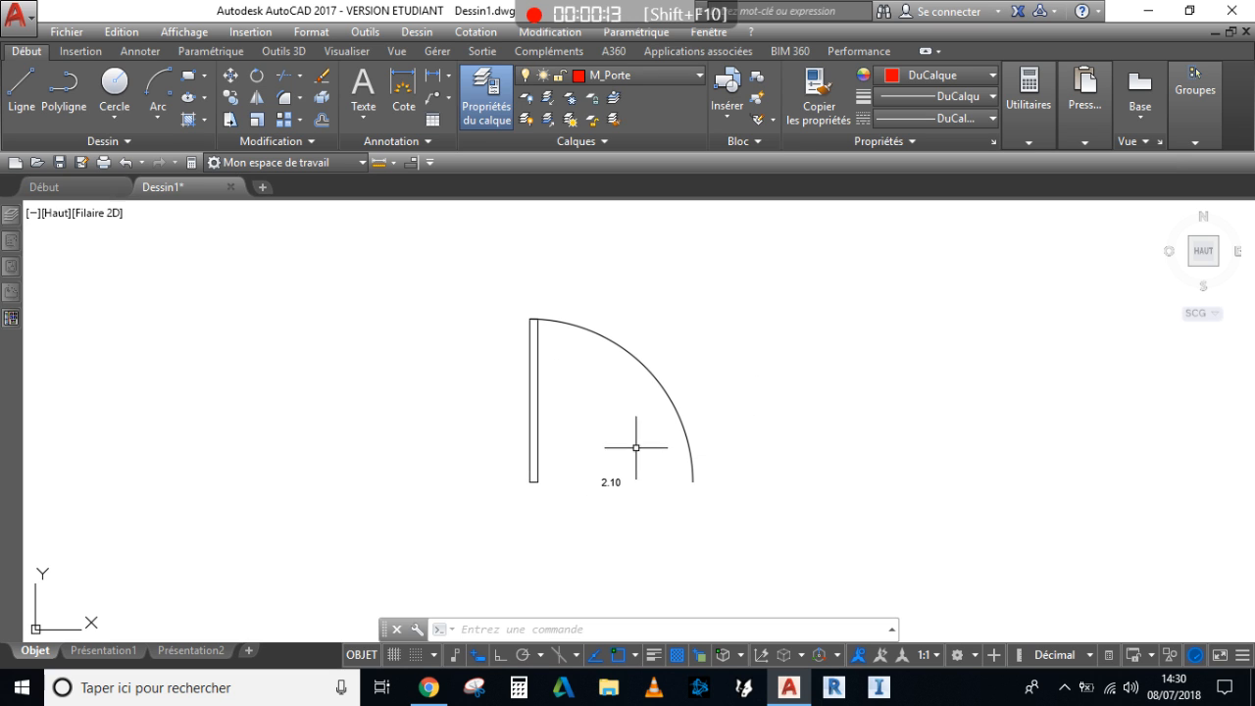
Examine the grips of the finished dynamic door block and clear the selection.
{"action": "left_click", "coordinate": [529, 385]}
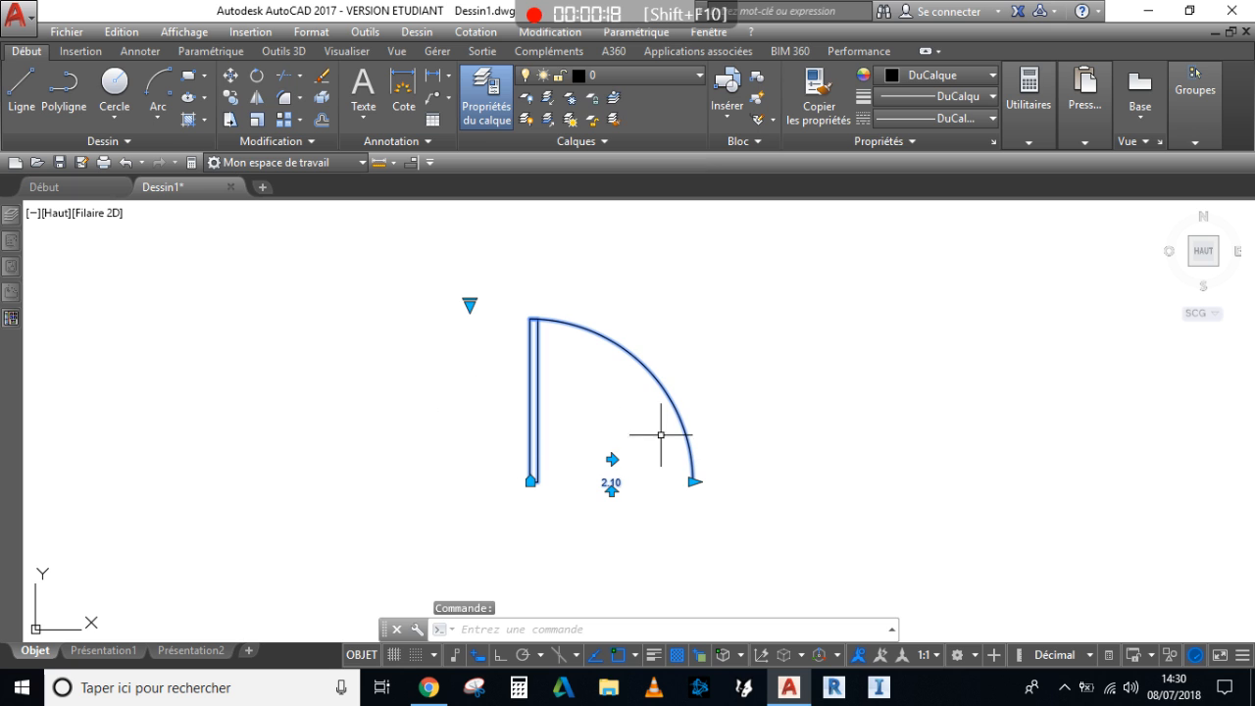
{"action": "key", "text": "Escape"}
{"action": "key", "text": "Escape"}
{"action": "scroll", "coordinate": [590, 392], "scroll_direction": "down", "scroll_amount": 2}
{"action": "middle_click_drag", "start_coordinate": [592, 392], "coordinate": [638, 395]}
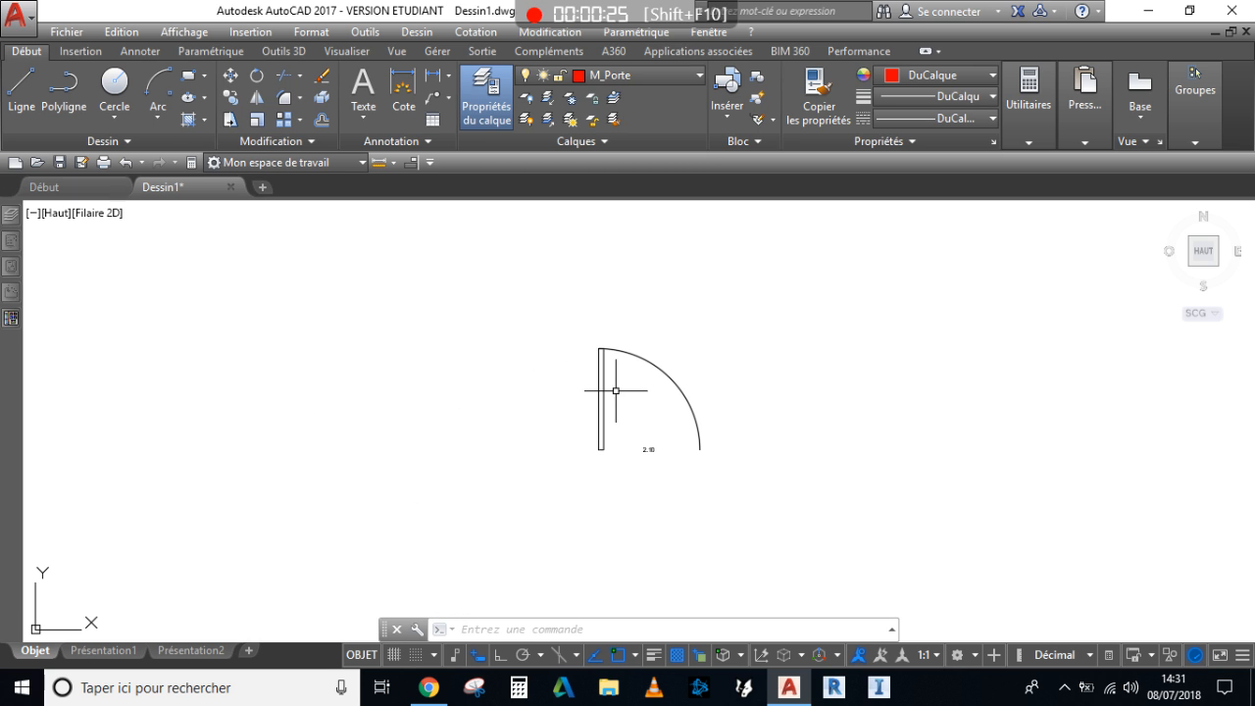
Move the door block horizontally to the left by its insertion point at the hinge.
{"action": "scroll", "coordinate": [616, 390], "scroll_direction": "up", "scroll_amount": 2}
{"action": "left_click", "coordinate": [575, 392]}
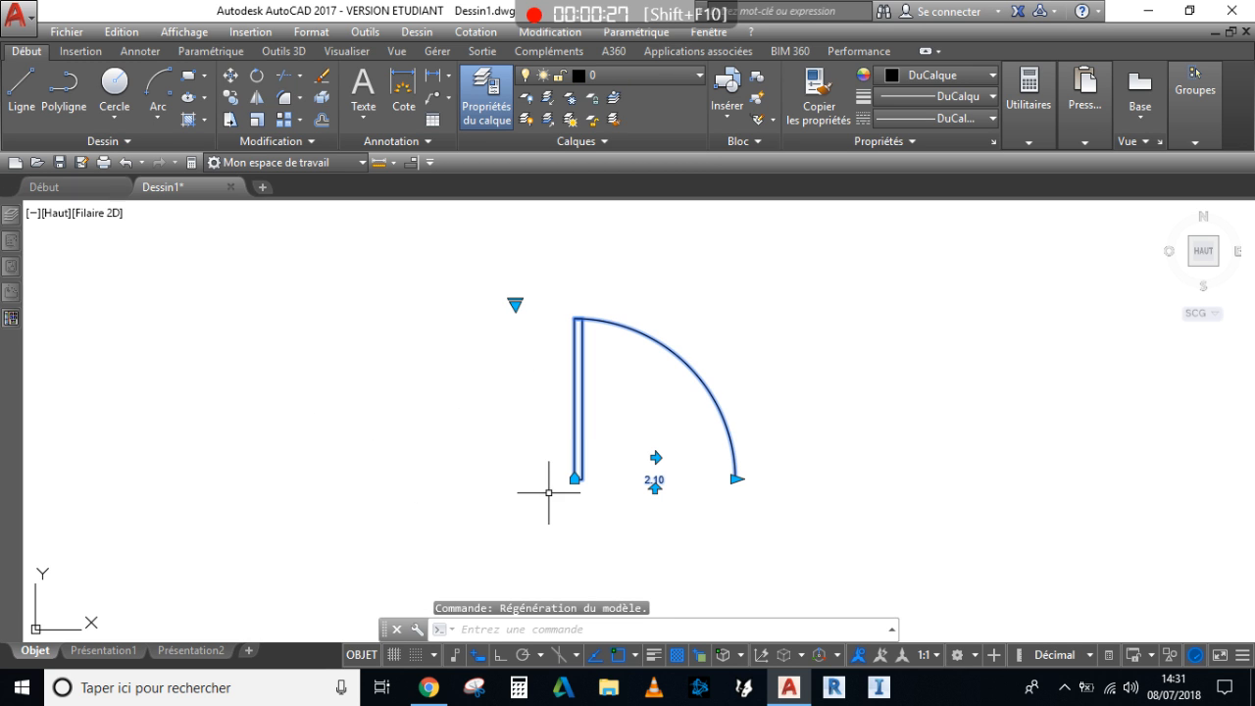
{"action": "left_click", "coordinate": [574, 476]}
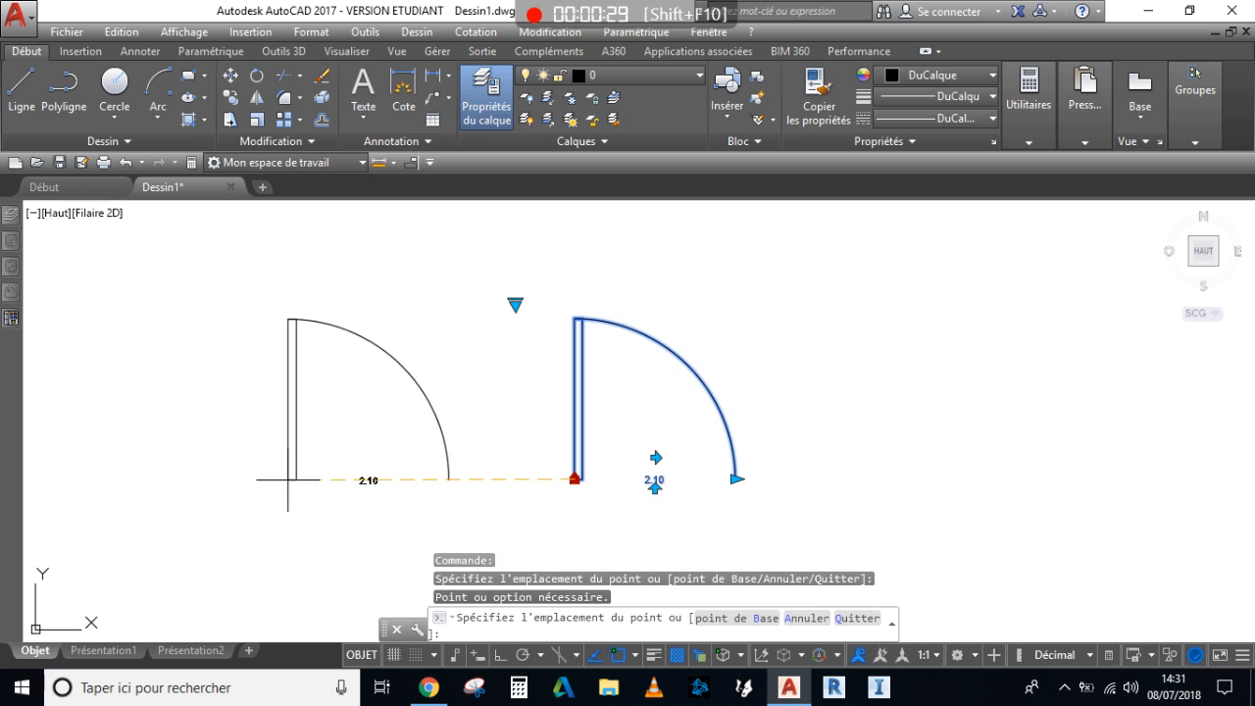
{"action": "left_click", "coordinate": [289, 481]}
{"action": "key", "text": "Escape"}
{"action": "key", "text": "Escape"}
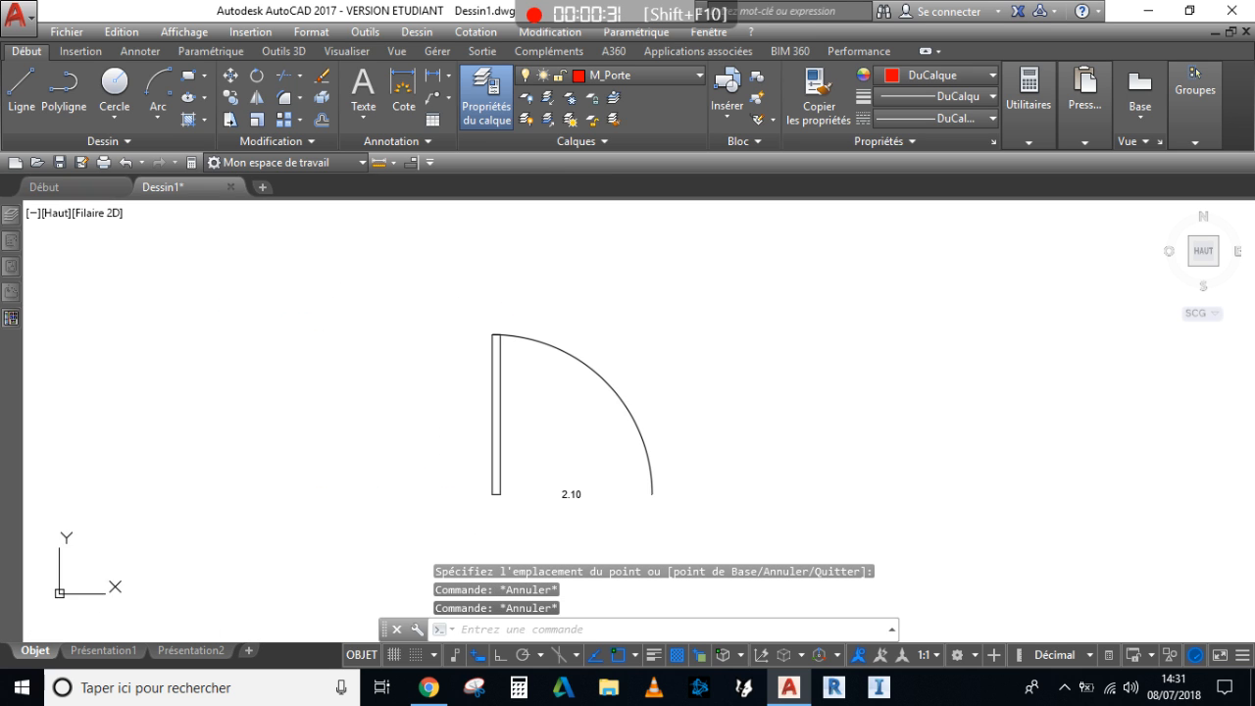
Switch the door block's opening angle to 45° and back to 90°.
{"action": "left_click", "coordinate": [612, 396]}
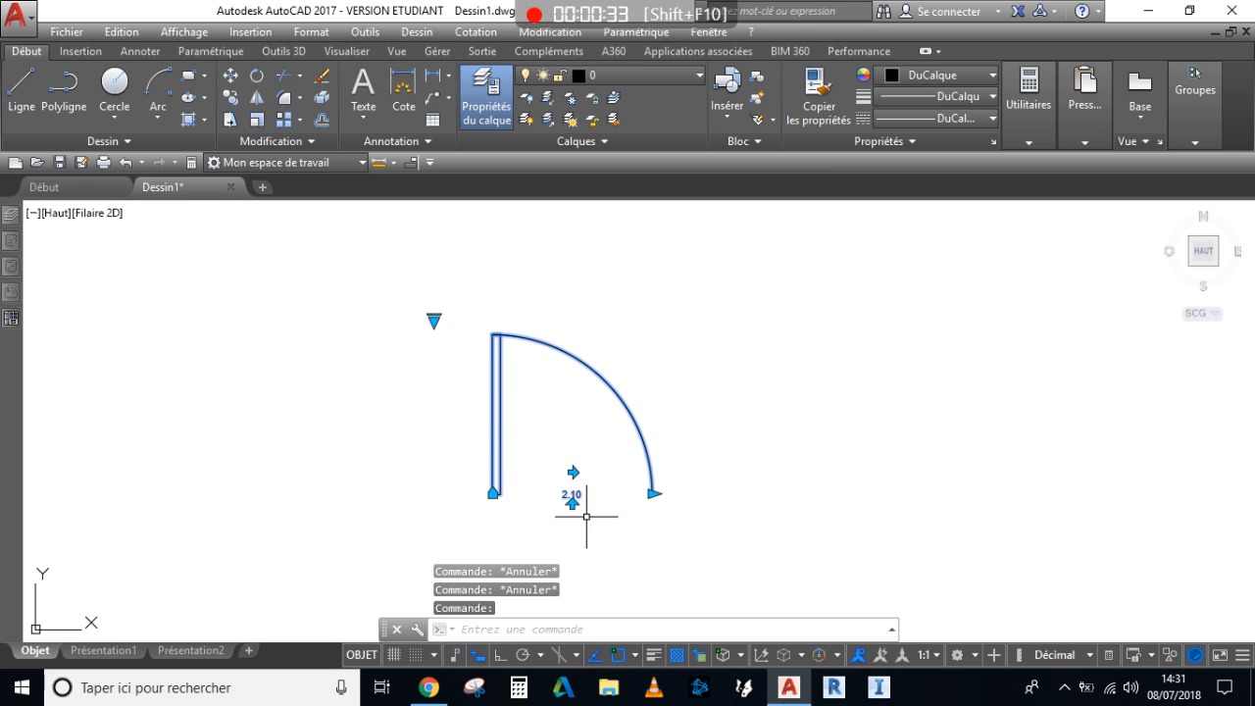
{"action": "scroll", "coordinate": [614, 500], "scroll_direction": "up", "scroll_amount": 2}
{"action": "key", "text": "Escape"}
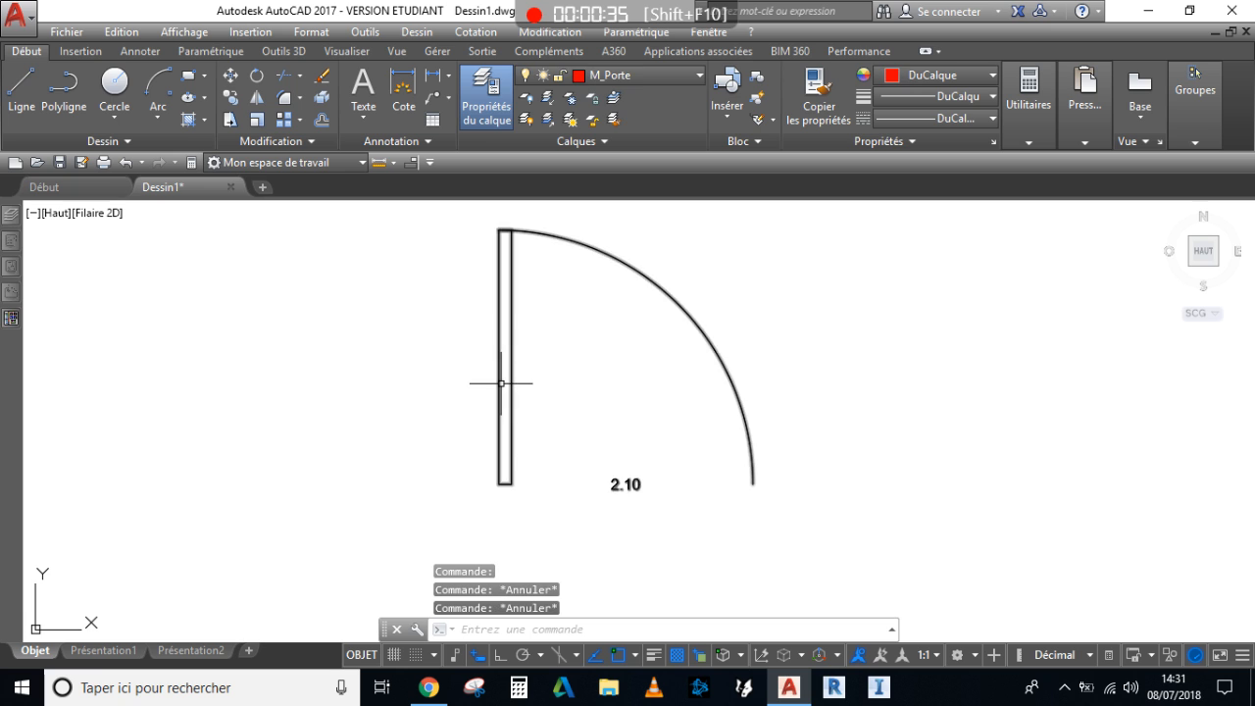
{"action": "left_click", "coordinate": [512, 380]}
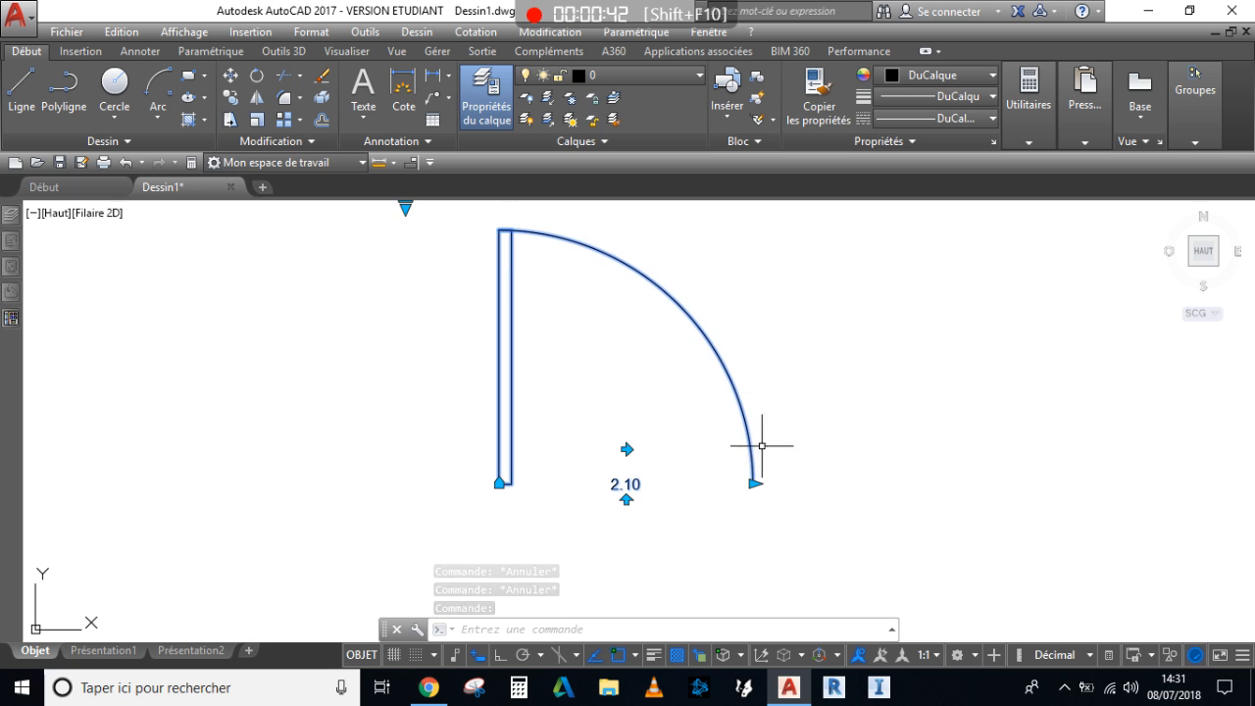
{"action": "scroll", "coordinate": [647, 412], "scroll_direction": "down", "scroll_amount": 2}
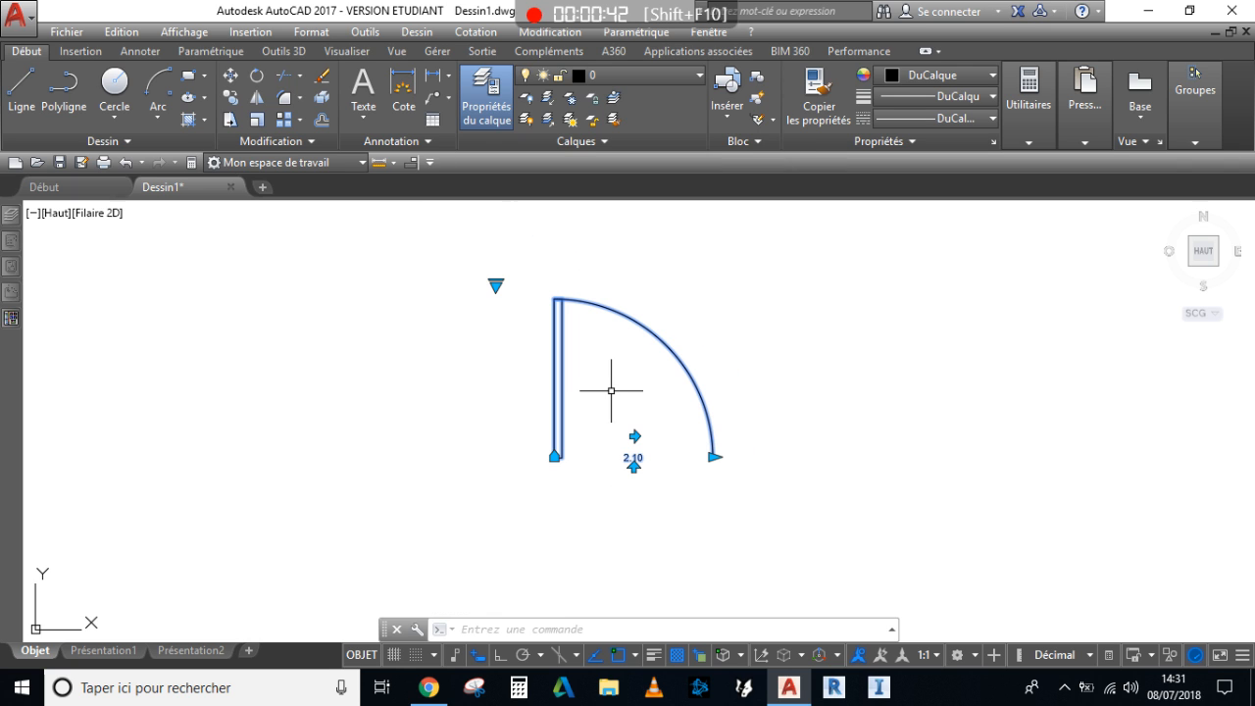
{"action": "left_click", "coordinate": [495, 285]}
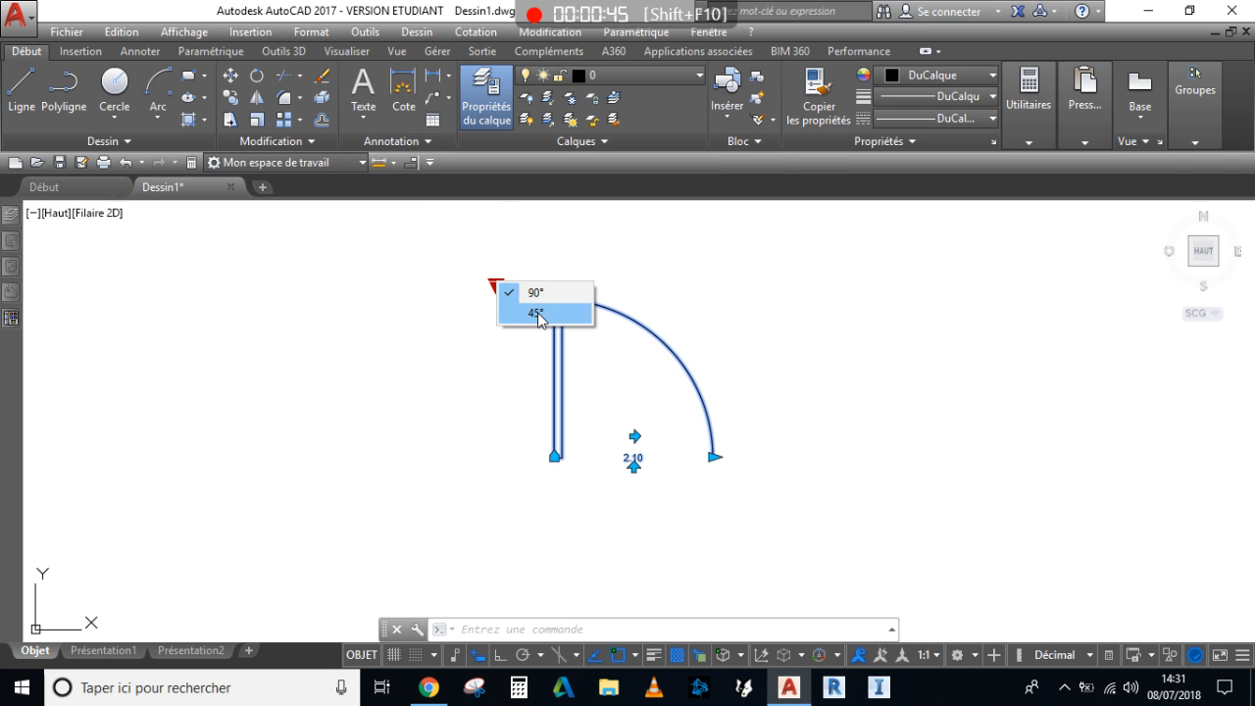
{"action": "left_click", "coordinate": [534, 313]}
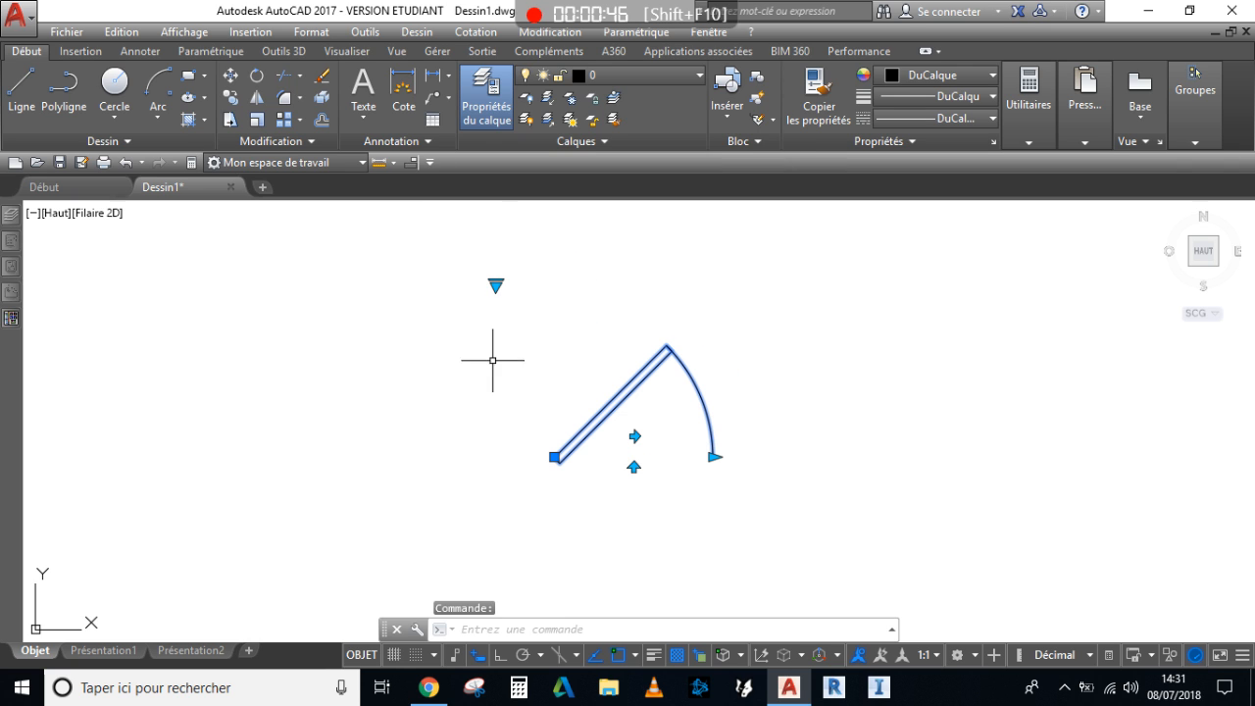
{"action": "left_click", "coordinate": [495, 286]}
{"action": "left_click", "coordinate": [532, 298]}
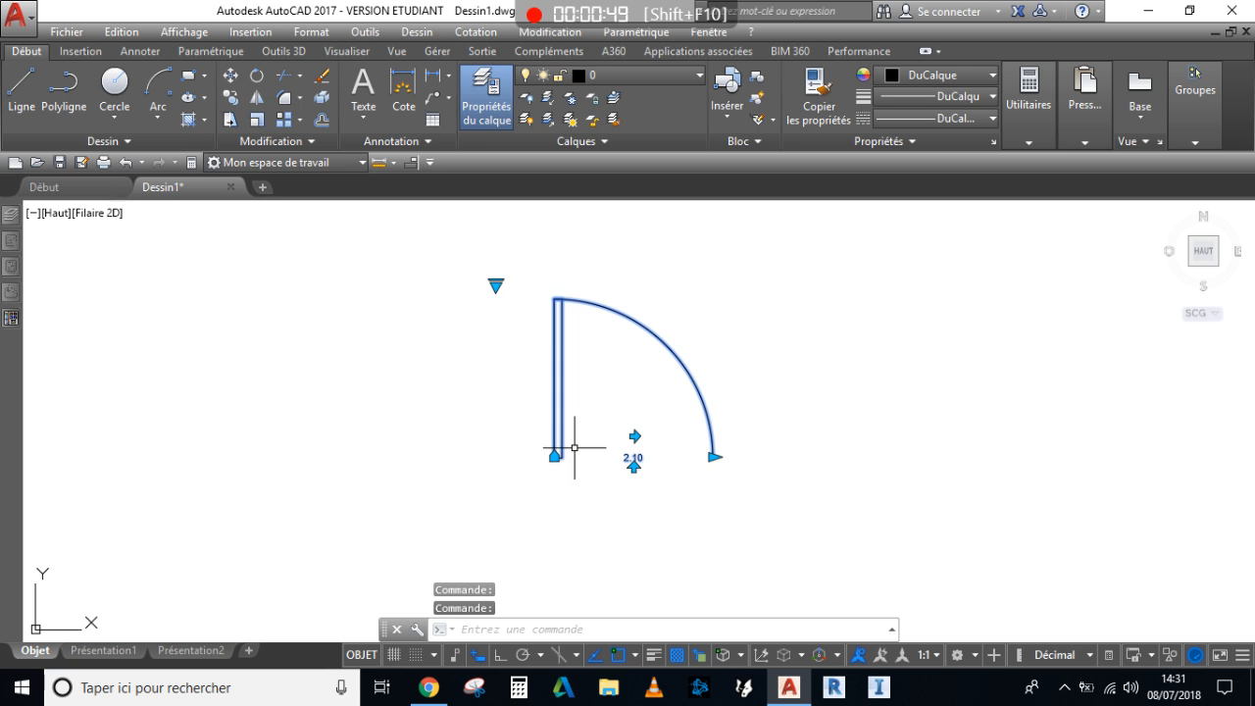
Flip the door block horizontally and back, and flip it vertically and back.
{"action": "left_click", "coordinate": [634, 435]}
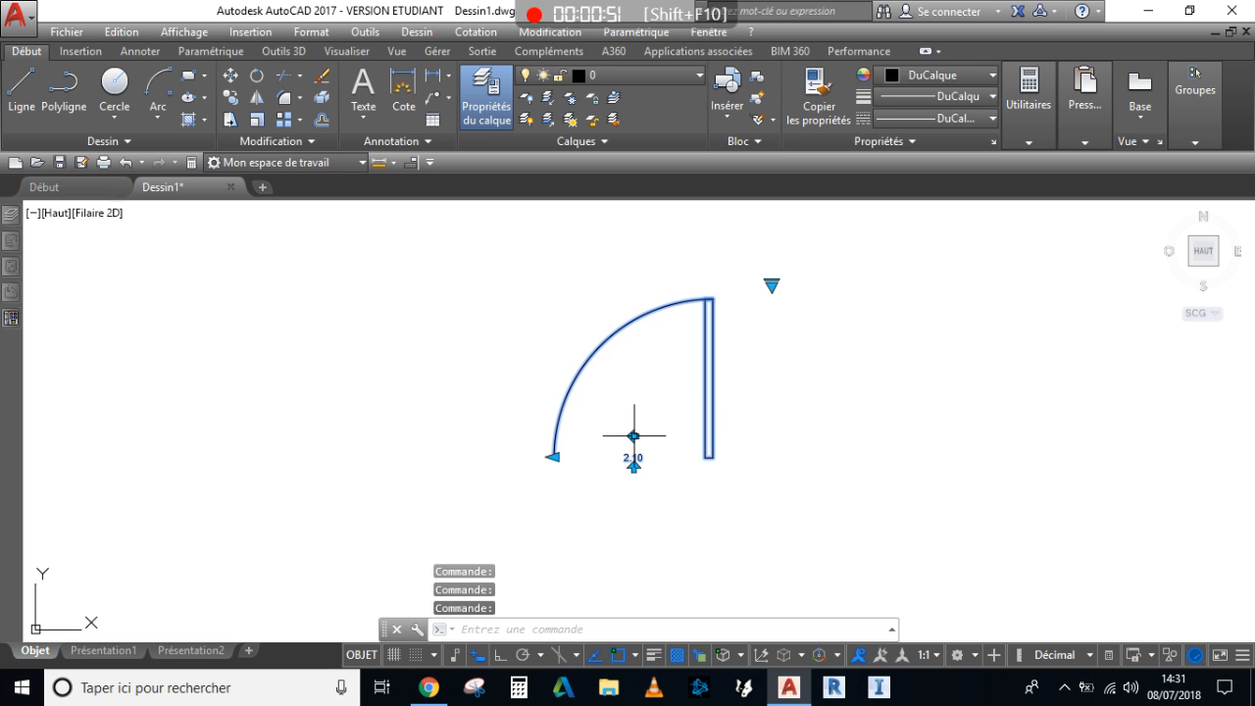
{"action": "left_click", "coordinate": [634, 436]}
{"action": "left_click", "coordinate": [633, 467]}
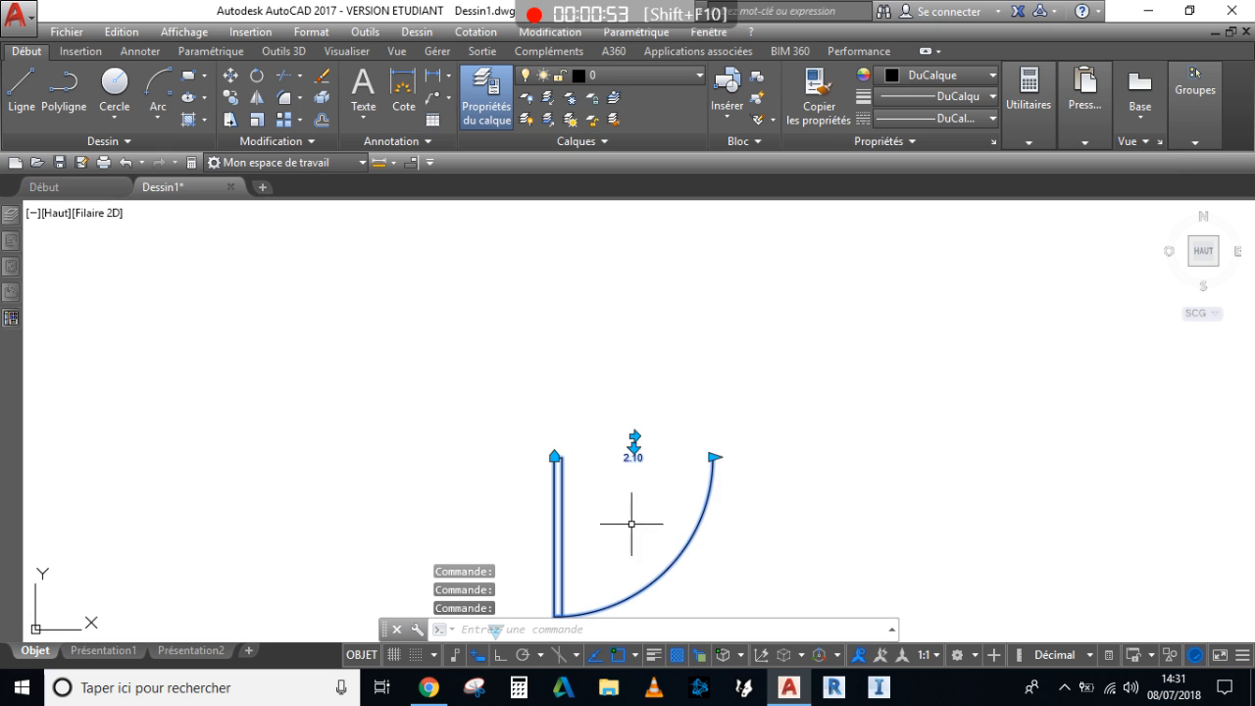
{"action": "left_click", "coordinate": [634, 446]}
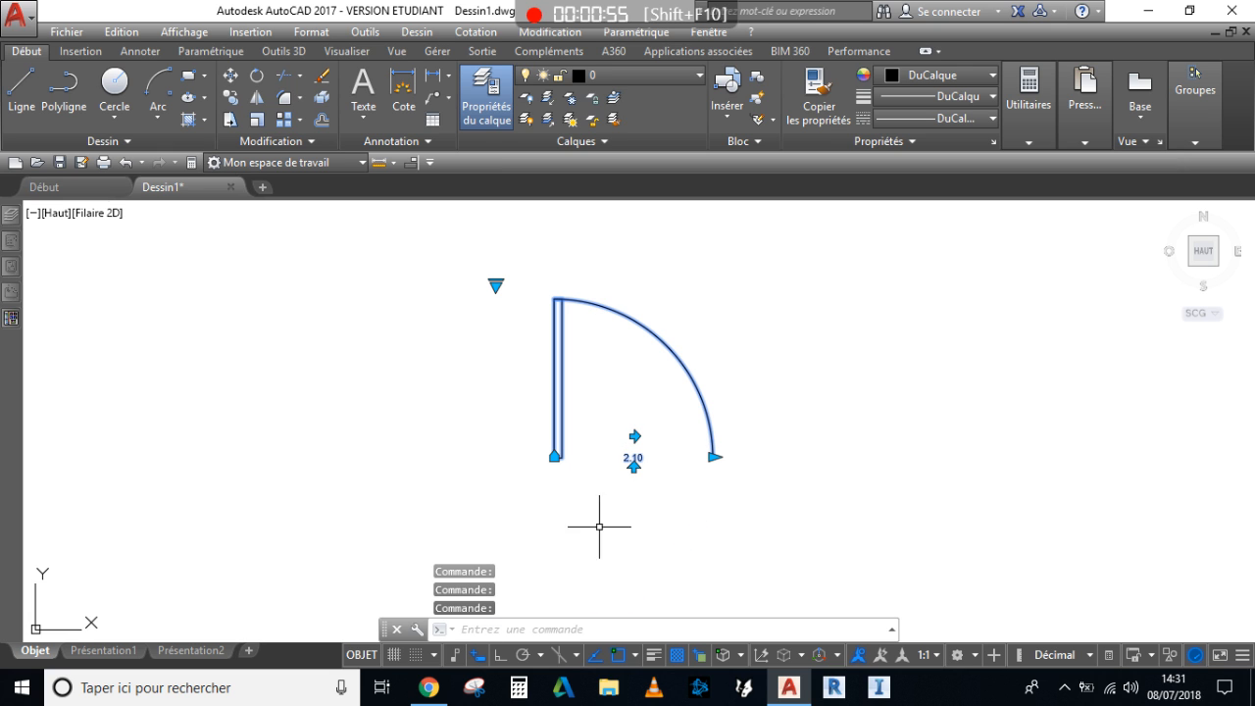
Stretch the door block to a wider opening from the free end of its swing arc.
{"action": "left_click", "coordinate": [713, 457]}
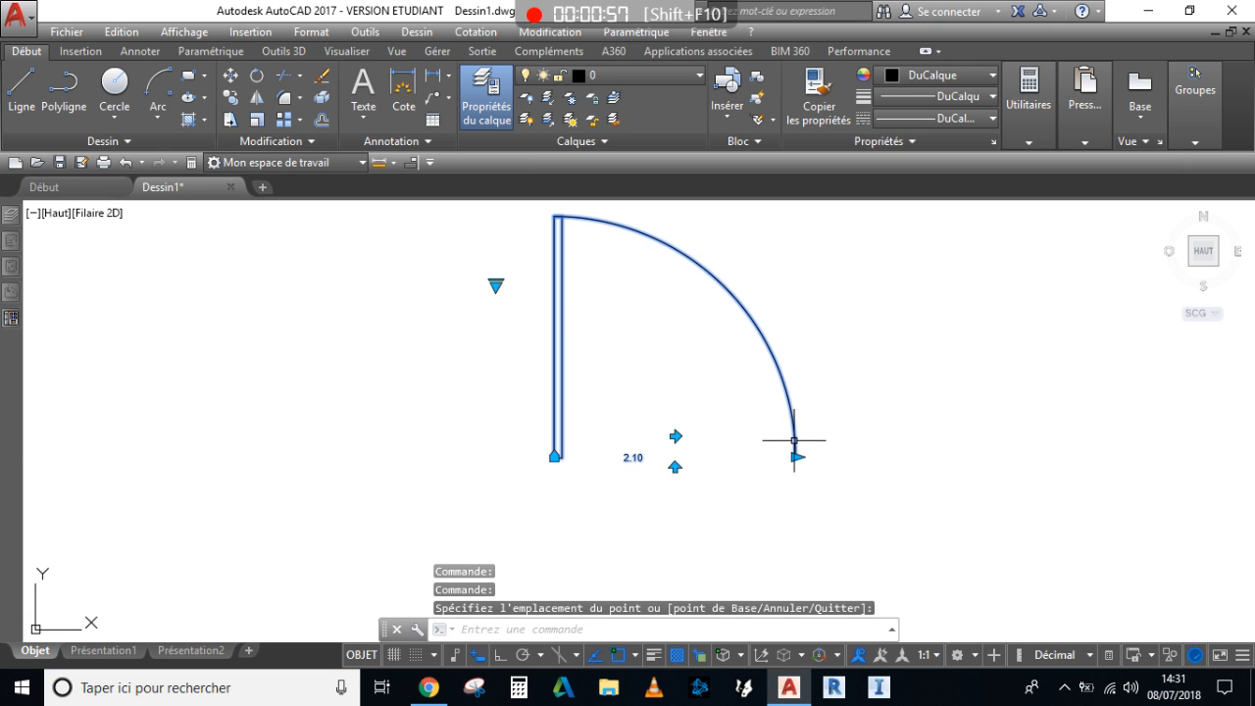
{"action": "key", "text": "Escape"}
{"action": "scroll", "coordinate": [638, 451], "scroll_direction": "up", "scroll_amount": 2}
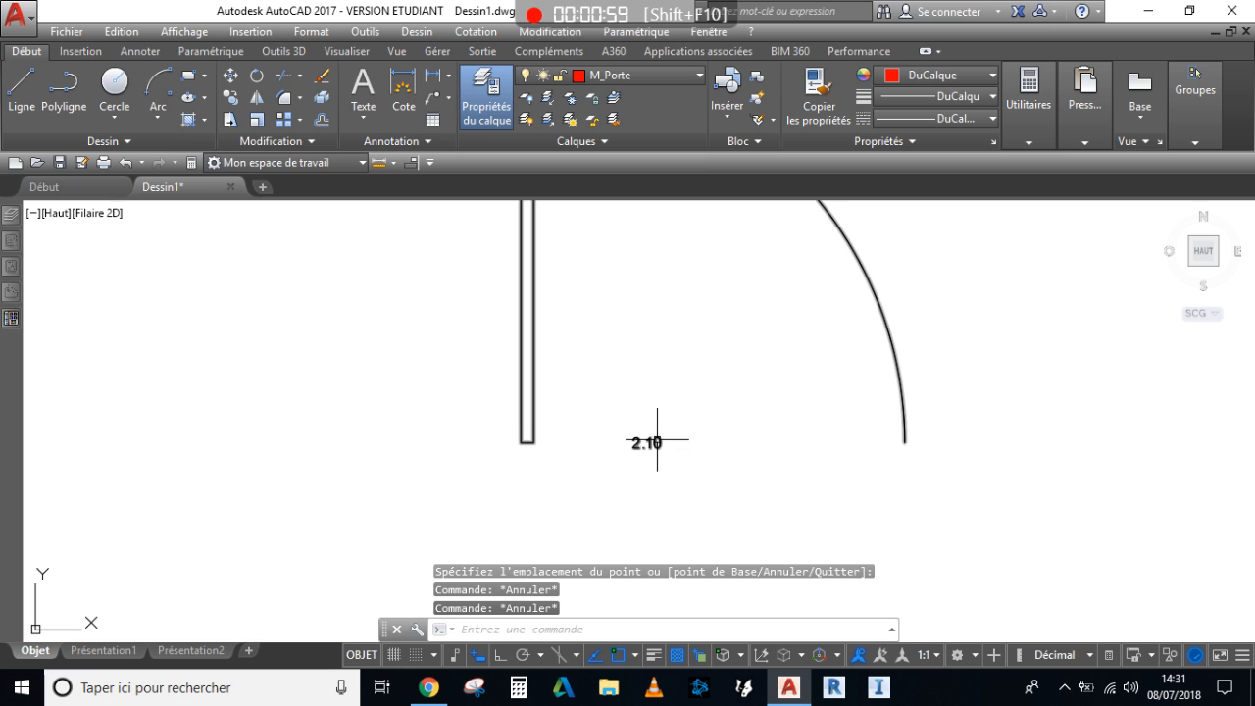
{"action": "key", "text": "Escape"}
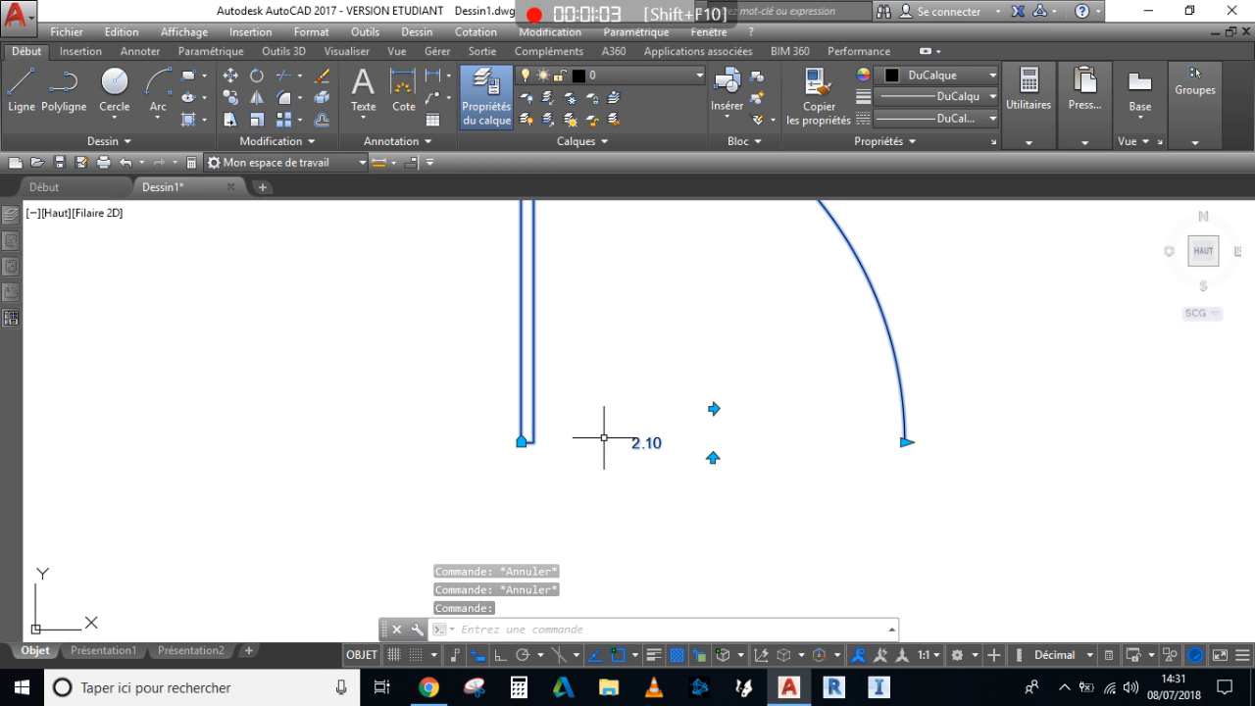
Examine the height label in the door block's opening, and view the whole block.
{"action": "scroll", "coordinate": [659, 446], "scroll_direction": "down", "scroll_amount": 1}
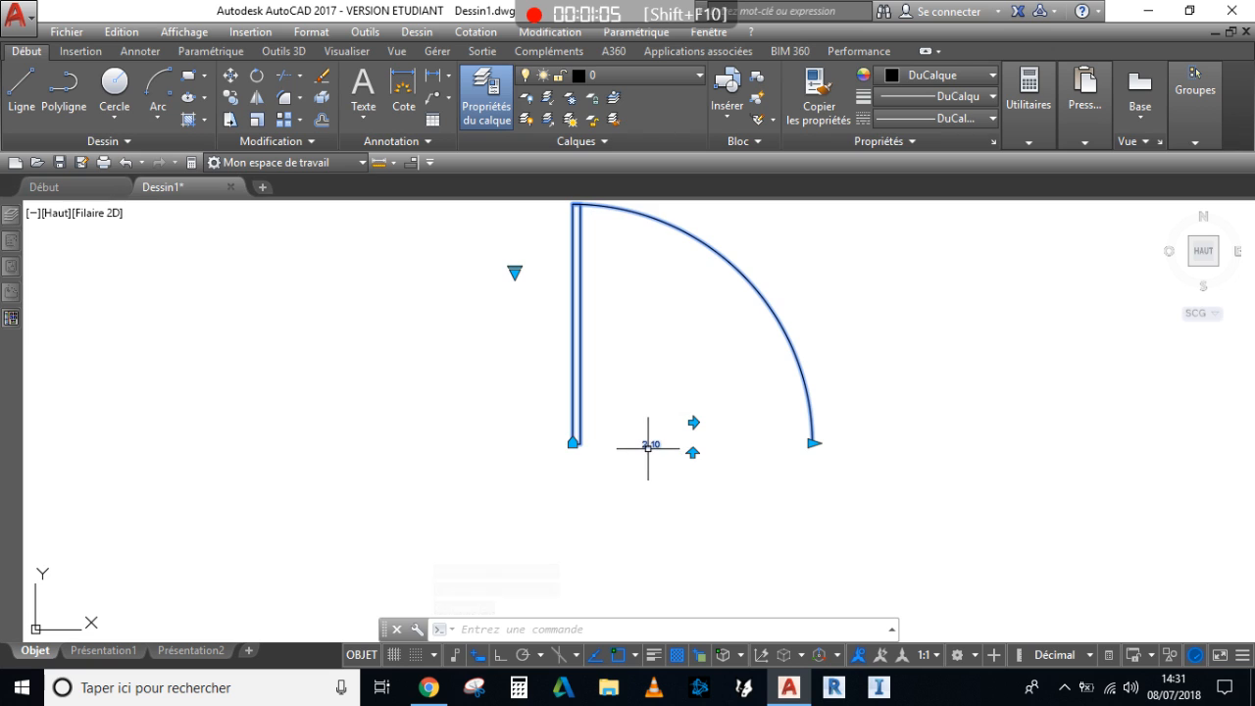
{"action": "scroll", "coordinate": [650, 446], "scroll_direction": "up", "scroll_amount": 2}
{"action": "key", "text": "Escape"}
{"action": "key", "text": "Escape"}
{"action": "key", "text": "Escape"}
{"action": "scroll", "coordinate": [622, 424], "scroll_direction": "down", "scroll_amount": 5}
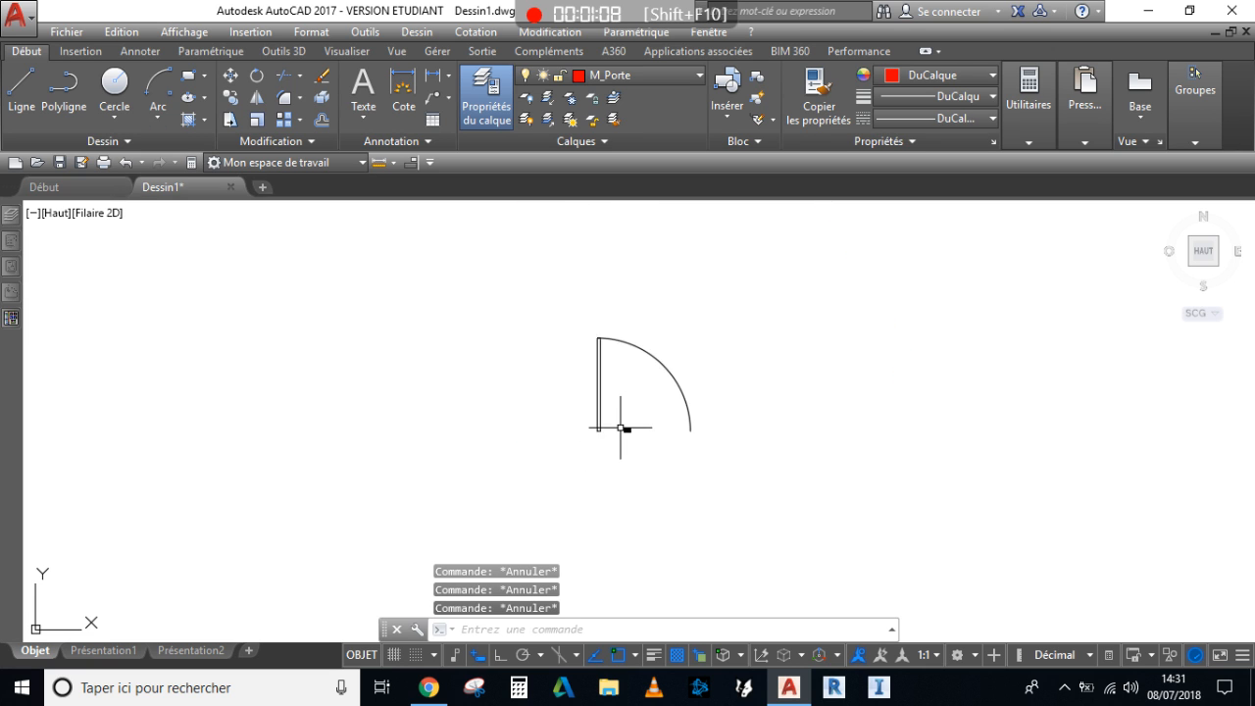
{"action": "scroll", "coordinate": [622, 432], "scroll_direction": "up", "scroll_amount": 5}
{"action": "middle_click", "coordinate": [602, 350]}
{"action": "middle_click", "coordinate": [602, 350]}
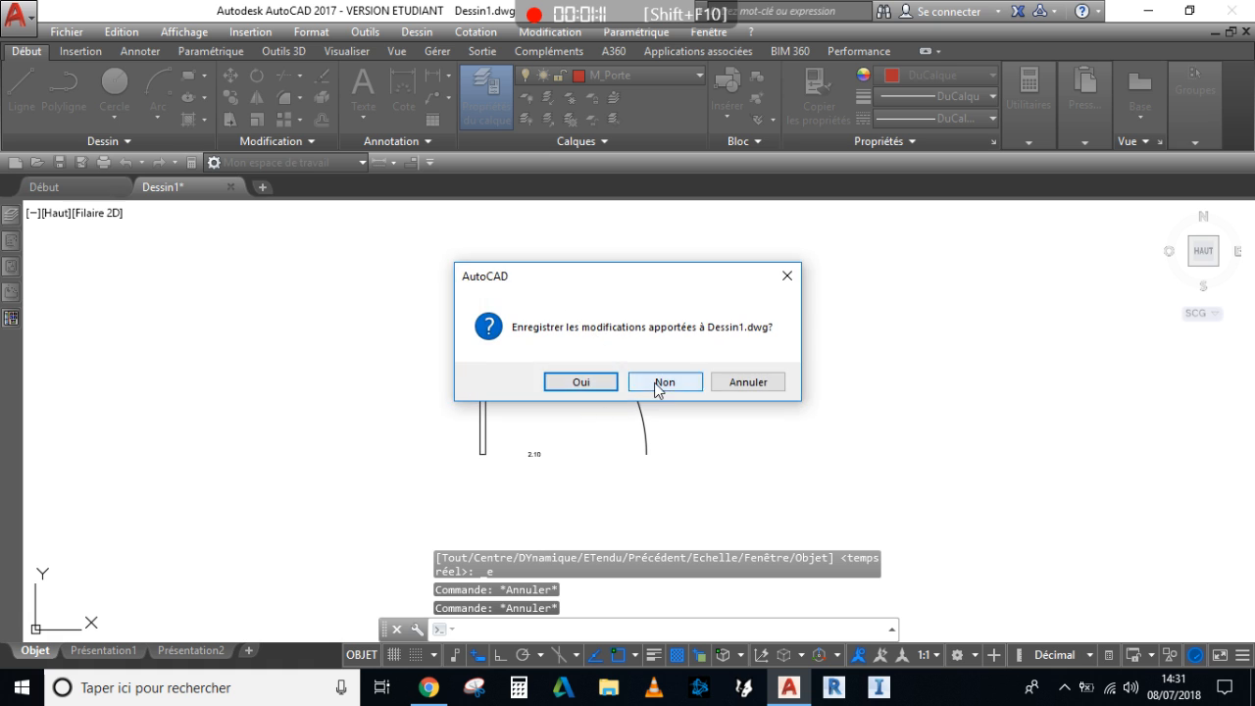
Close Dessin1.dwg without saving its changes and start a new drawing.
{"action": "left_click", "coordinate": [657, 383]}
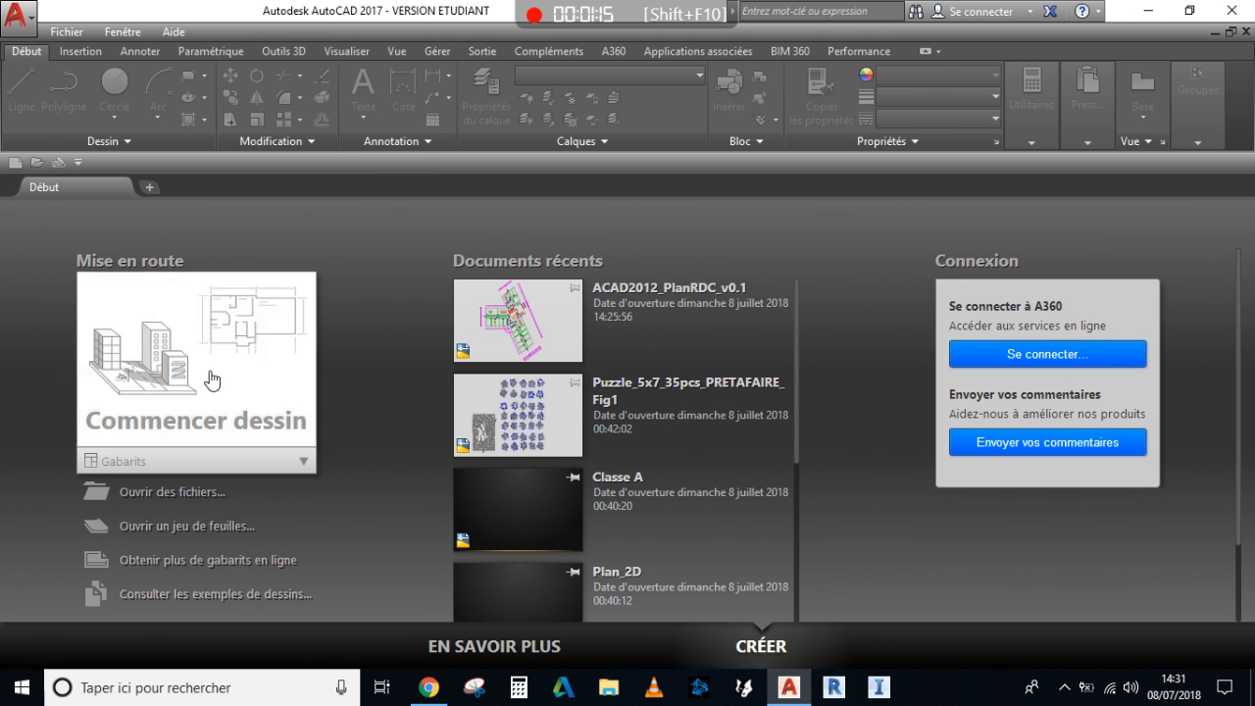
{"action": "left_click", "coordinate": [233, 397]}
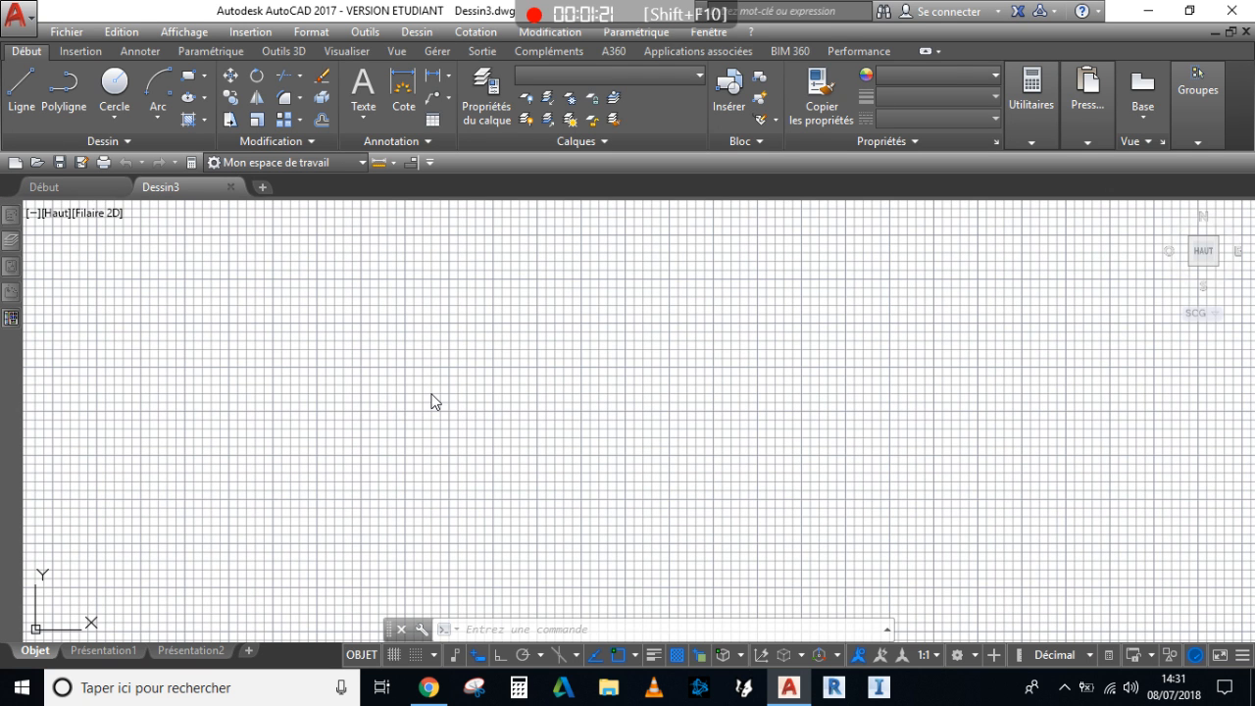
Configure the drawing units to centimetres, with a length precision of 0.00 and angles in decimal degrees.
{"action": "type", "text": "UI"}
{"action": "key", "text": "Return"}
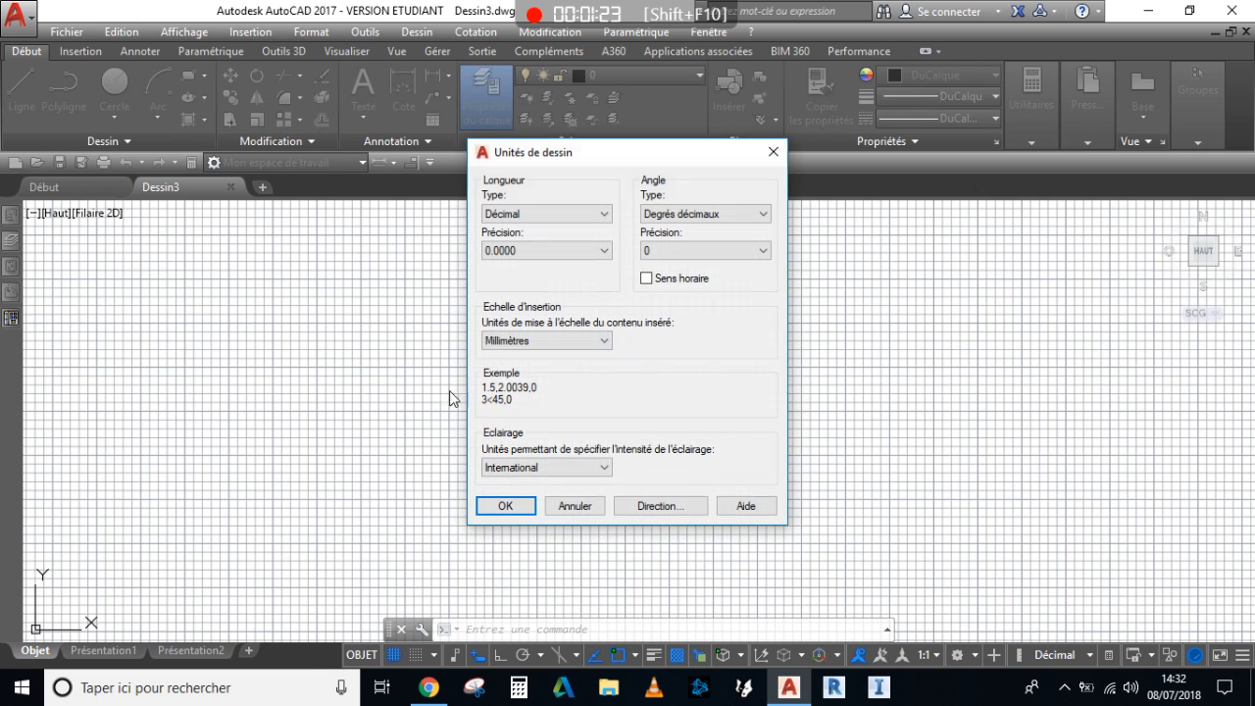
{"action": "left_click", "coordinate": [584, 348]}
{"action": "left_click", "coordinate": [528, 431]}
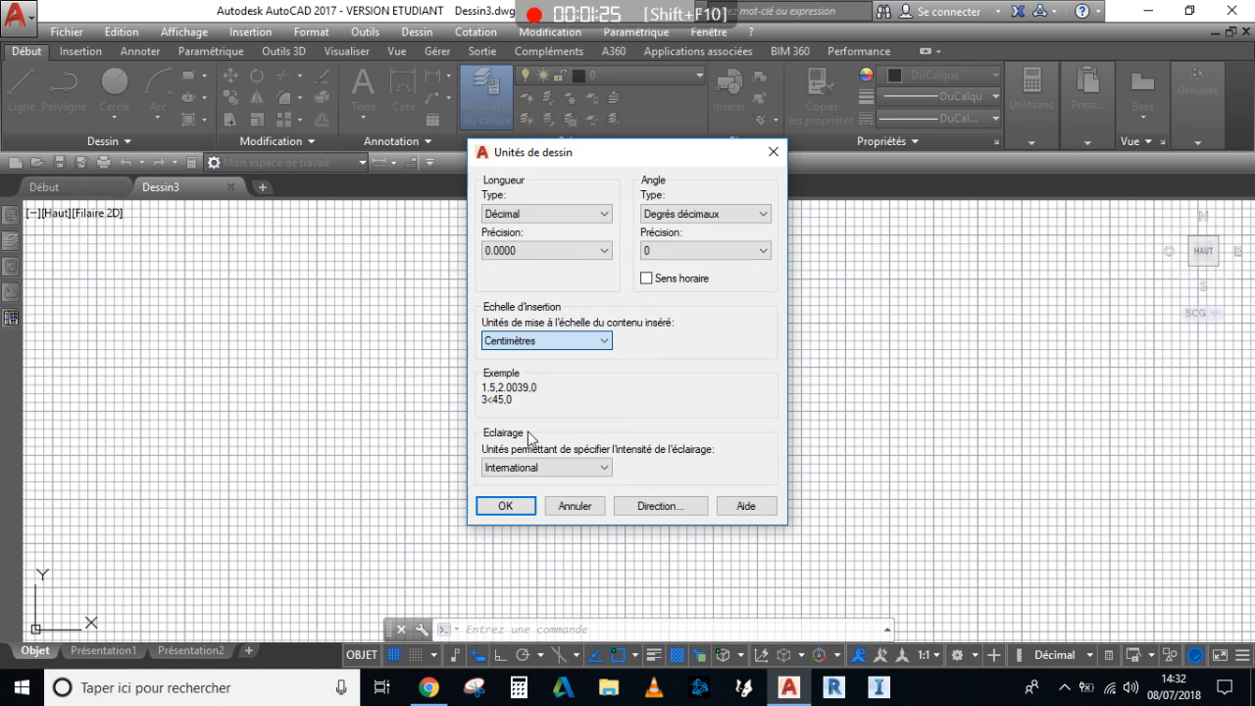
{"action": "left_click", "coordinate": [555, 253]}
{"action": "left_click", "coordinate": [534, 292]}
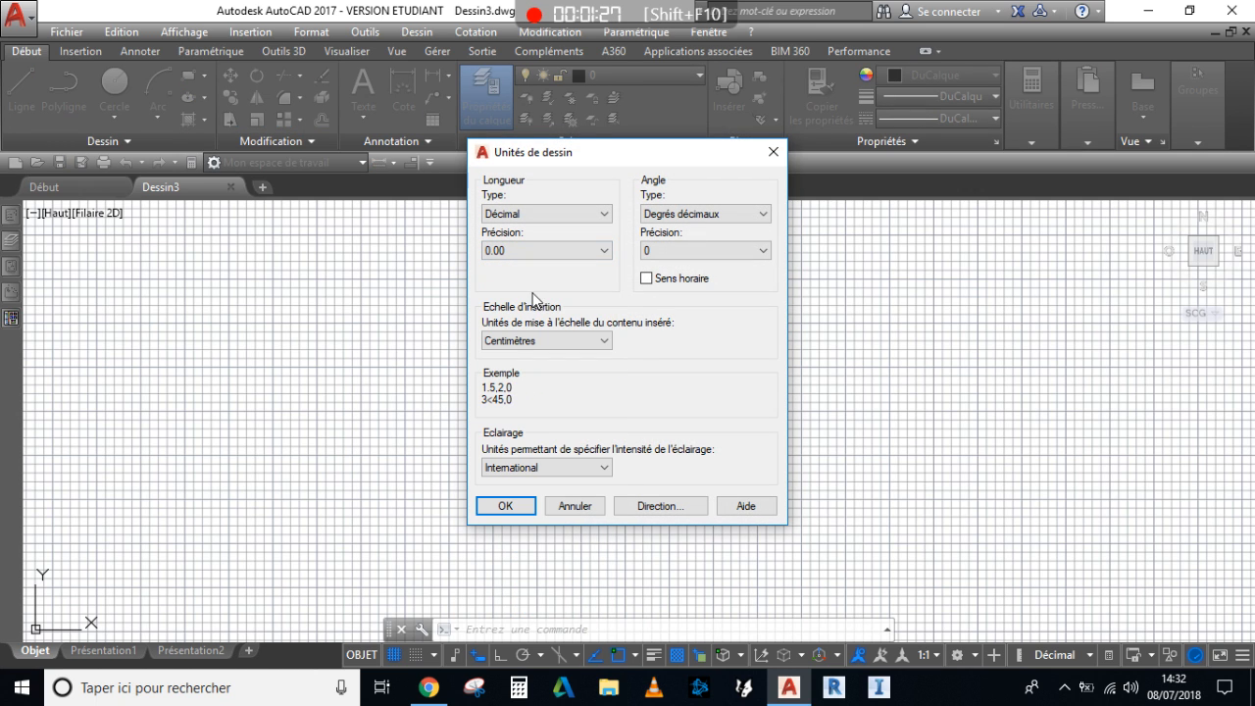
{"action": "left_click", "coordinate": [742, 213]}
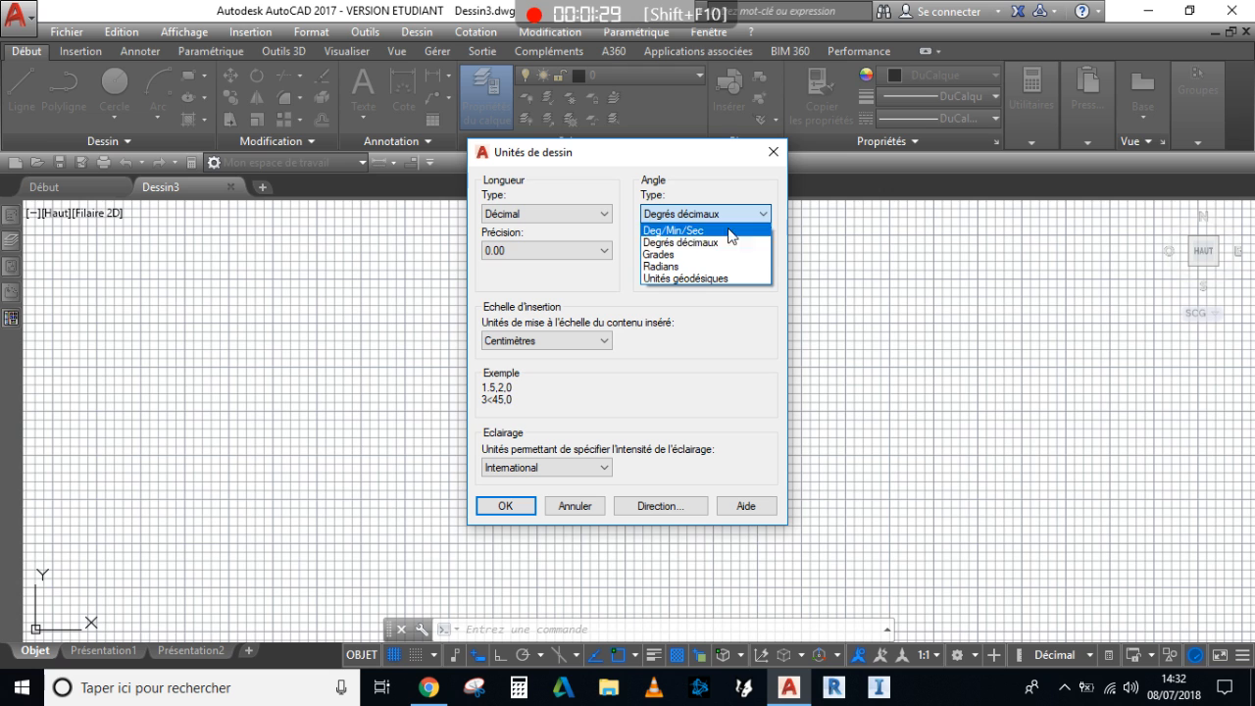
{"action": "left_click", "coordinate": [695, 244]}
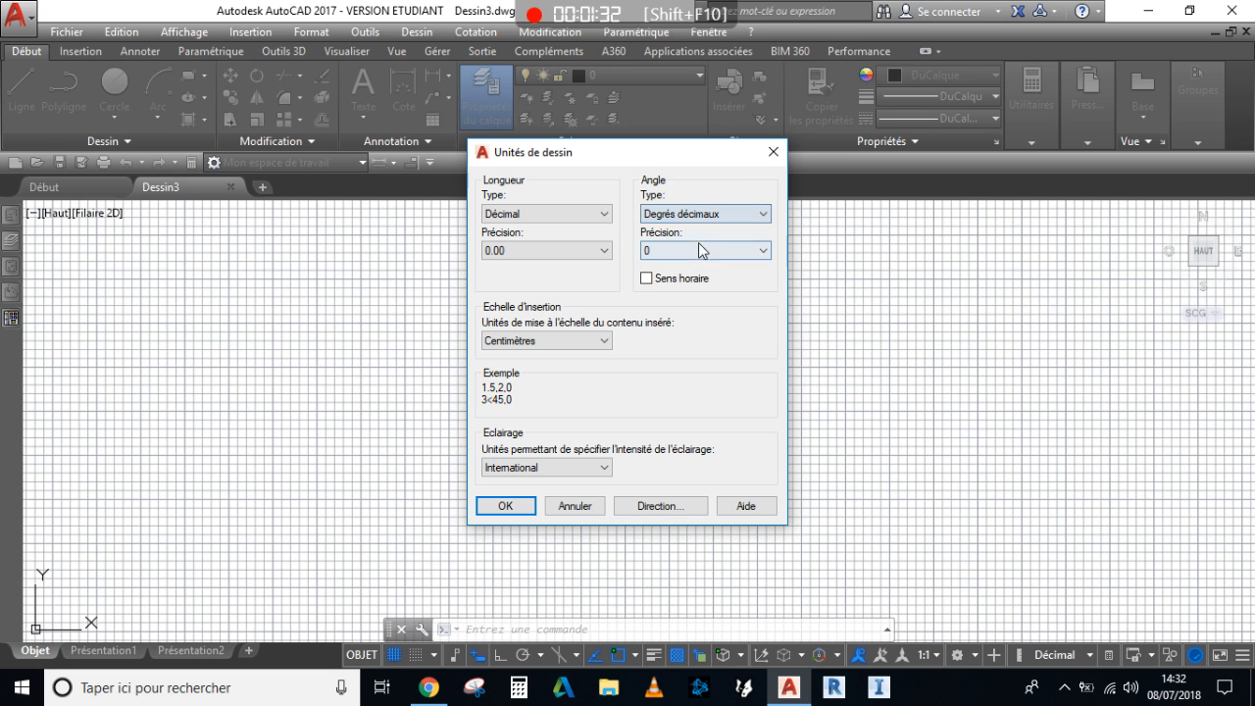
{"action": "left_click", "coordinate": [523, 502]}
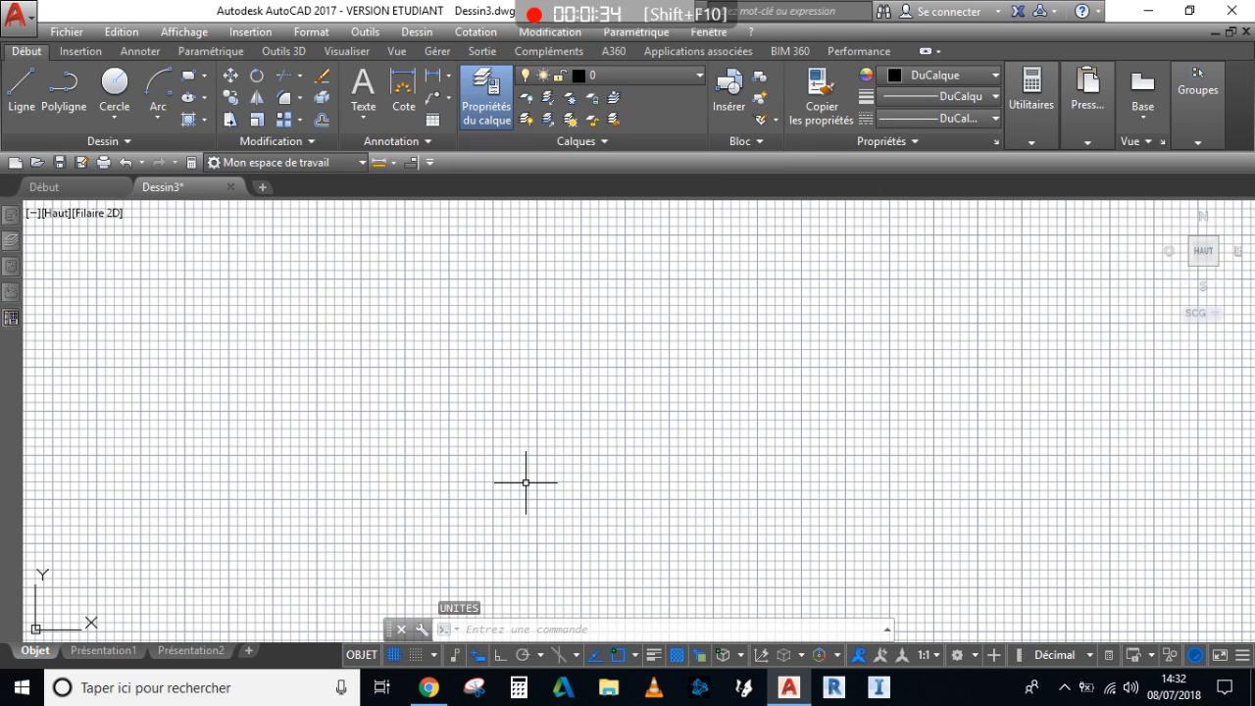
Hide the drawing grid and check the list of available layers.
{"action": "key", "text": "F7"}
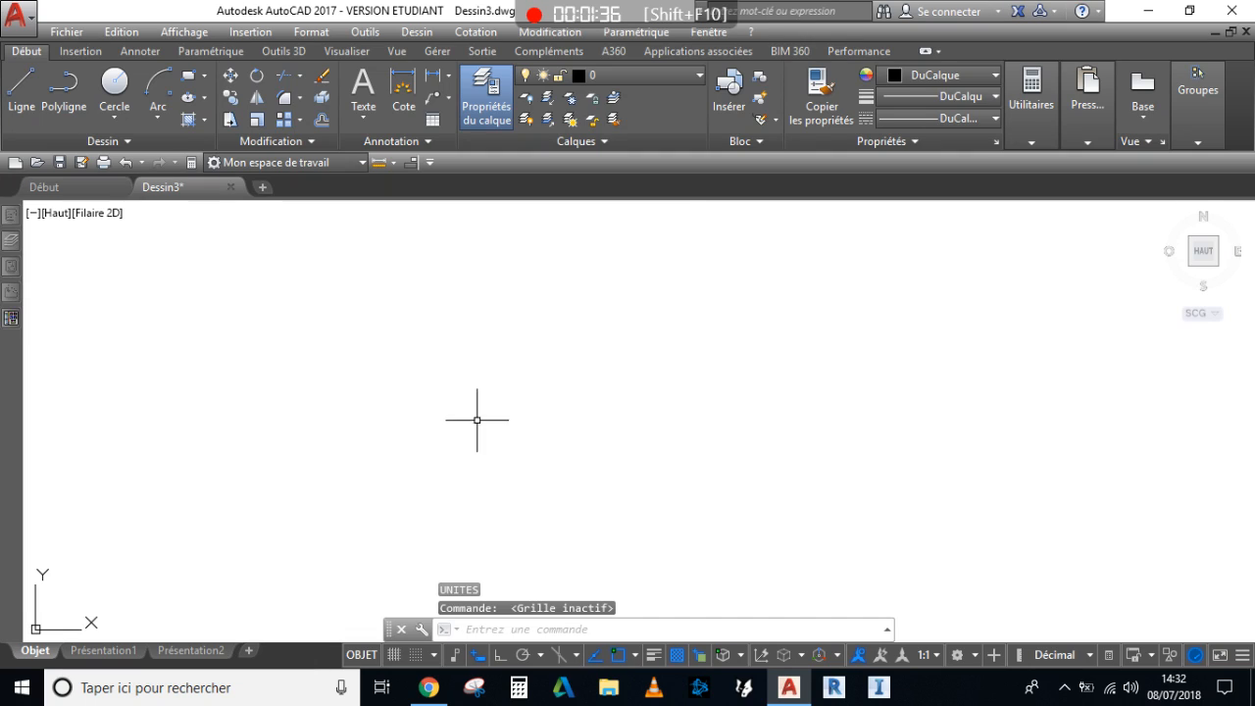
{"action": "left_click", "coordinate": [639, 78]}
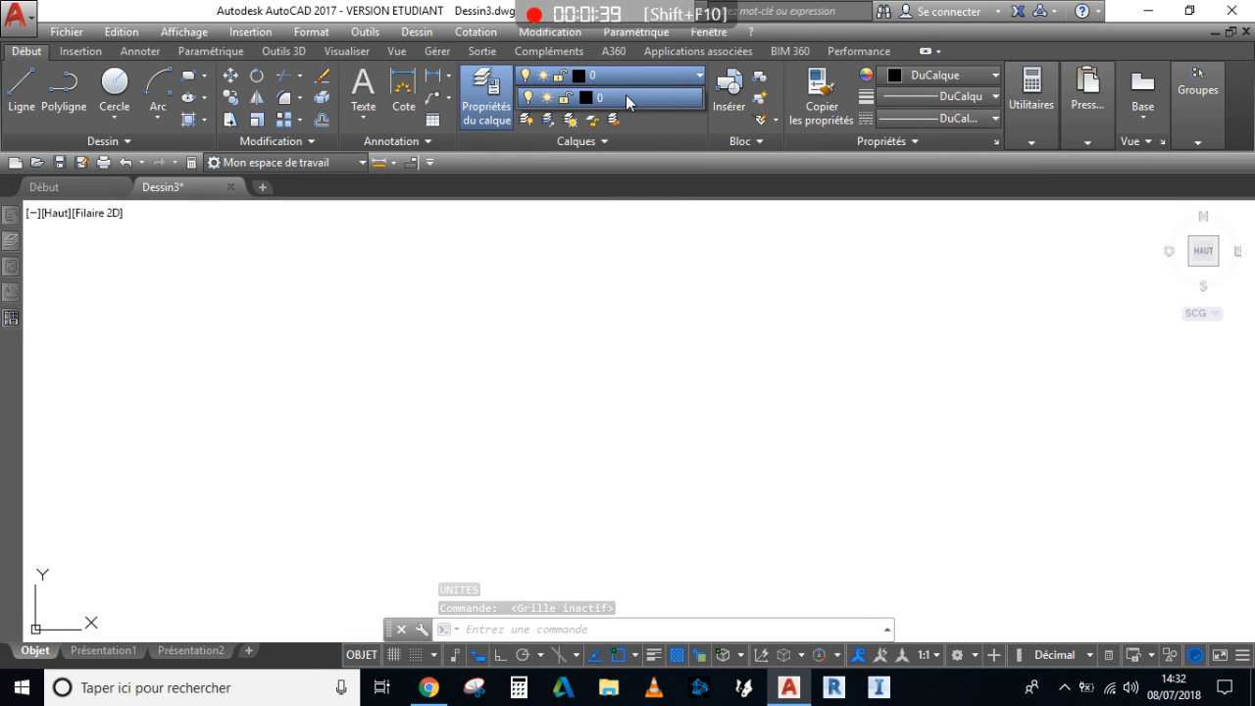
{"action": "left_click", "coordinate": [655, 79]}
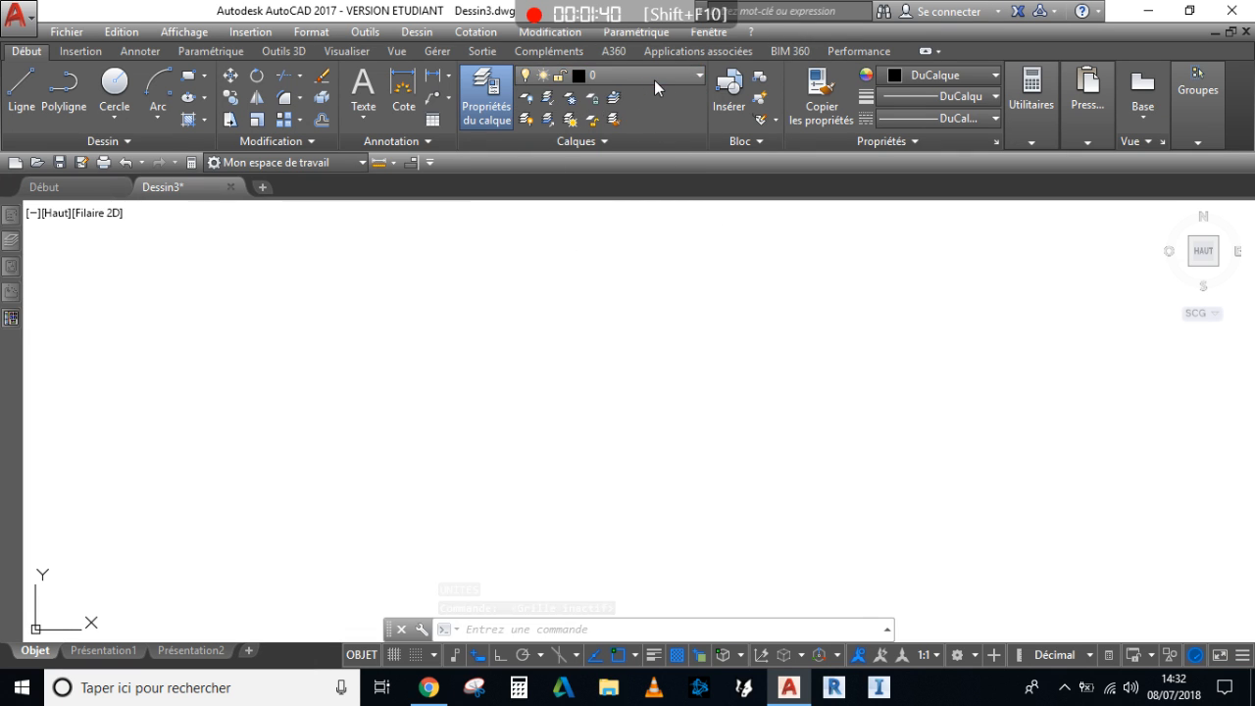
Draw the door leaf as a rectangle 4 cm wide and 80 cm high on layer 0.
{"action": "left_click", "coordinate": [186, 84]}
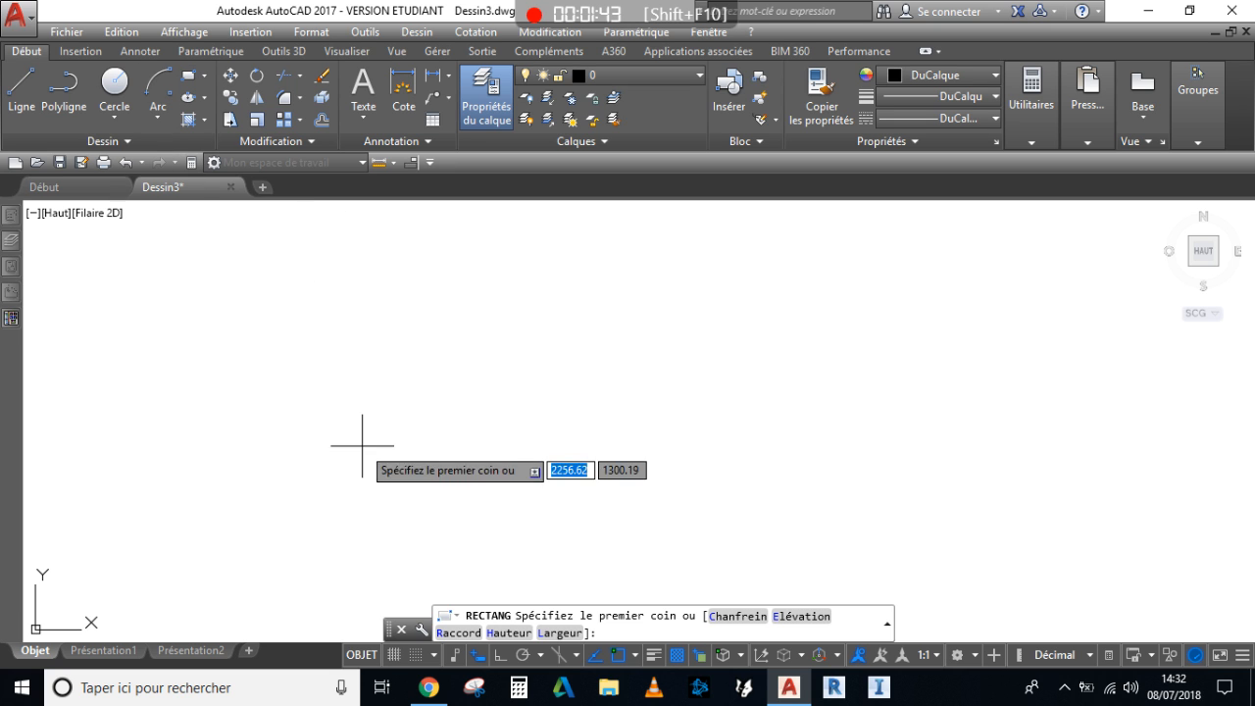
{"action": "left_click", "coordinate": [360, 517]}
{"action": "type", "text": "4"}
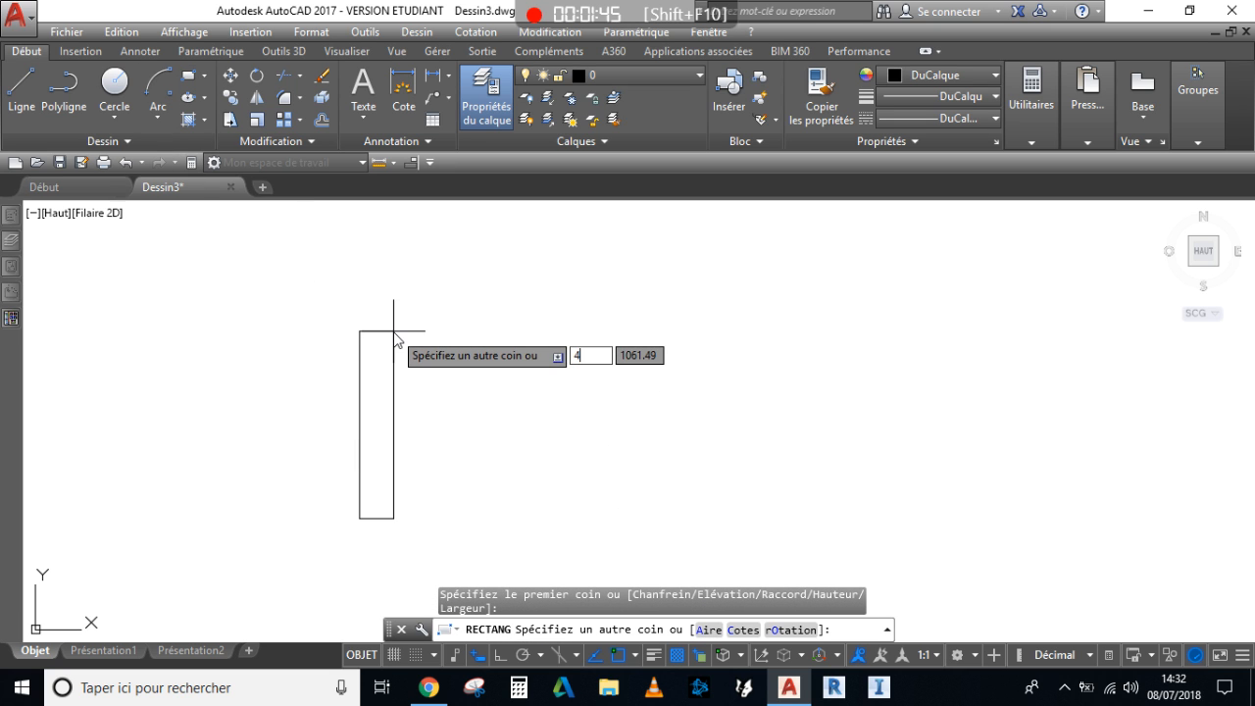
{"action": "type", "text": ",80"}
{"action": "key", "text": "Return"}
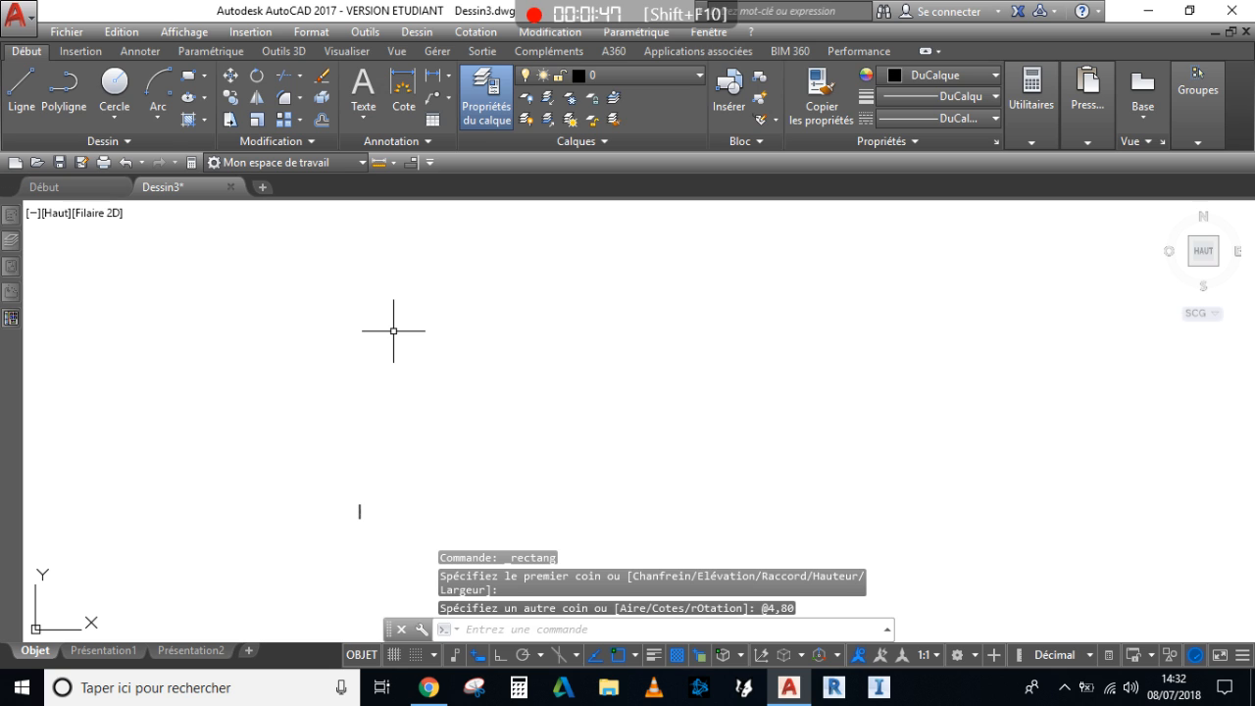
Draw a quarter-circle opening arc by start, centre and end, from the leaf's upper-left corner around its lower-left corner, ending level with the leaf's base.
{"action": "scroll", "coordinate": [415, 440], "scroll_direction": "up", "scroll_amount": 5}
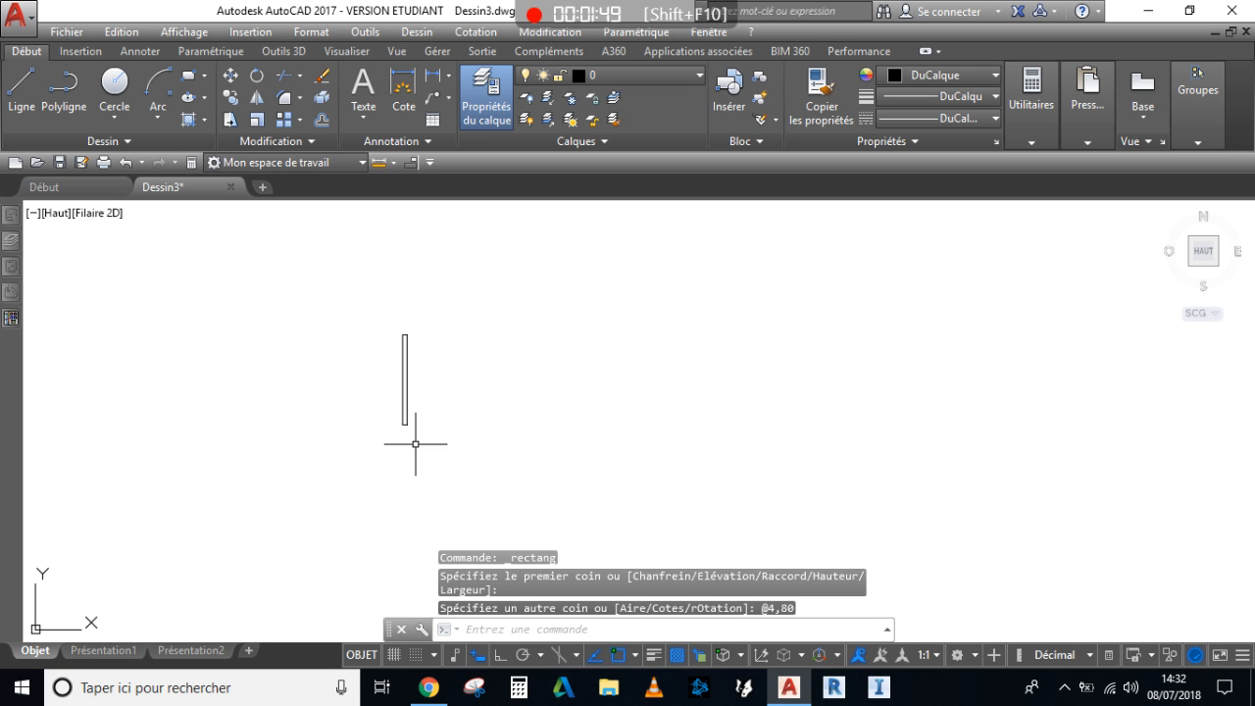
{"action": "scroll", "coordinate": [441, 421], "scroll_direction": "down", "scroll_amount": 3}
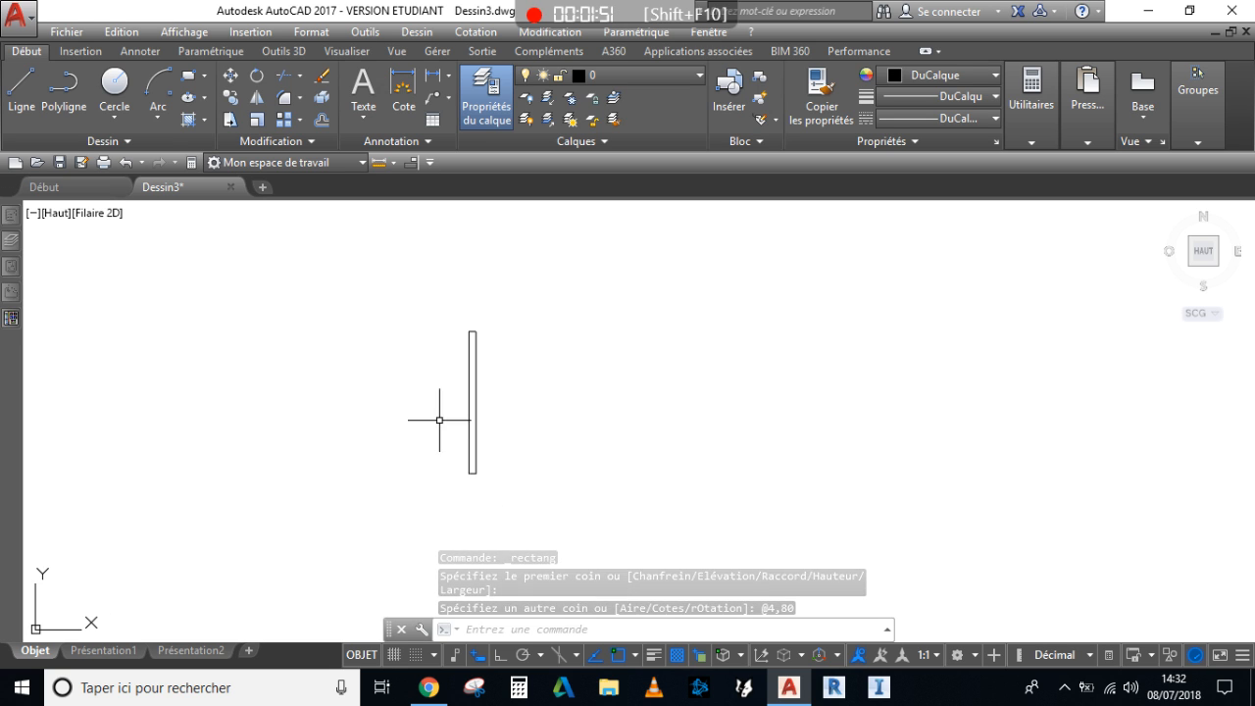
{"action": "left_click", "coordinate": [157, 119]}
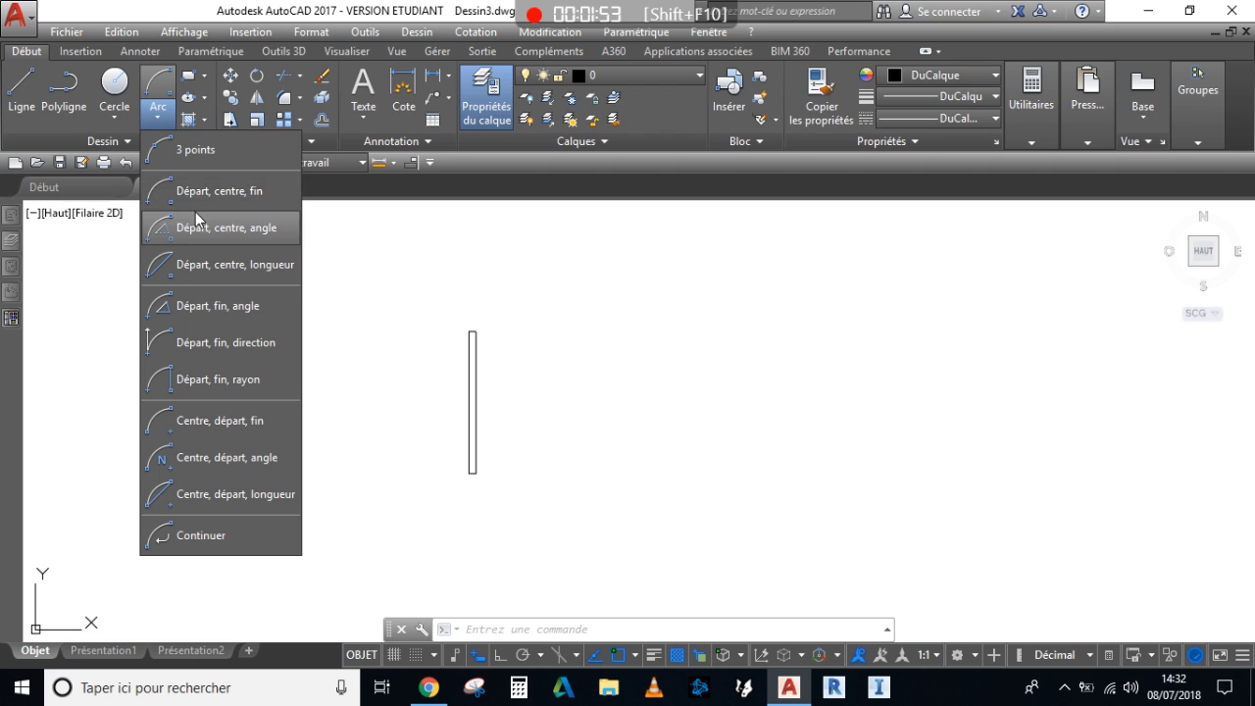
{"action": "left_click", "coordinate": [213, 191]}
{"action": "scroll", "coordinate": [464, 348], "scroll_direction": "up", "scroll_amount": 4}
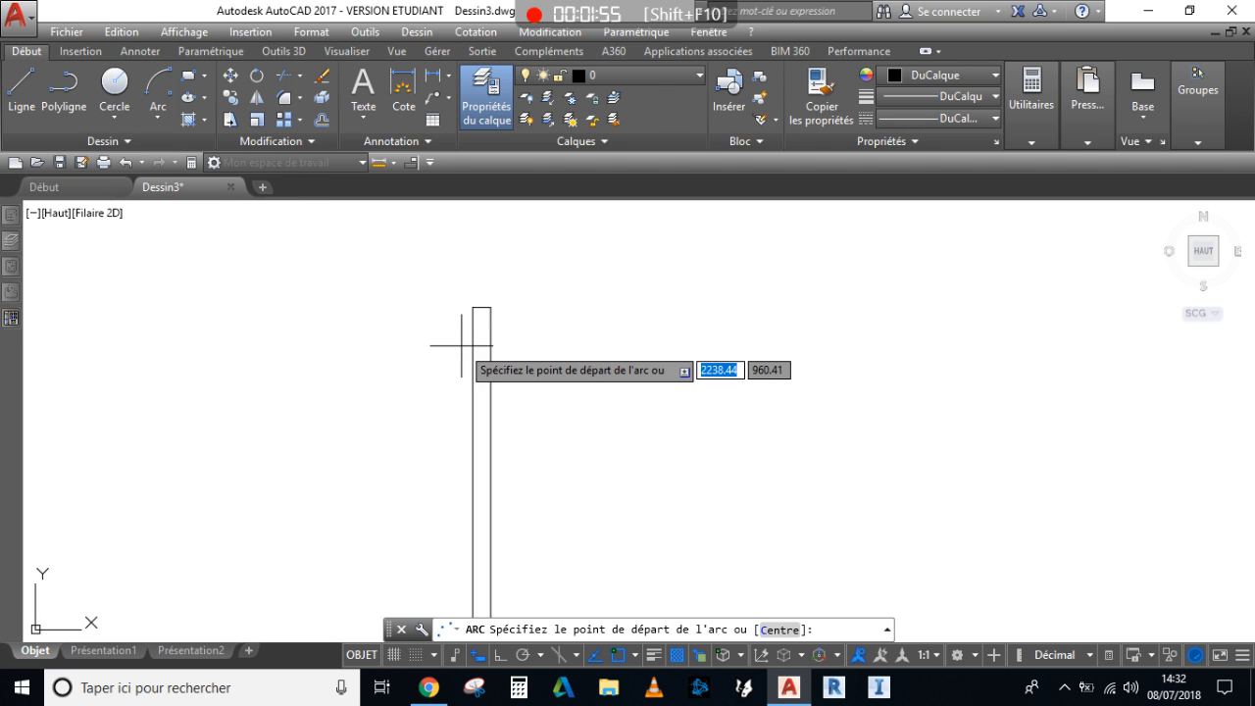
{"action": "left_click", "coordinate": [472, 306]}
{"action": "scroll", "coordinate": [510, 318], "scroll_direction": "down", "scroll_amount": 6}
{"action": "scroll", "coordinate": [510, 374], "scroll_direction": "up", "scroll_amount": 5}
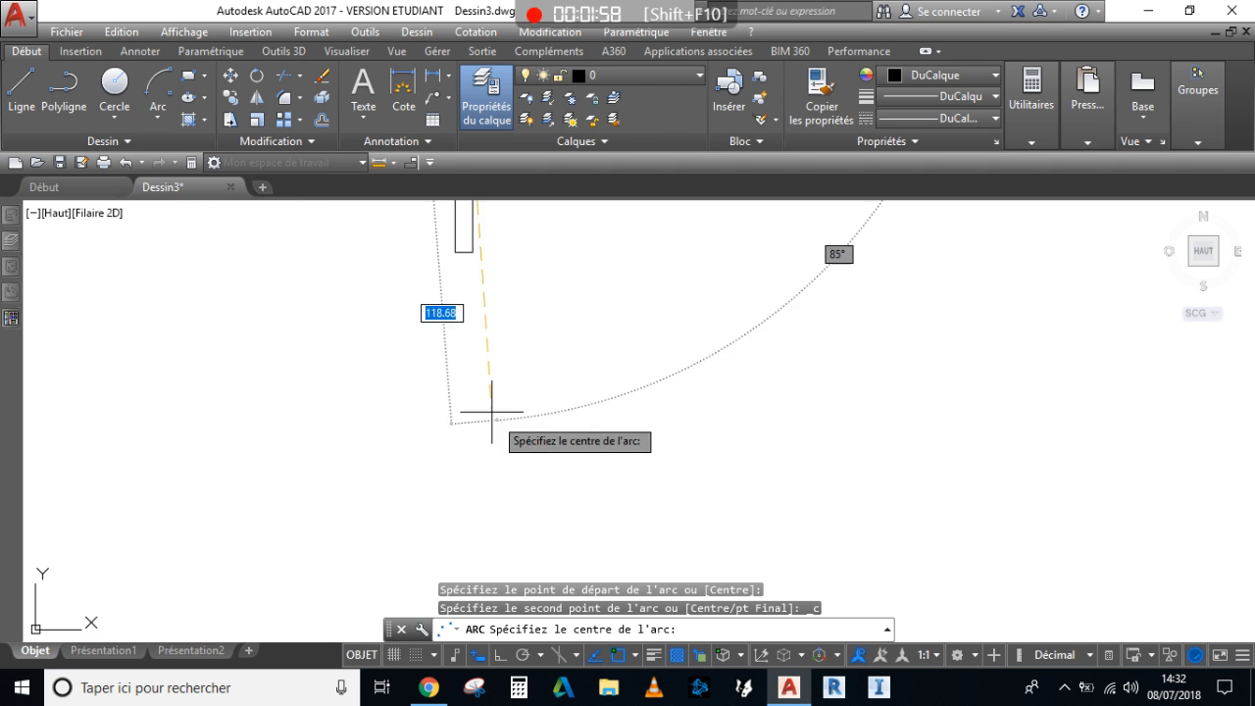
{"action": "left_click", "coordinate": [454, 257]}
{"action": "scroll", "coordinate": [414, 510], "scroll_direction": "down", "scroll_amount": 5}
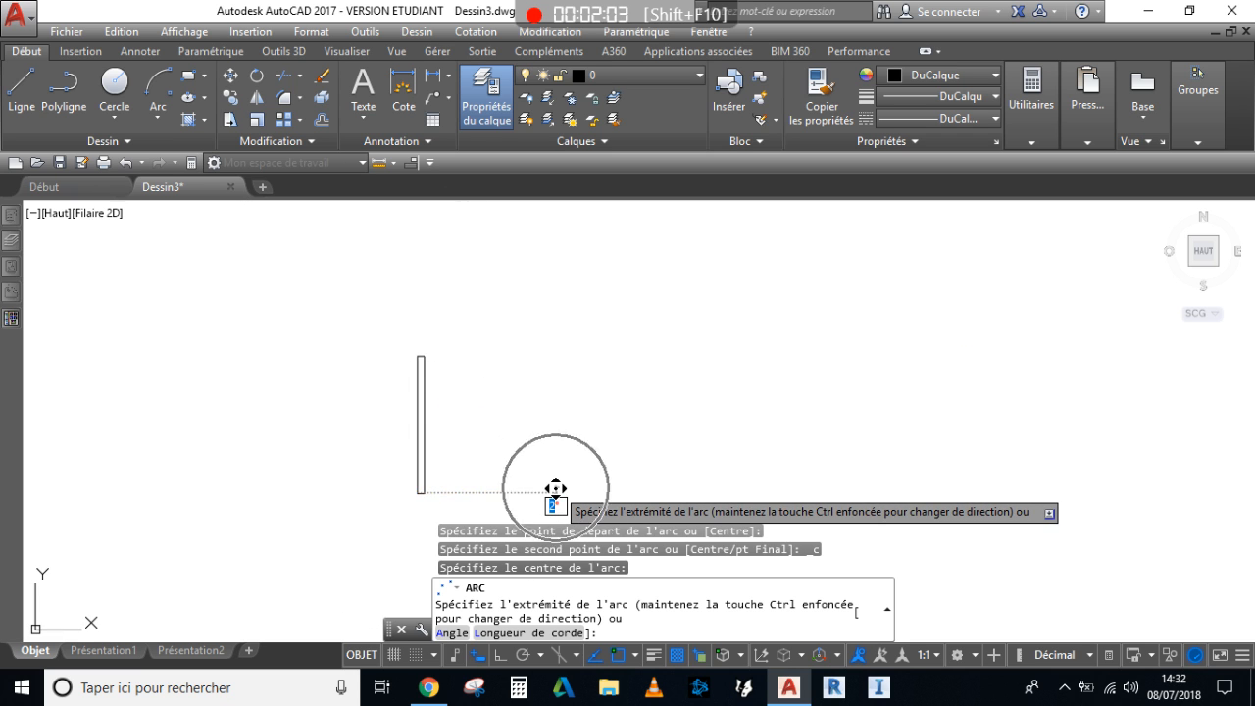
{"action": "scroll", "coordinate": [421, 406], "scroll_direction": "up", "scroll_amount": 3}
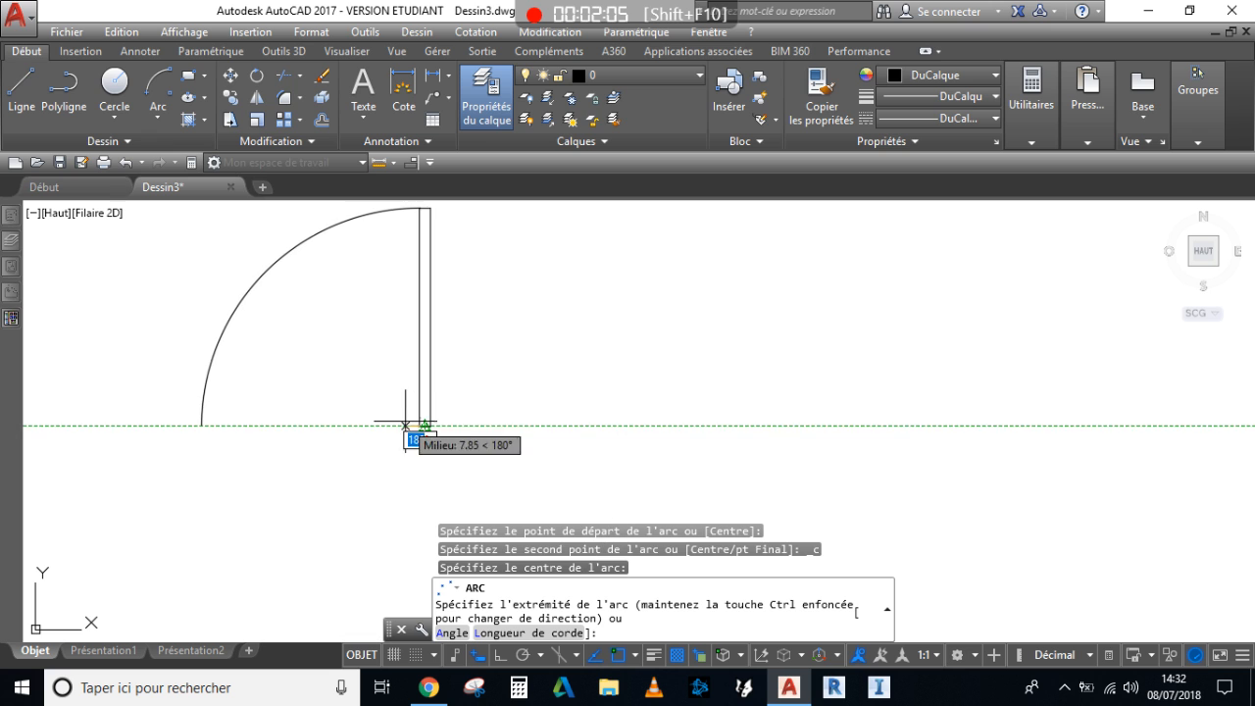
{"action": "left_click", "coordinate": [596, 425]}
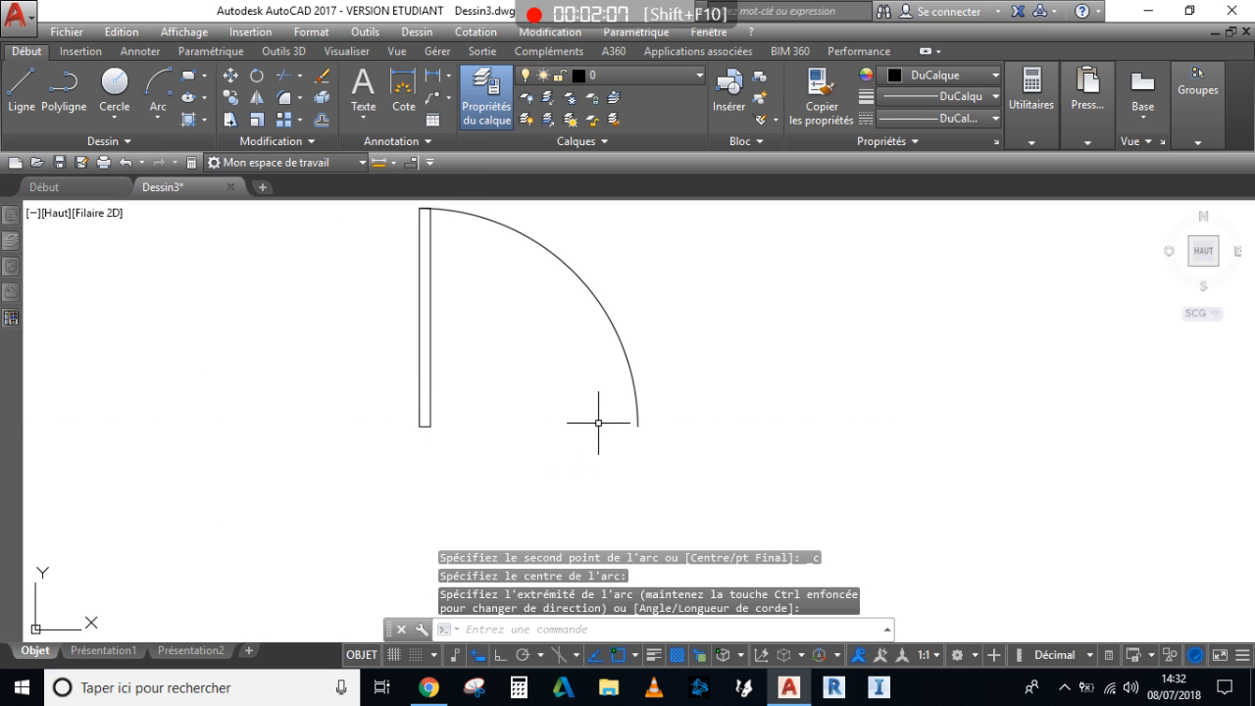
{"action": "key", "text": "Escape"}
Select the door leaf and its arc and start a block definition named Porte paramétrique.
{"action": "scroll", "coordinate": [549, 382], "scroll_direction": "down", "scroll_amount": 2}
{"action": "scroll", "coordinate": [535, 384], "scroll_direction": "up", "scroll_amount": 2}
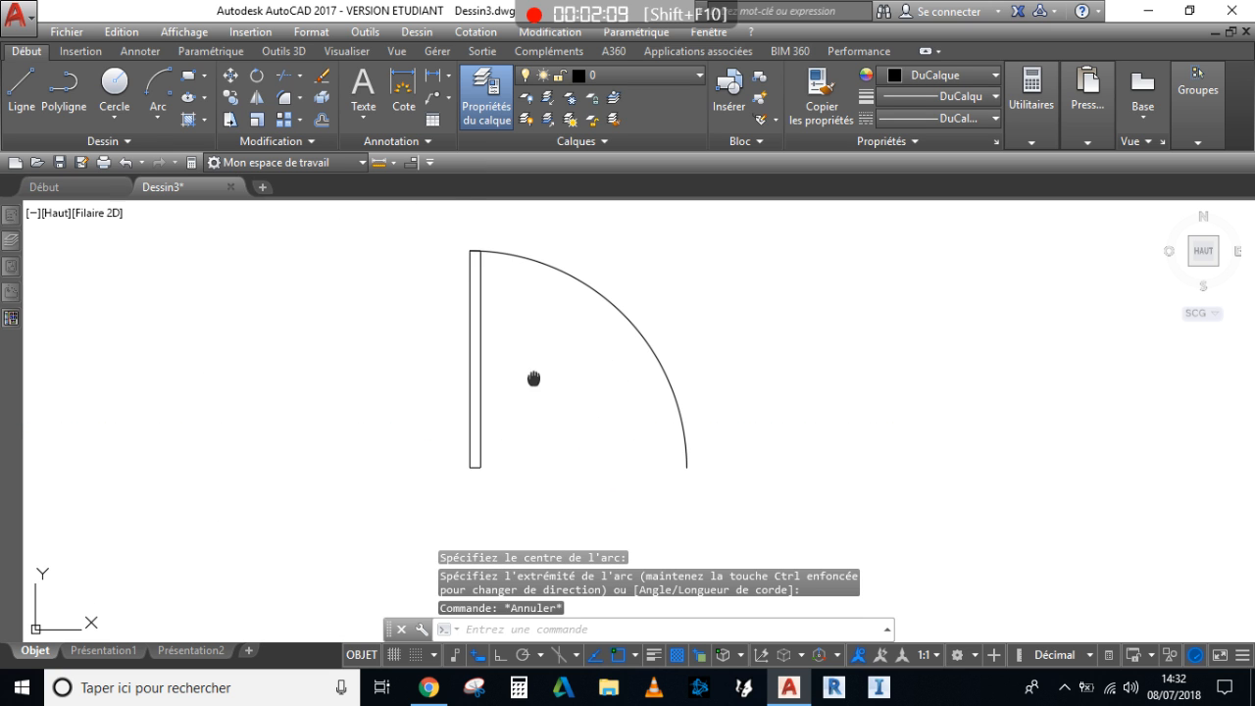
{"action": "left_click", "coordinate": [546, 346]}
{"action": "left_click", "coordinate": [395, 236]}
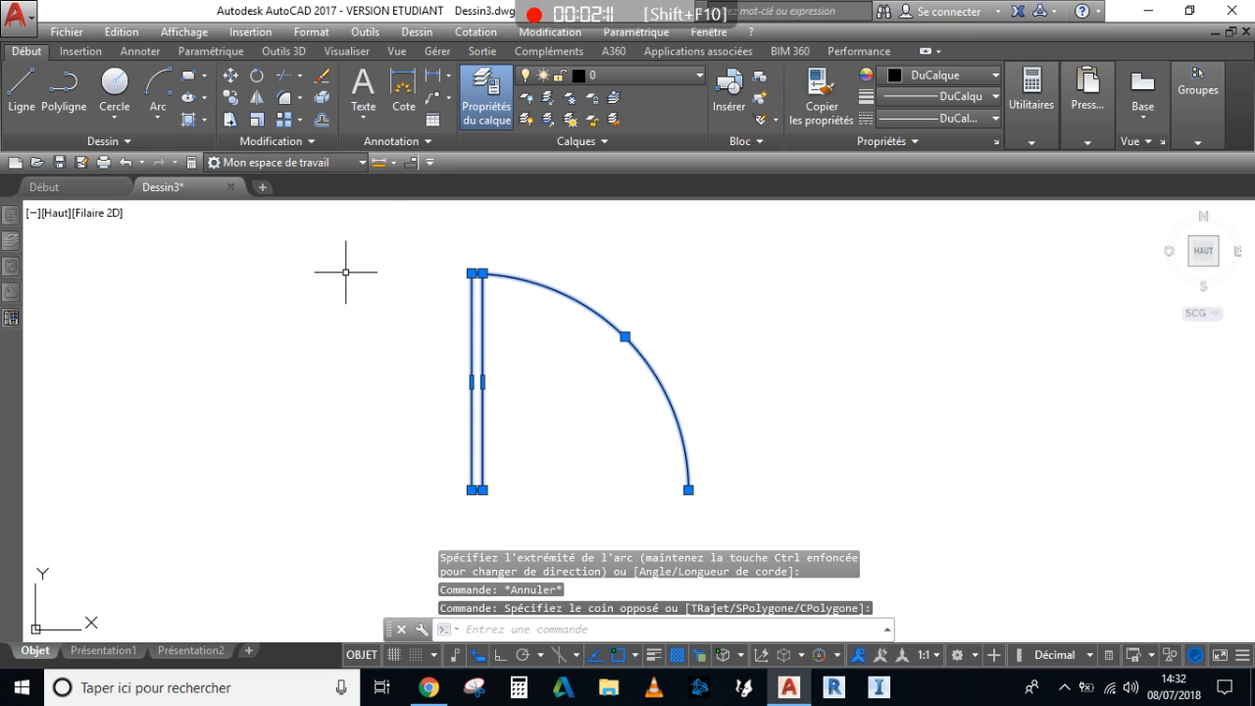
{"action": "mouse_move", "coordinate": [10, 275]}
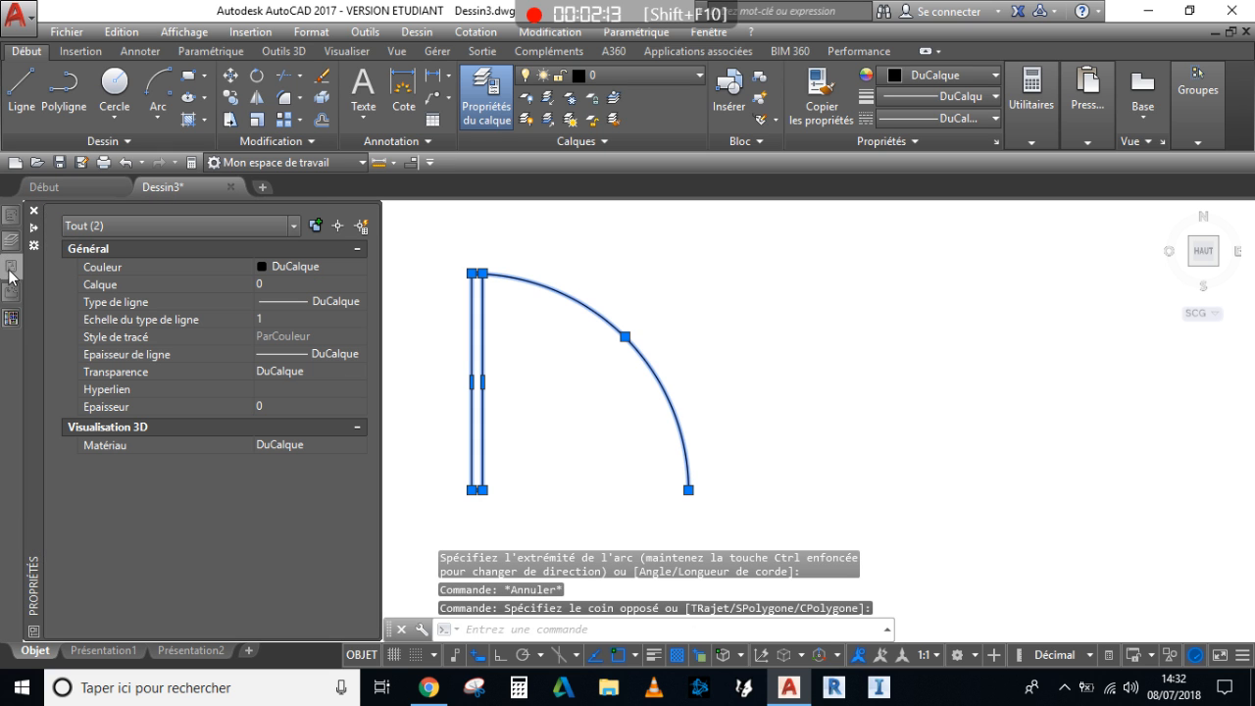
{"action": "left_click", "coordinate": [93, 227]}
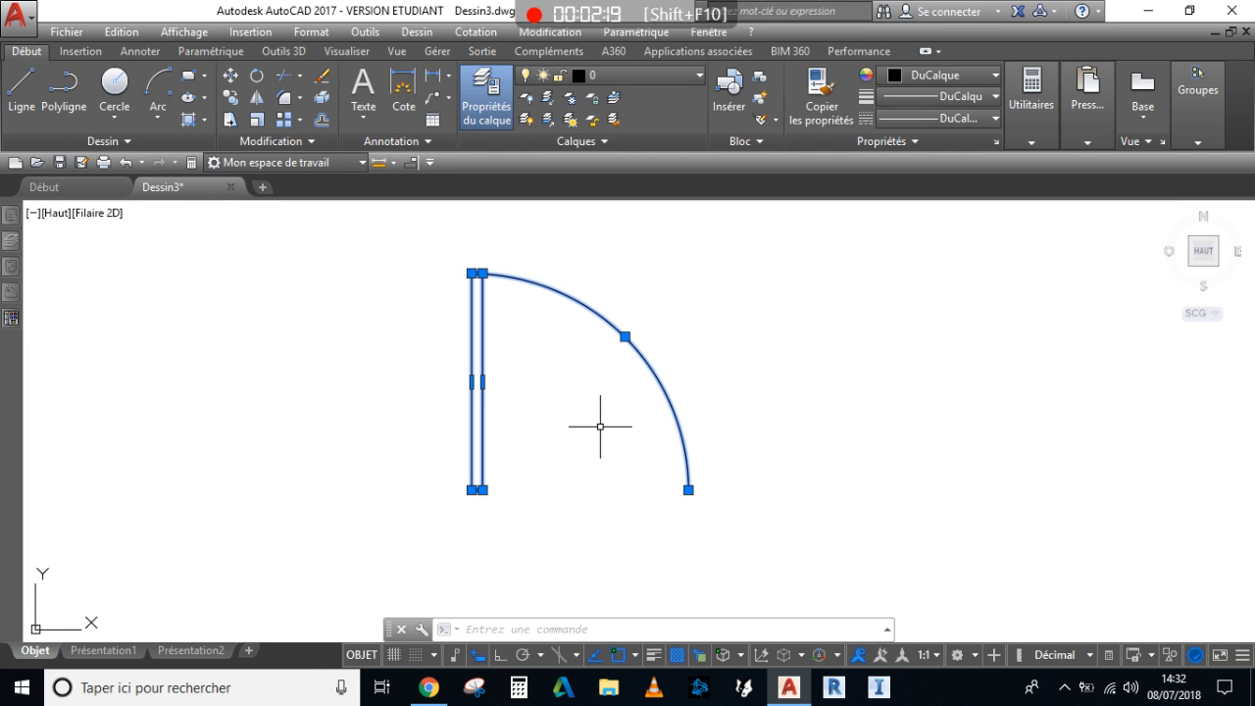
{"action": "type", "text": "b"}
{"action": "key", "text": "Return"}
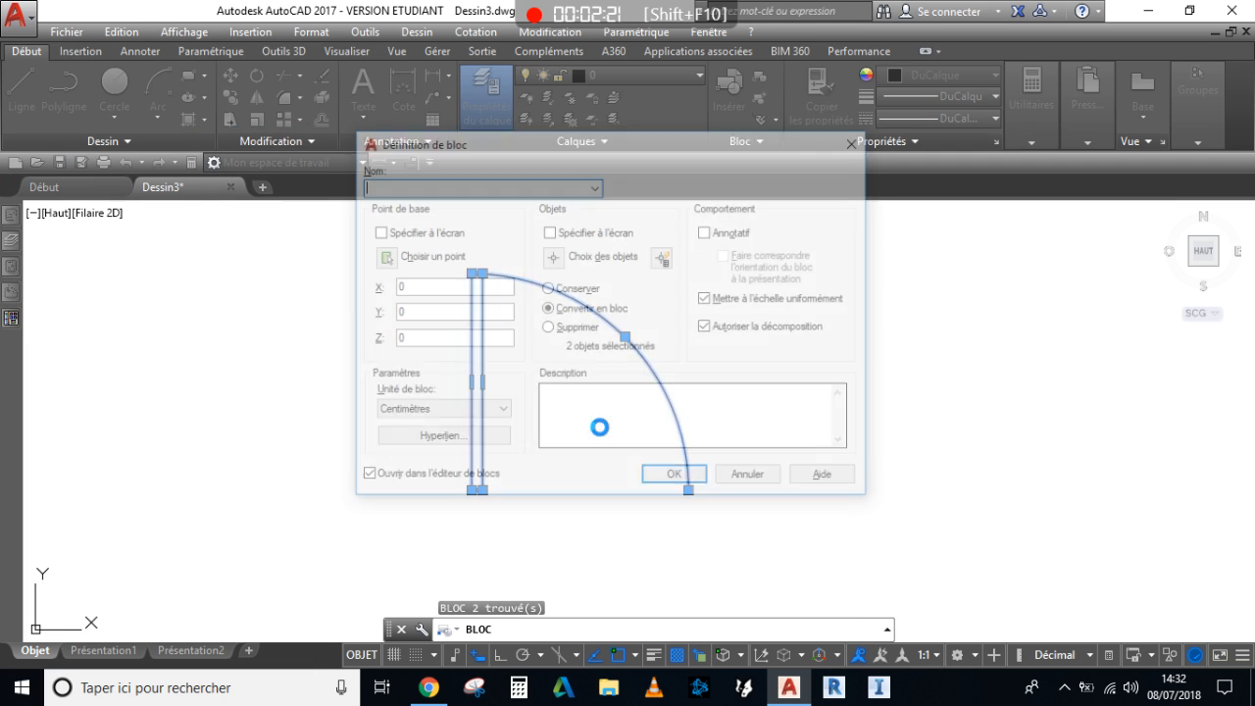
{"action": "type", "text": "Porte paramétrique"}
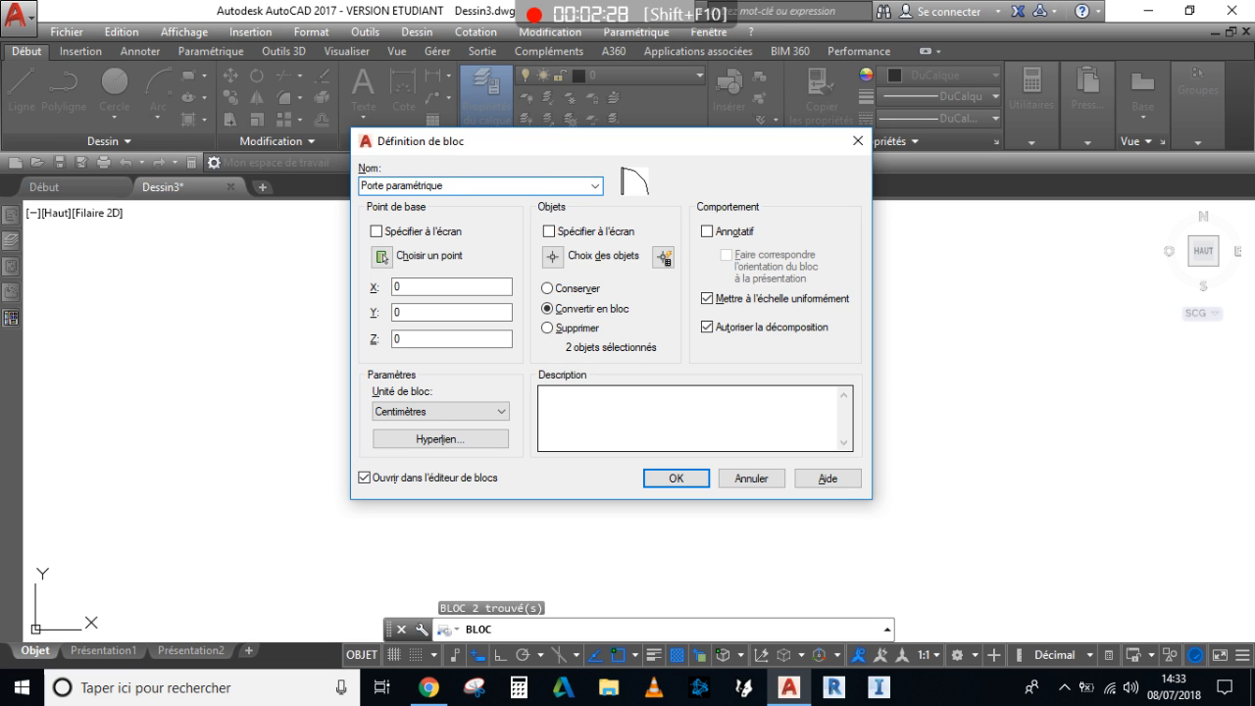
Set the block's base point at the leaf's lower-left corner and create the block, opening it in the block editor.
{"action": "left_click", "coordinate": [382, 257]}
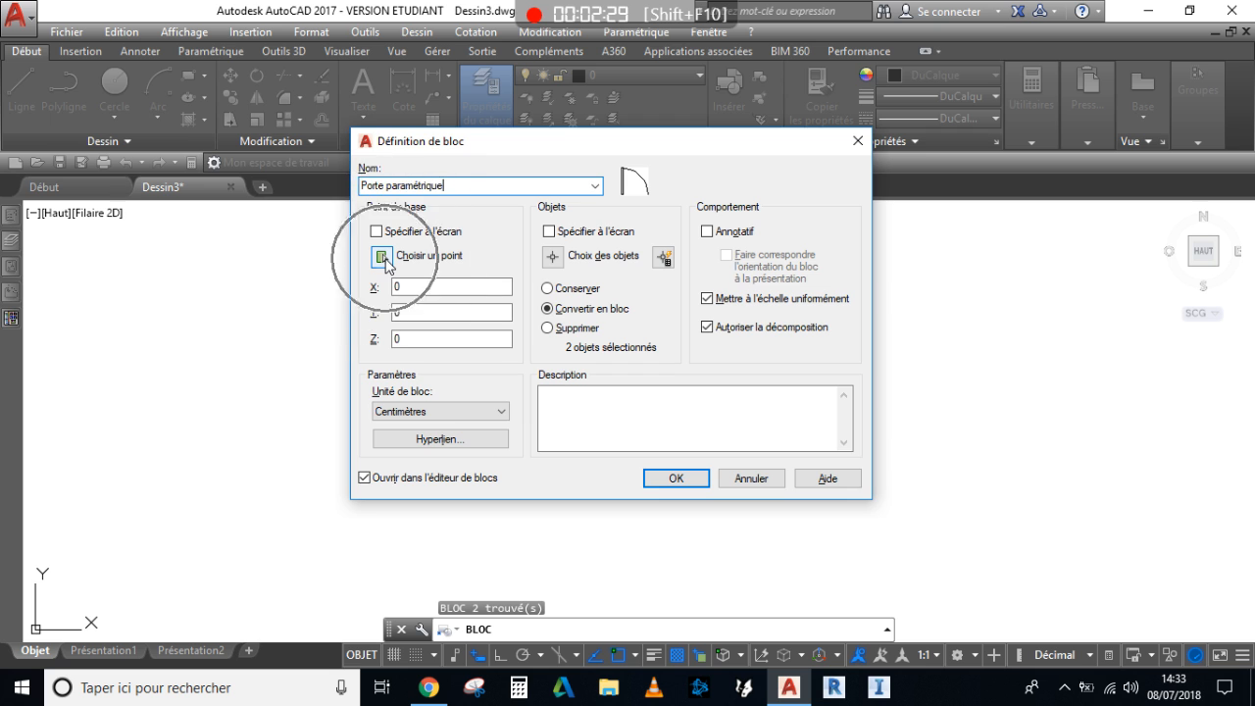
{"action": "scroll", "coordinate": [448, 504], "scroll_direction": "up", "scroll_amount": 5}
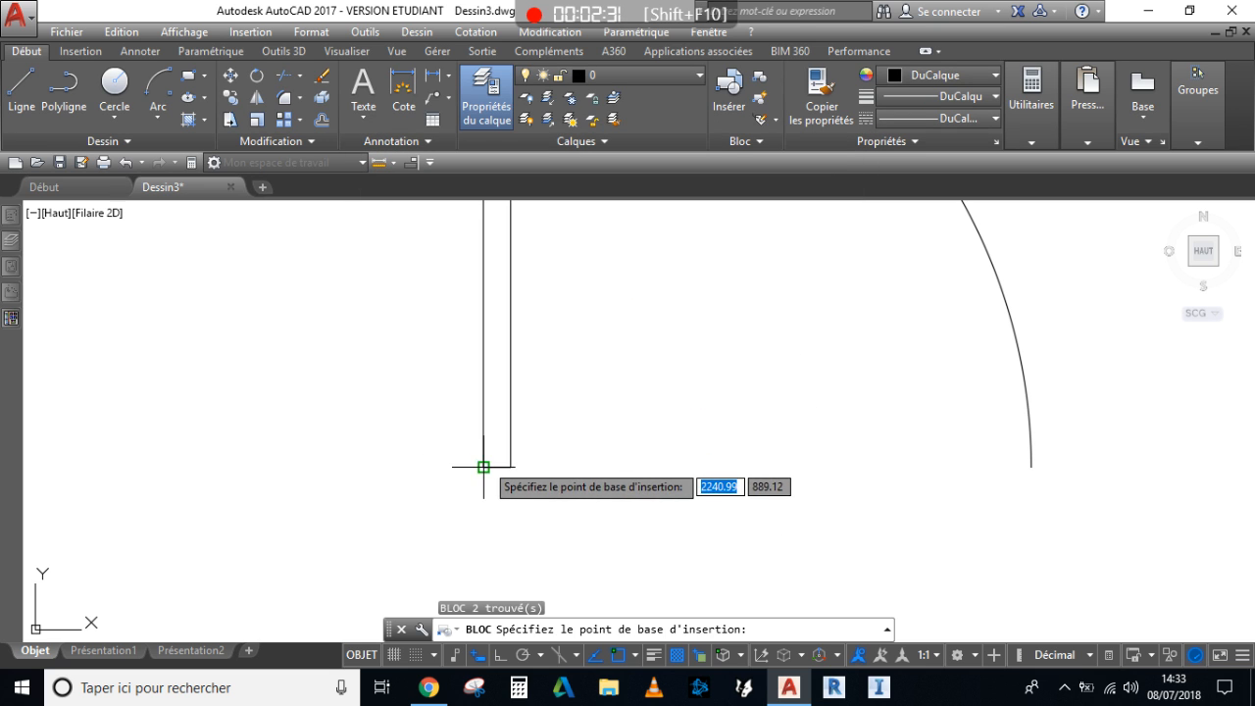
{"action": "left_click", "coordinate": [484, 467]}
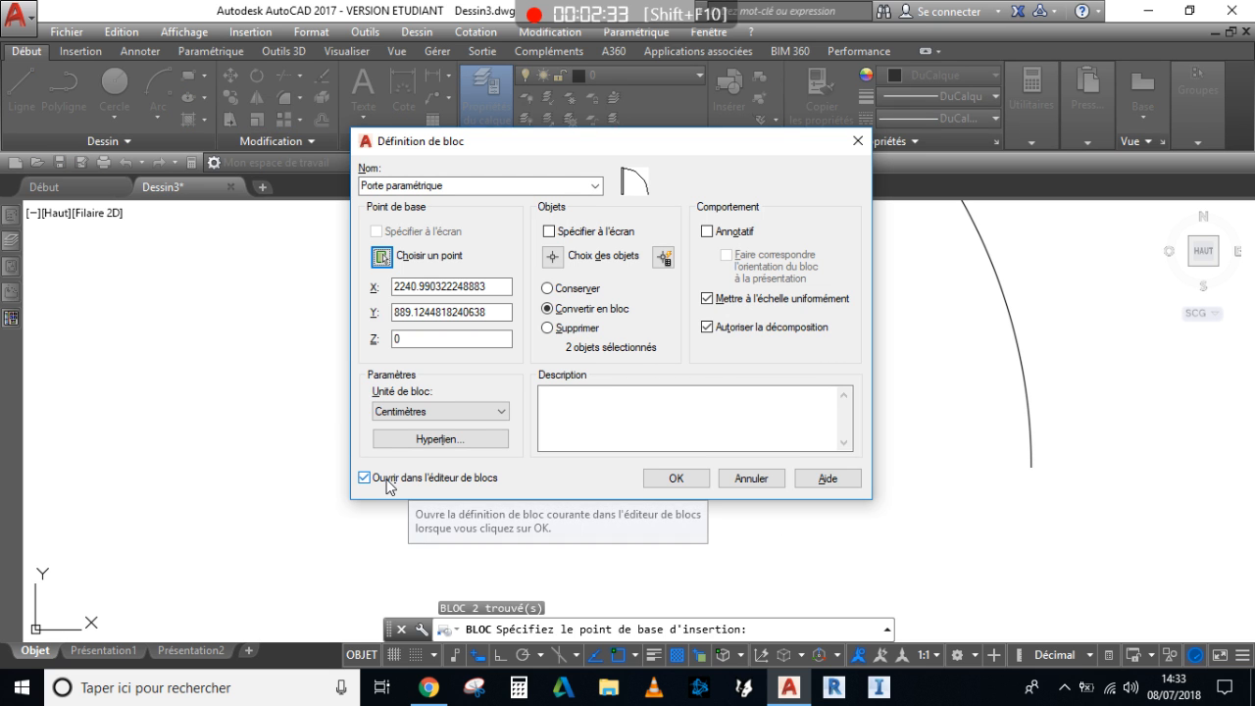
{"action": "key", "text": "ctrl"}
{"action": "key", "text": "ctrl"}
{"action": "key", "text": "ctrl"}
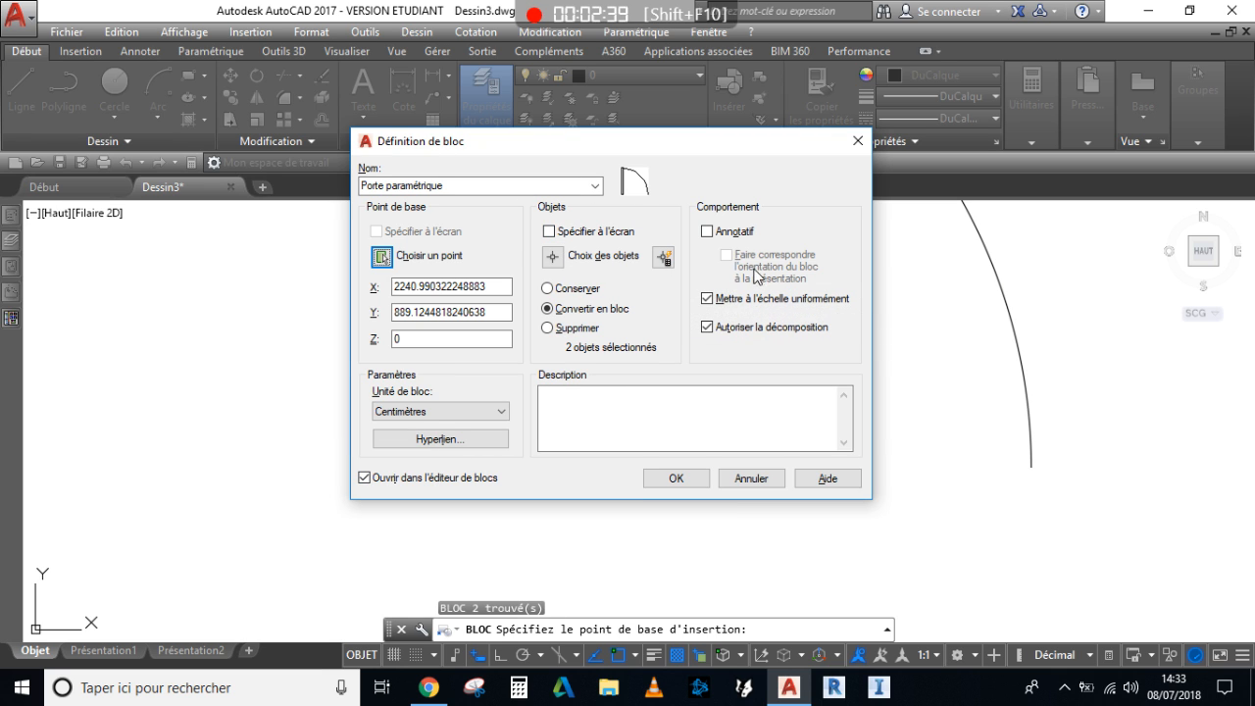
{"action": "key", "text": "ctrl"}
{"action": "left_click", "coordinate": [676, 478]}
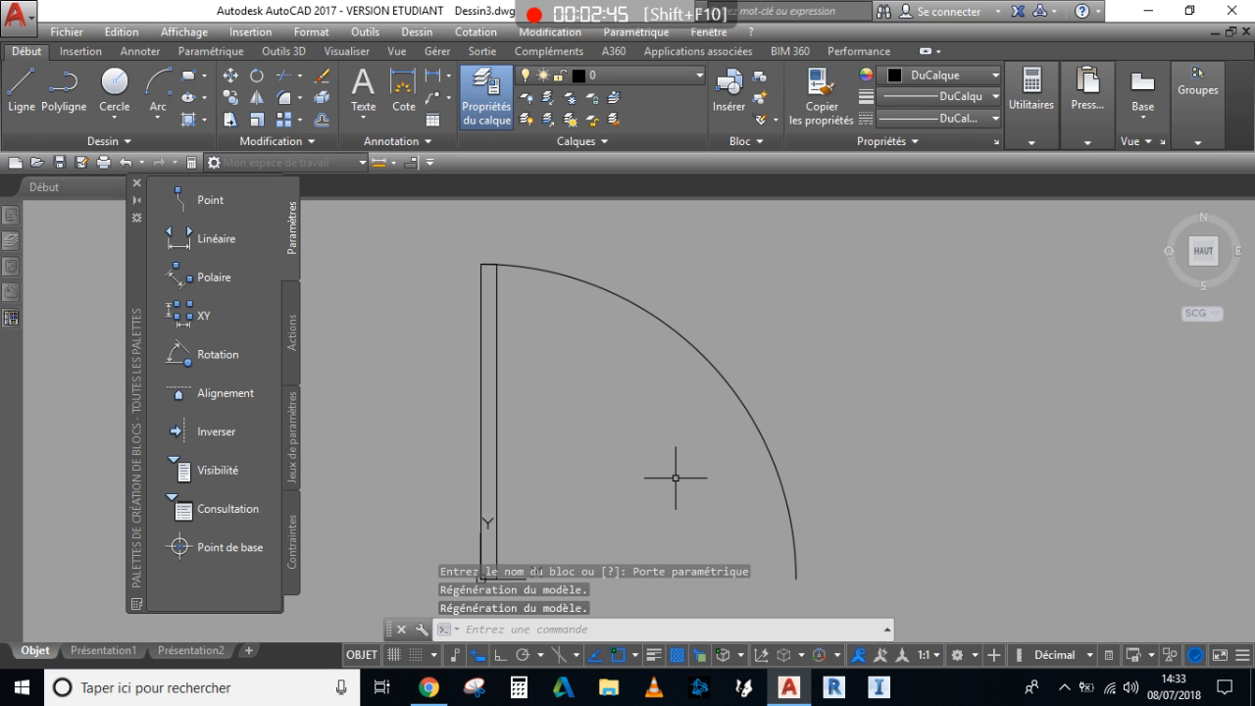
Review the parameters and actions available in the block authoring palettes.
{"action": "scroll", "coordinate": [572, 378], "scroll_direction": "down", "scroll_amount": 2}
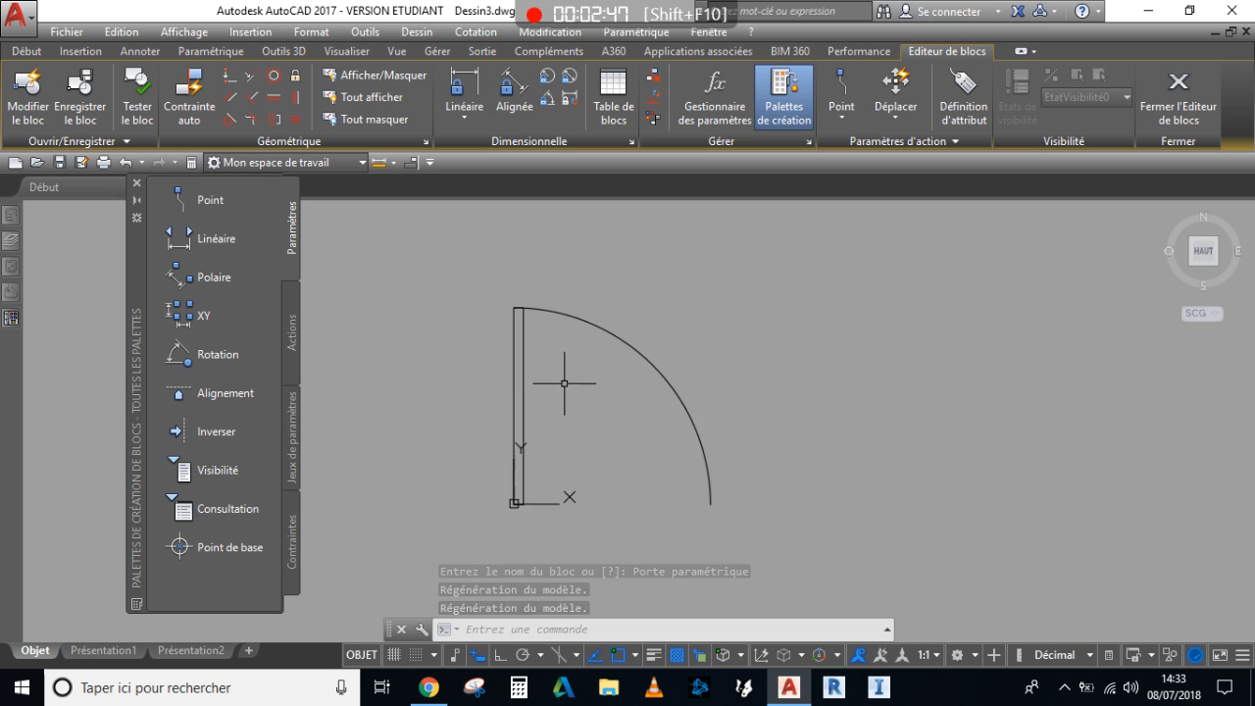
{"action": "middle_click_drag", "start_coordinate": [564, 383], "coordinate": [655, 383]}
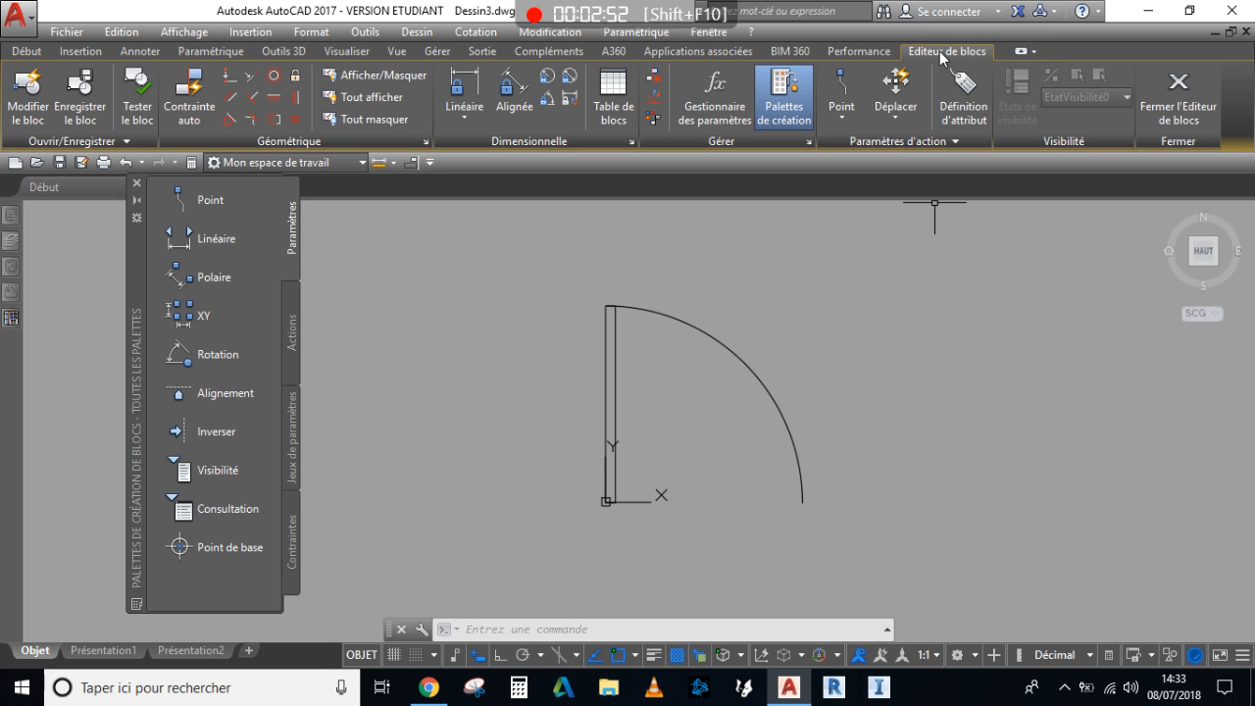
{"action": "key", "text": "ctrl"}
{"action": "key", "text": "ctrl"}
{"action": "key", "text": "ctrl"}
{"action": "key", "text": "ctrl"}
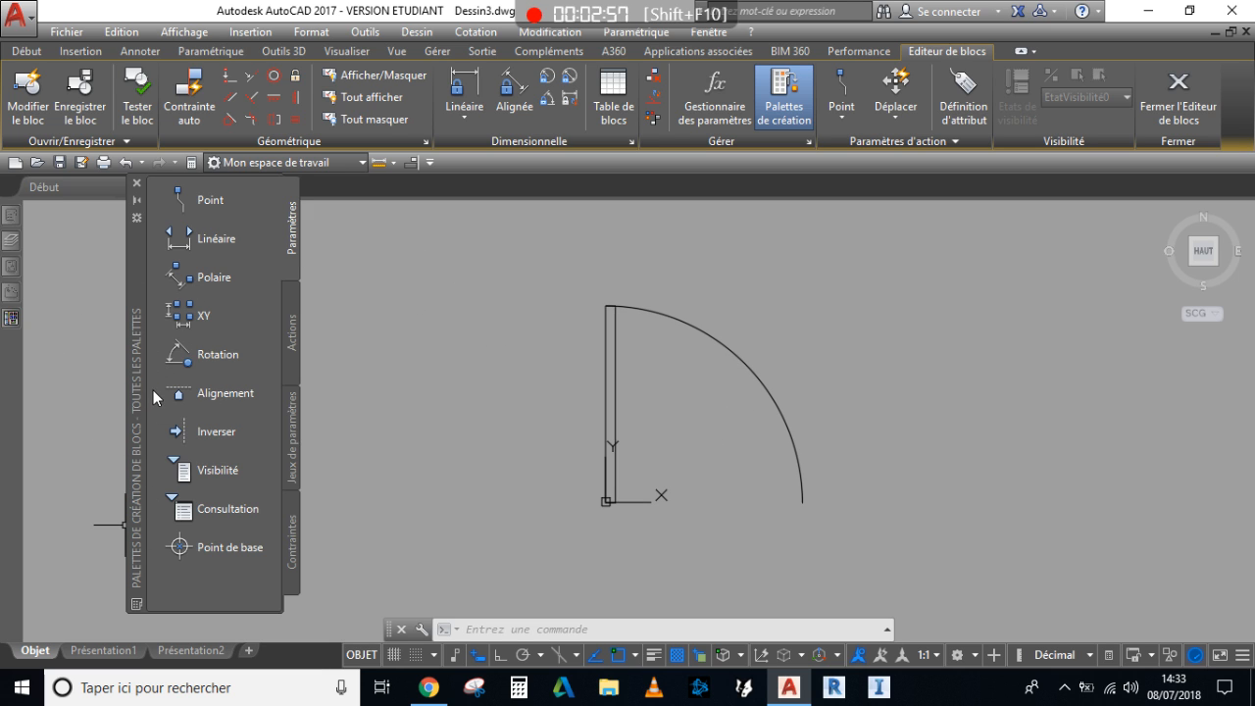
{"action": "left_click", "coordinate": [291, 333]}
{"action": "left_click", "coordinate": [293, 239]}
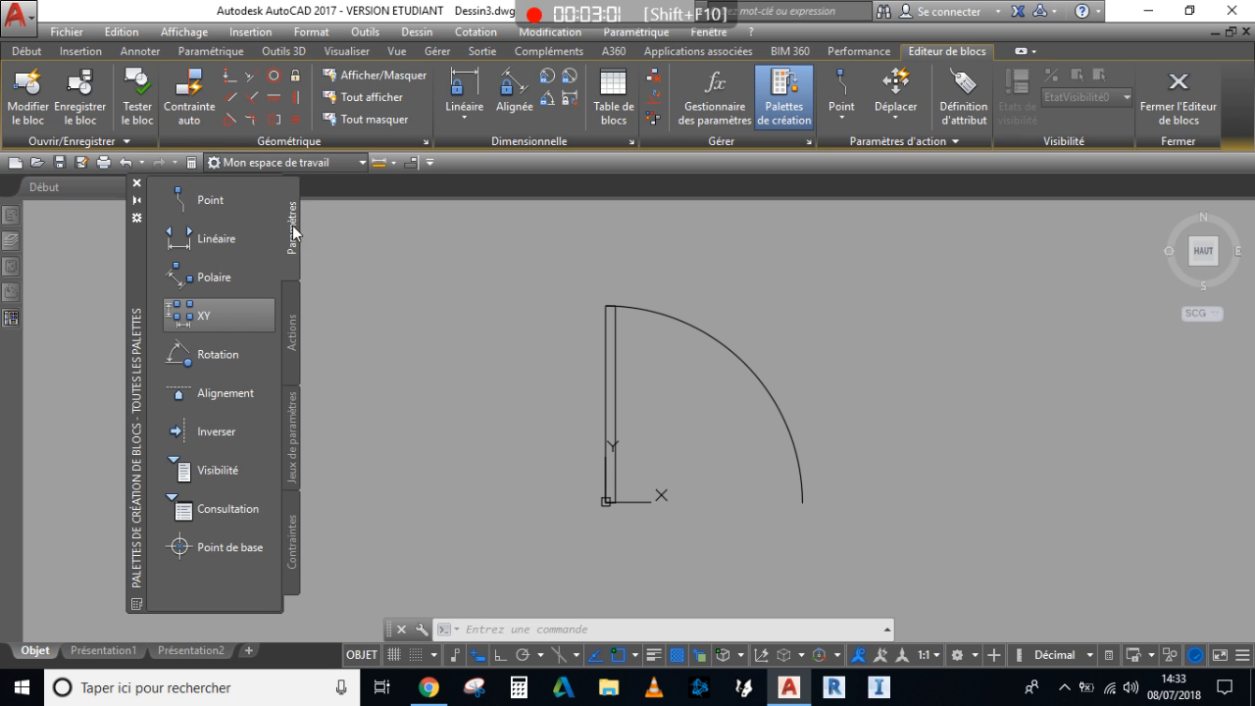
{"action": "left_click", "coordinate": [295, 348]}
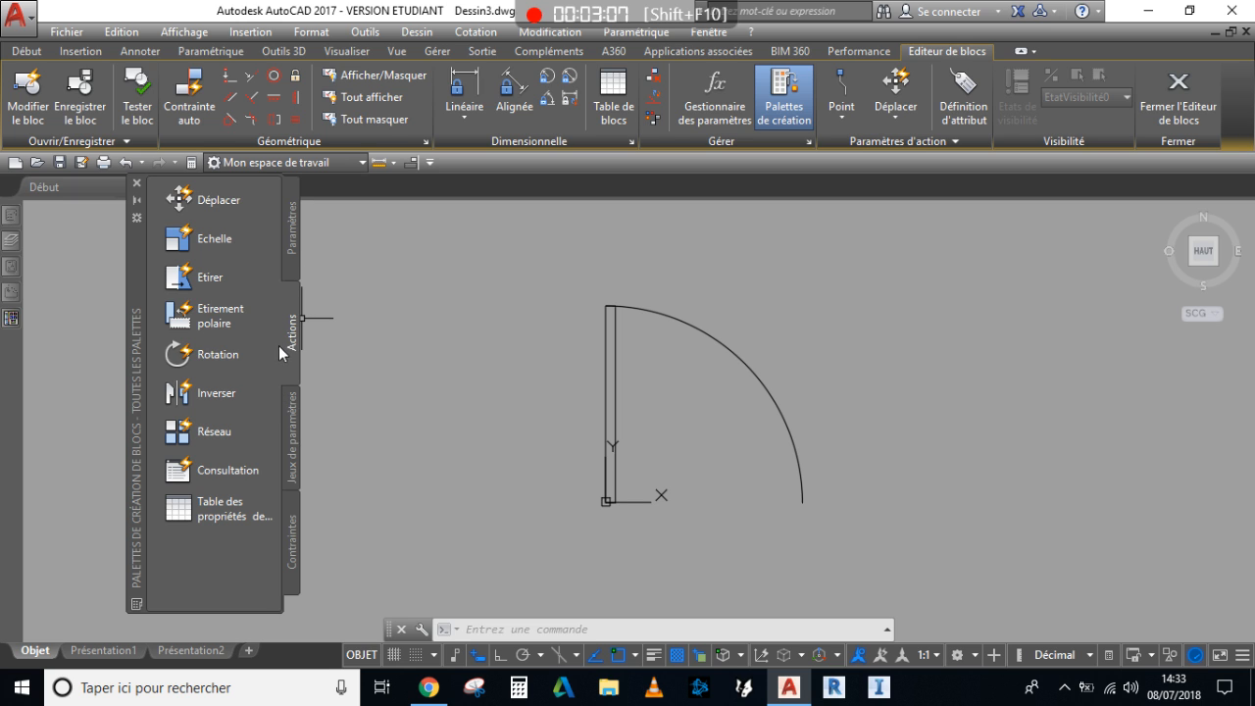
{"action": "left_click", "coordinate": [294, 224]}
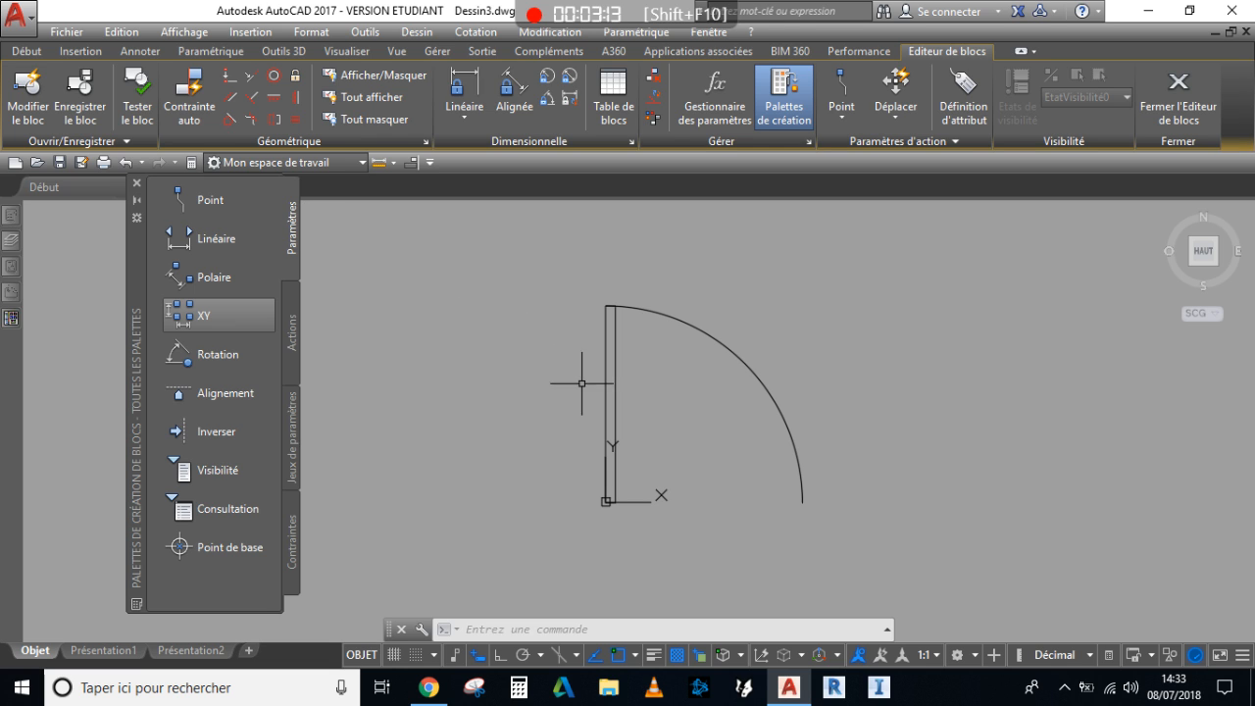
{"action": "key", "text": "Escape"}
{"action": "key", "text": "Escape"}
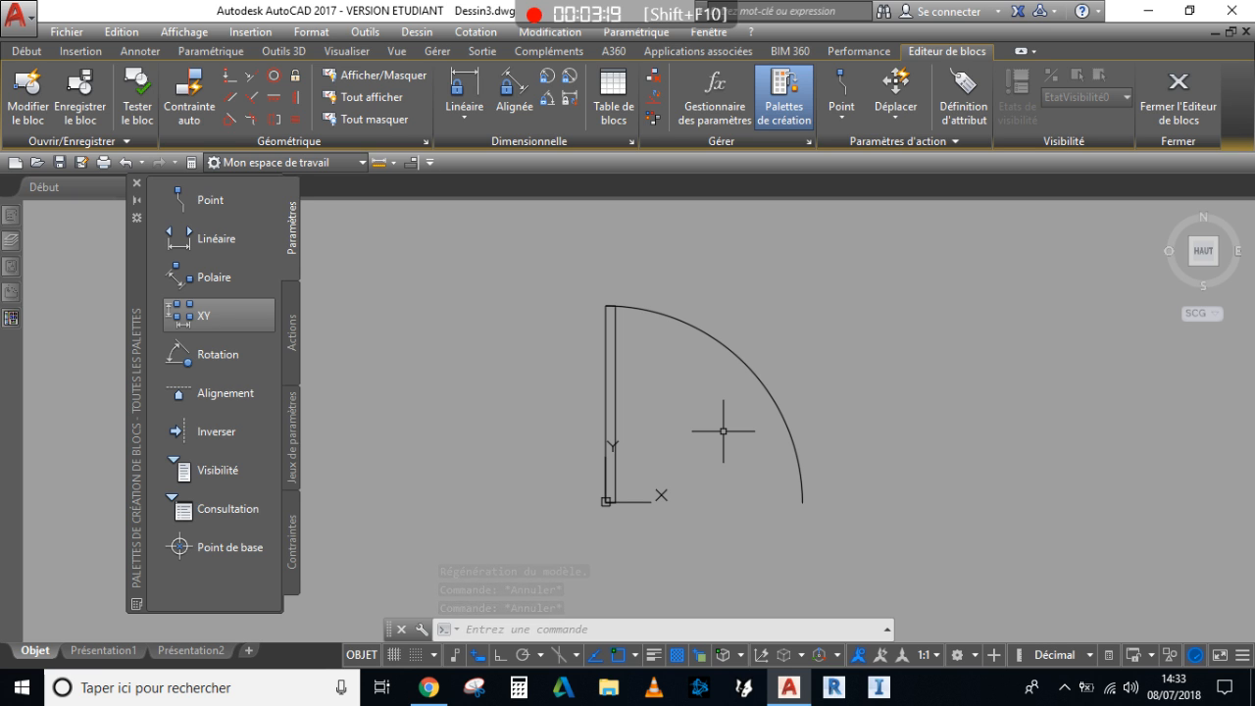
Copy the door leaf and arc to the right of the original, using the leaf's lower-left corner as the base point.
{"action": "scroll", "coordinate": [661, 426], "scroll_direction": "up", "scroll_amount": 3}
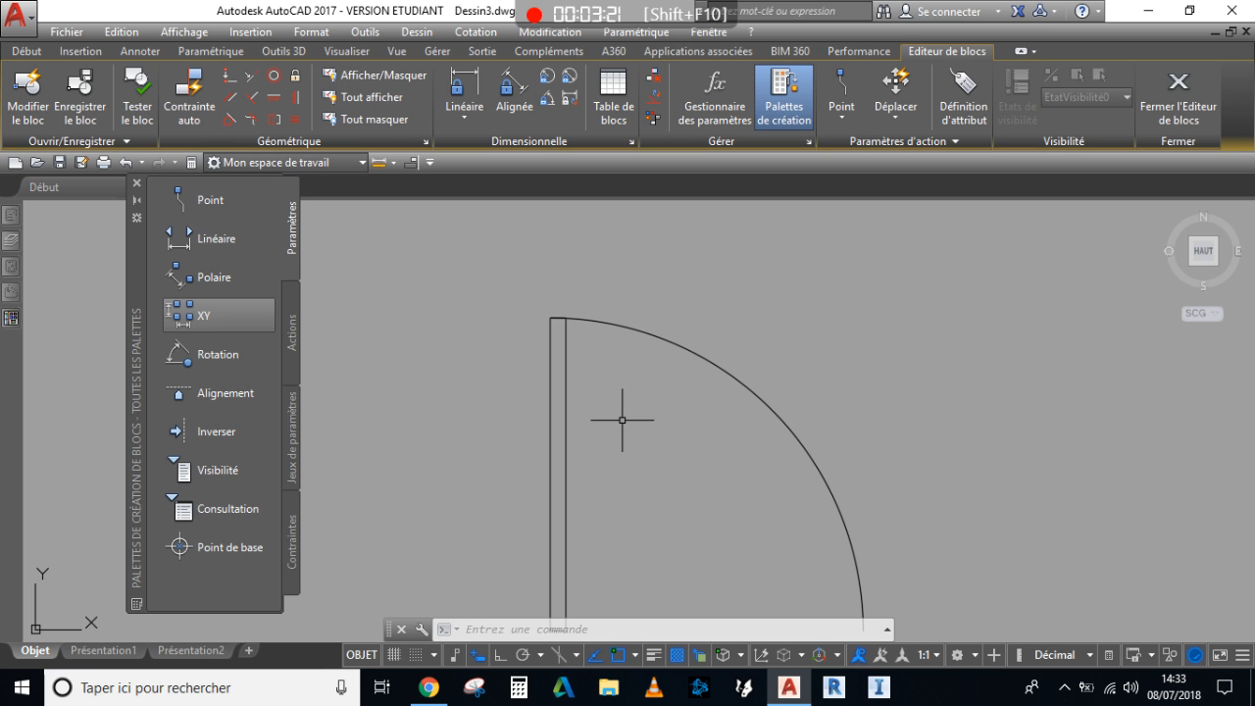
{"action": "left_click", "coordinate": [622, 420]}
{"action": "left_click", "coordinate": [482, 252]}
{"action": "scroll", "coordinate": [485, 358], "scroll_direction": "down", "scroll_amount": 4}
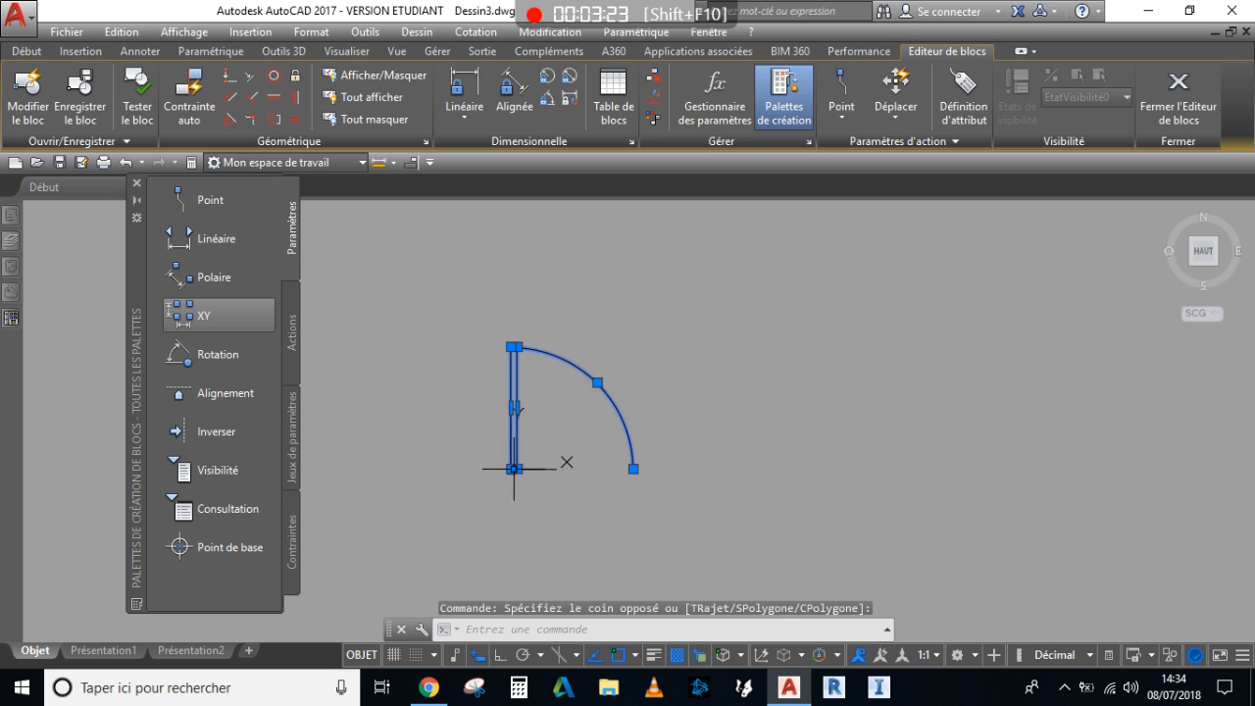
{"action": "scroll", "coordinate": [514, 468], "scroll_direction": "up", "scroll_amount": 3}
{"action": "key", "text": "Escape"}
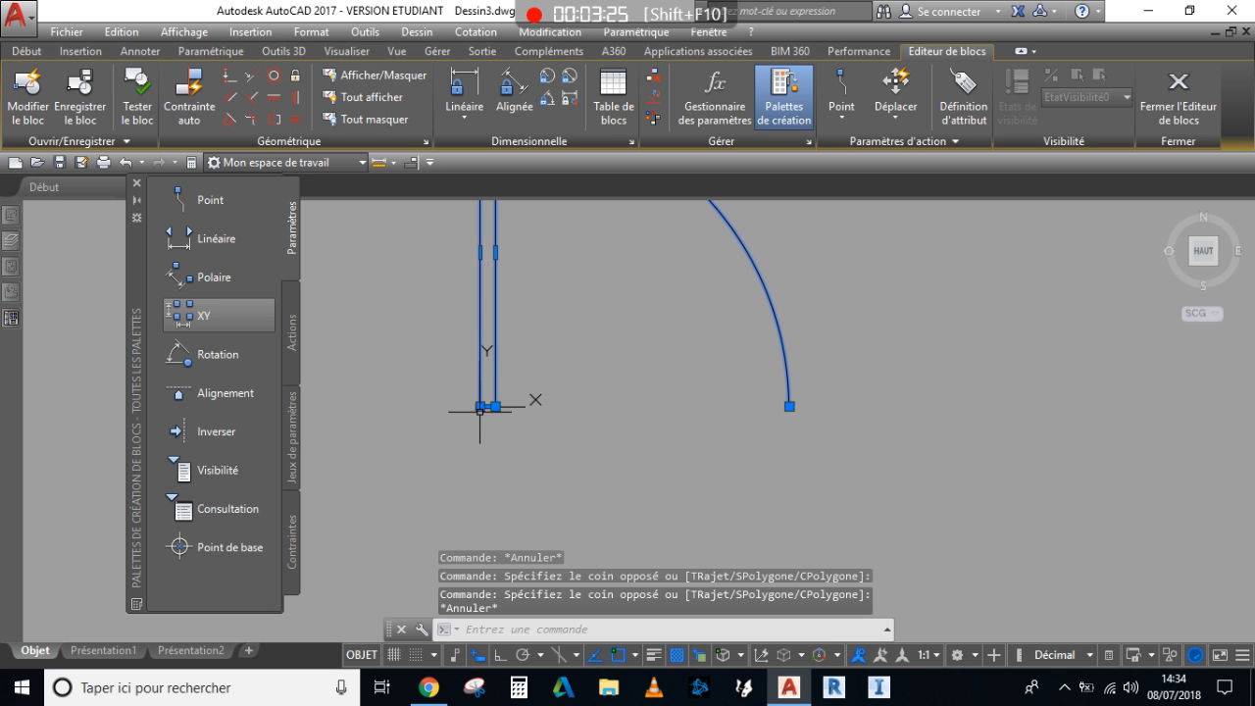
{"action": "left_click", "coordinate": [479, 406]}
{"action": "key", "text": "space"}
{"action": "scroll", "coordinate": [621, 358], "scroll_direction": "down", "scroll_amount": 3}
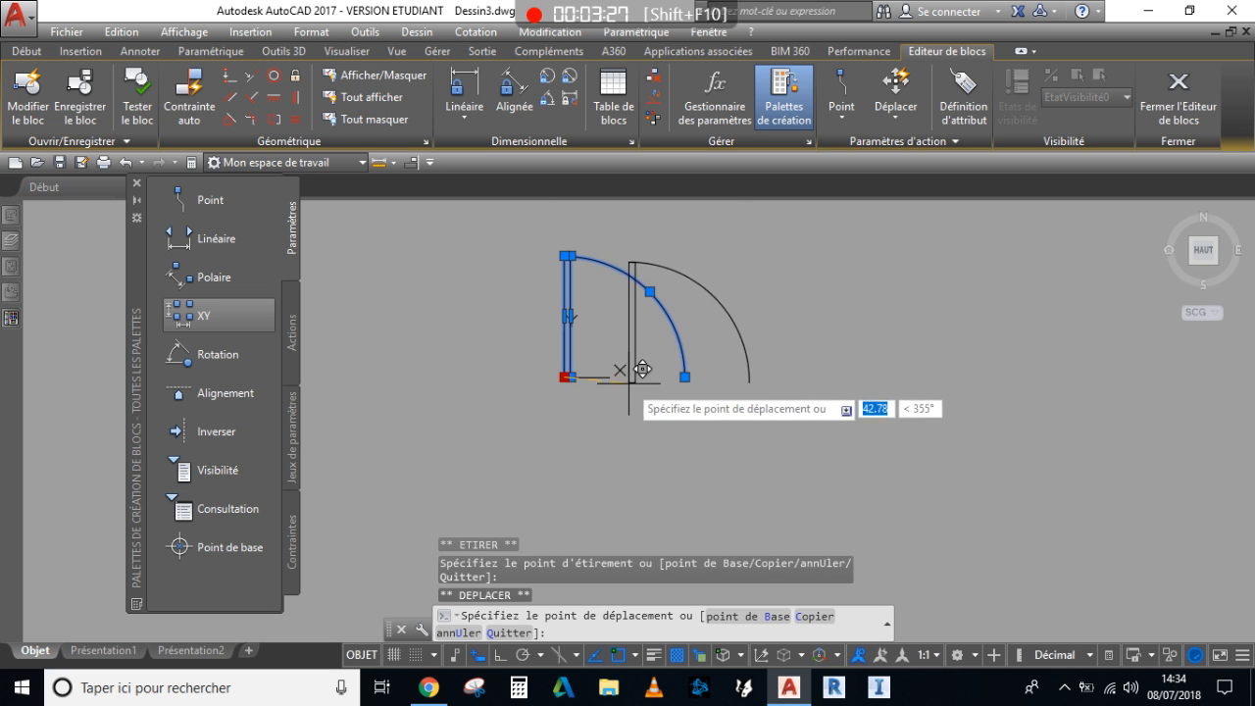
{"action": "middle_click_drag", "start_coordinate": [630, 381], "coordinate": [555, 433]}
{"action": "key", "text": "Escape"}
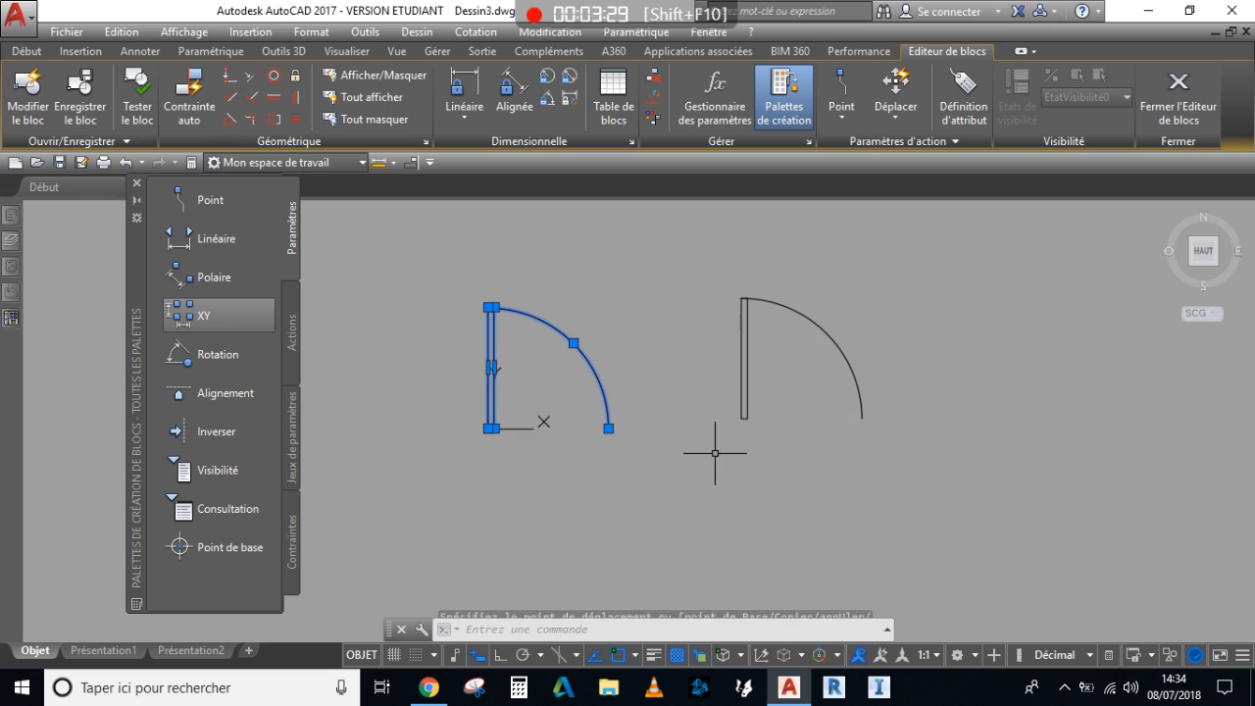
{"action": "key", "text": "Escape"}
{"action": "key", "text": "Escape"}
{"action": "middle_click_drag", "start_coordinate": [622, 398], "coordinate": [610, 430]}
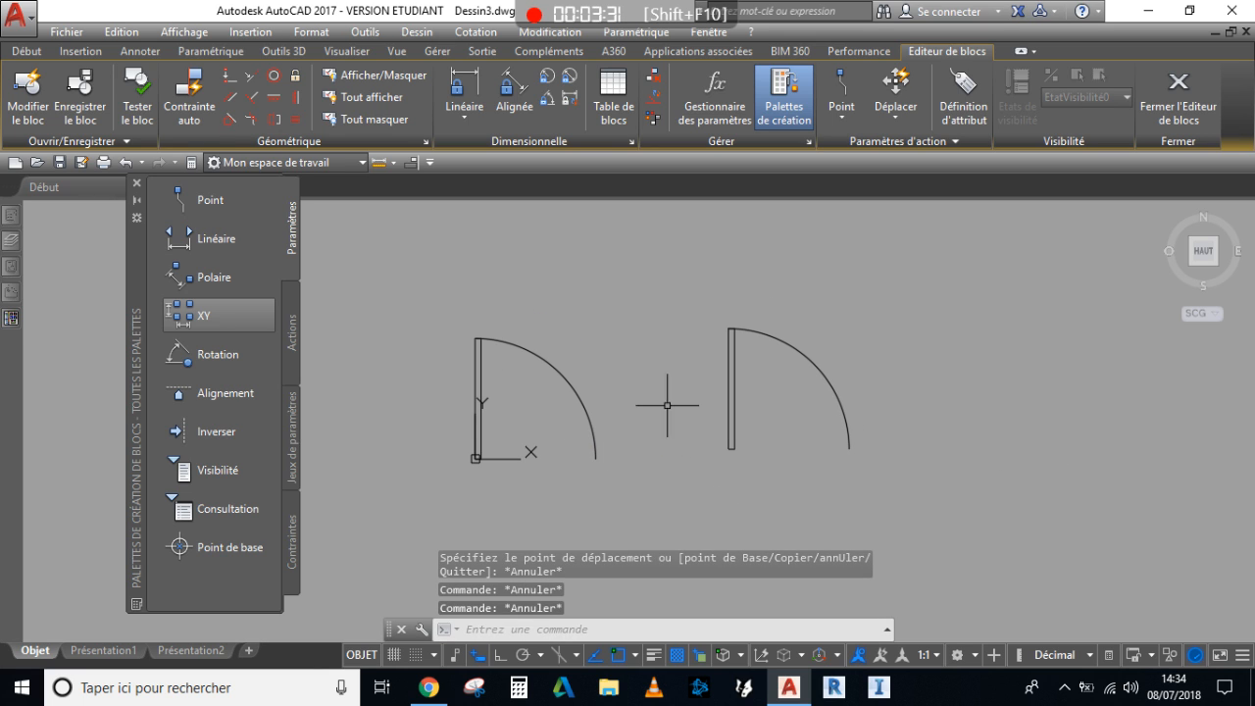
Rotate the copied door leaf by -45° about its lower-left corner, leaving its arc in place.
{"action": "scroll", "coordinate": [729, 420], "scroll_direction": "up", "scroll_amount": 2}
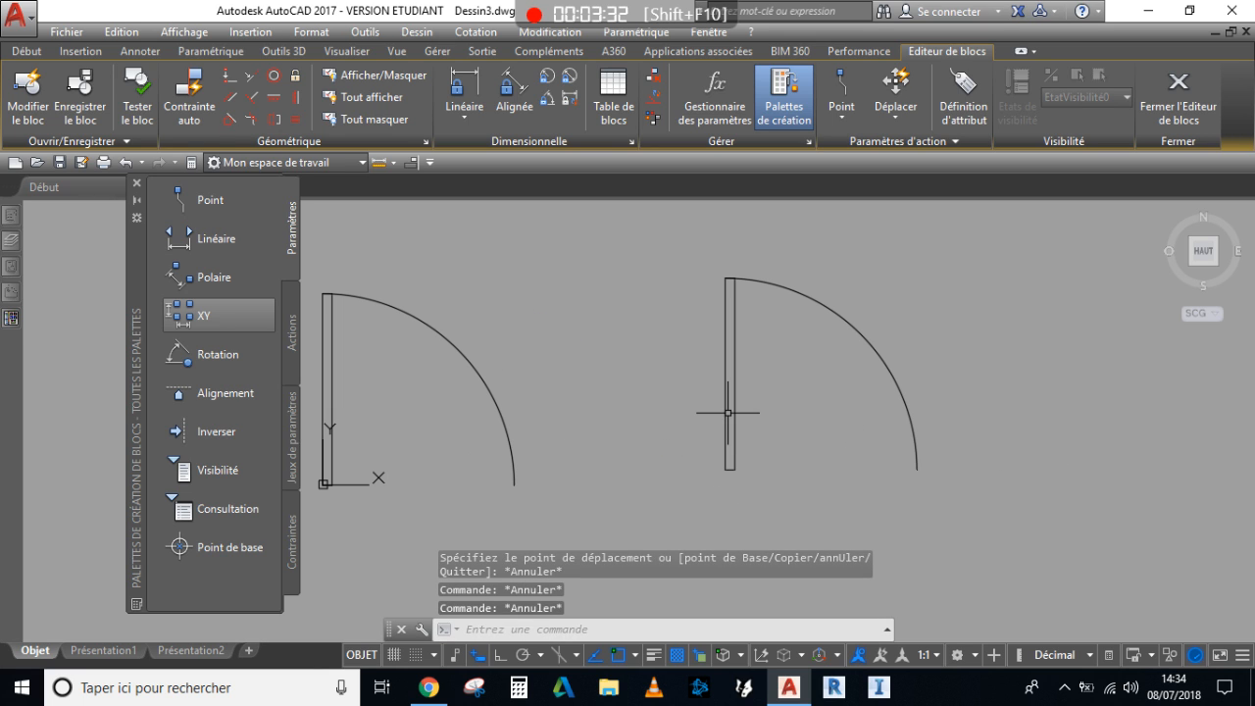
{"action": "left_click", "coordinate": [770, 493]}
{"action": "left_click", "coordinate": [640, 386]}
{"action": "middle_click_drag", "start_coordinate": [686, 418], "coordinate": [640, 425]}
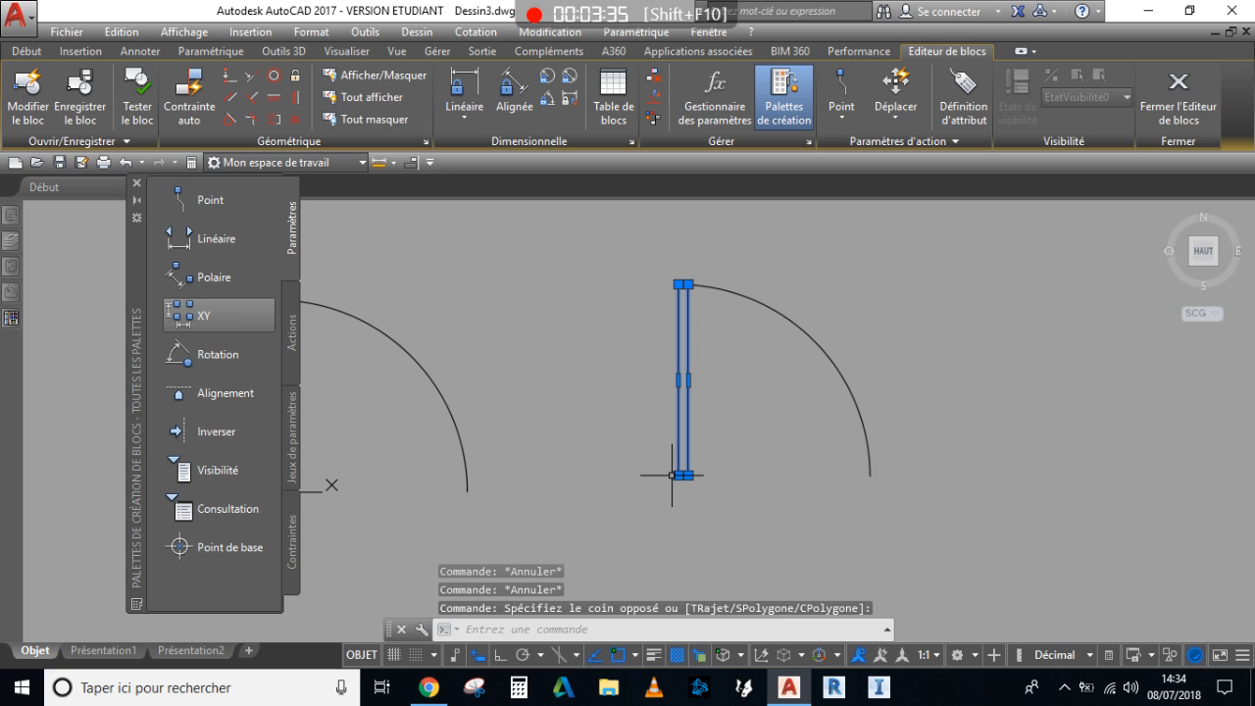
{"action": "left_click", "coordinate": [679, 476]}
{"action": "key", "text": "space"}
{"action": "key", "text": "space"}
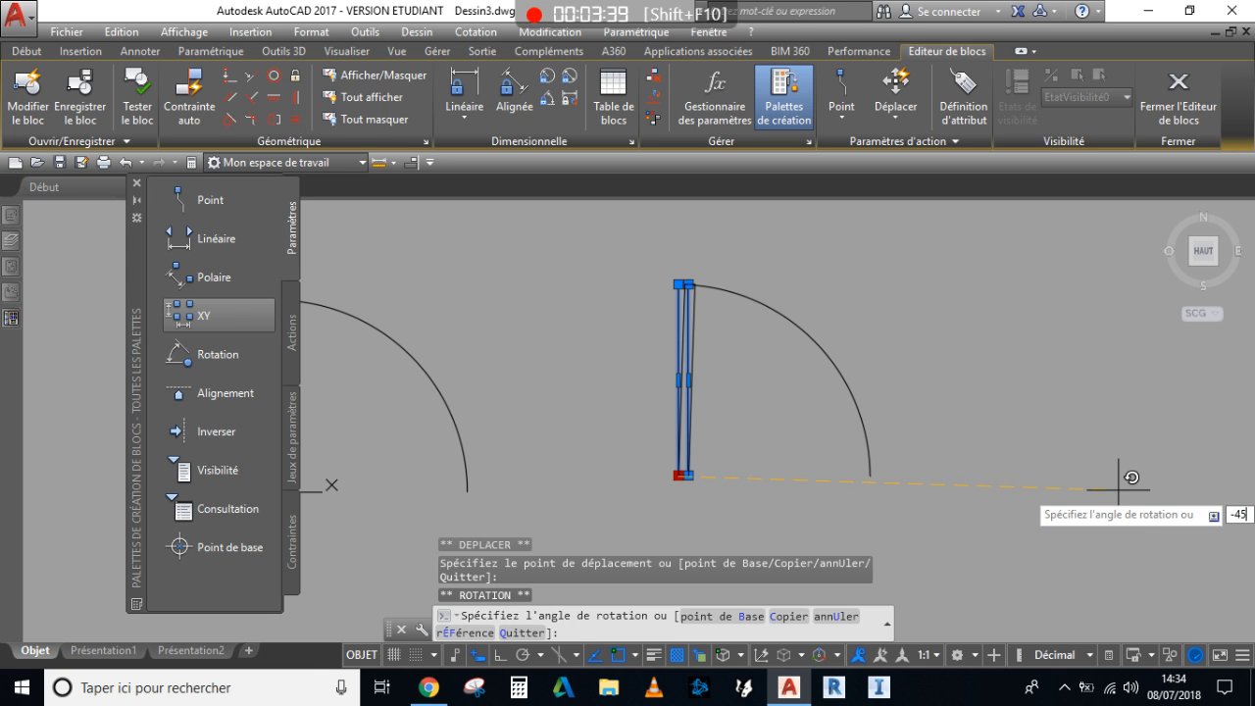
{"action": "key", "text": "Return"}
{"action": "key", "text": "Escape"}
{"action": "key", "text": "Escape"}
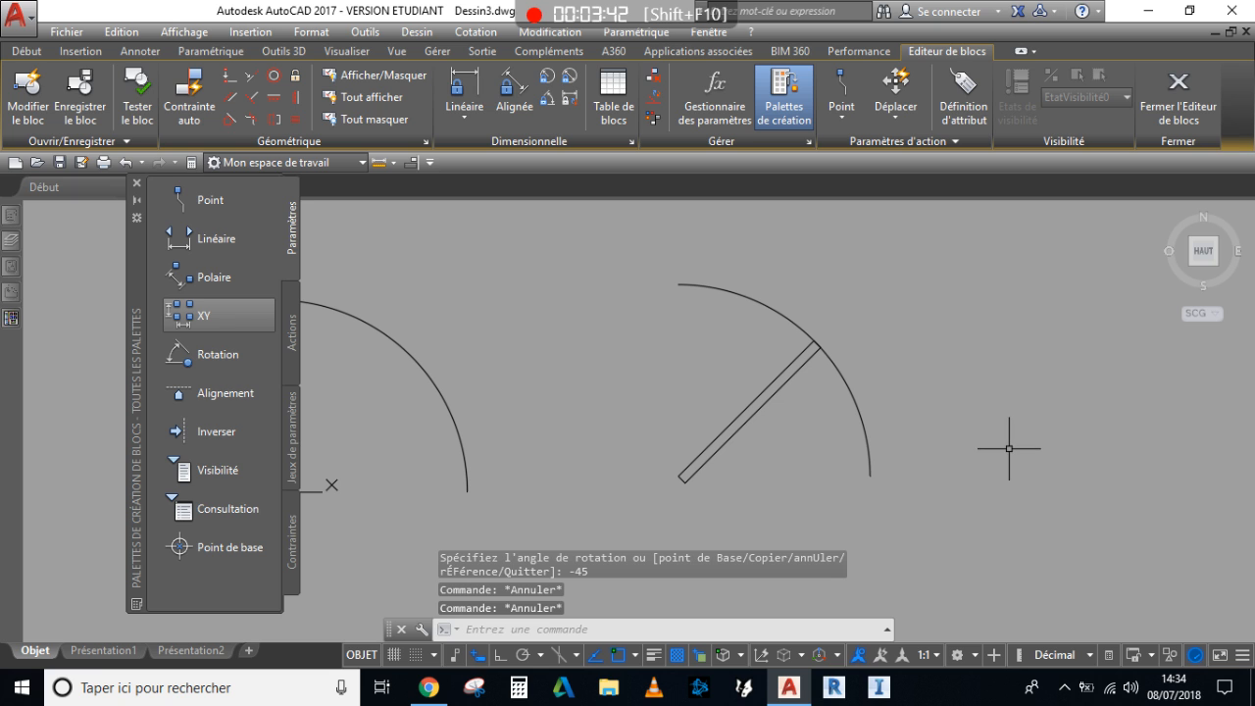
Trim away the part of the copied arc above the rotated leaf.
{"action": "key", "text": "Return"}
{"action": "key", "text": "Return"}
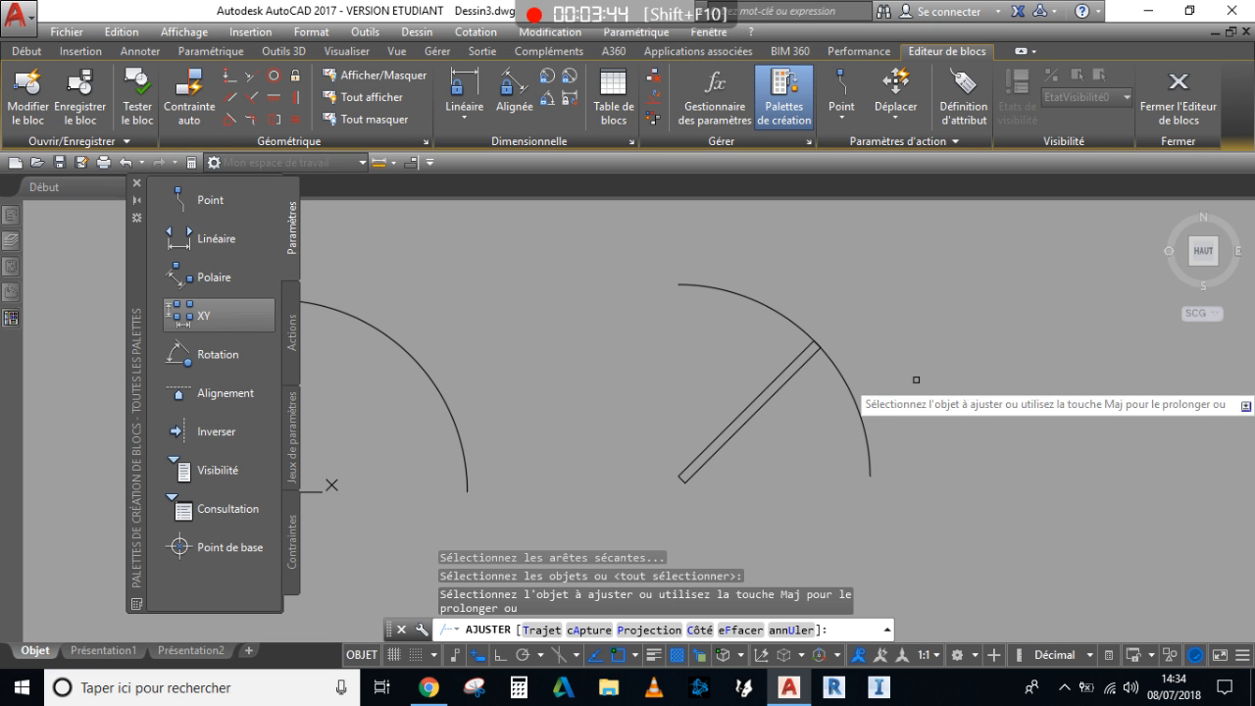
{"action": "key", "text": "Escape"}
Move the 45° leaf and its trimmed arc onto the original door, placing its hinge corner on the original leaf's lower-left corner.
{"action": "left_click", "coordinate": [908, 407]}
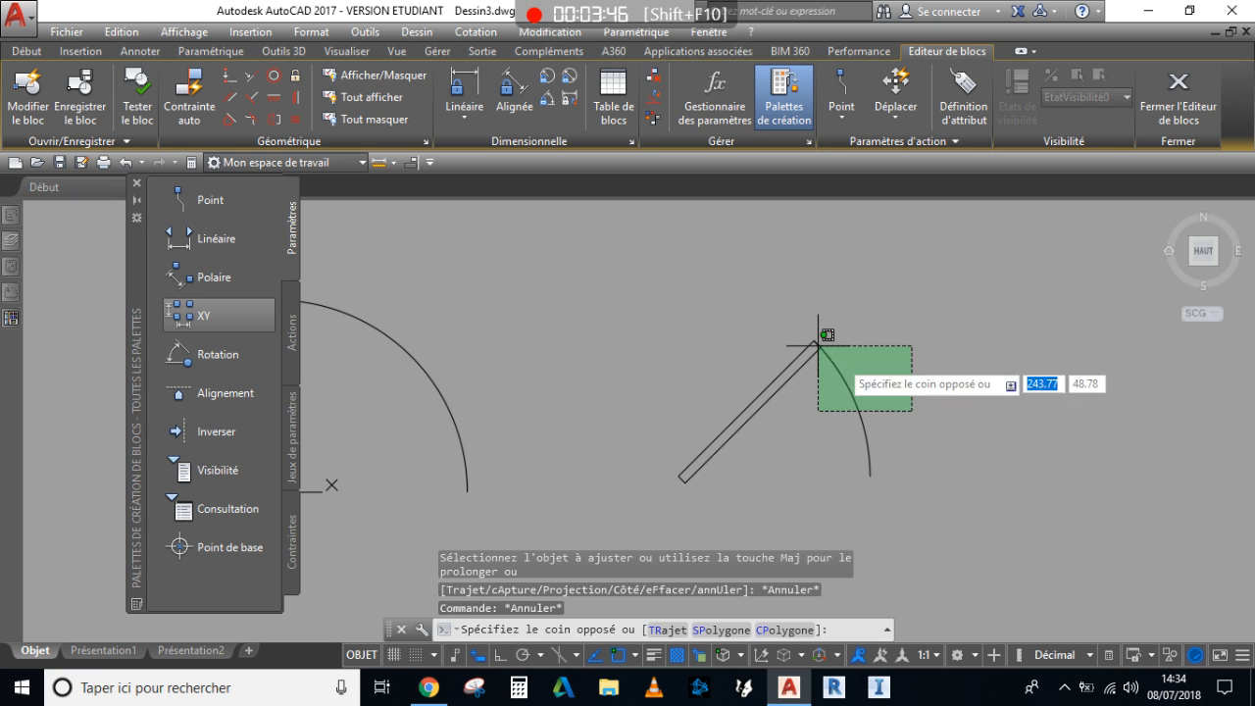
{"action": "left_click", "coordinate": [821, 338]}
{"action": "left_click", "coordinate": [678, 476]}
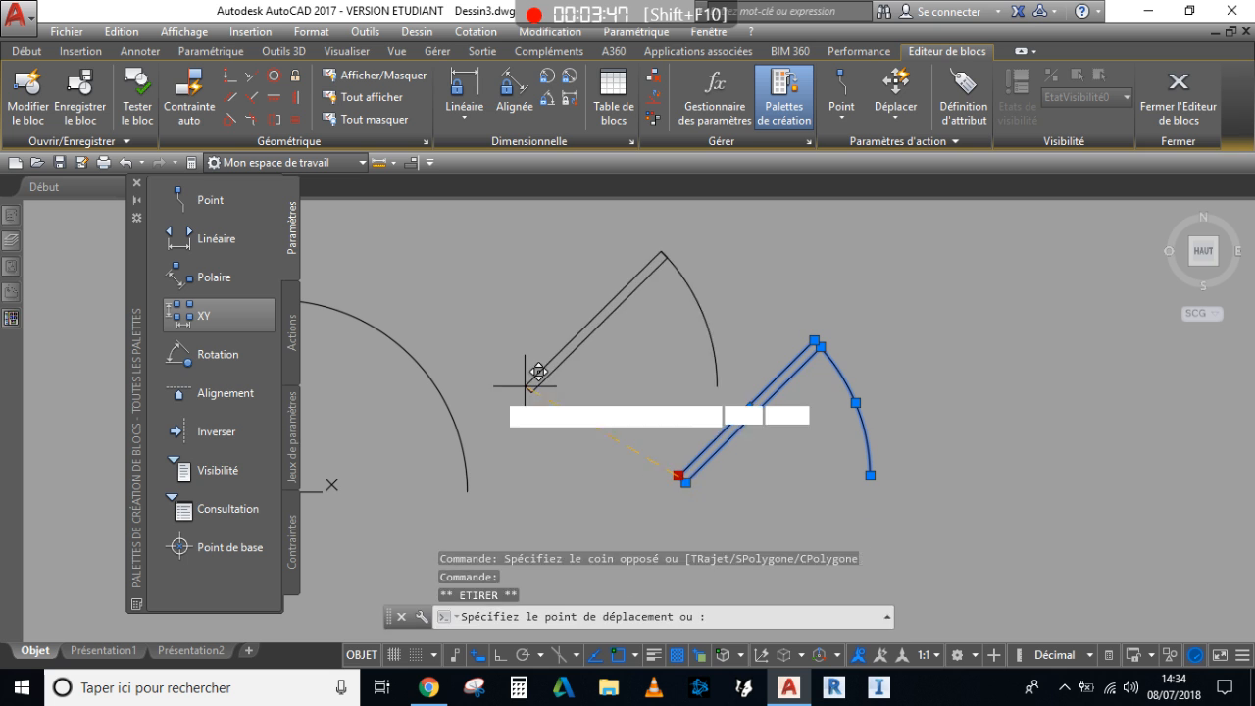
{"action": "key", "text": "space"}
{"action": "scroll", "coordinate": [637, 470], "scroll_direction": "up", "scroll_amount": 3}
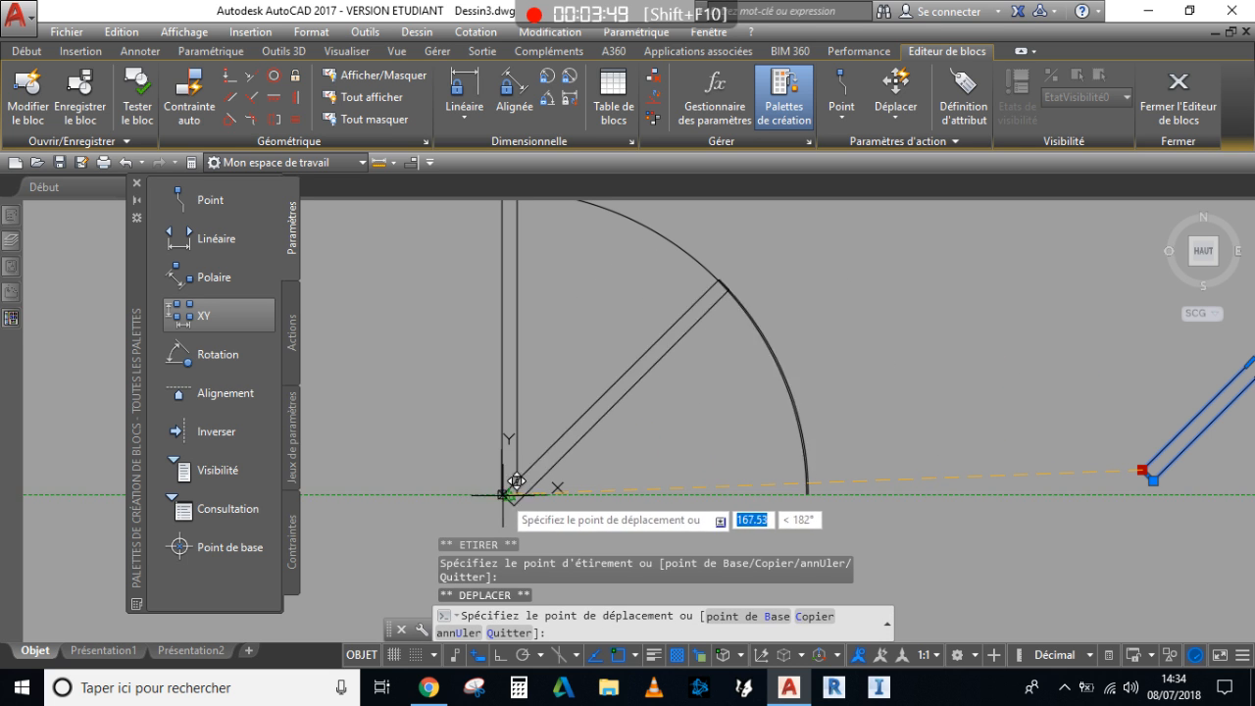
{"action": "left_click", "coordinate": [502, 494]}
{"action": "key", "text": "Escape"}
{"action": "key", "text": "Escape"}
Add a linear parameter from the leaf's lower-left corner to the arc's right endpoint, with its label below the door.
{"action": "scroll", "coordinate": [575, 303], "scroll_direction": "down", "scroll_amount": 3}
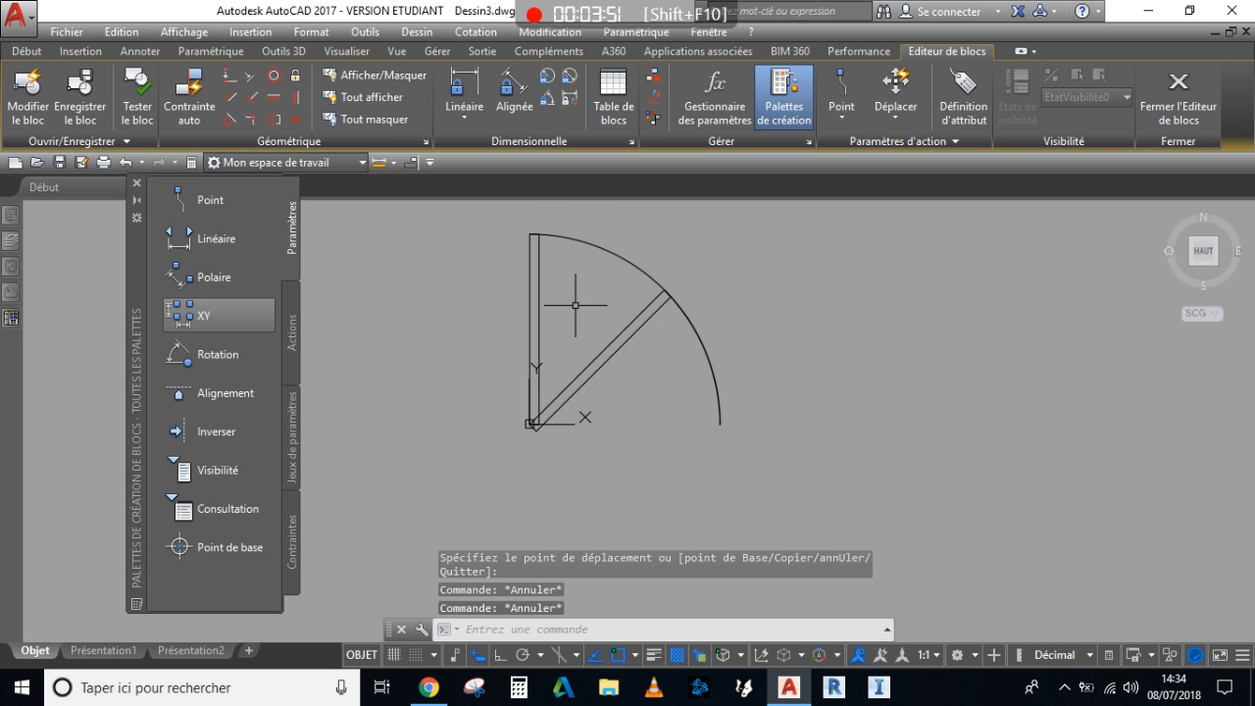
{"action": "middle_click_drag", "start_coordinate": [575, 303], "coordinate": [560, 364]}
{"action": "scroll", "coordinate": [560, 365], "scroll_direction": "down", "scroll_amount": 2}
{"action": "scroll", "coordinate": [559, 365], "scroll_direction": "up", "scroll_amount": 2}
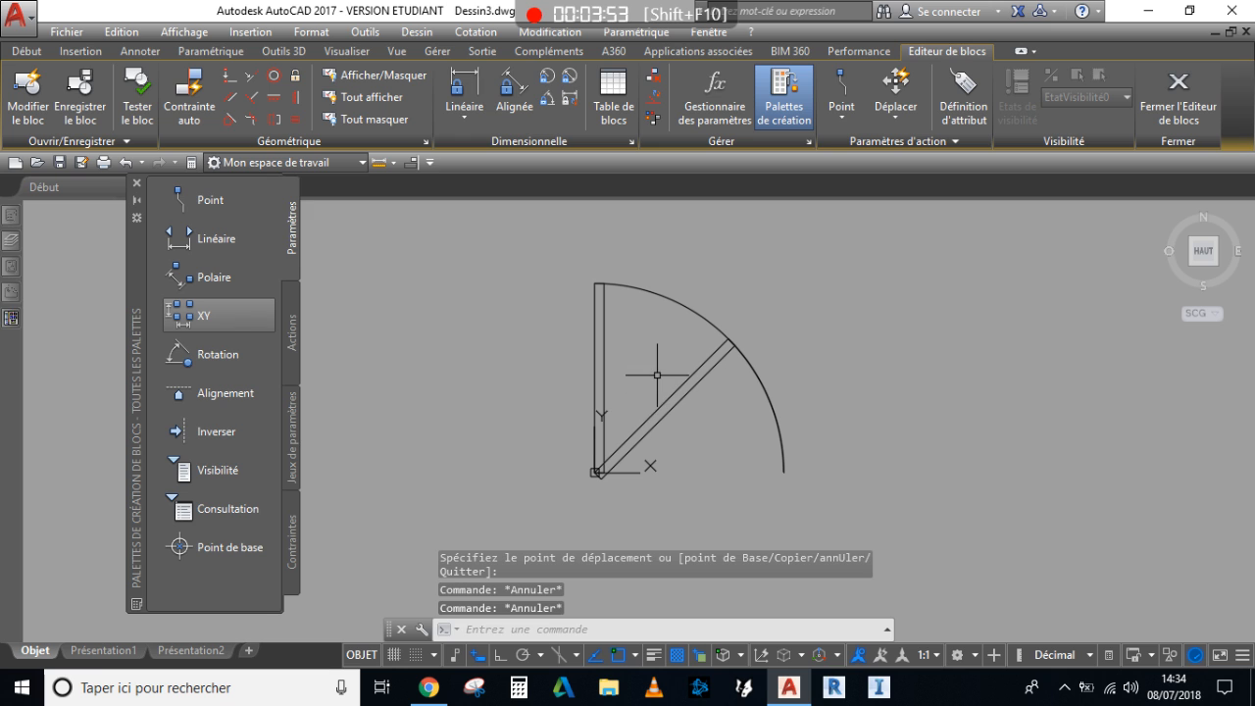
{"action": "left_click", "coordinate": [215, 240]}
{"action": "scroll", "coordinate": [593, 463], "scroll_direction": "up", "scroll_amount": 3}
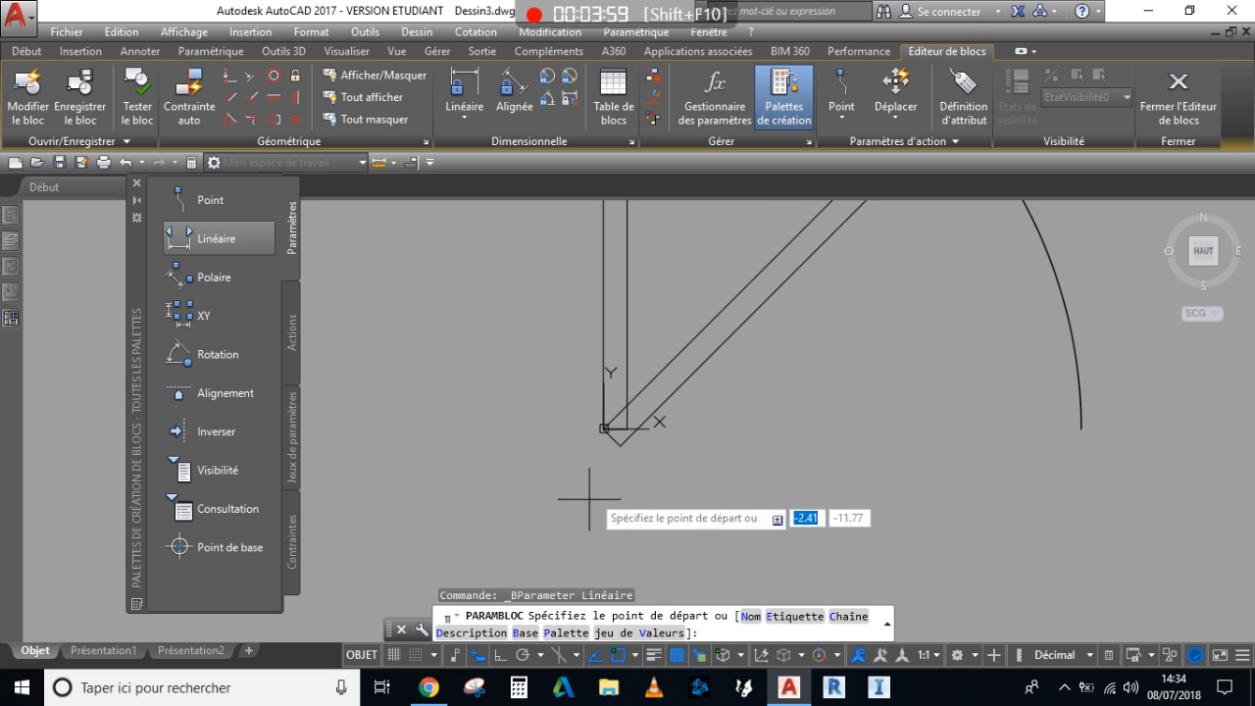
{"action": "left_click", "coordinate": [603, 428]}
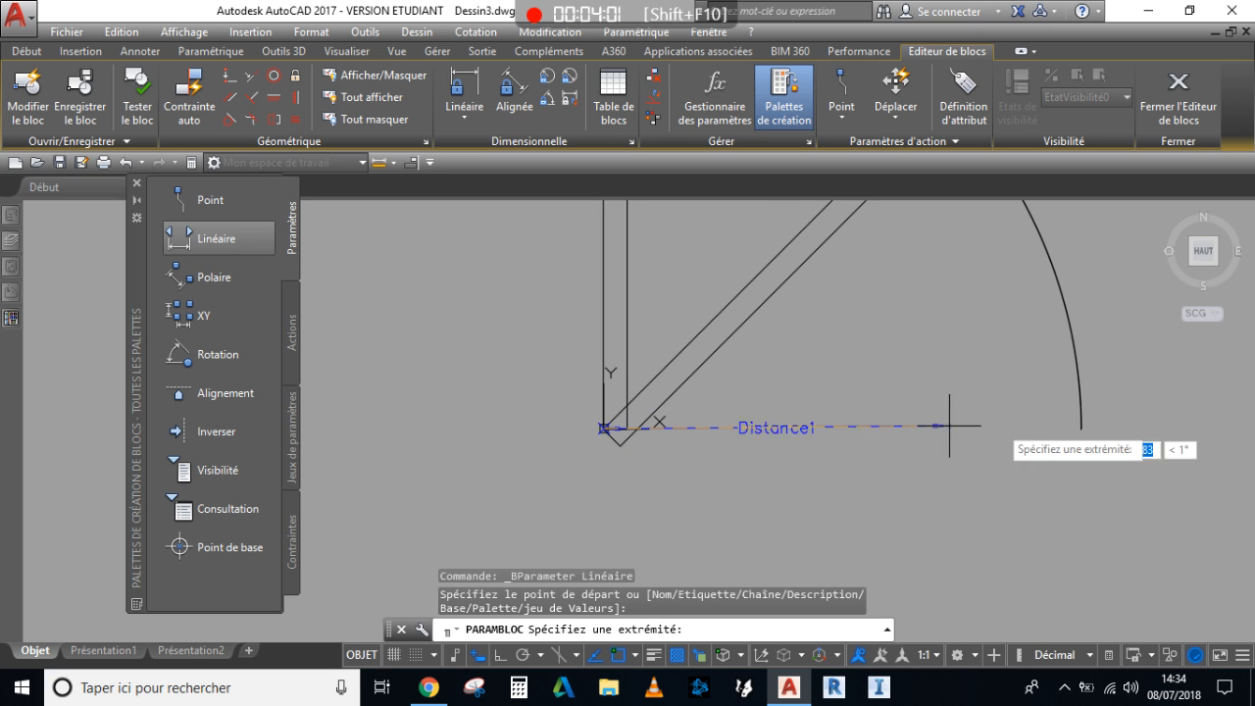
{"action": "left_click", "coordinate": [1082, 429]}
{"action": "scroll", "coordinate": [956, 456], "scroll_direction": "down", "scroll_amount": 2}
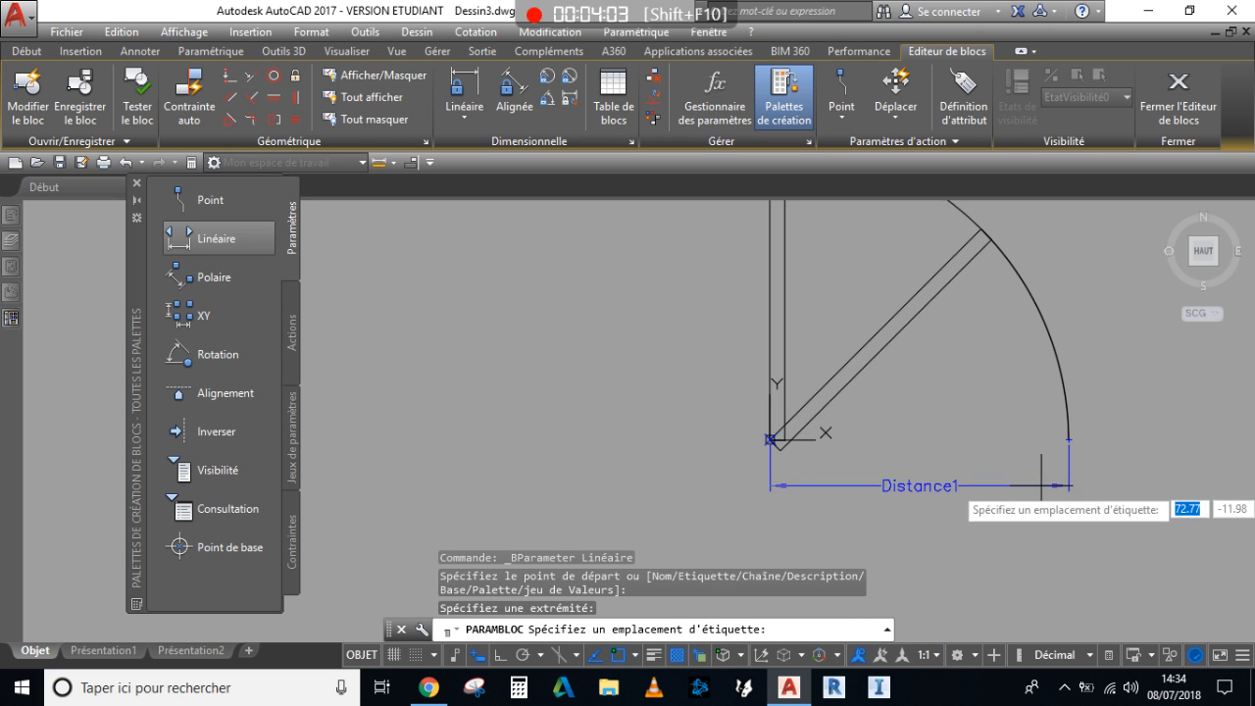
{"action": "middle_click_drag", "start_coordinate": [1038, 478], "coordinate": [876, 478]}
{"action": "scroll", "coordinate": [876, 477], "scroll_direction": "down", "scroll_amount": 2}
{"action": "left_click", "coordinate": [883, 494]}
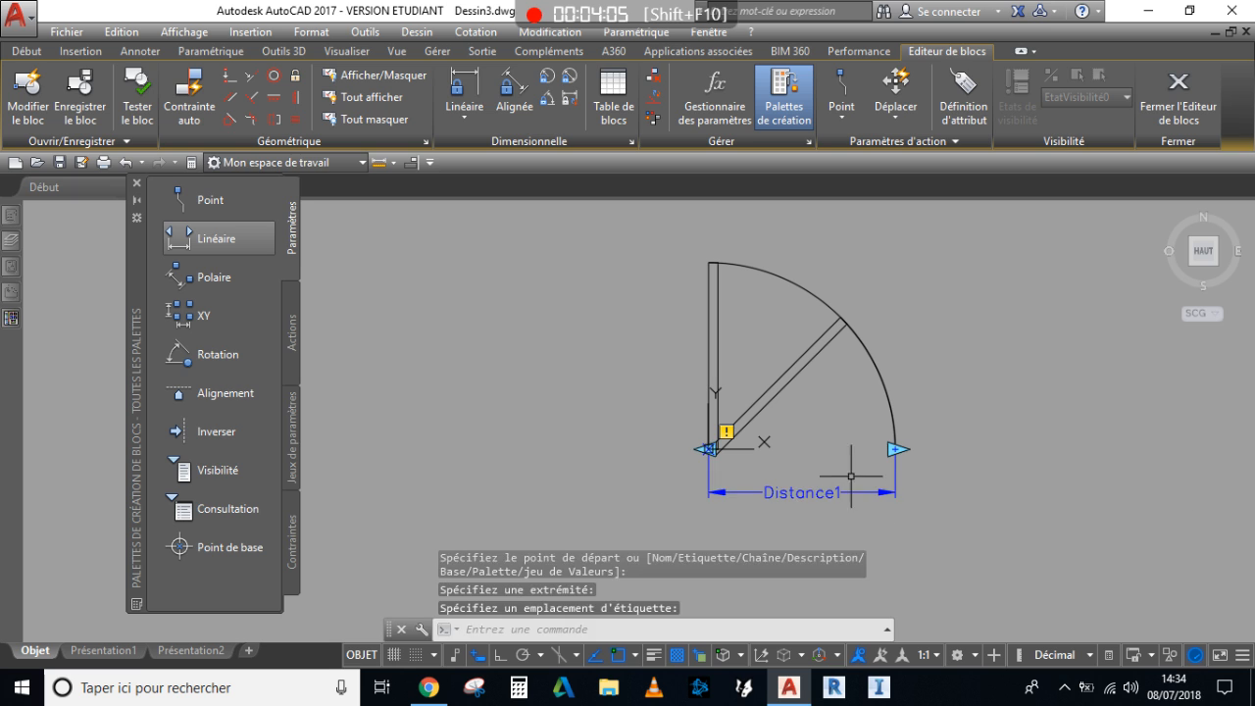
{"action": "key", "text": "Escape"}
{"action": "key", "text": "Escape"}
Give the linear parameter a single grip and name its distance Largeur de la porte.
{"action": "scroll", "coordinate": [807, 488], "scroll_direction": "up", "scroll_amount": 2}
{"action": "middle_click_drag", "start_coordinate": [796, 480], "coordinate": [737, 491]}
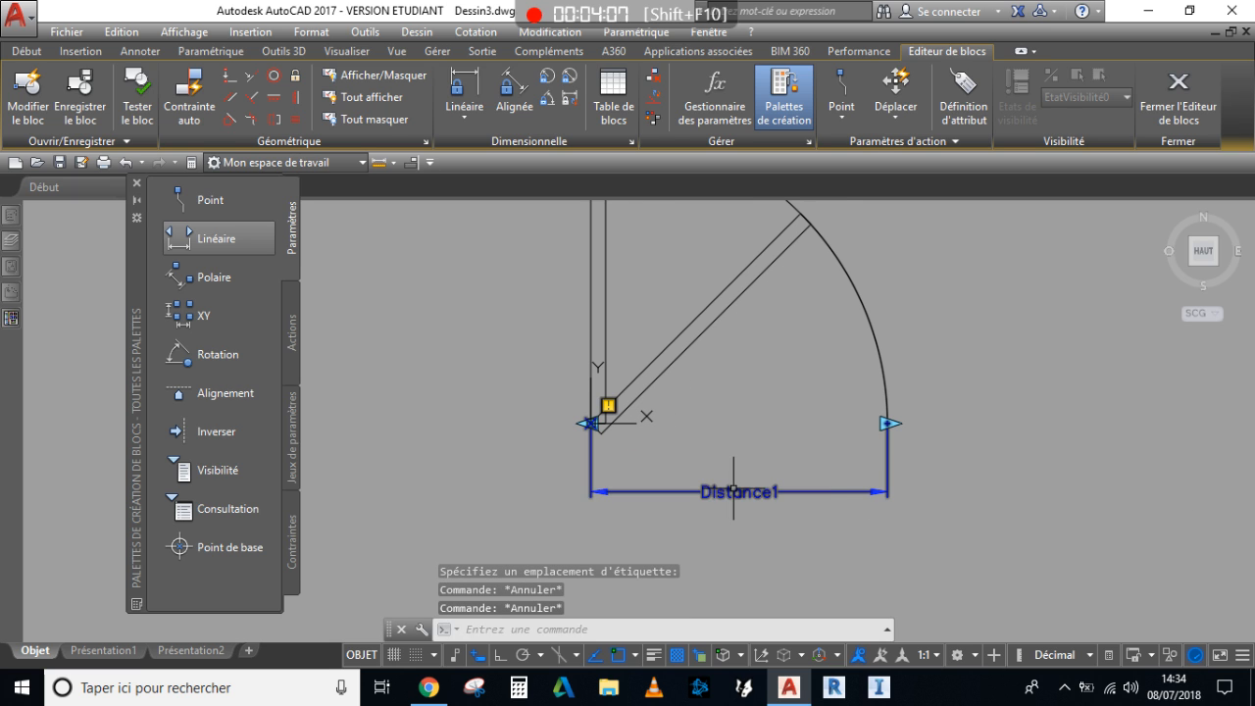
{"action": "left_click", "coordinate": [889, 457]}
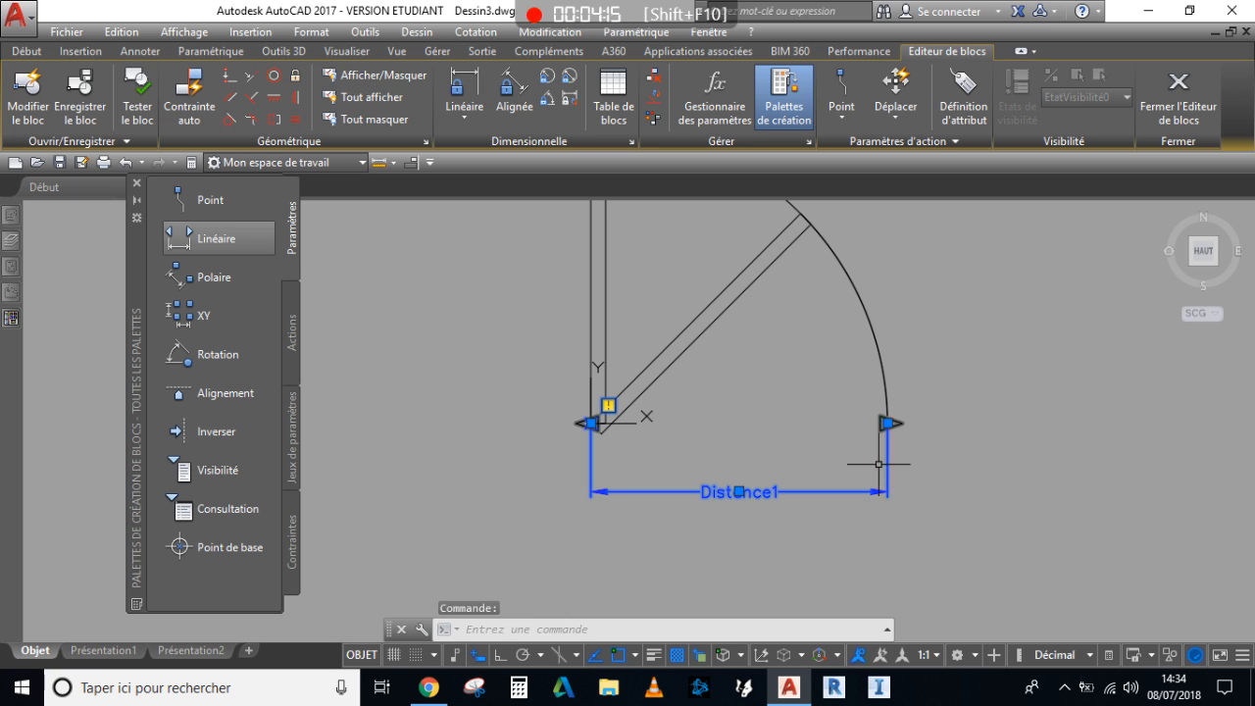
{"action": "mouse_move", "coordinate": [13, 268]}
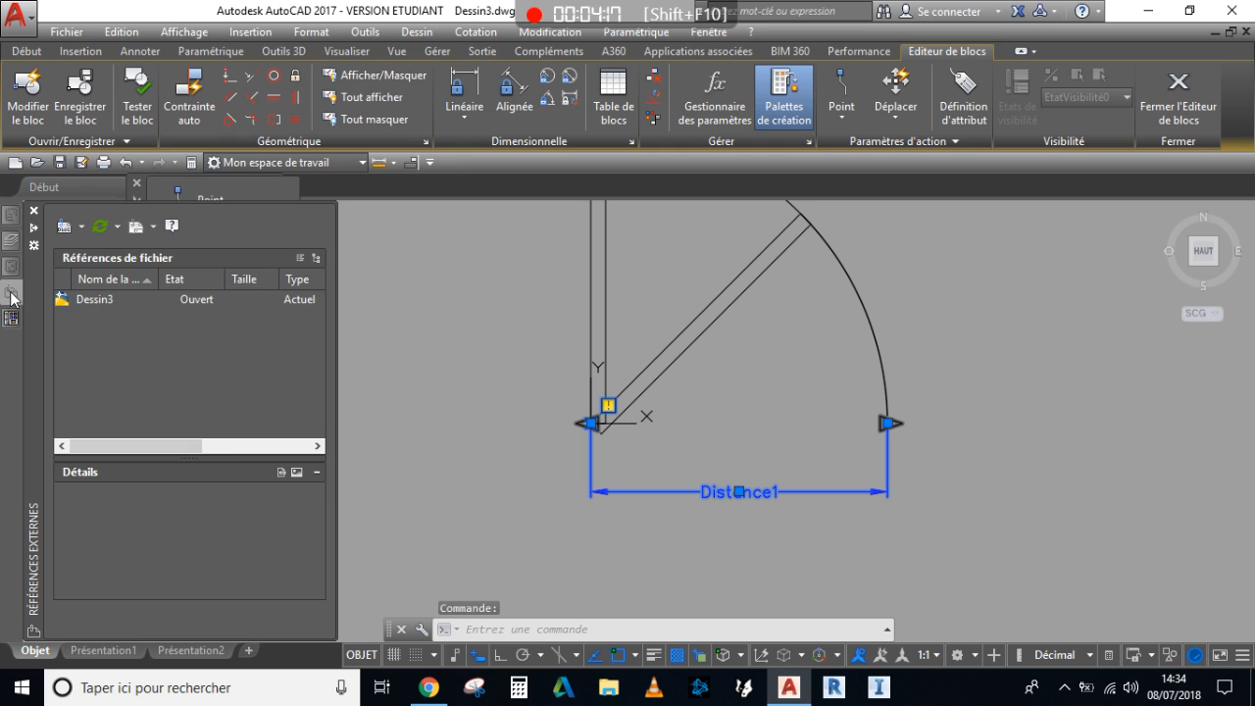
{"action": "scroll", "coordinate": [257, 527], "scroll_direction": "down", "scroll_amount": 4}
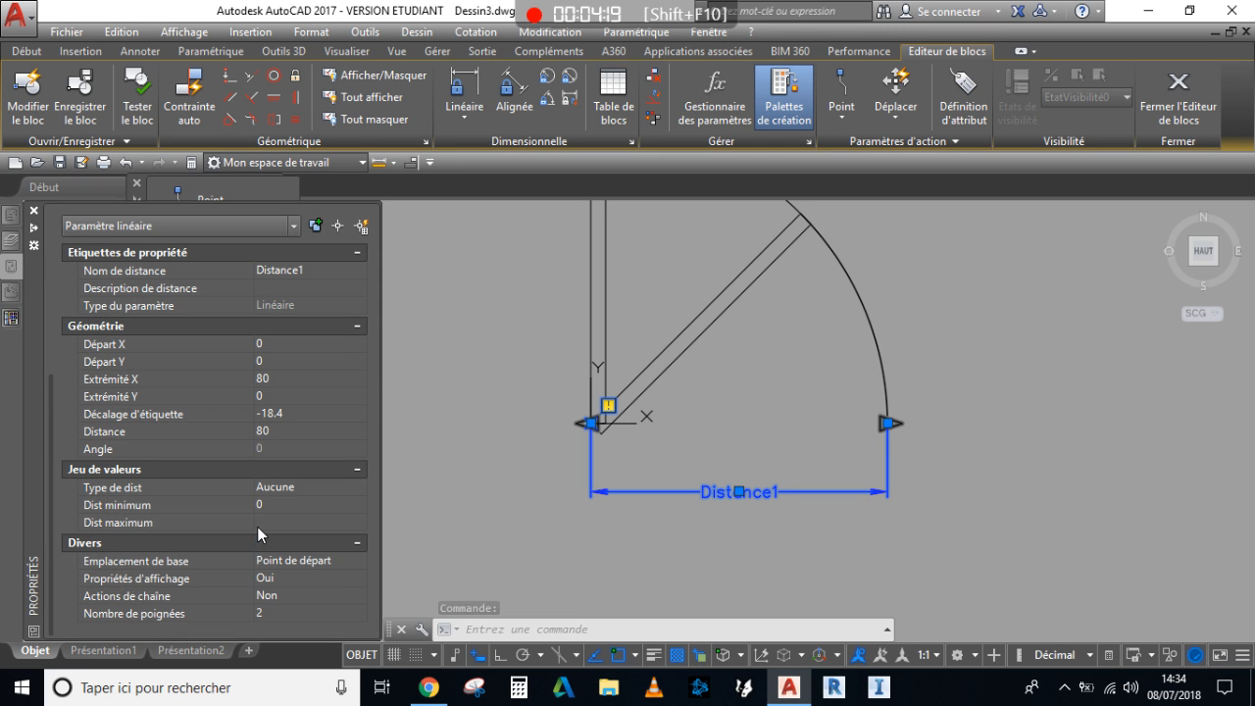
{"action": "left_click", "coordinate": [365, 613]}
{"action": "left_click", "coordinate": [362, 613]}
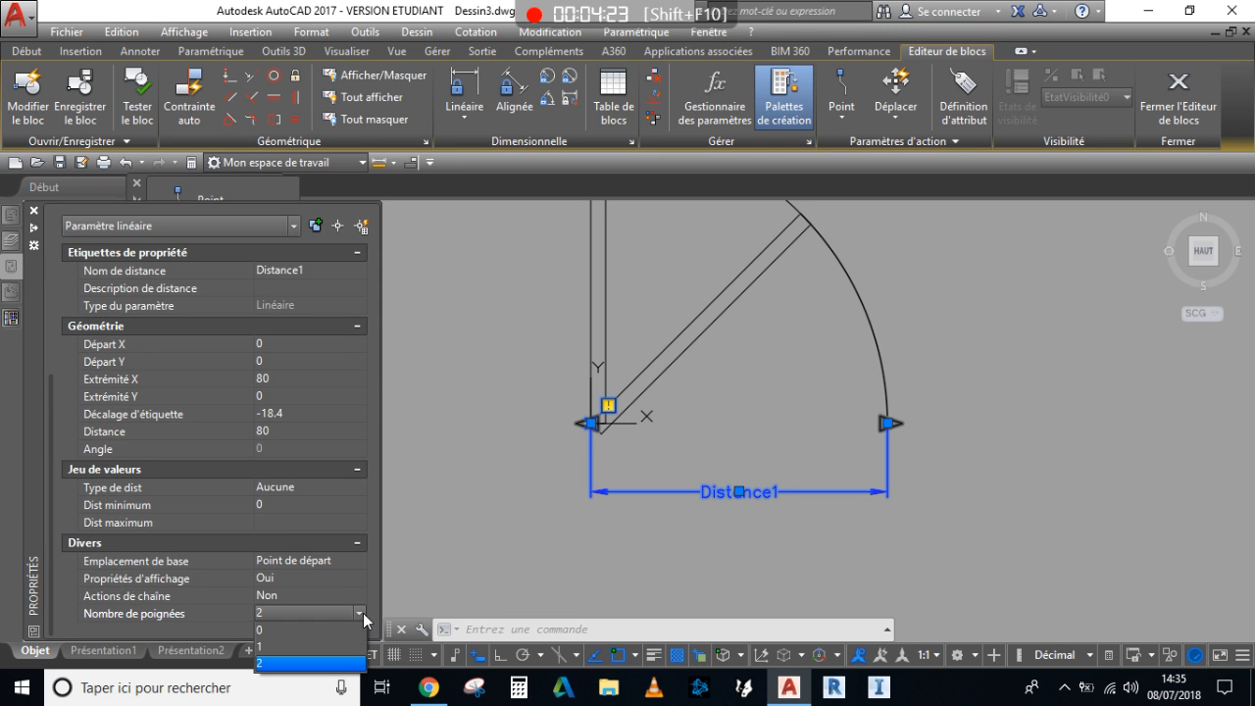
{"action": "left_click", "coordinate": [281, 647]}
{"action": "left_click", "coordinate": [330, 273]}
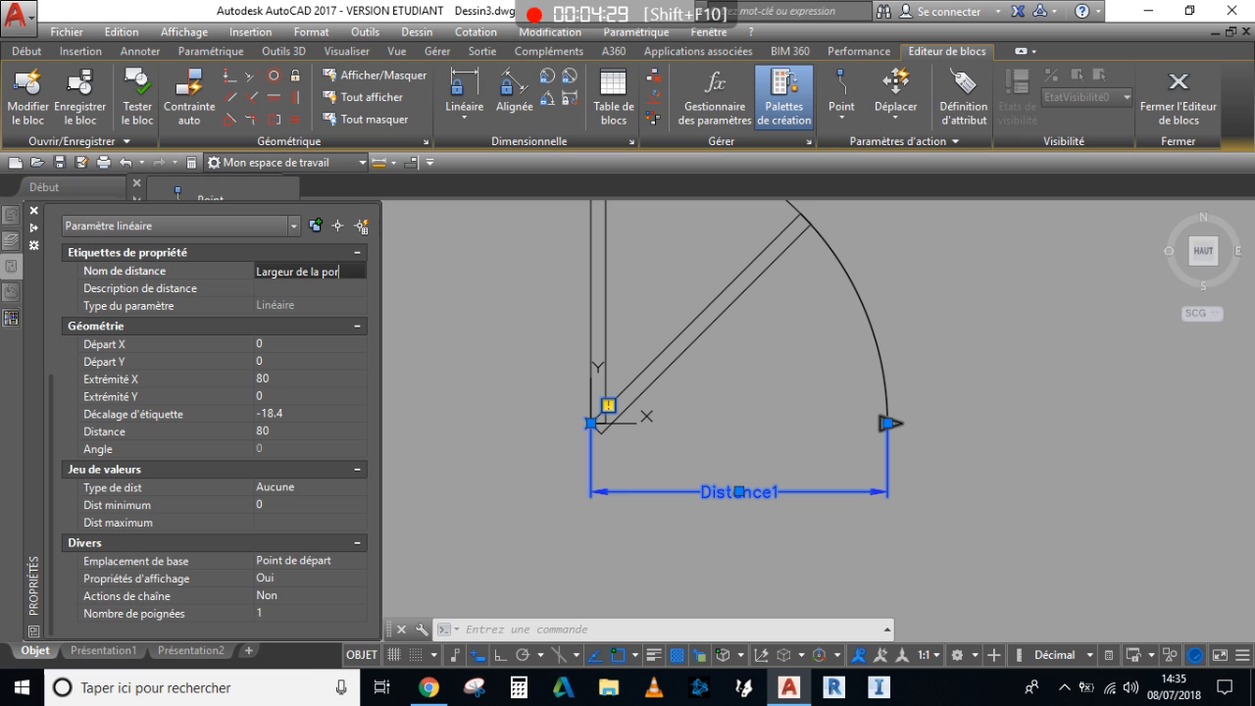
{"action": "key", "text": "Return"}
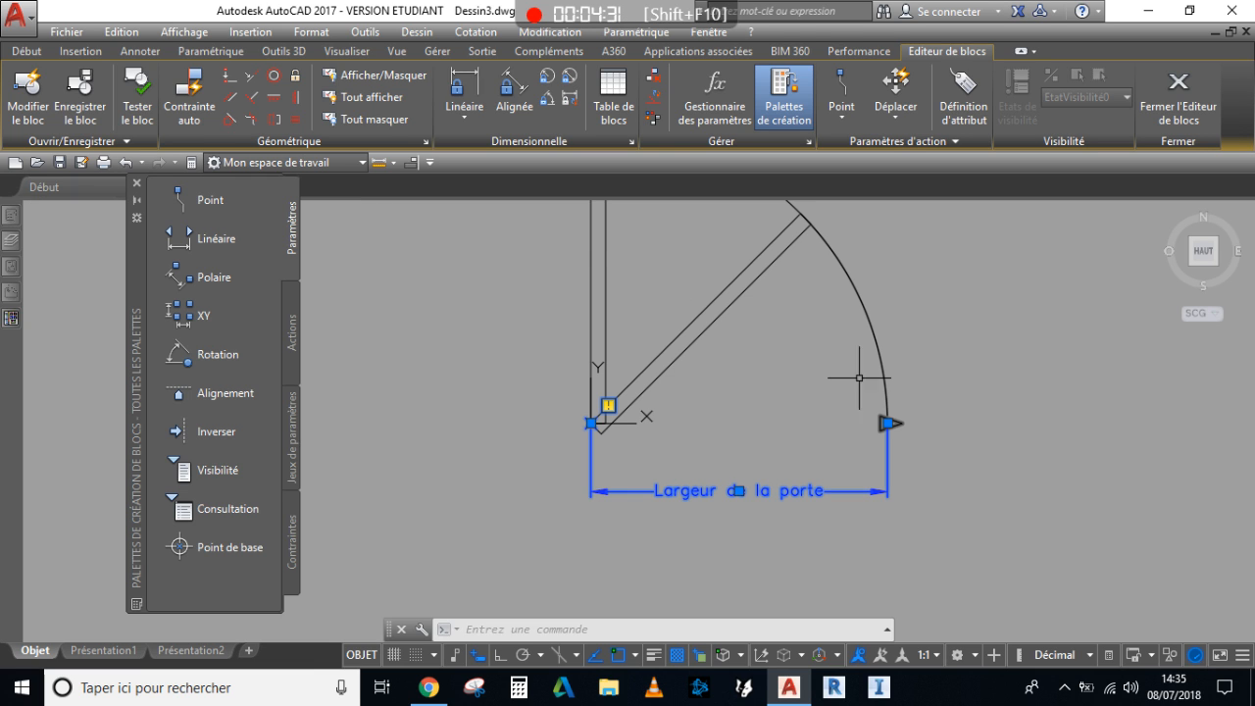
{"action": "key", "text": "Escape"}
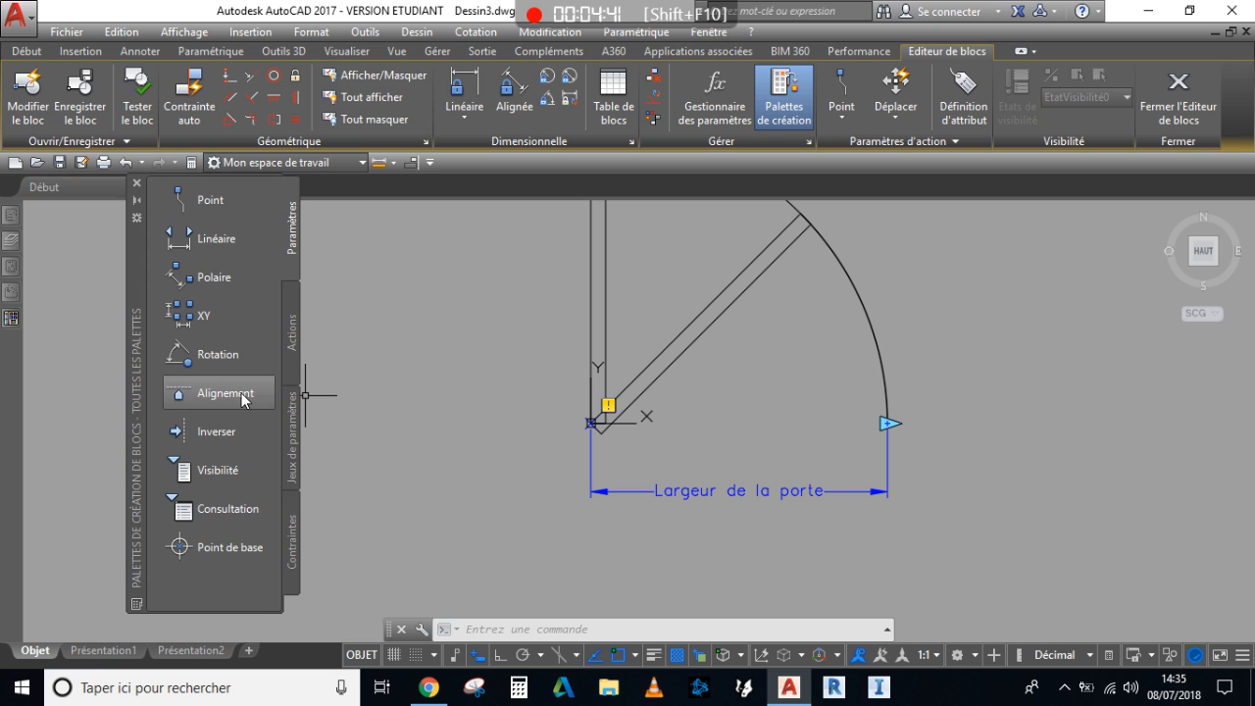
Add a visibility parameter just left of the upright door leaf.
{"action": "left_click", "coordinate": [221, 466]}
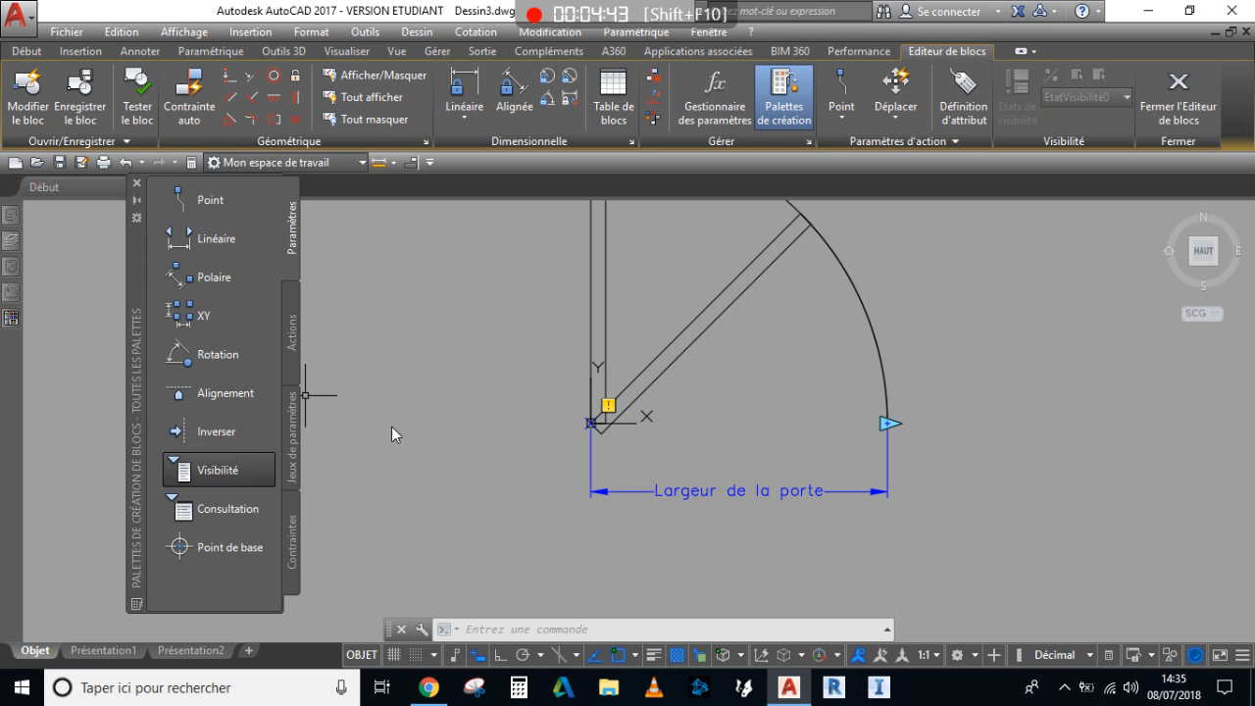
{"action": "scroll", "coordinate": [486, 363], "scroll_direction": "down", "scroll_amount": 2}
{"action": "middle_click_drag", "start_coordinate": [485, 363], "coordinate": [521, 482]}
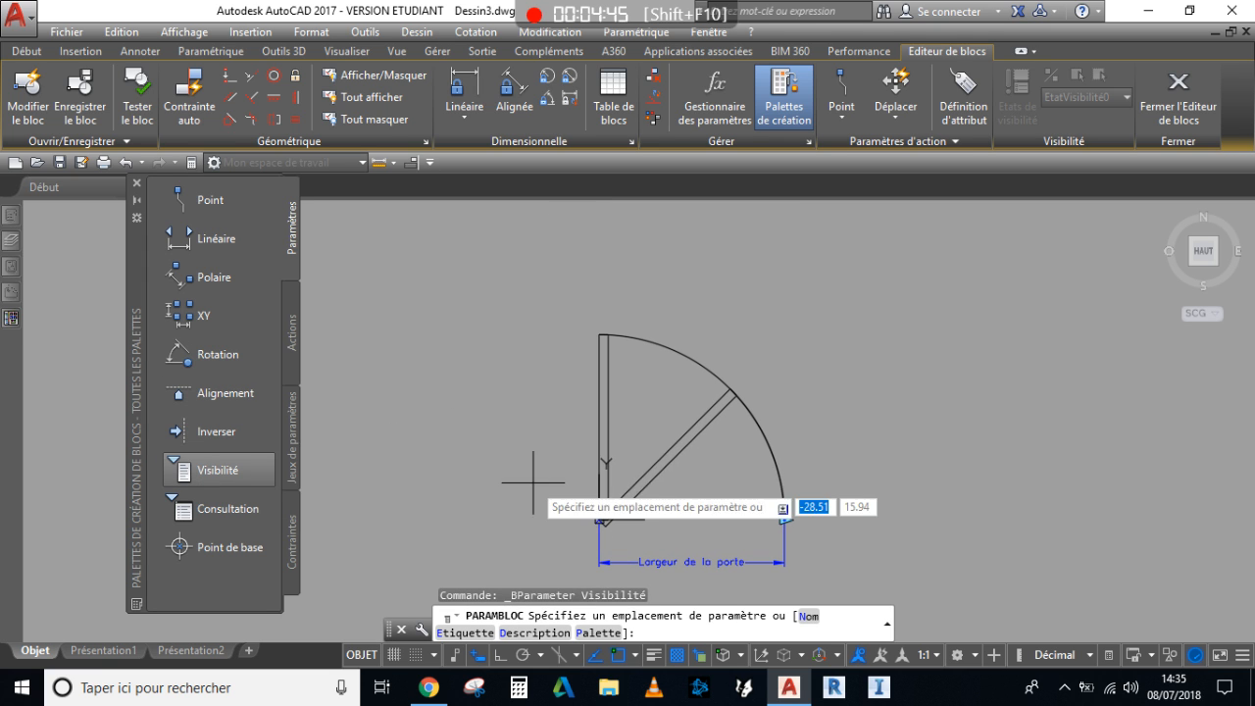
{"action": "left_click", "coordinate": [527, 419]}
{"action": "key", "text": "Escape"}
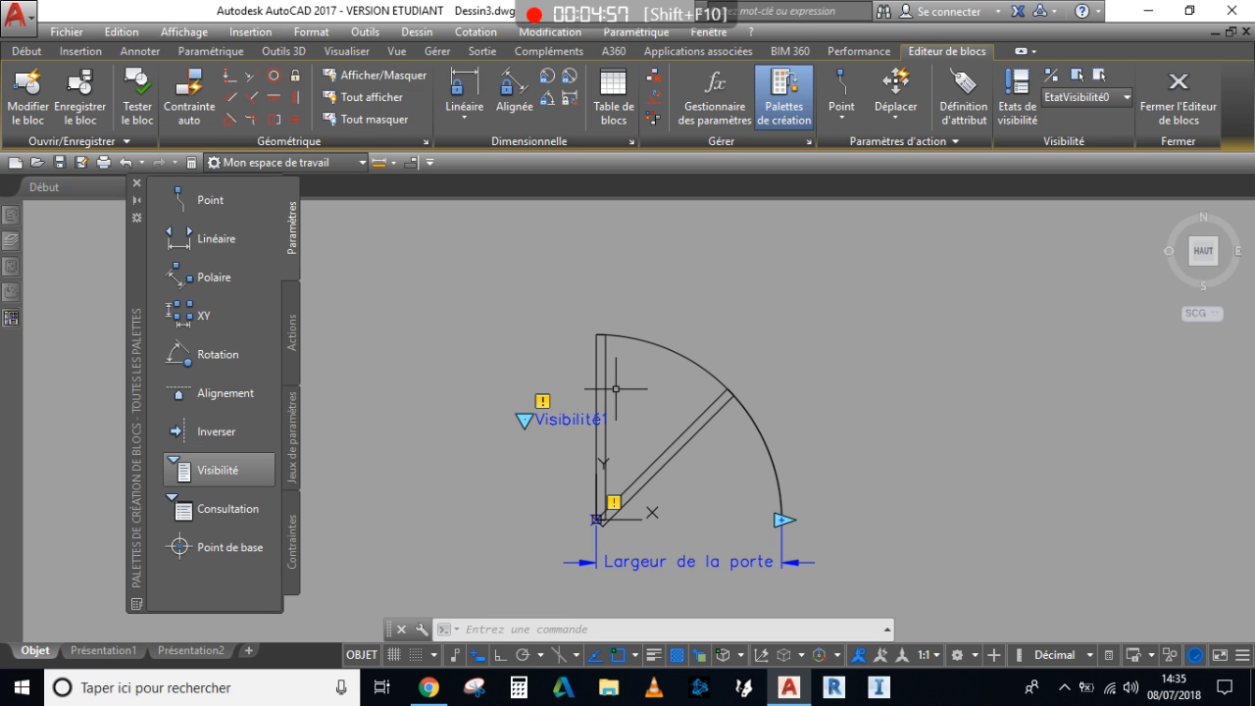
Add a horizontal alignment parameter based at the door leaf's lower-left corner, with its direction pointing right in Ortho mode.
{"action": "middle_click_drag", "start_coordinate": [616, 389], "coordinate": [630, 333]}
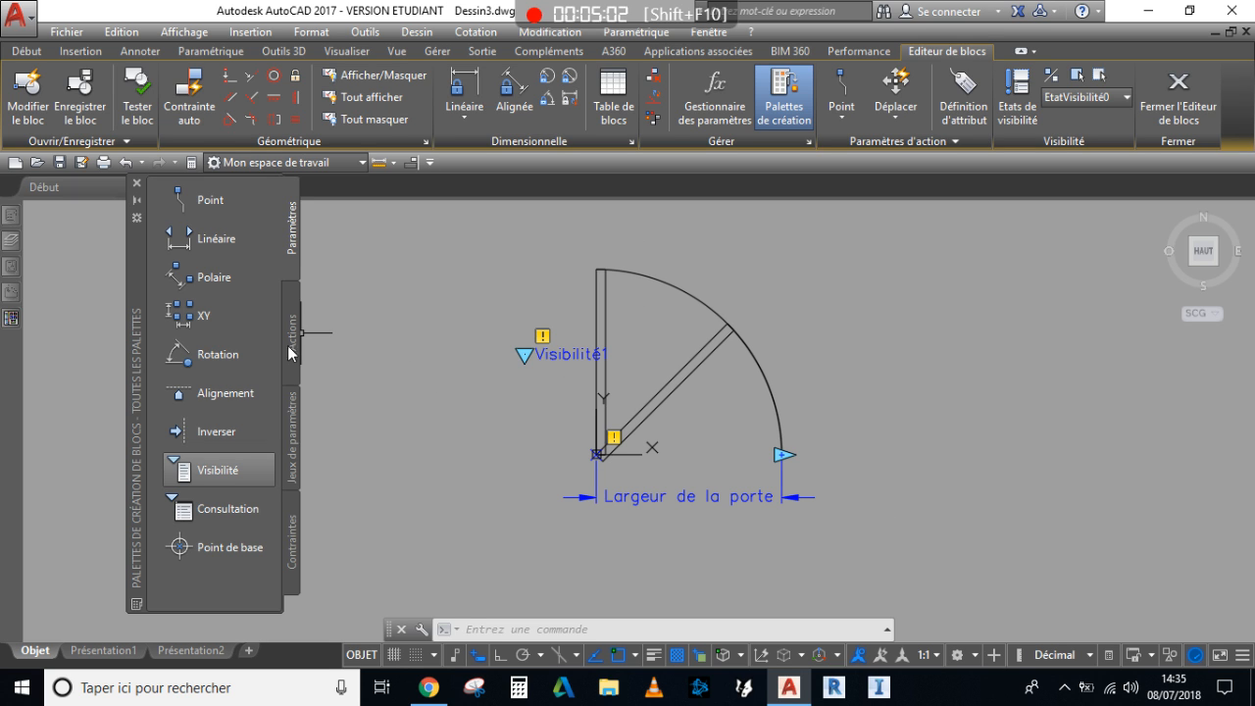
{"action": "left_click", "coordinate": [221, 395]}
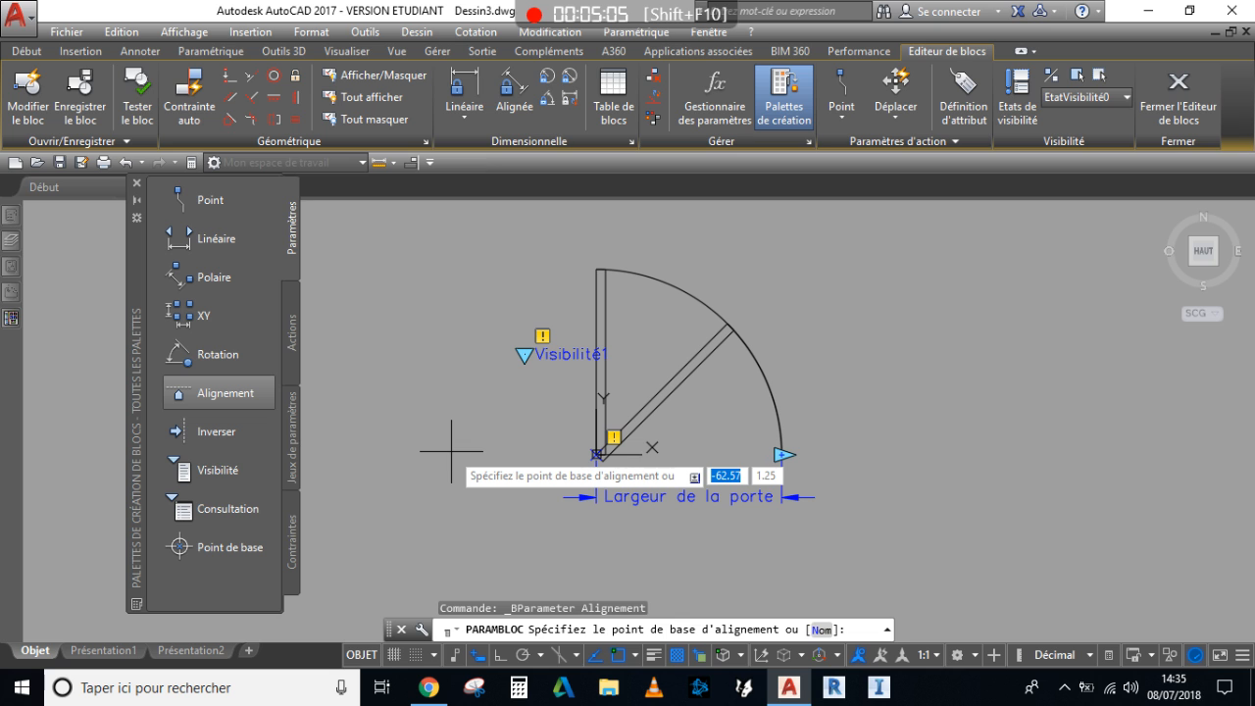
{"action": "scroll", "coordinate": [595, 453], "scroll_direction": "up", "scroll_amount": 4}
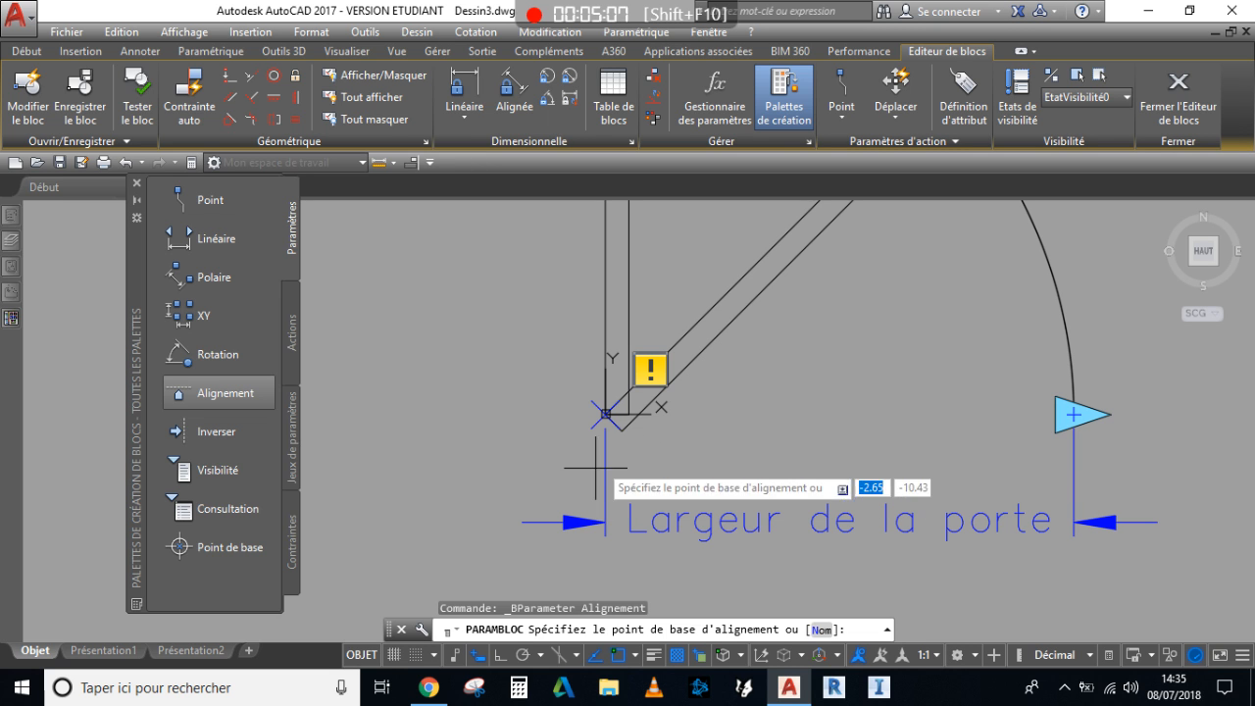
{"action": "left_click", "coordinate": [605, 414]}
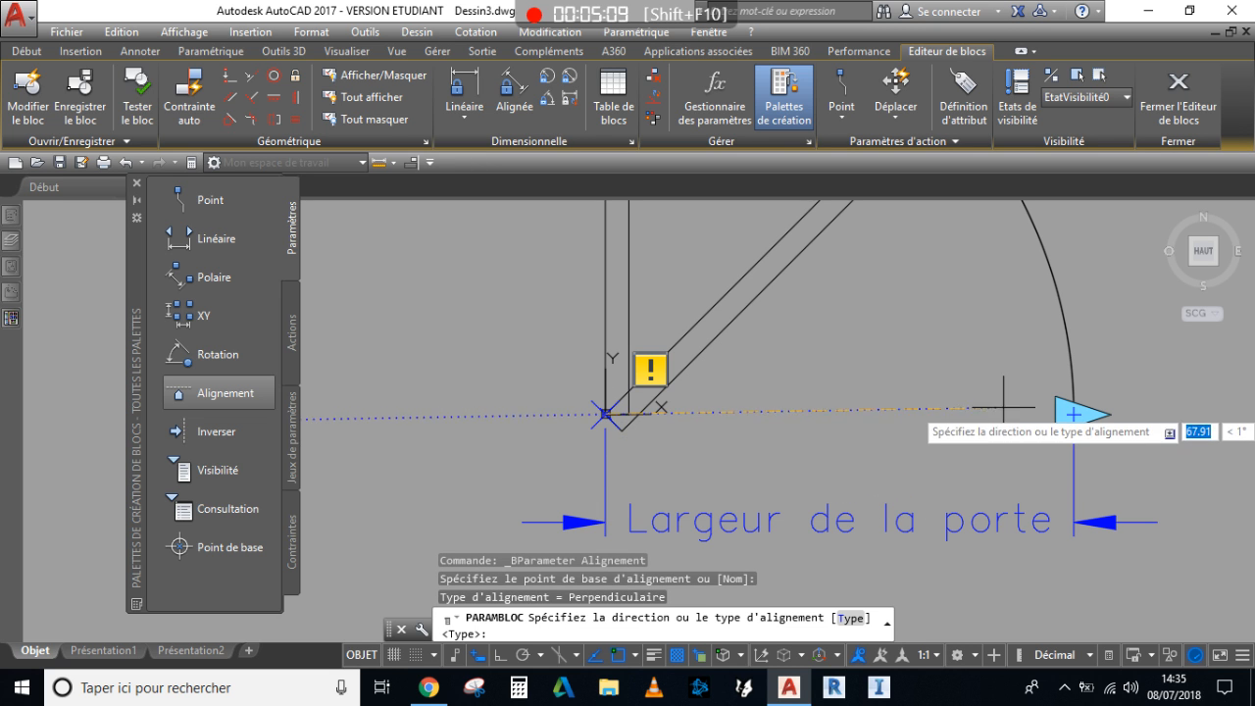
{"action": "middle_click_drag", "start_coordinate": [1036, 426], "coordinate": [1024, 430]}
{"action": "scroll", "coordinate": [1023, 429], "scroll_direction": "down", "scroll_amount": 4}
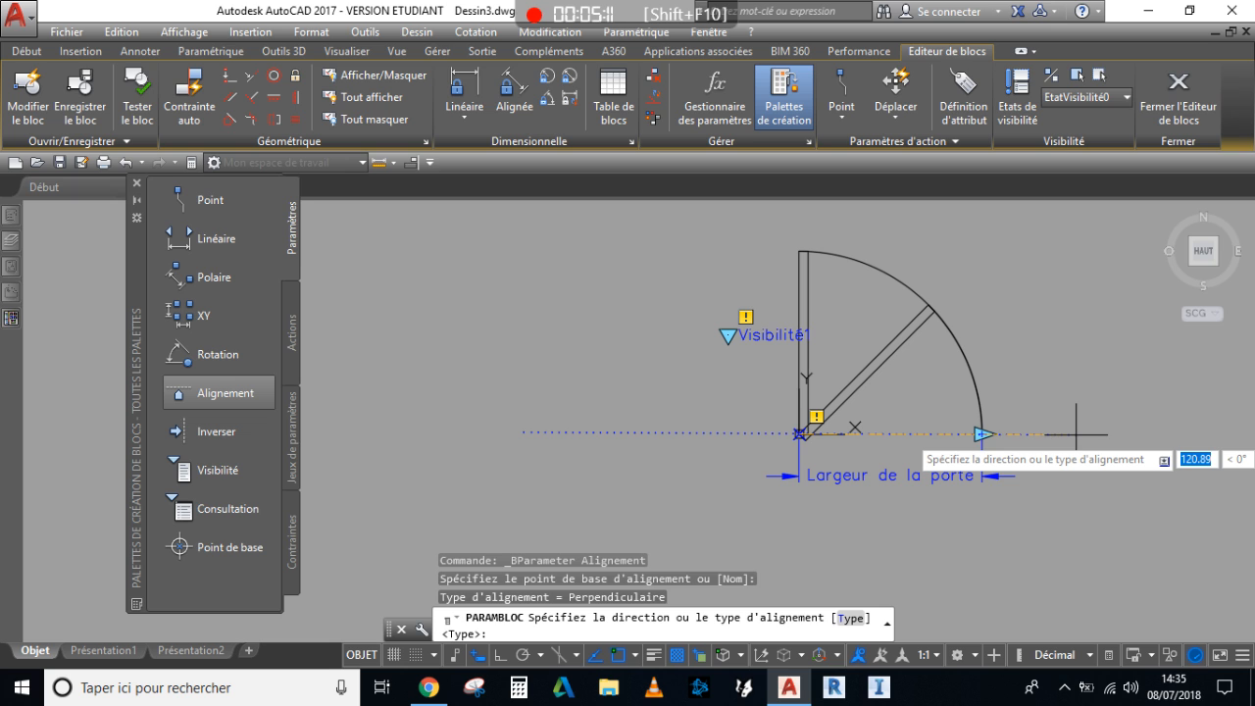
{"action": "key", "text": "F8"}
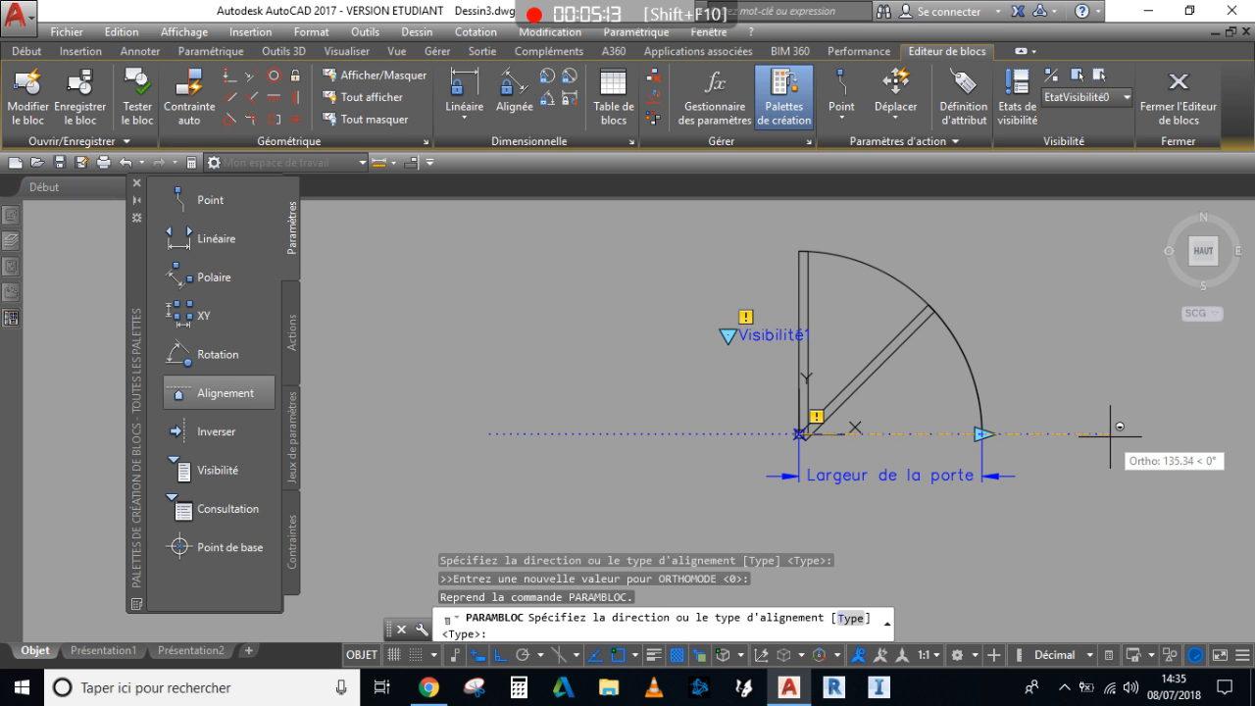
{"action": "left_click", "coordinate": [1162, 433]}
{"action": "scroll", "coordinate": [1135, 457], "scroll_direction": "down", "scroll_amount": 2}
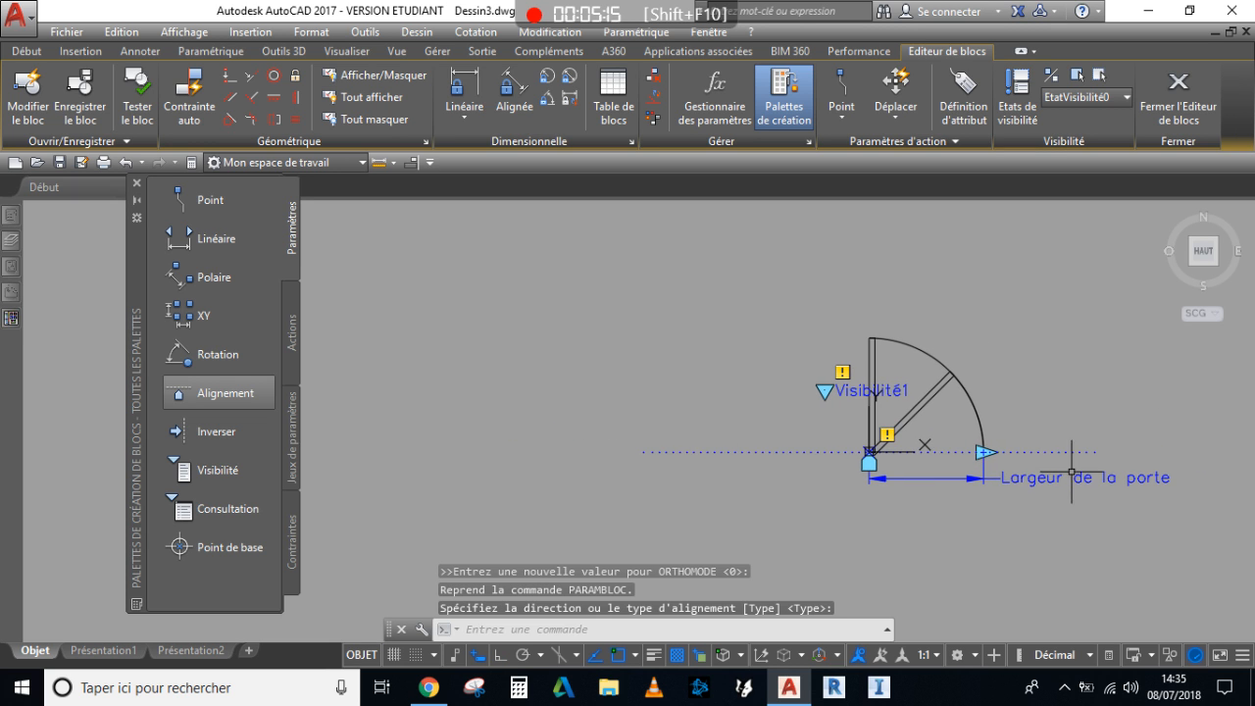
Add a flip parameter based midway between the leaf's lower-left corner and the arc's right endpoint, with an Ortho reflection line running right and its label beyond.
{"action": "scroll", "coordinate": [989, 509], "scroll_direction": "up", "scroll_amount": 2}
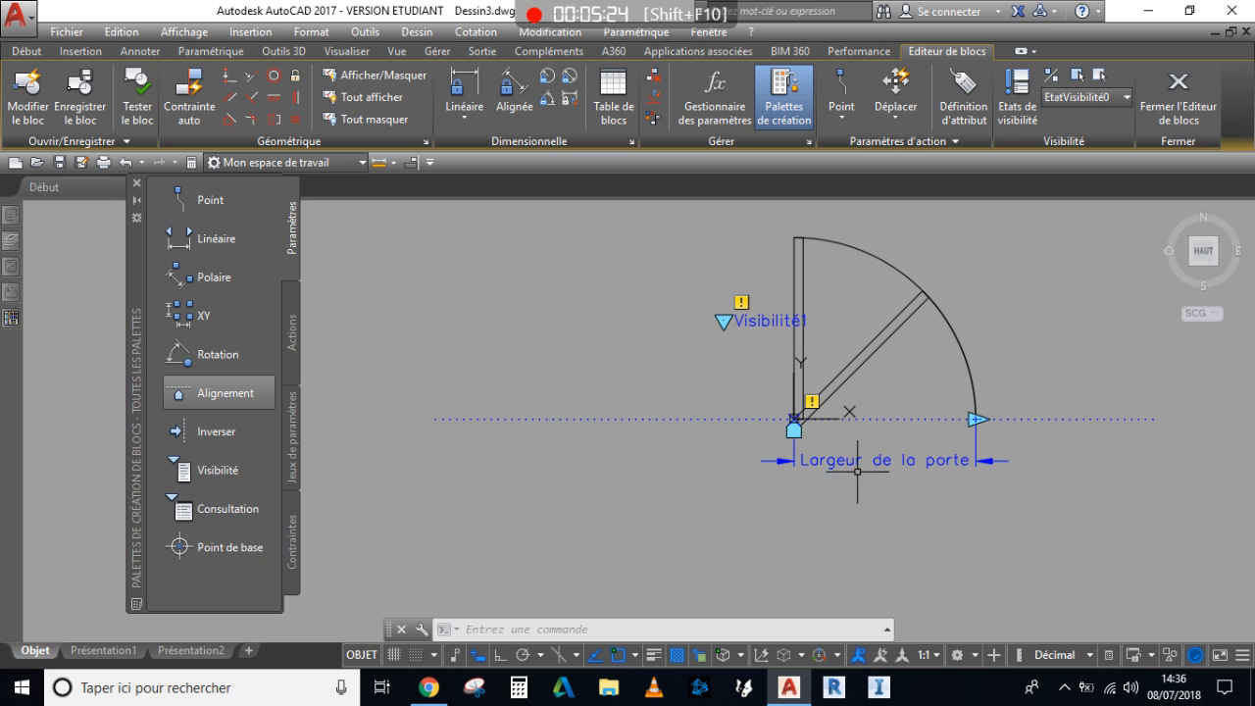
{"action": "left_click", "coordinate": [215, 437]}
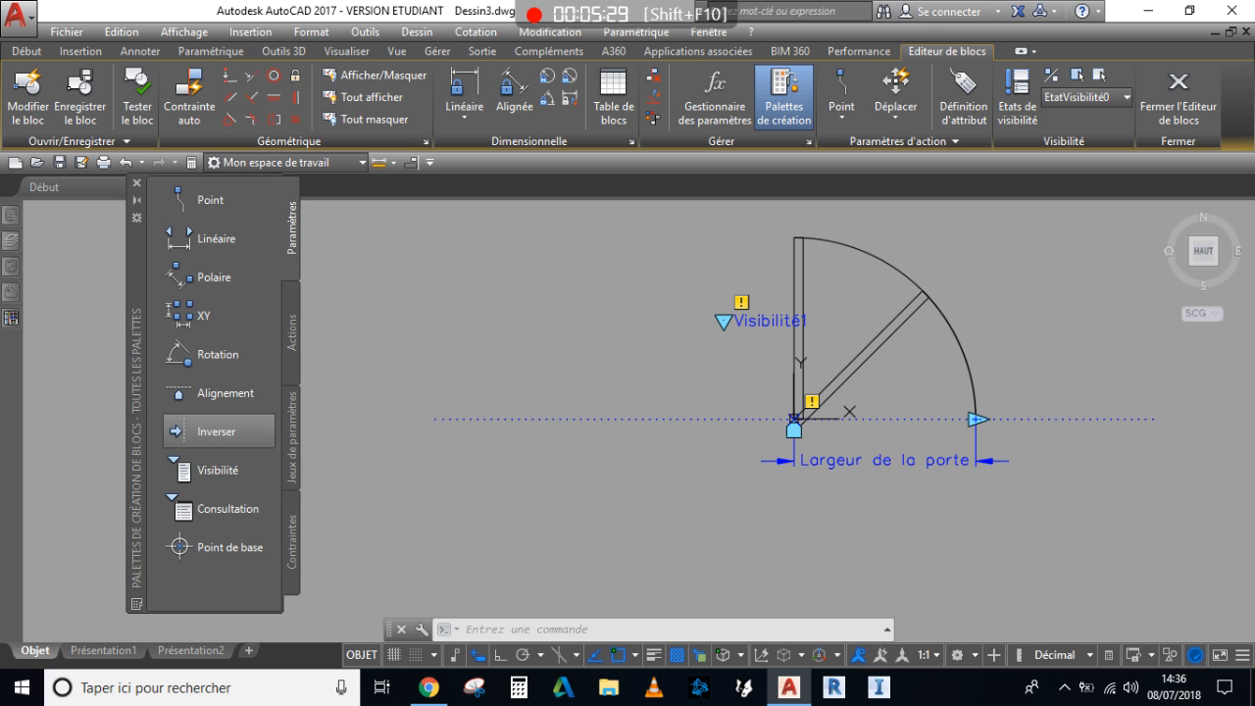
{"action": "scroll", "coordinate": [686, 514], "scroll_direction": "down", "scroll_amount": 3}
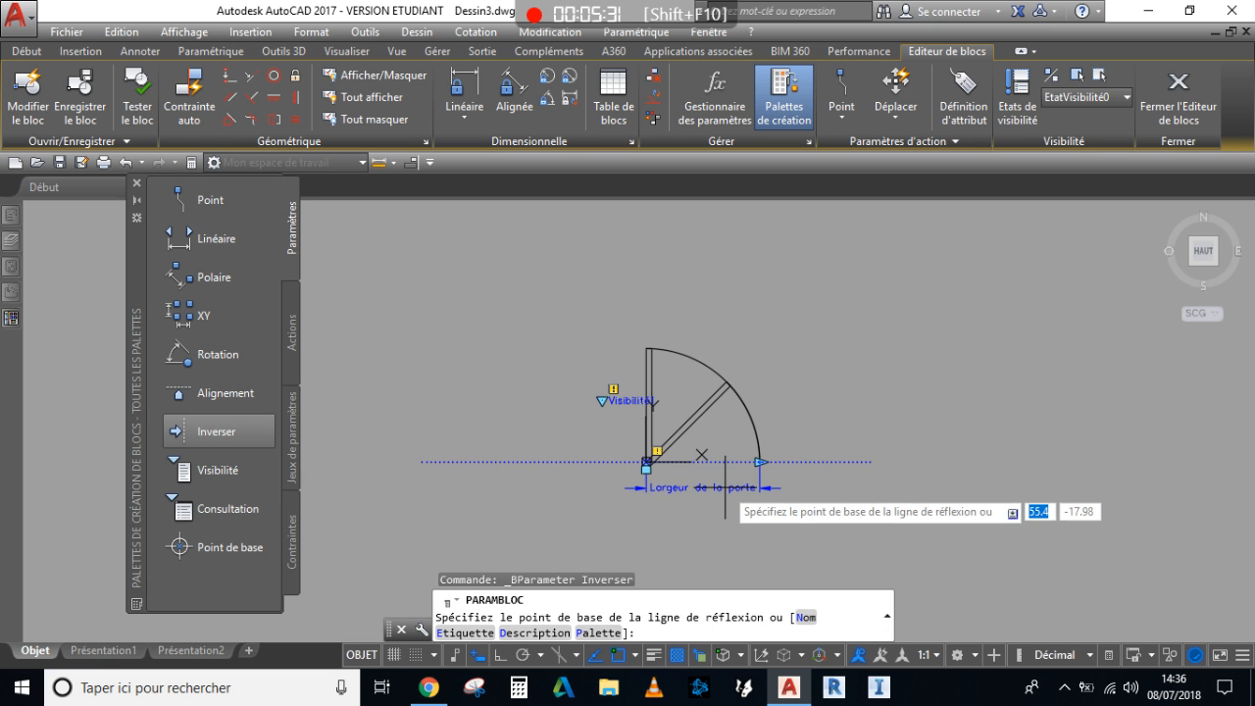
{"action": "scroll", "coordinate": [706, 482], "scroll_direction": "up", "scroll_amount": 2}
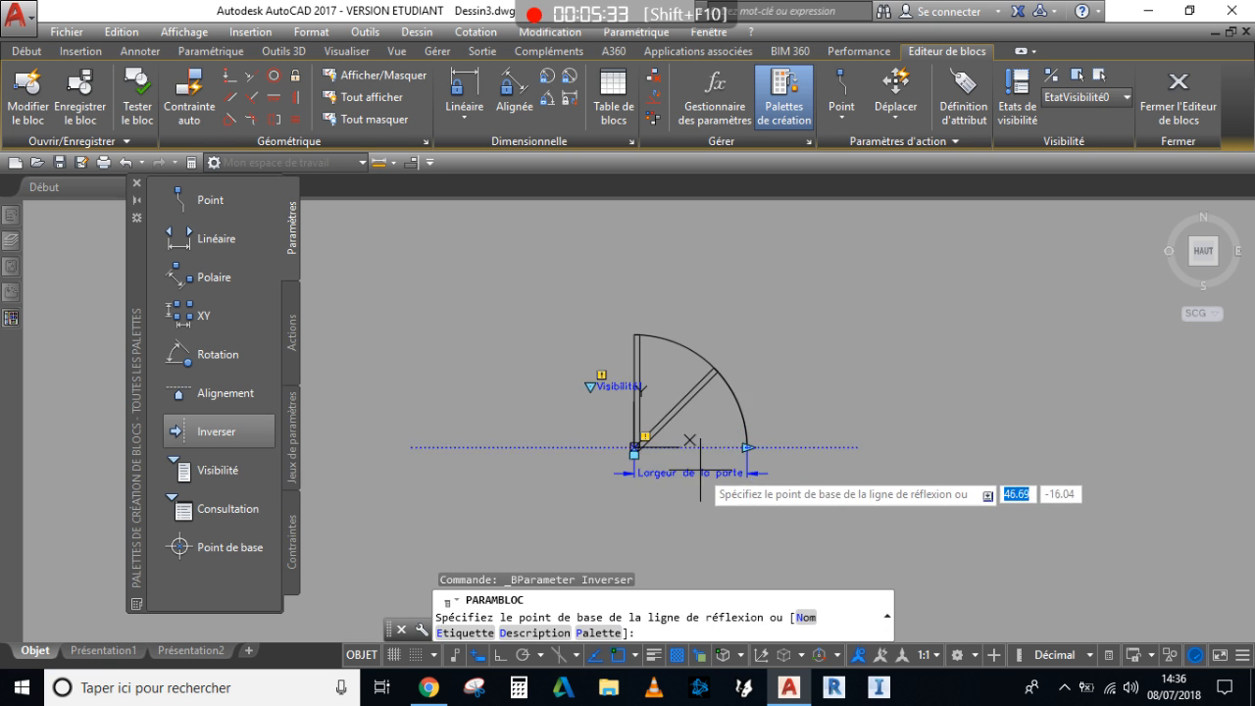
{"action": "scroll", "coordinate": [583, 475], "scroll_direction": "up", "scroll_amount": 2}
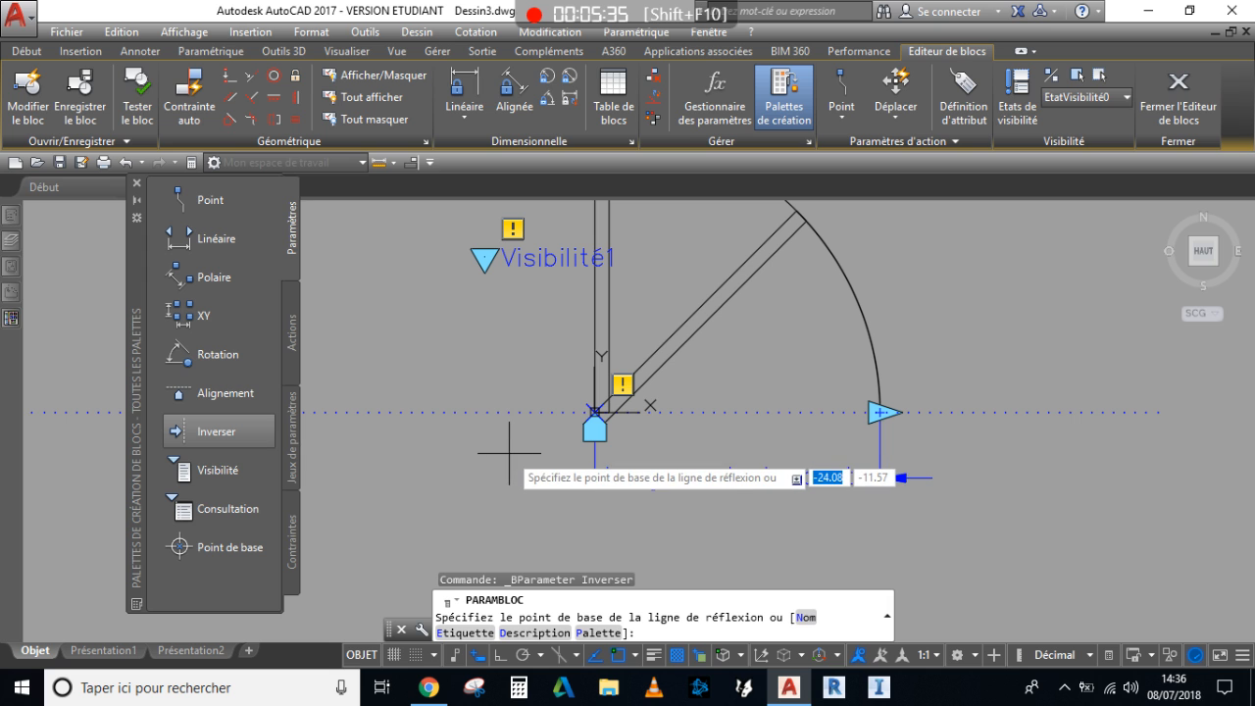
{"action": "right_click", "coordinate": [510, 454], "text": "shift"}
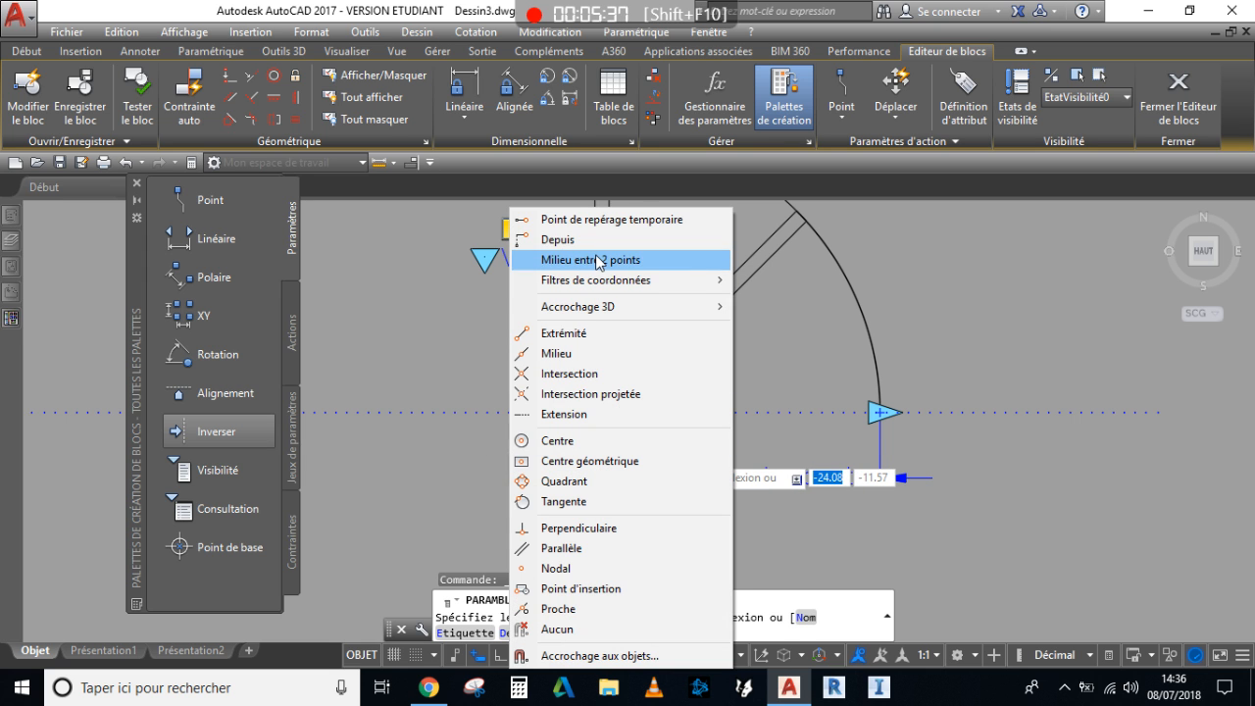
{"action": "left_click", "coordinate": [559, 258]}
{"action": "scroll", "coordinate": [639, 452], "scroll_direction": "up", "scroll_amount": 2}
{"action": "left_click", "coordinate": [566, 389]}
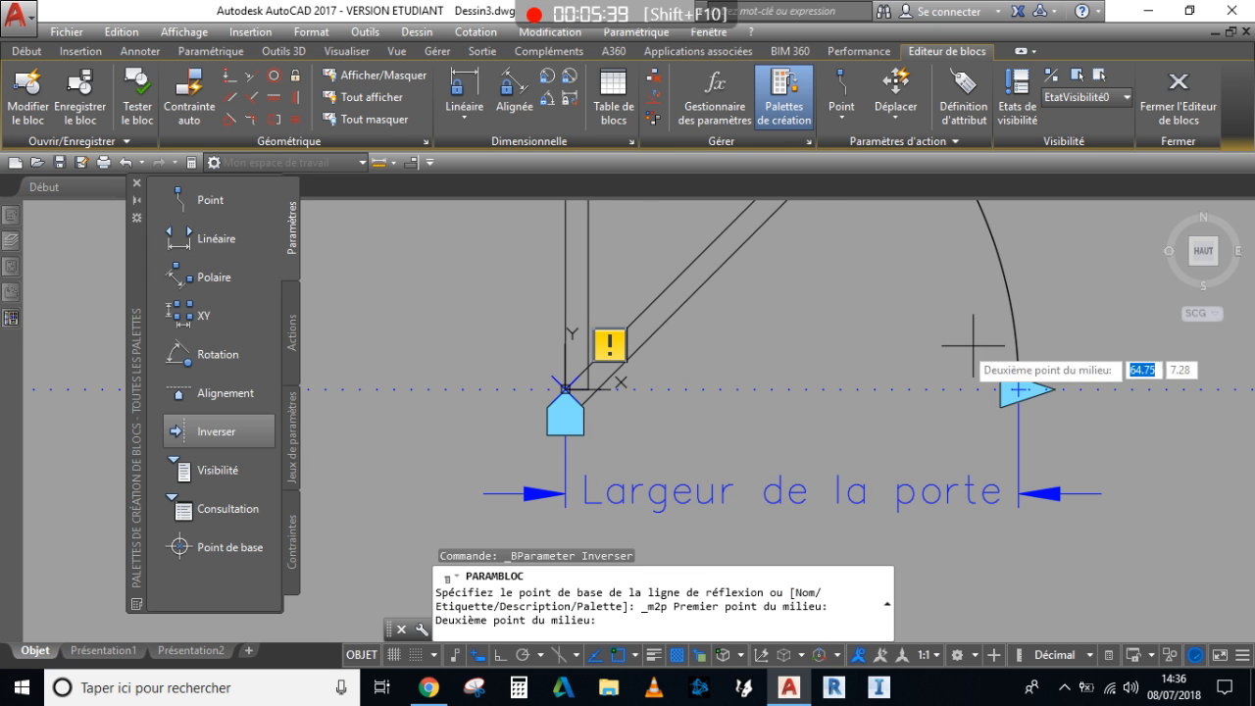
{"action": "left_click", "coordinate": [1019, 389]}
{"action": "scroll", "coordinate": [969, 402], "scroll_direction": "down", "scroll_amount": 5}
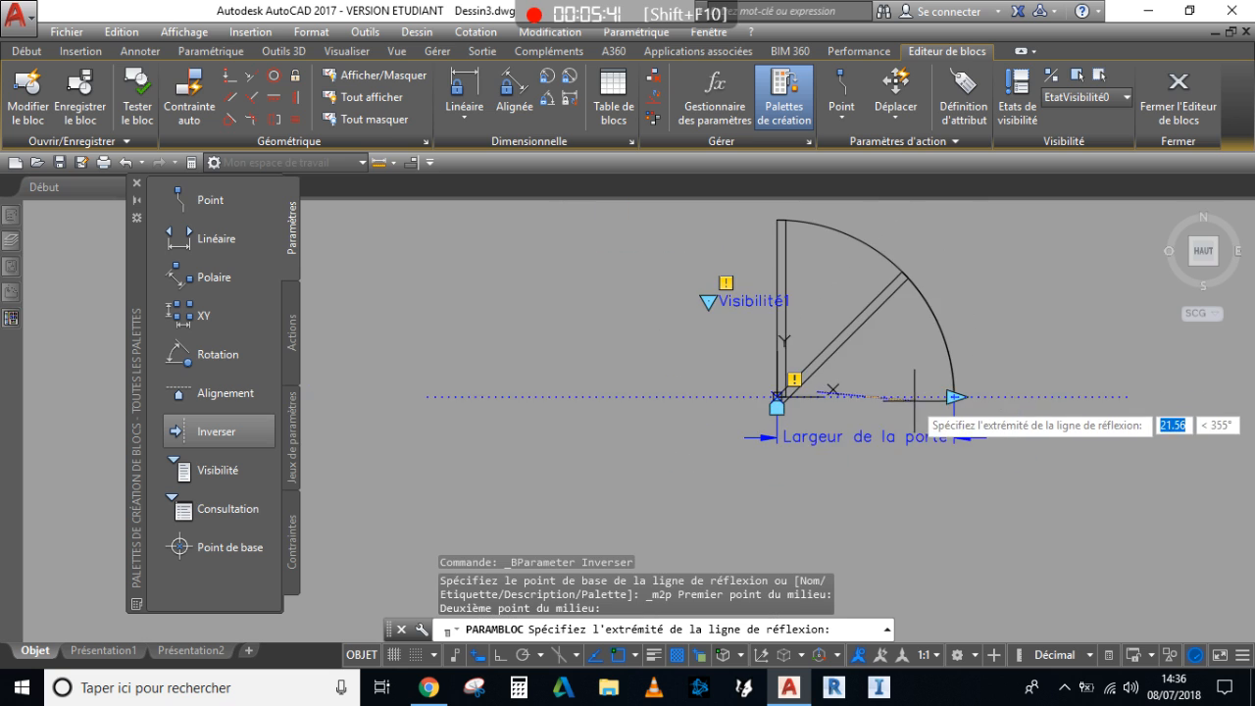
{"action": "middle_click_drag", "start_coordinate": [1030, 399], "coordinate": [922, 401]}
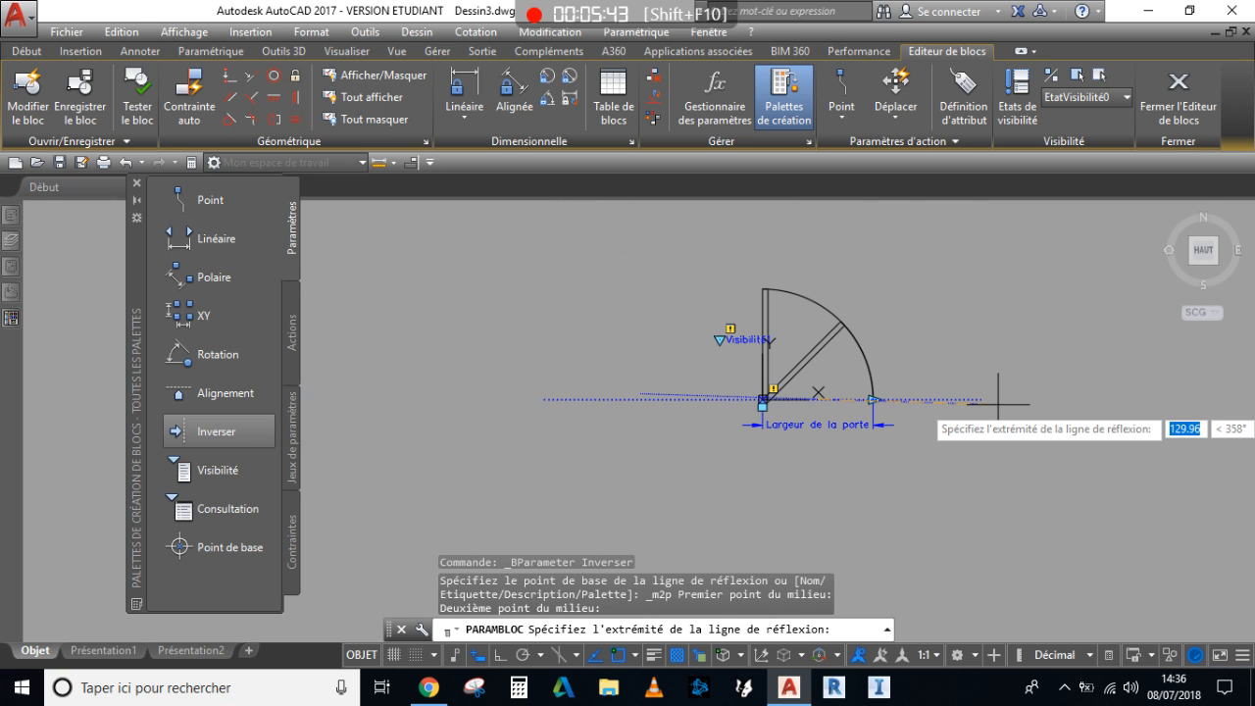
{"action": "key", "text": "F8"}
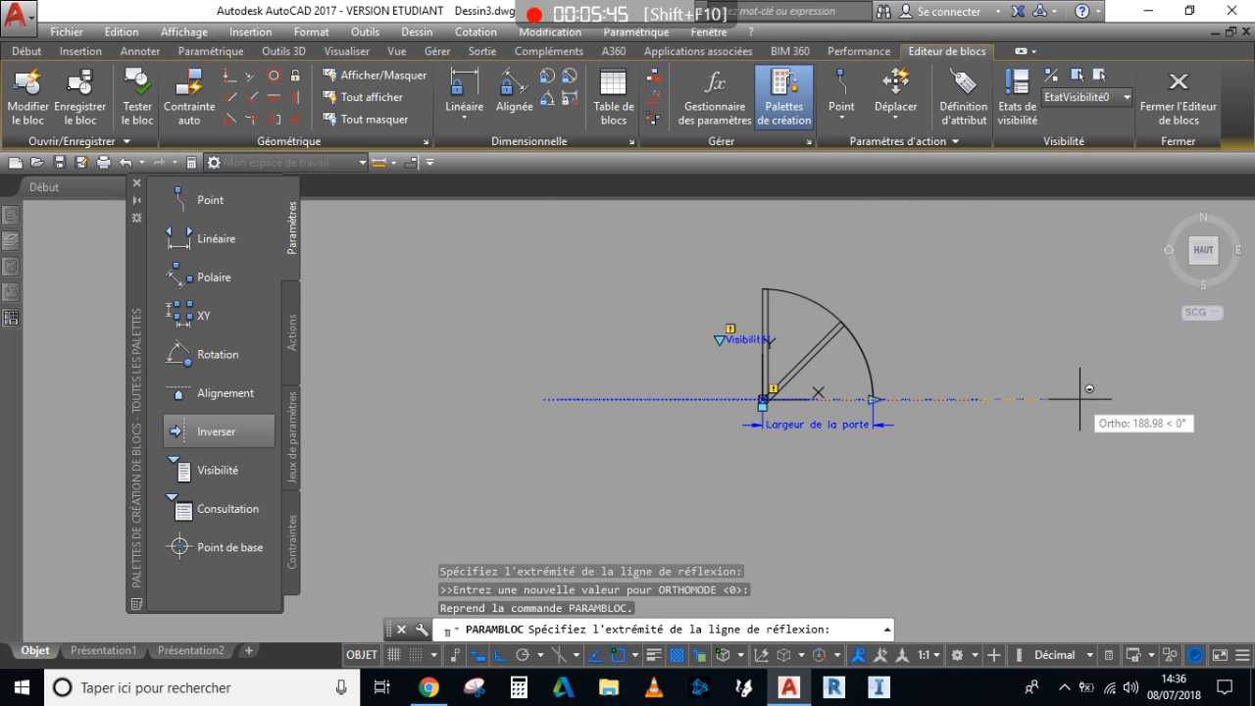
{"action": "left_click", "coordinate": [1080, 399]}
{"action": "middle_click_drag", "start_coordinate": [1080, 400], "coordinate": [953, 427]}
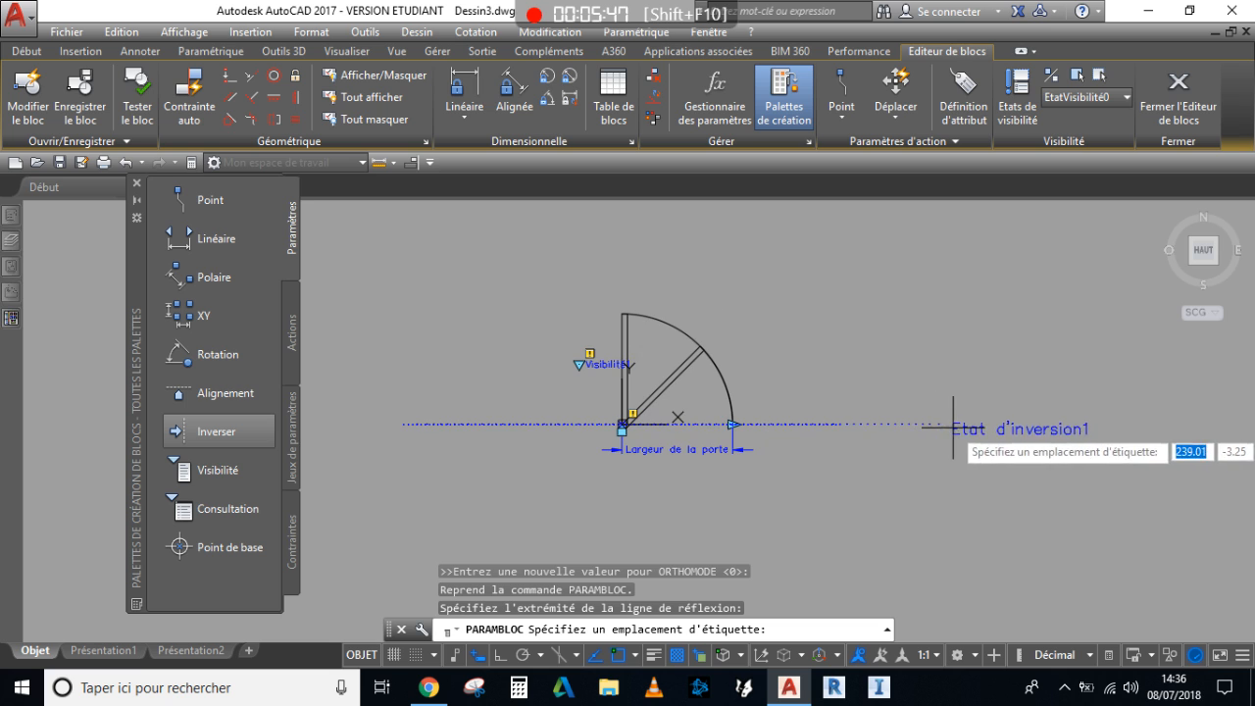
{"action": "left_click", "coordinate": [966, 422]}
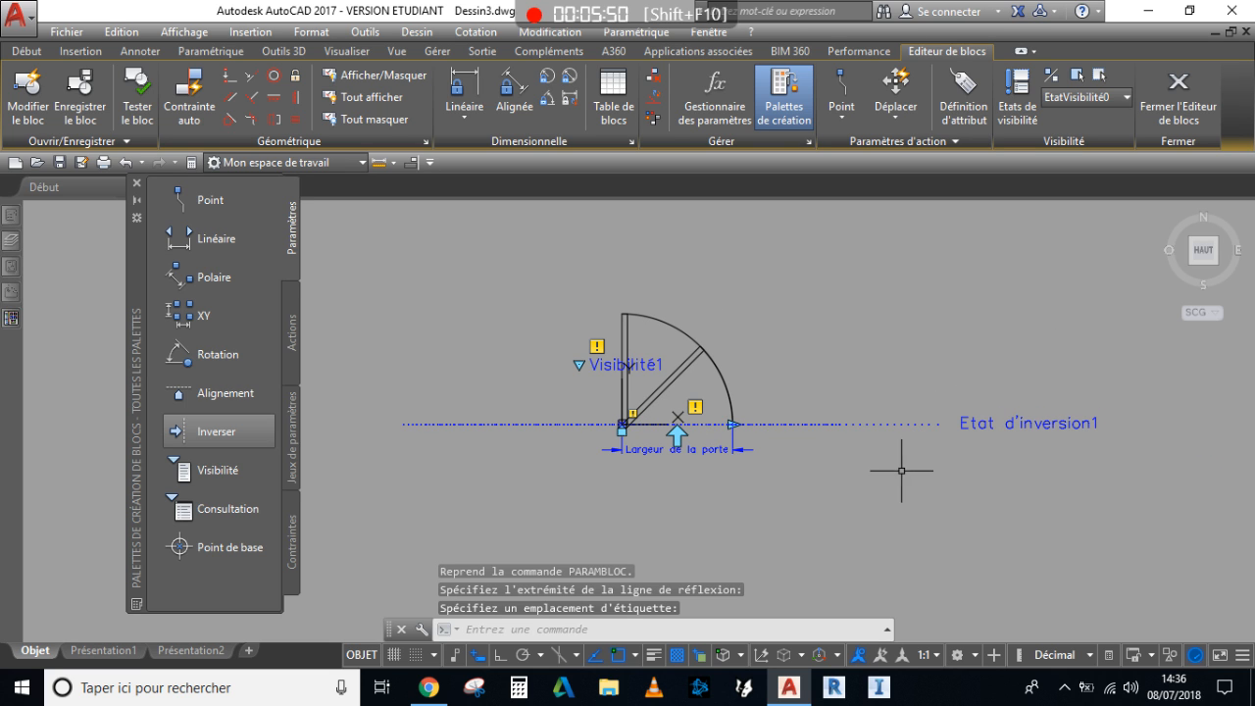
{"action": "key", "text": "Escape"}
Nudge the horizontal flip line's arrow grip straight down, just below the line and above the Largeur de la porte label.
{"action": "scroll", "coordinate": [674, 429], "scroll_direction": "up", "scroll_amount": 5}
{"action": "key", "text": "ctrl"}
{"action": "key", "text": "ctrl"}
{"action": "key", "text": "ctrl"}
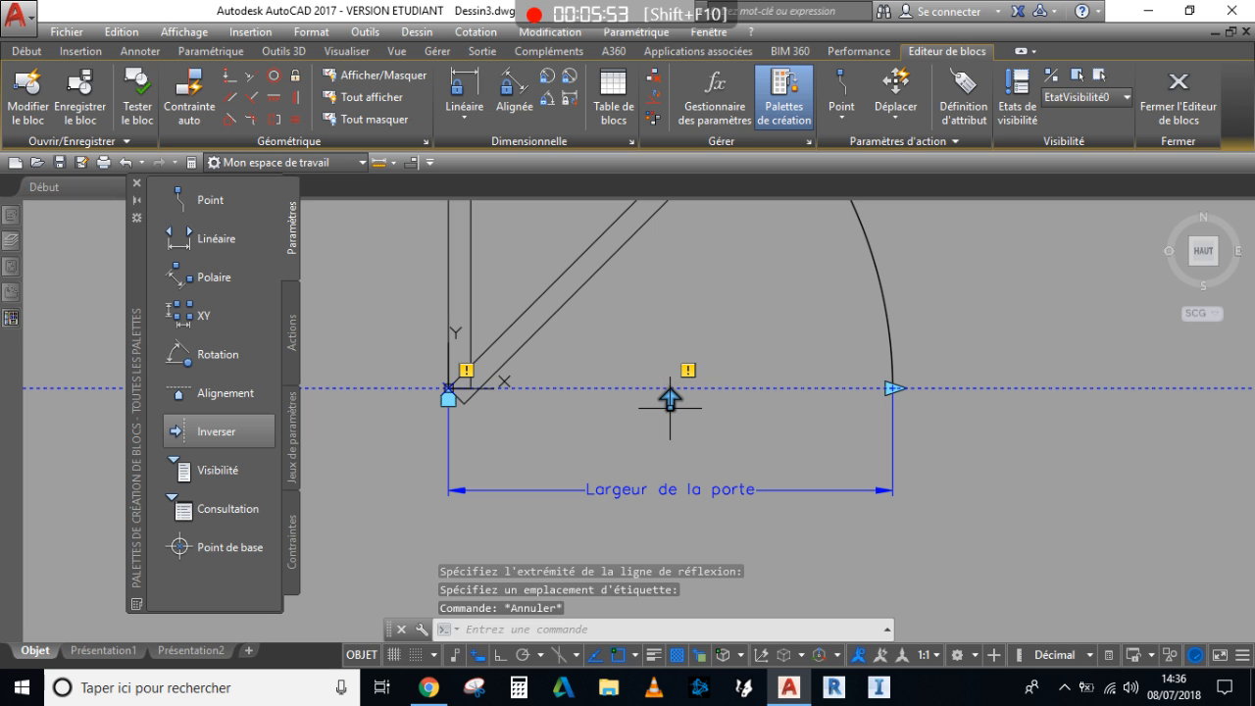
{"action": "key", "text": "ctrl"}
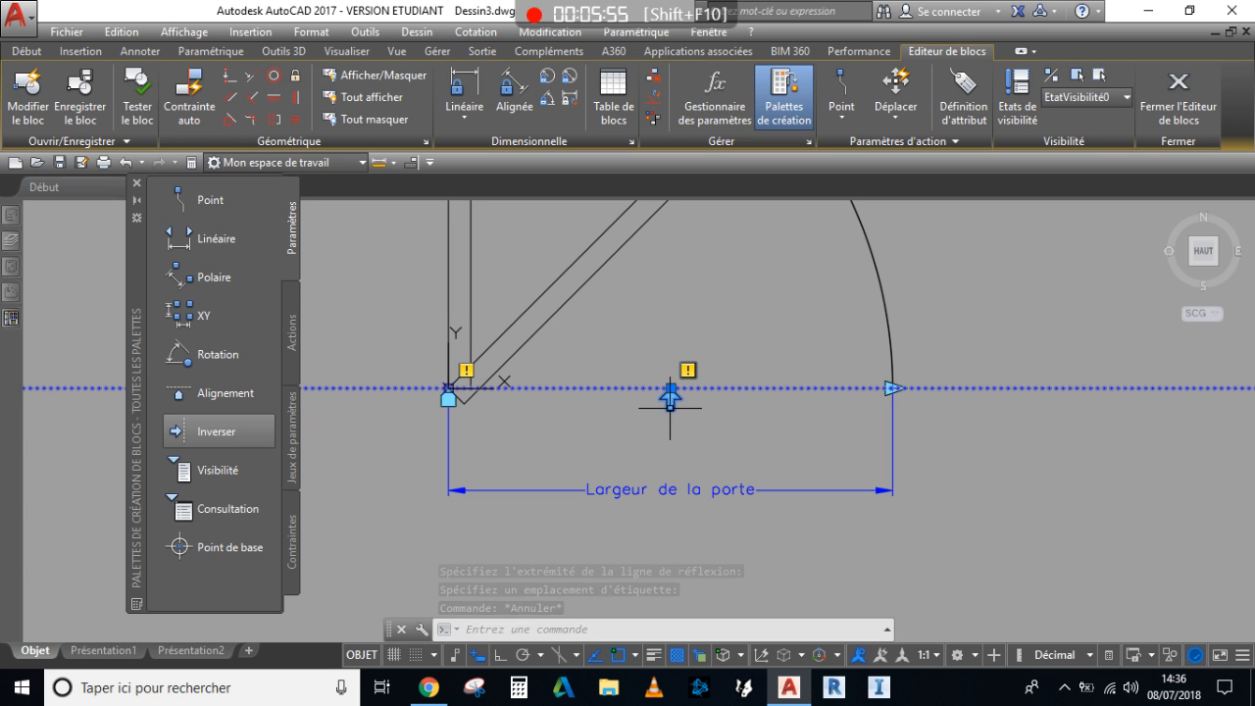
{"action": "left_click", "coordinate": [670, 400]}
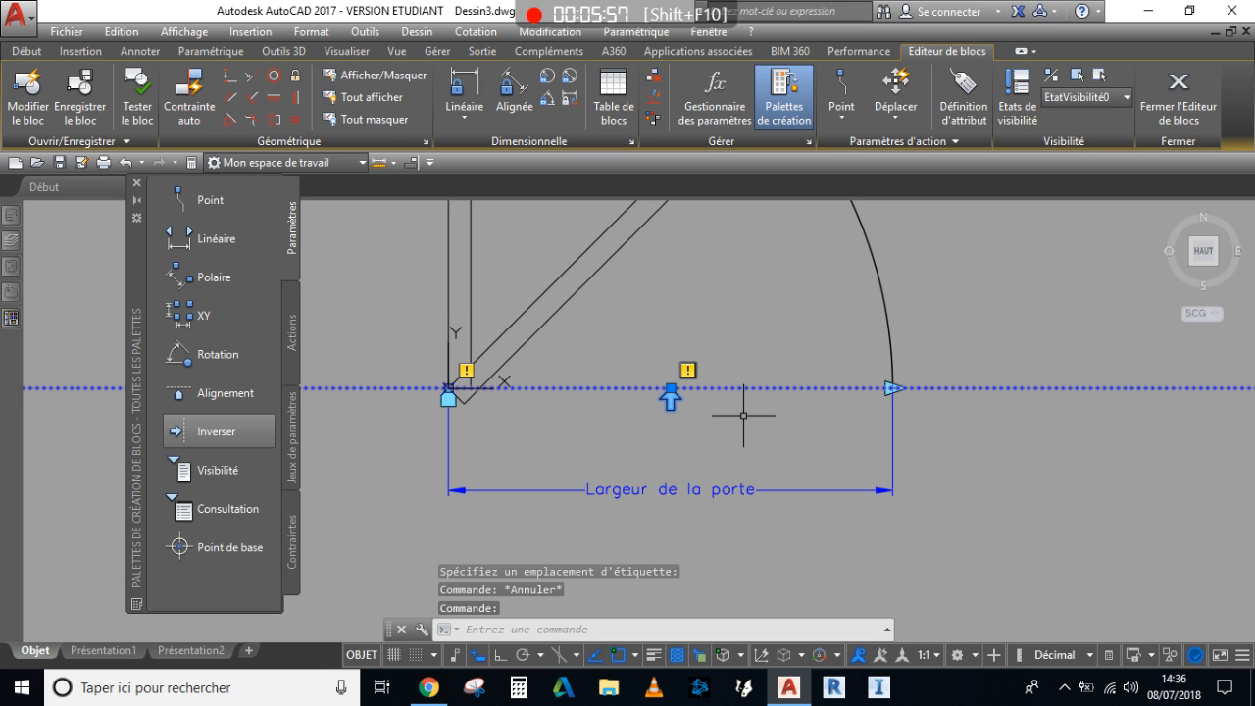
{"action": "key", "text": "Escape"}
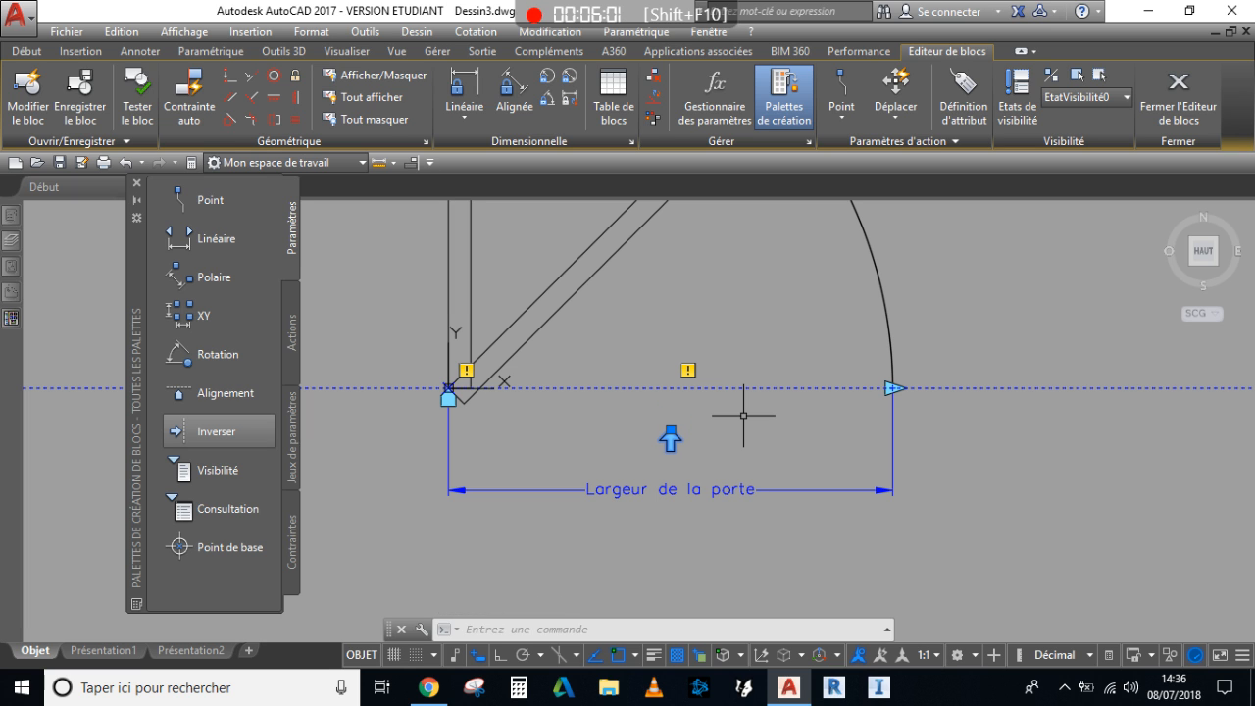
{"action": "key", "text": "ctrl+z"}
{"action": "scroll", "coordinate": [680, 422], "scroll_direction": "down", "scroll_amount": 3}
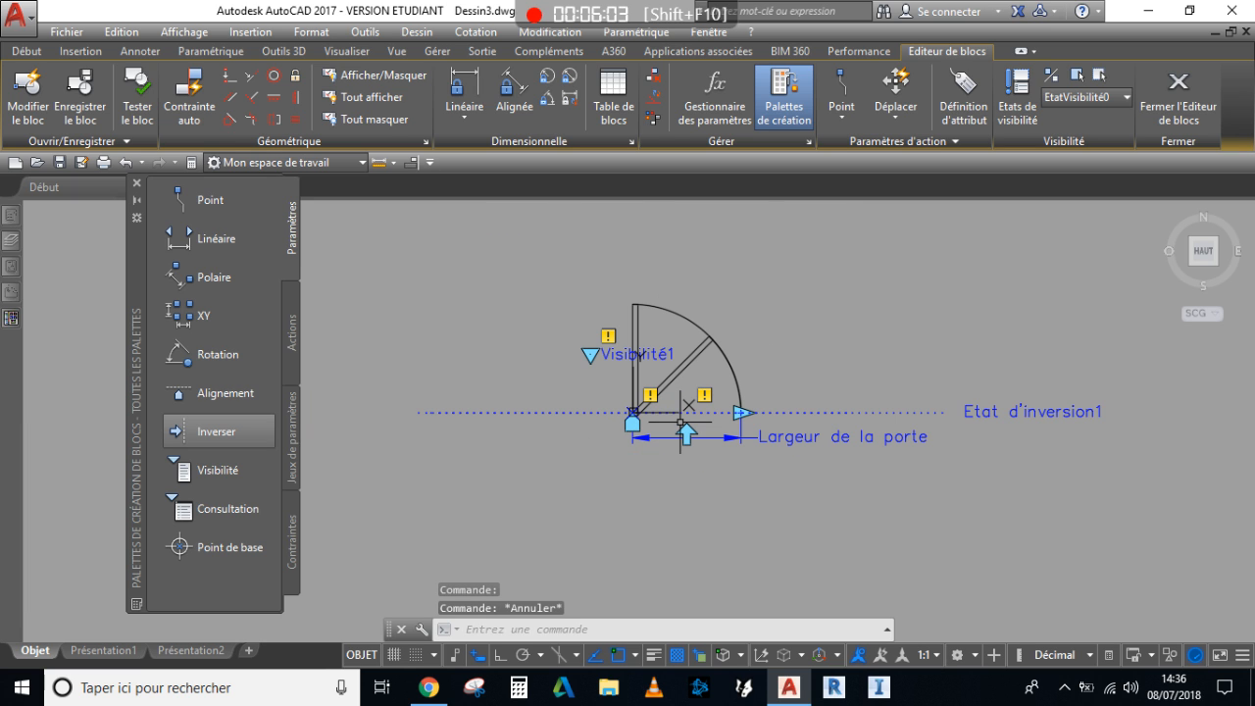
{"action": "scroll", "coordinate": [681, 422], "scroll_direction": "up", "scroll_amount": 2}
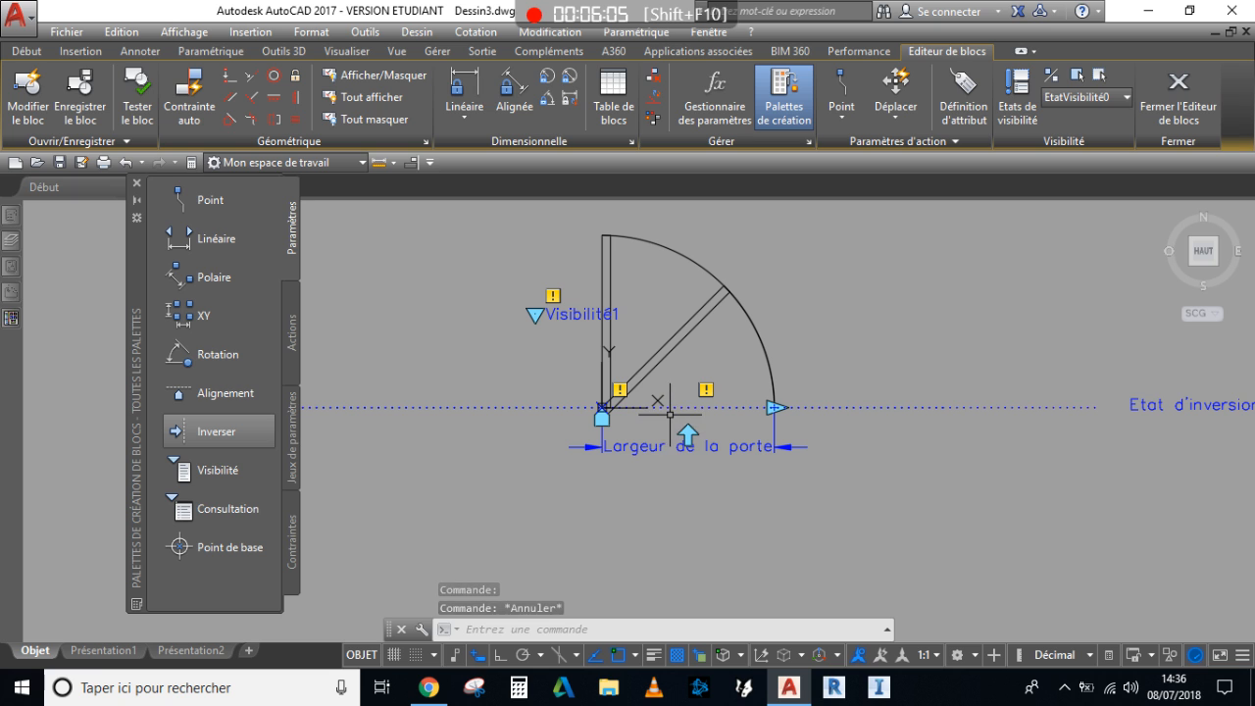
Add a second flip parameter from the same midpoint, with a vertical reflection line pointing up and its label below the door.
{"action": "left_click", "coordinate": [217, 433]}
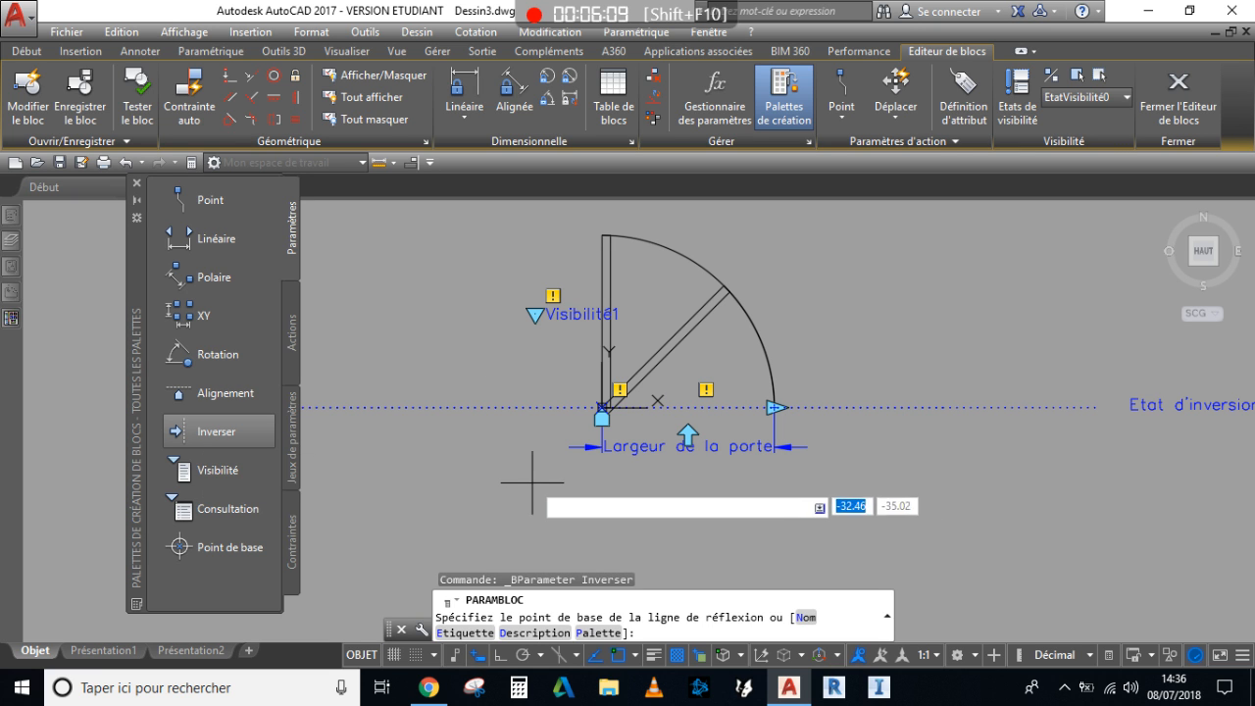
{"action": "right_click", "coordinate": [495, 483], "text": "shift"}
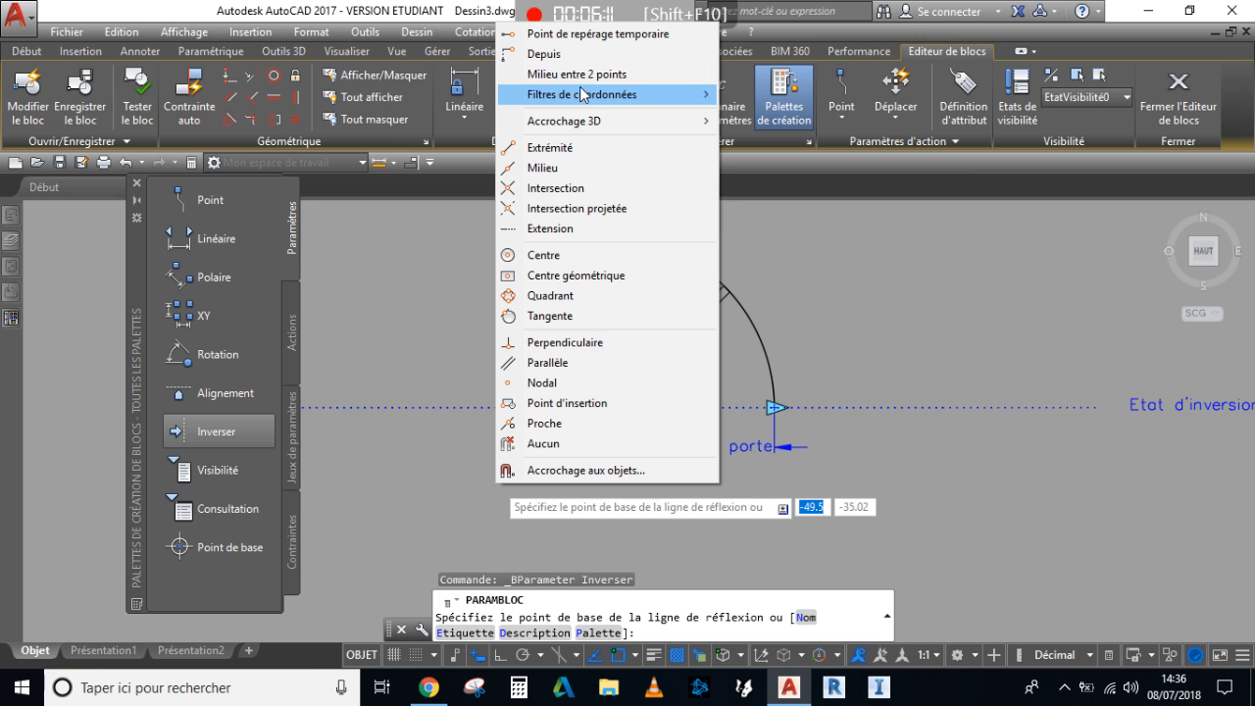
{"action": "left_click", "coordinate": [564, 78]}
{"action": "scroll", "coordinate": [604, 295], "scroll_direction": "up", "scroll_amount": 6}
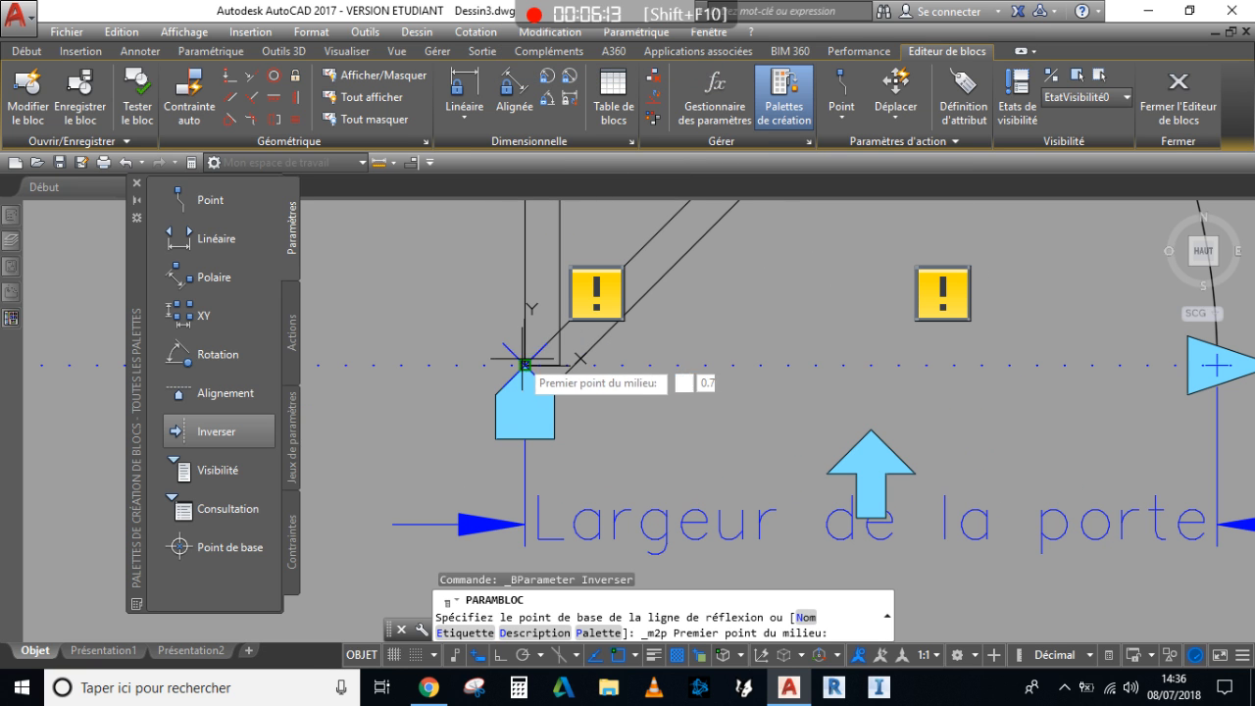
{"action": "left_click", "coordinate": [524, 365]}
{"action": "scroll", "coordinate": [525, 365], "scroll_direction": "down", "scroll_amount": 2}
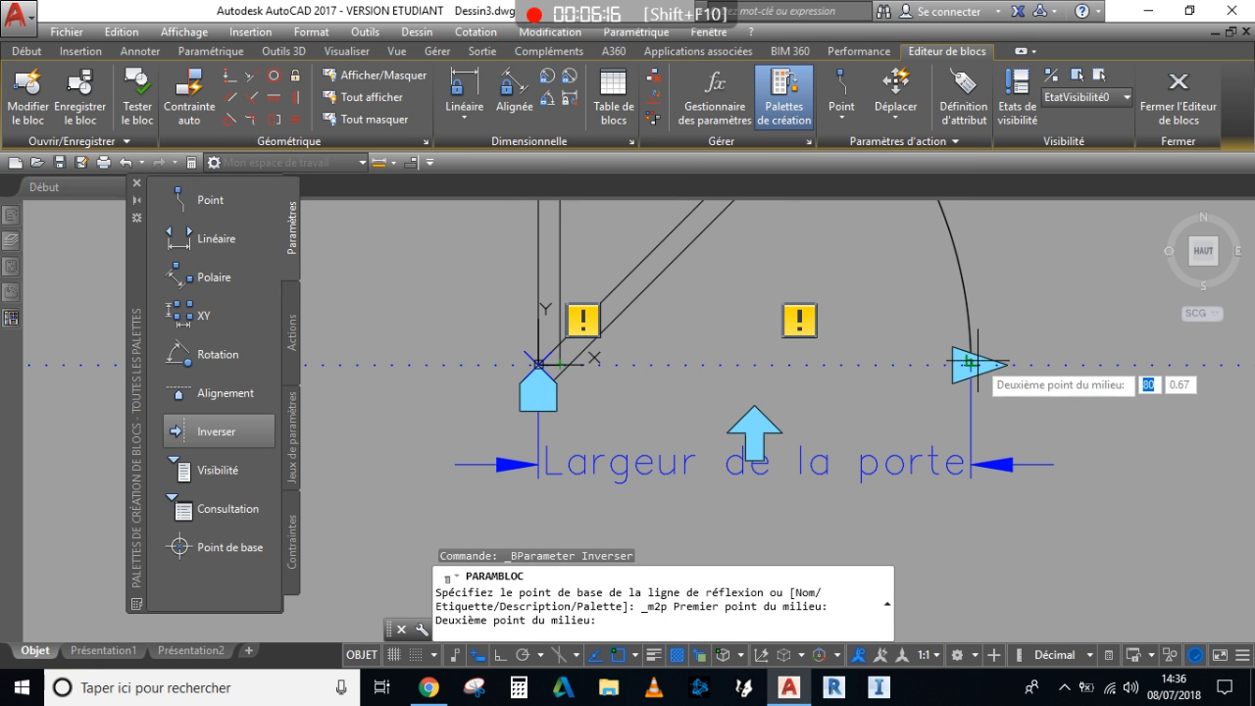
{"action": "left_click", "coordinate": [967, 365]}
{"action": "scroll", "coordinate": [897, 388], "scroll_direction": "down", "scroll_amount": 4}
{"action": "scroll", "coordinate": [806, 444], "scroll_direction": "down", "scroll_amount": 2}
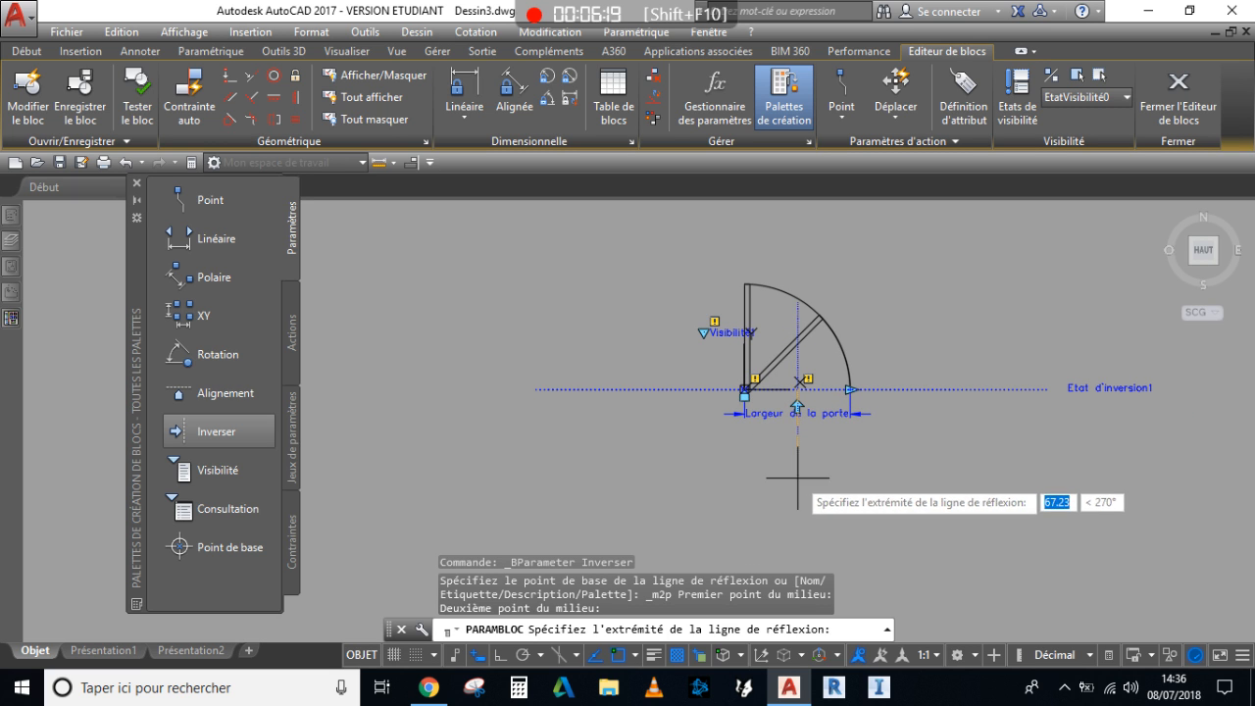
{"action": "key", "text": "F8"}
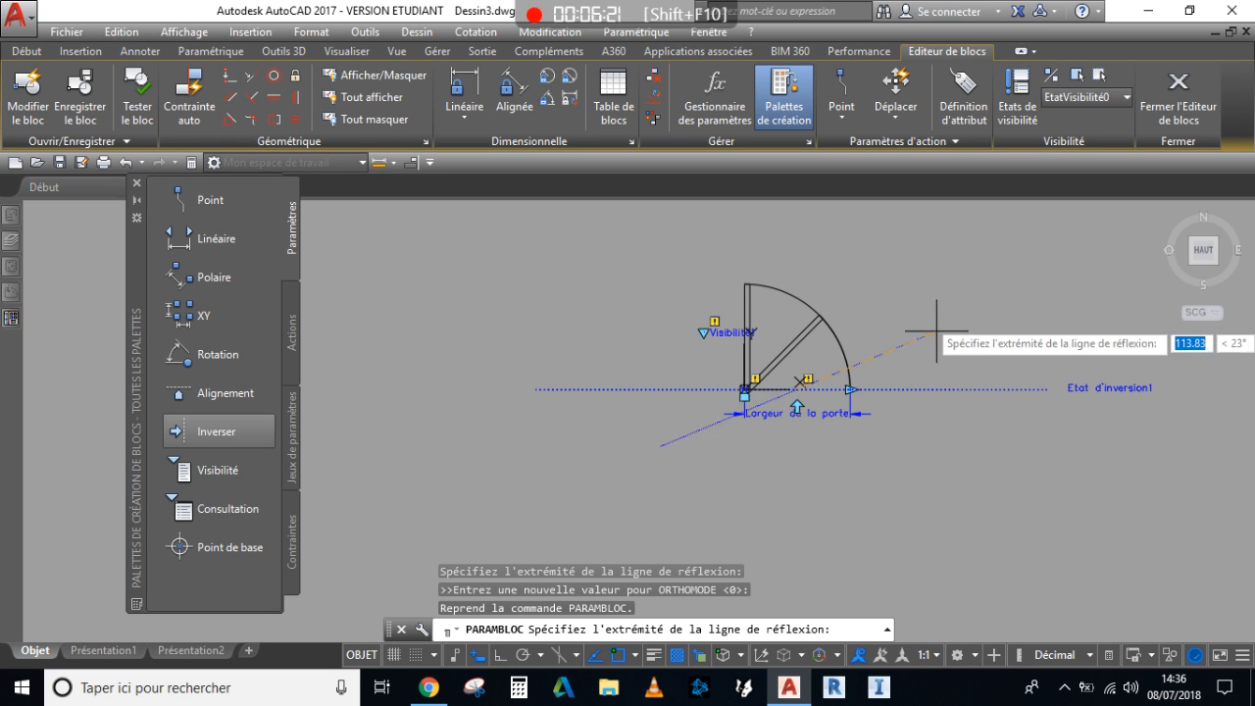
{"action": "left_click", "coordinate": [796, 238]}
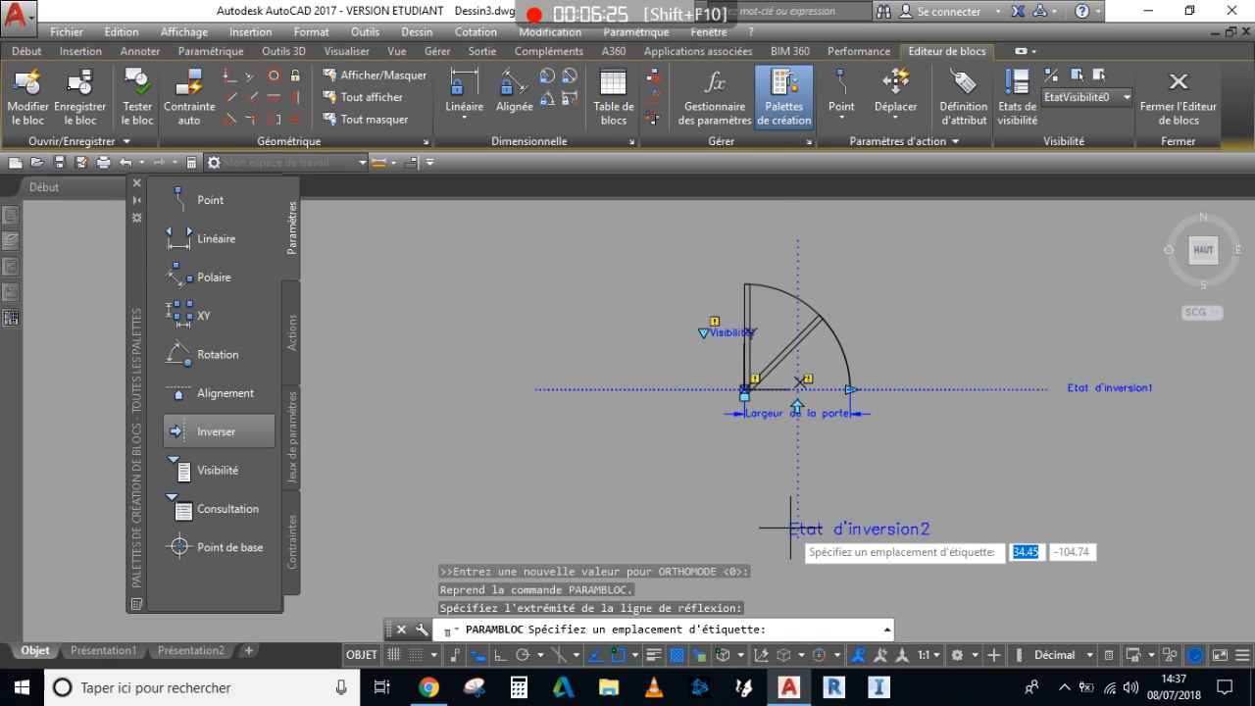
{"action": "scroll", "coordinate": [779, 515], "scroll_direction": "up", "scroll_amount": 2}
{"action": "left_click", "coordinate": [761, 513]}
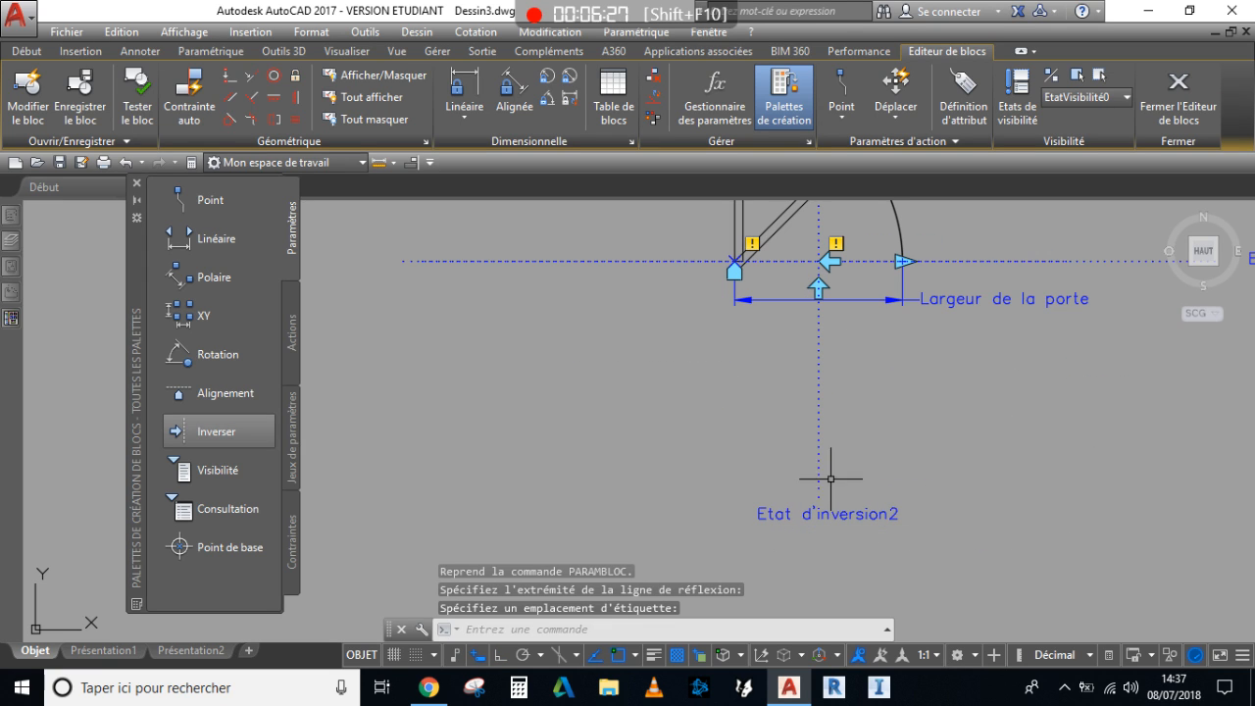
Select the vertical flip line's arrow grip as Poignée d'inversion and nudge it straight up, above the horizontal flip line.
{"action": "middle_click_drag", "start_coordinate": [879, 399], "coordinate": [813, 526]}
{"action": "scroll", "coordinate": [756, 421], "scroll_direction": "up", "scroll_amount": 3}
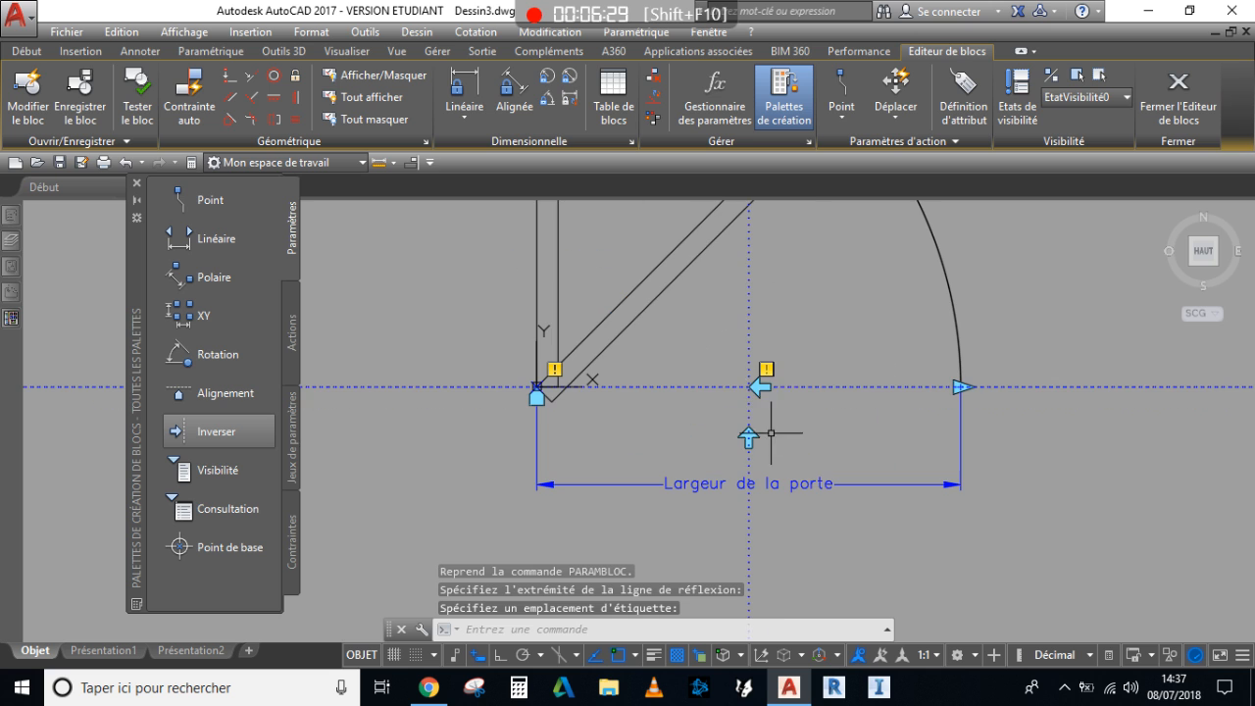
{"action": "left_click", "coordinate": [761, 388]}
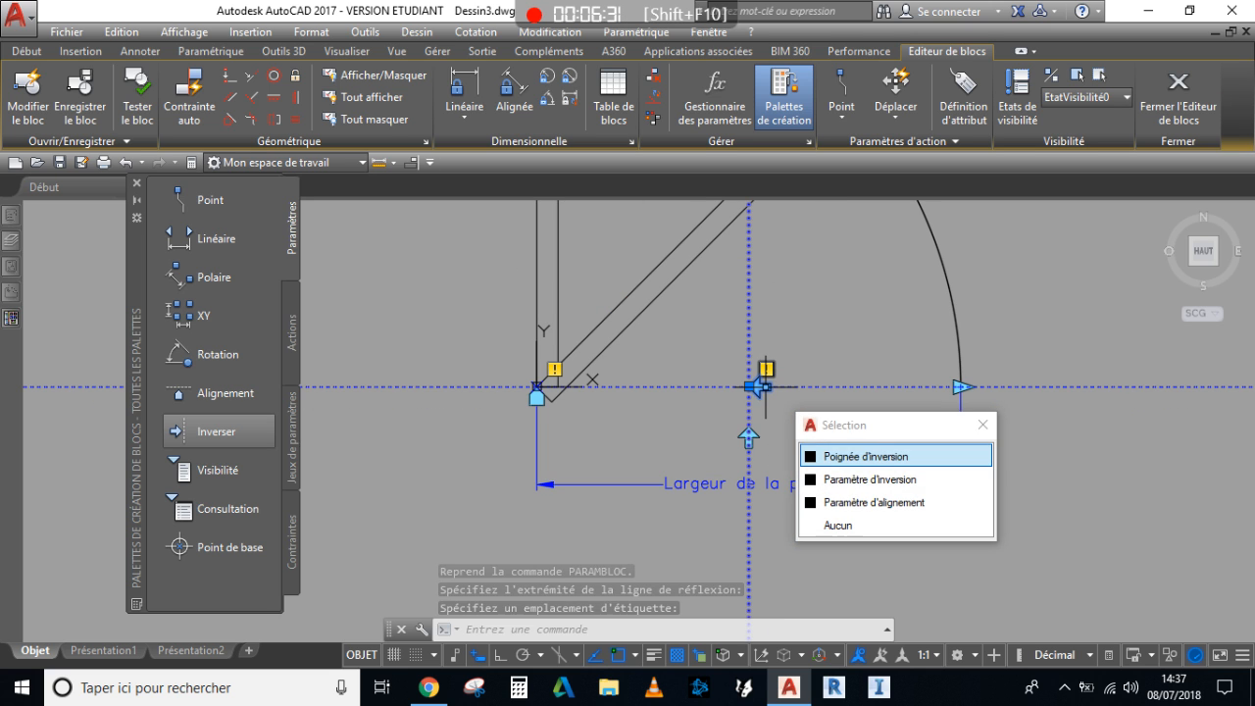
{"action": "left_click", "coordinate": [893, 457]}
{"action": "middle_click_drag", "start_coordinate": [883, 327], "coordinate": [850, 399]}
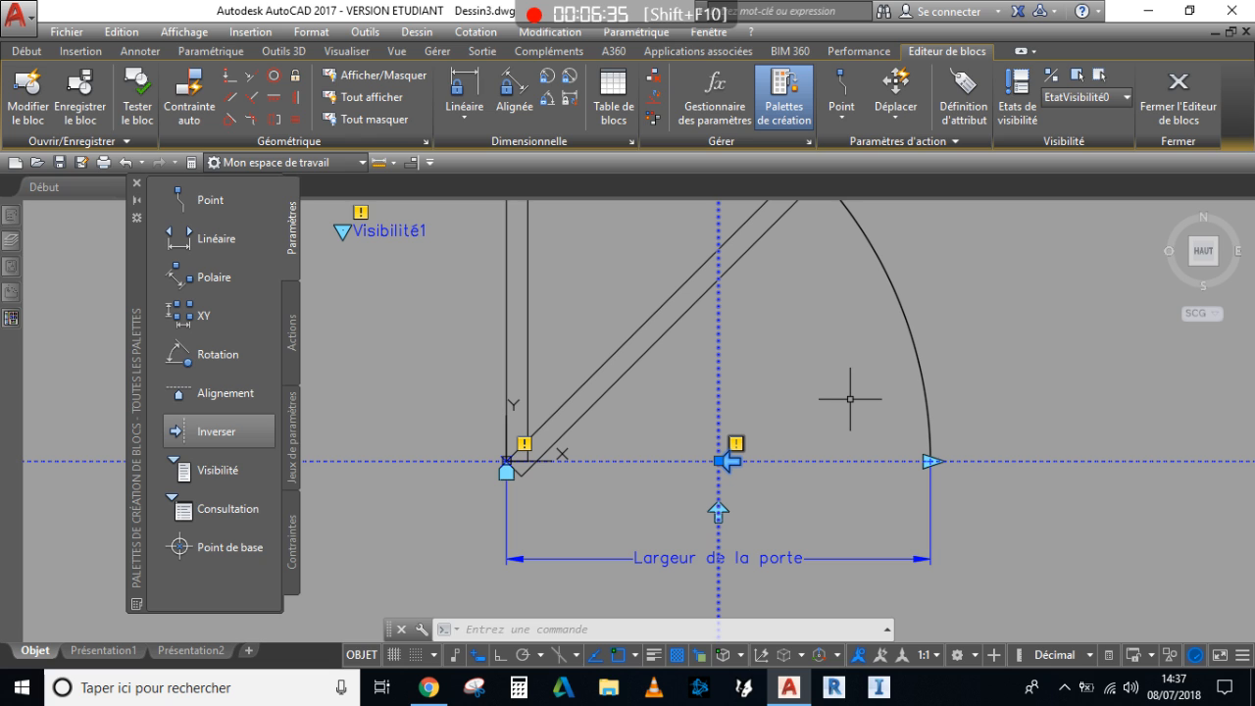
{"action": "key", "text": "ctrl+Up"}
{"action": "key", "text": "ctrl+Up"}
{"action": "key", "text": "ctrl+Up"}
{"action": "key", "text": "ctrl+Up"}
{"action": "key", "text": "ctrl+Up"}
{"action": "key", "text": "ctrl+Up"}
{"action": "key", "text": "ctrl+Up"}
{"action": "key", "text": "ctrl+Up"}
{"action": "key", "text": "ctrl+Up"}
{"action": "key", "text": "ctrl+Up"}
{"action": "key", "text": "ctrl+Up"}
{"action": "key", "text": "ctrl+Up"}
{"action": "key", "text": "ctrl+Up"}
{"action": "key", "text": "ctrl+Up"}
{"action": "key", "text": "ctrl+Up"}
{"action": "key", "text": "ctrl+Up"}
{"action": "key", "text": "ctrl+Up"}
{"action": "key", "text": "ctrl+Up"}
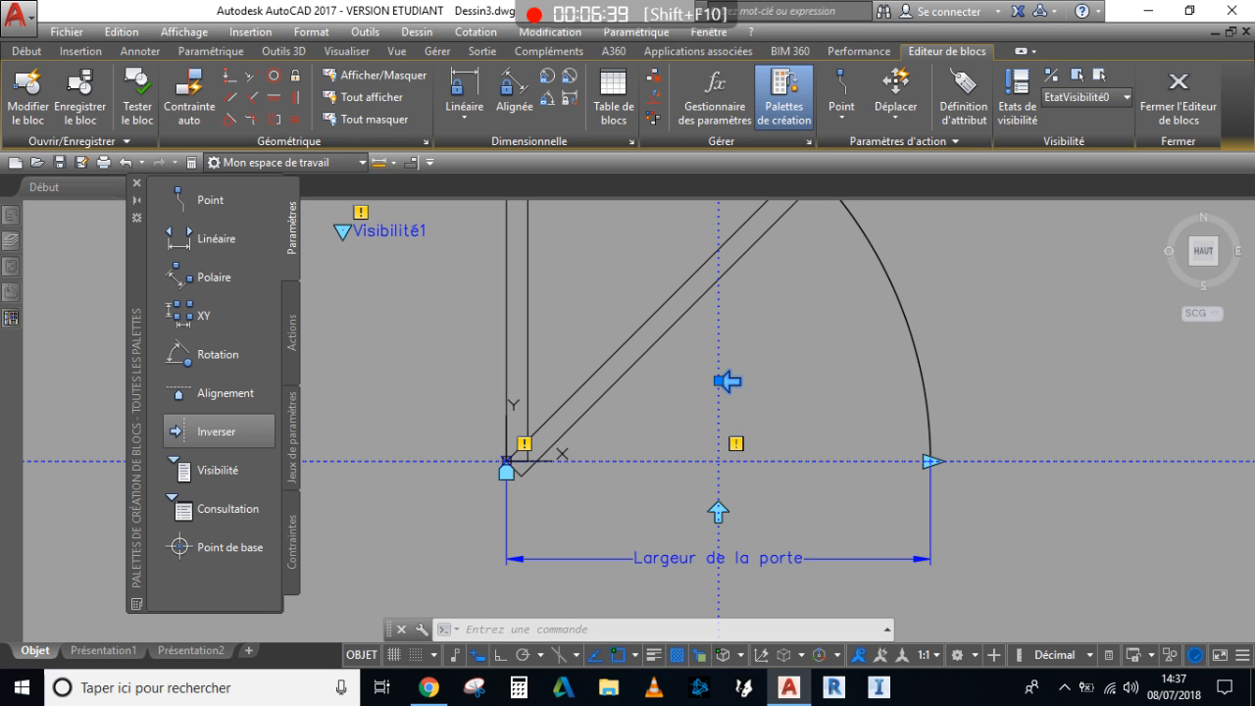
{"action": "key", "text": "Escape"}
{"action": "scroll", "coordinate": [849, 400], "scroll_direction": "down", "scroll_amount": 3}
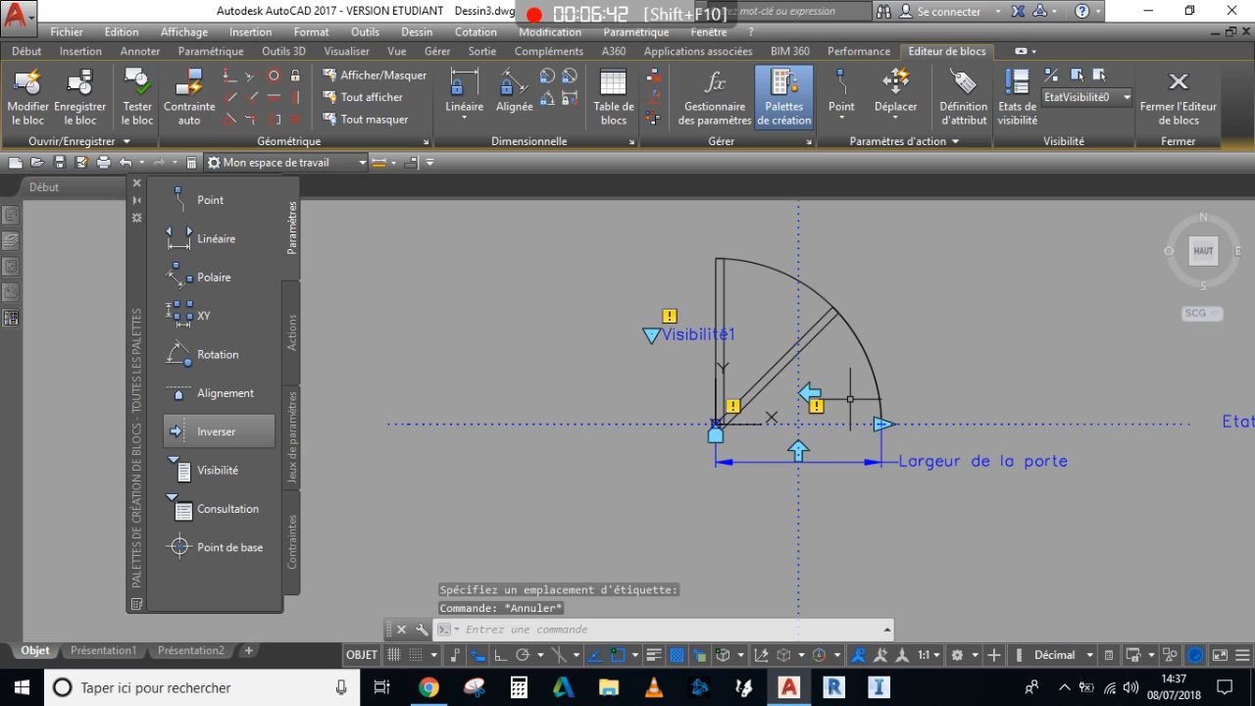
{"action": "scroll", "coordinate": [978, 336], "scroll_direction": "up", "scroll_amount": 2}
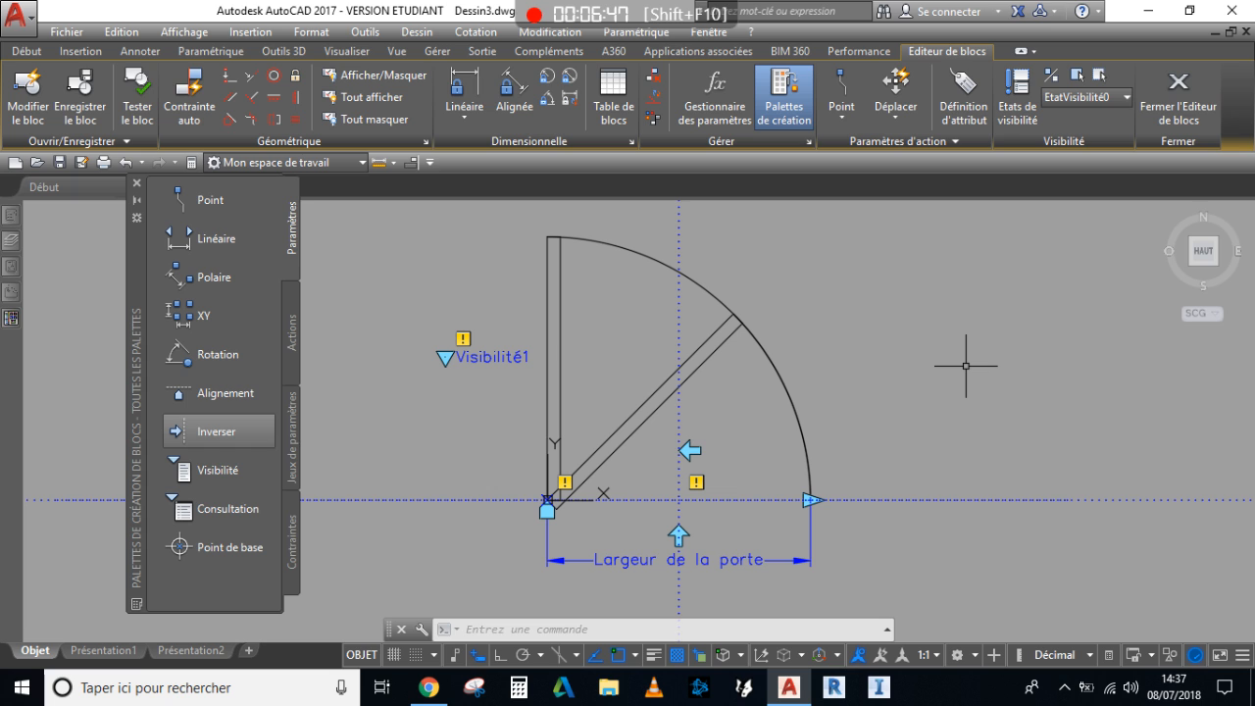
{"action": "scroll", "coordinate": [942, 393], "scroll_direction": "down", "scroll_amount": 2}
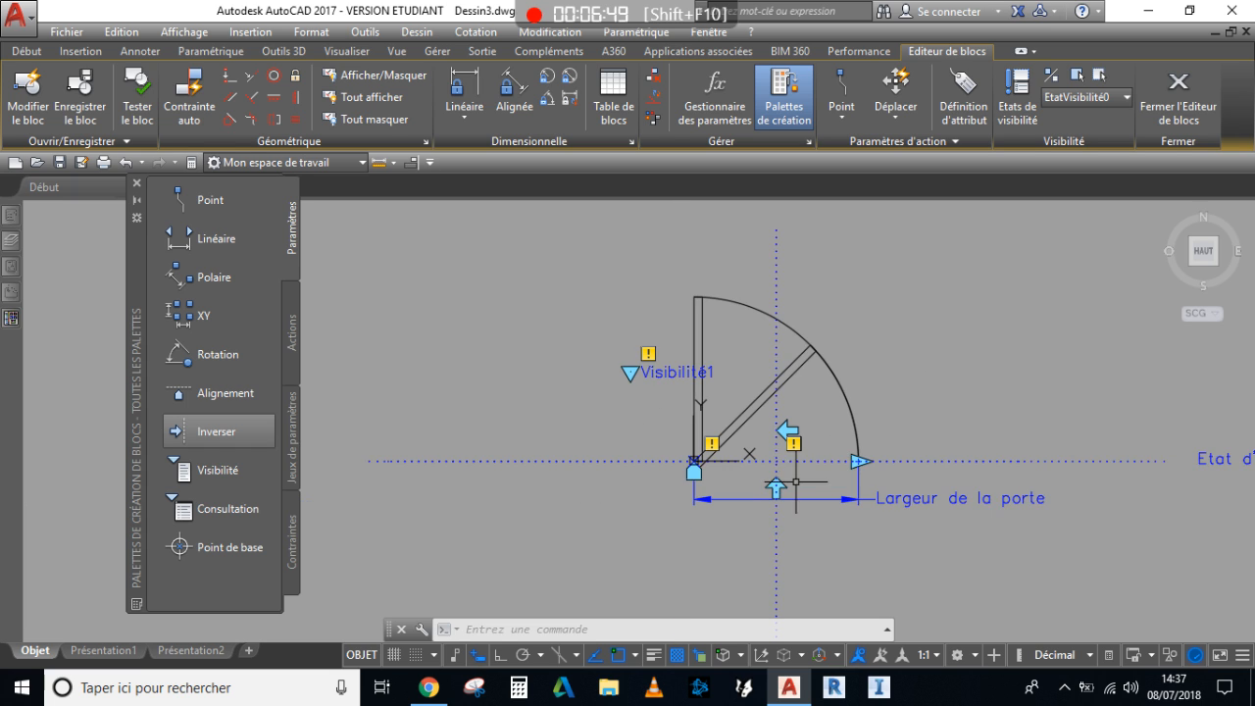
{"action": "scroll", "coordinate": [784, 484], "scroll_direction": "up", "scroll_amount": 2}
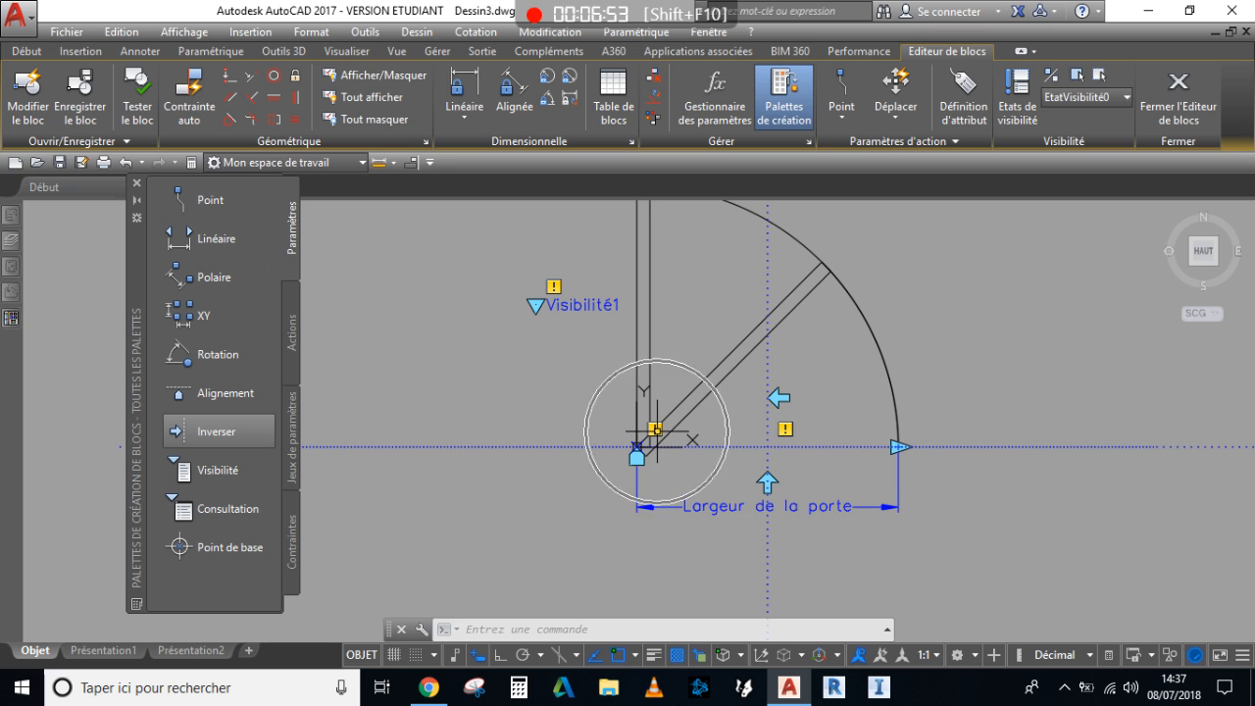
{"action": "left_click", "coordinate": [555, 292]}
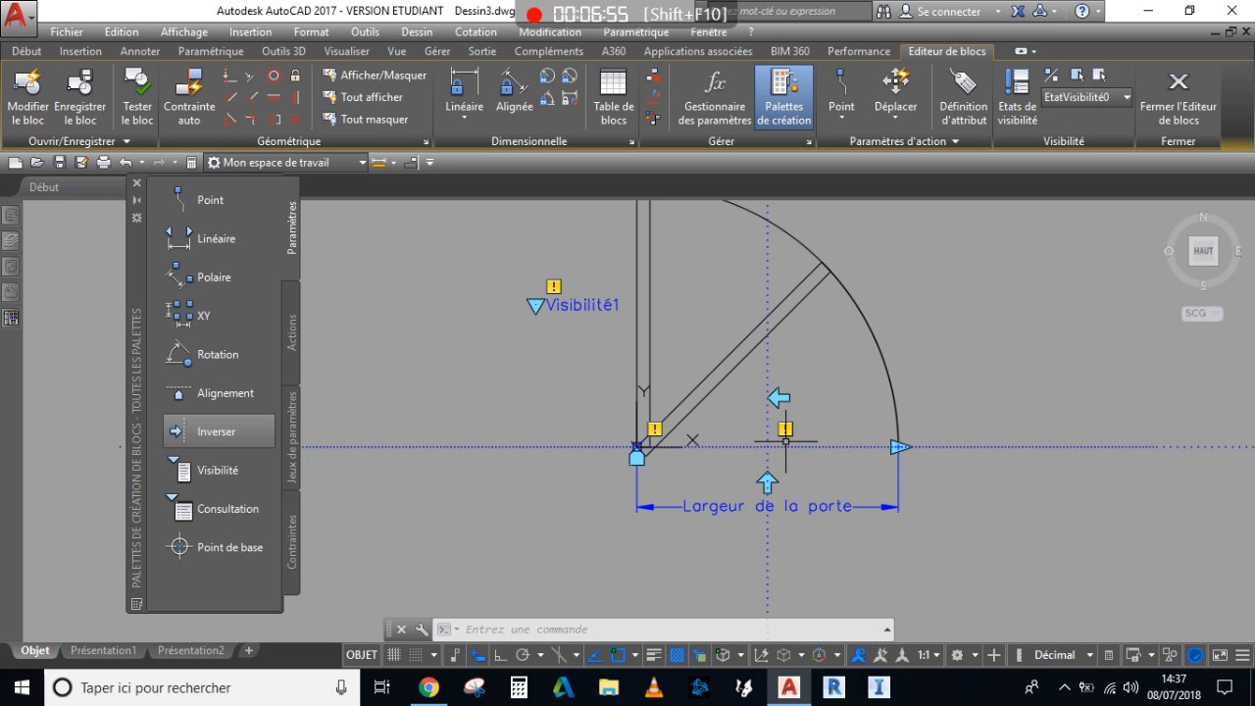
Start a Stretch action on the Largeur de la porte parameter and associate it with the parameter's right endpoint.
{"action": "scroll", "coordinate": [770, 495], "scroll_direction": "down", "scroll_amount": 3}
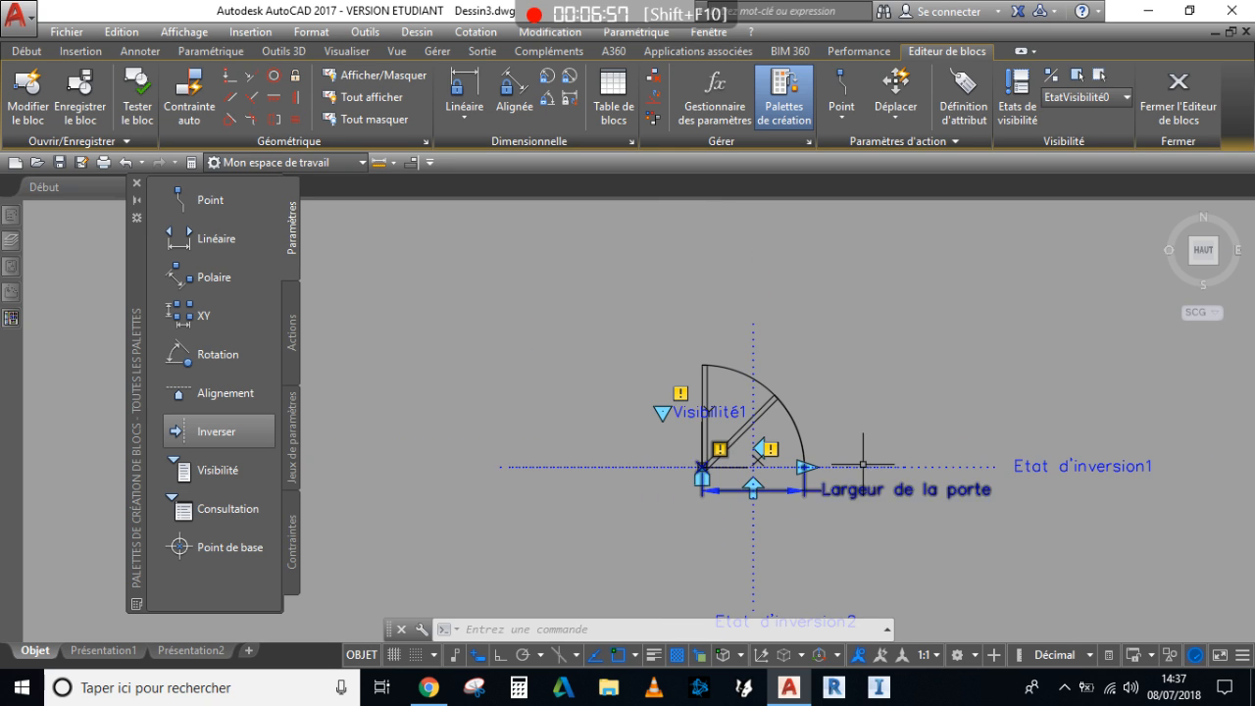
{"action": "scroll", "coordinate": [861, 470], "scroll_direction": "up", "scroll_amount": 2}
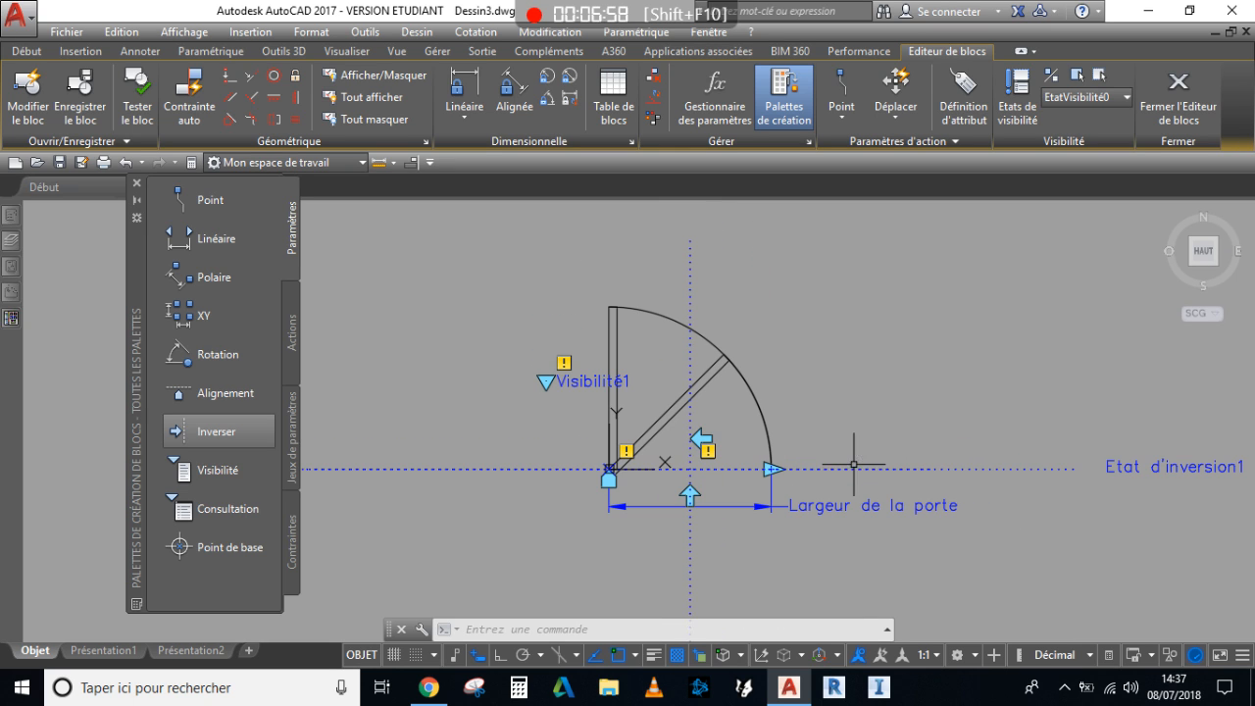
{"action": "left_click", "coordinate": [290, 333]}
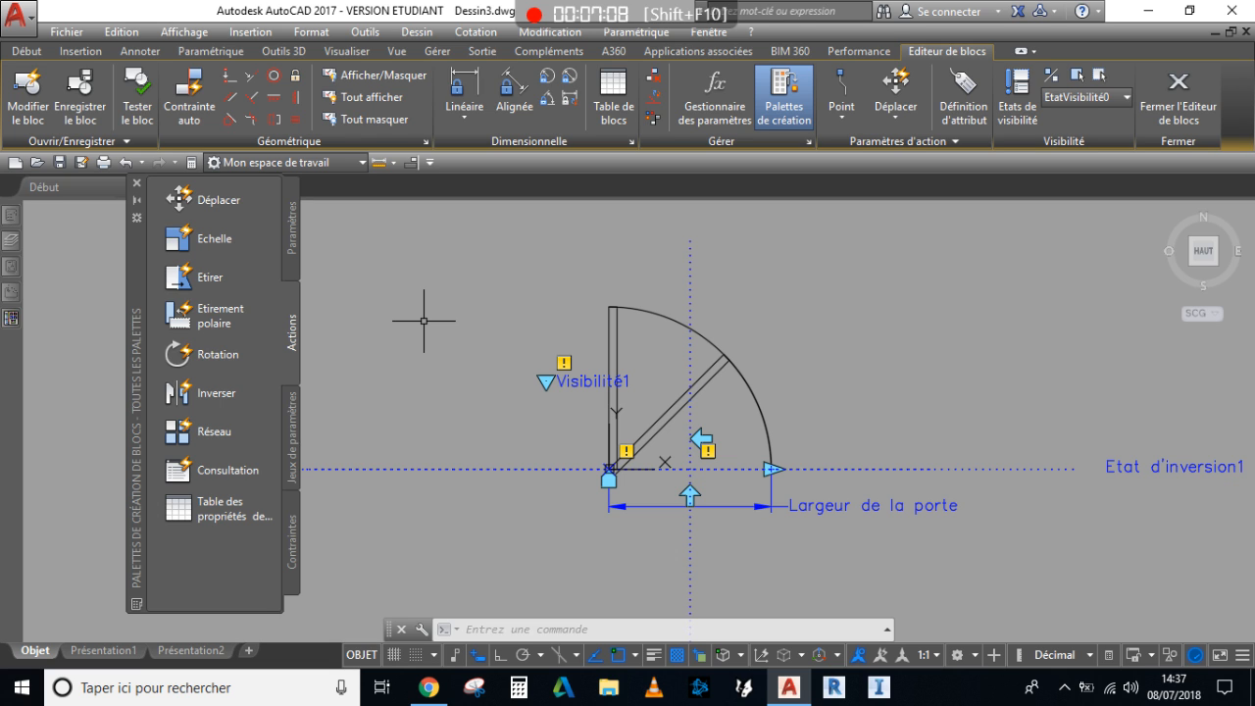
{"action": "left_click", "coordinate": [222, 282]}
{"action": "left_click", "coordinate": [221, 282]}
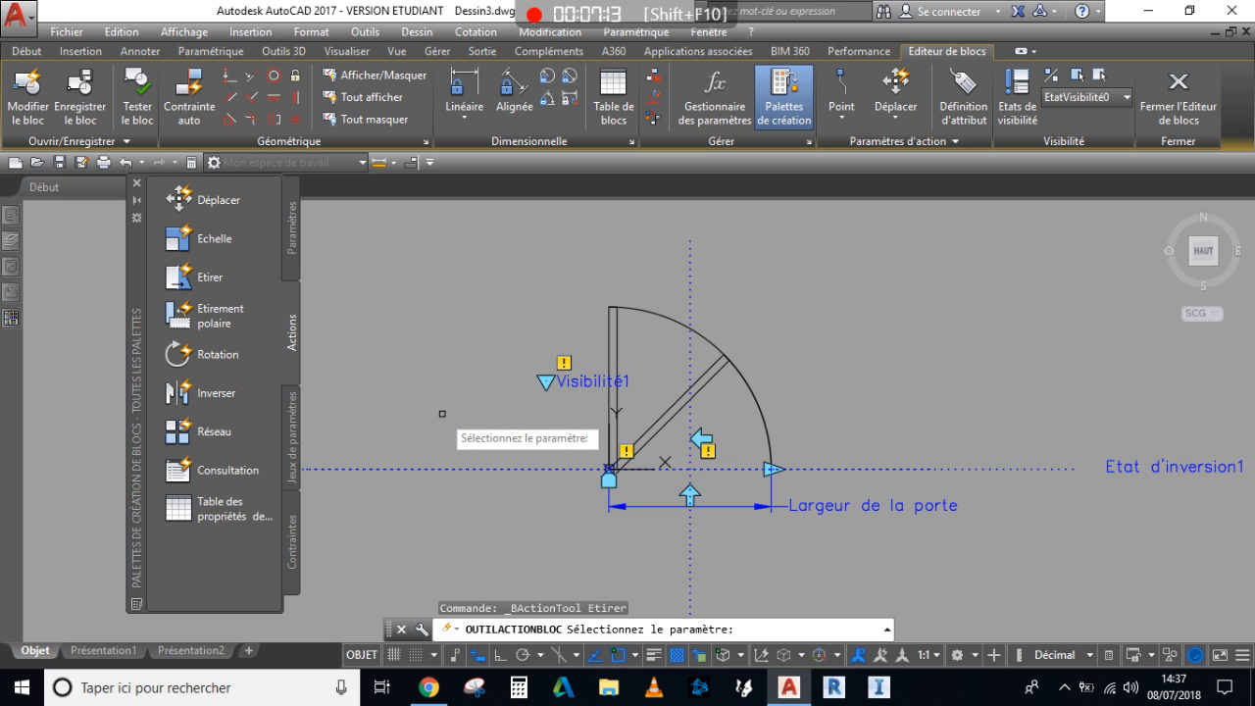
{"action": "scroll", "coordinate": [770, 493], "scroll_direction": "up", "scroll_amount": 5}
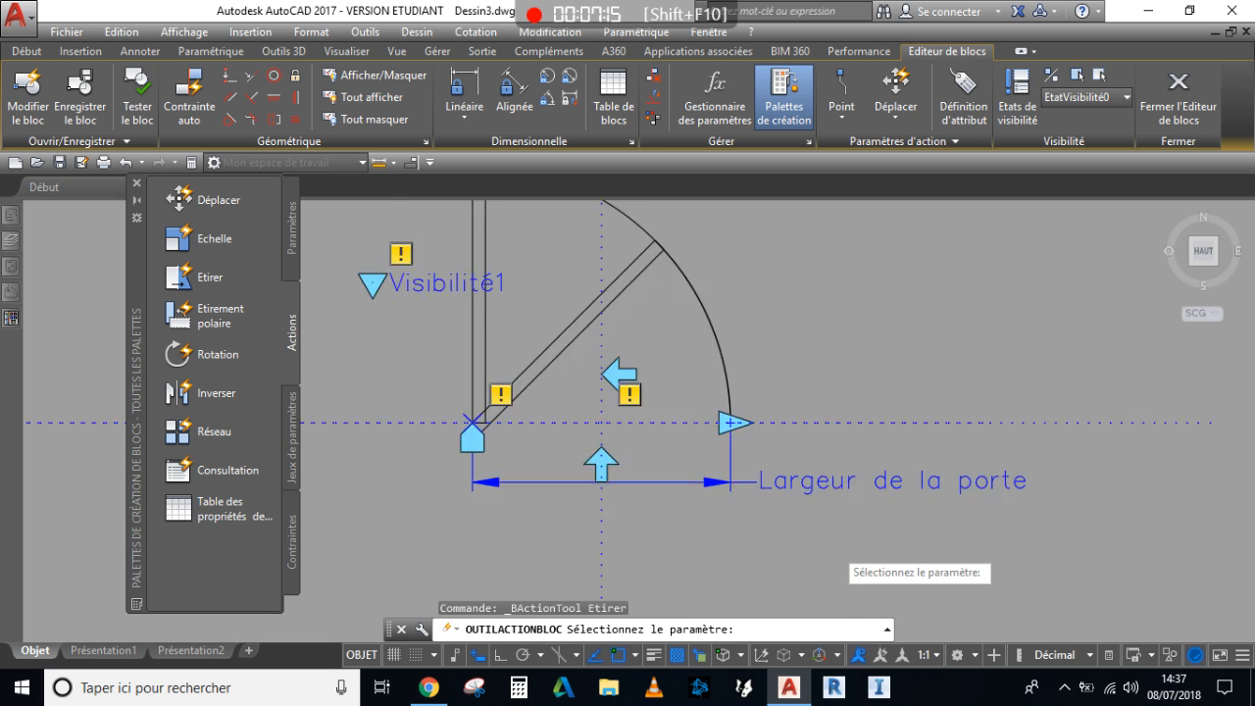
{"action": "left_click", "coordinate": [664, 411]}
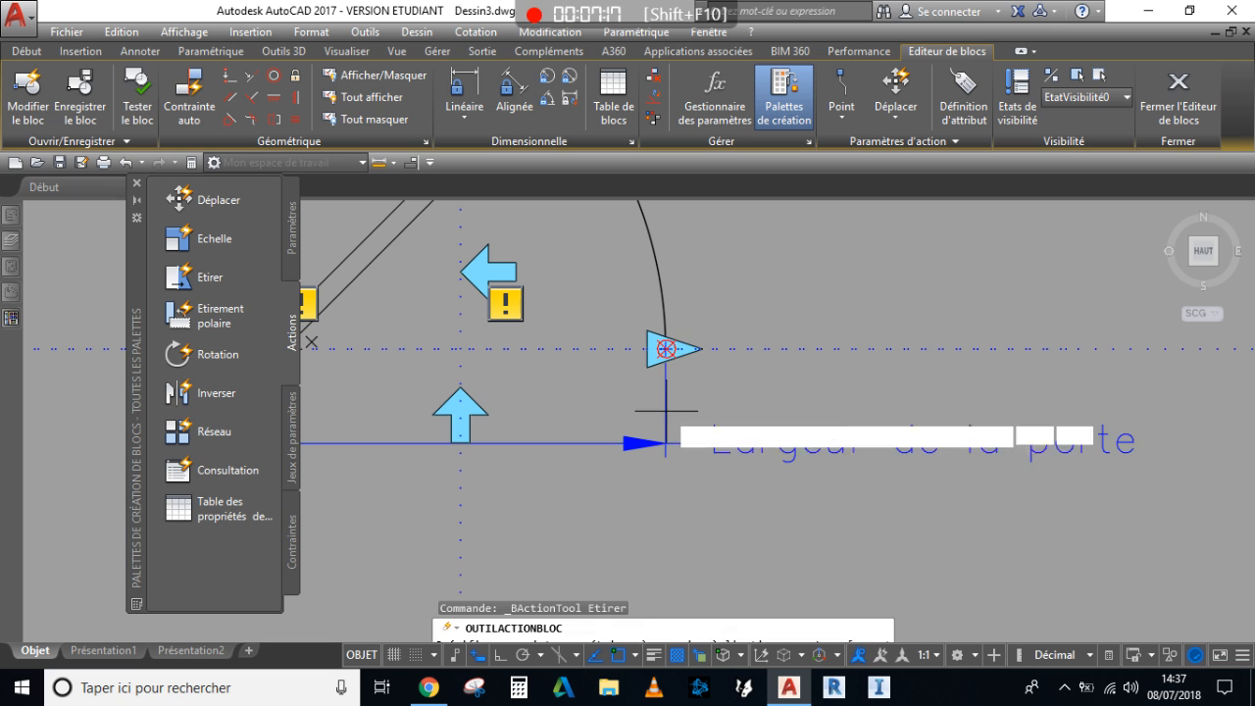
{"action": "scroll", "coordinate": [726, 392], "scroll_direction": "down", "scroll_amount": 2}
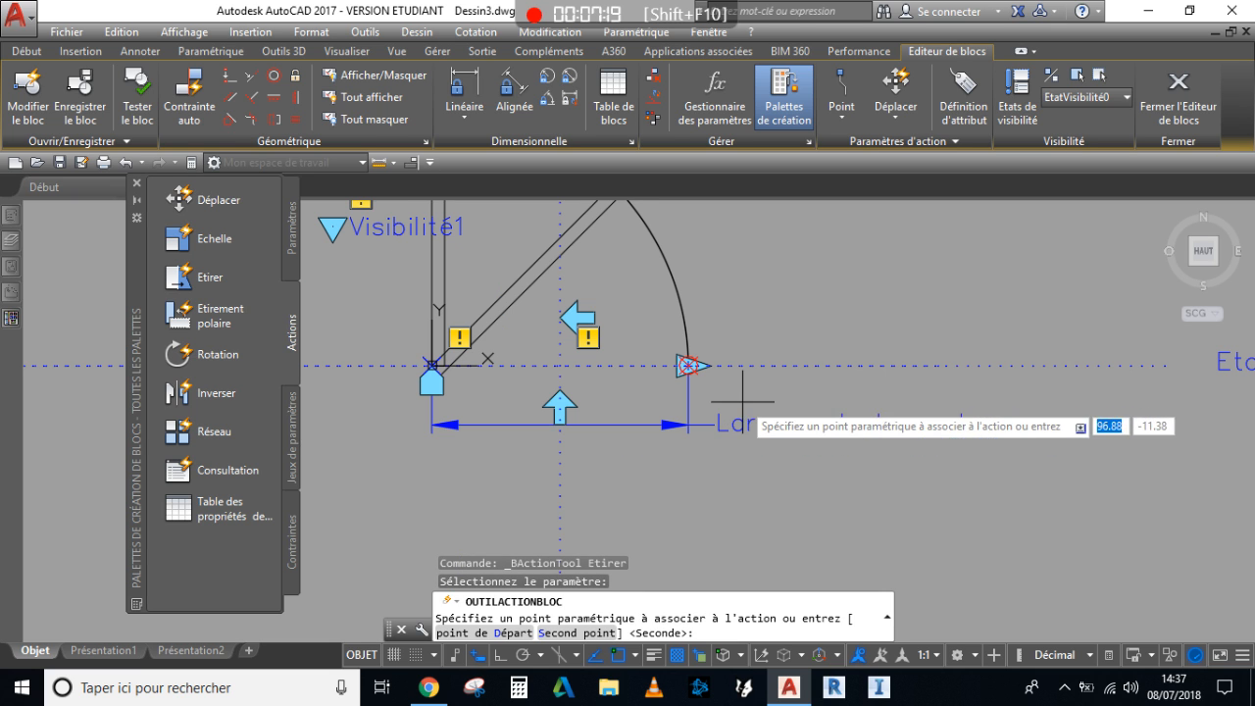
{"action": "left_click", "coordinate": [689, 365]}
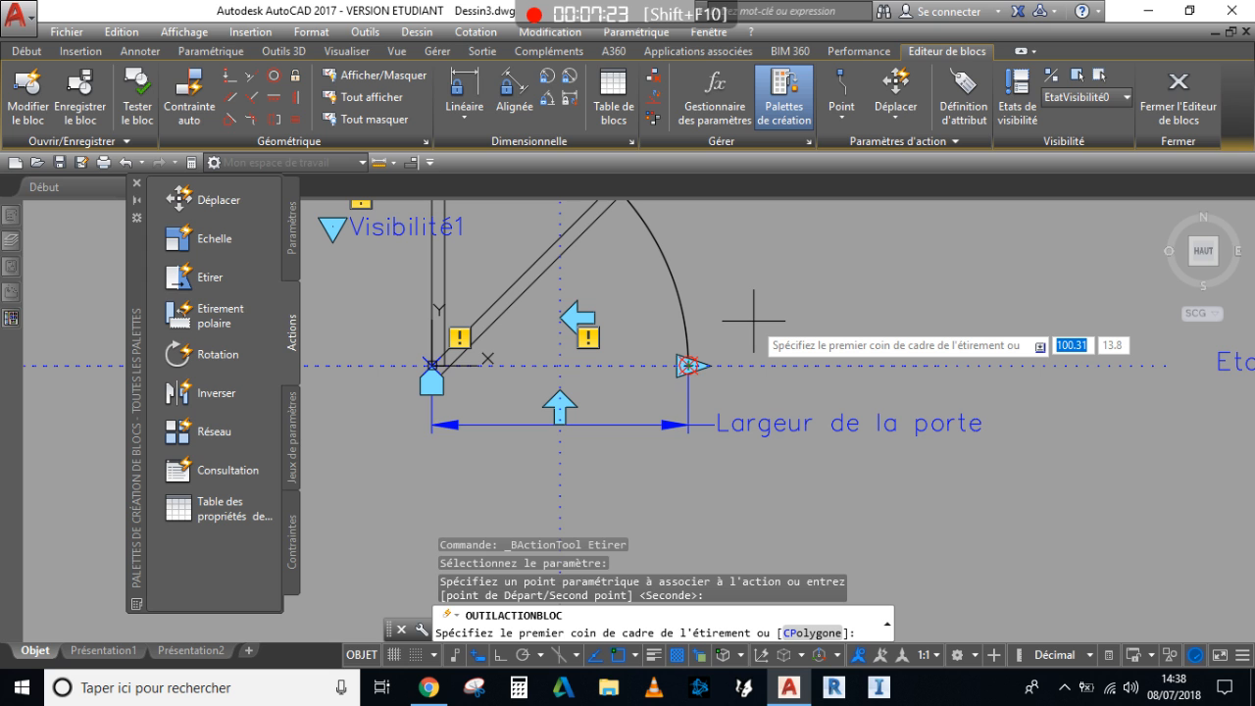
Frame the vertical leaf's upper end with the stretch window and make that leaf the only object the action stretches.
{"action": "scroll", "coordinate": [754, 320], "scroll_direction": "up", "scroll_amount": 4}
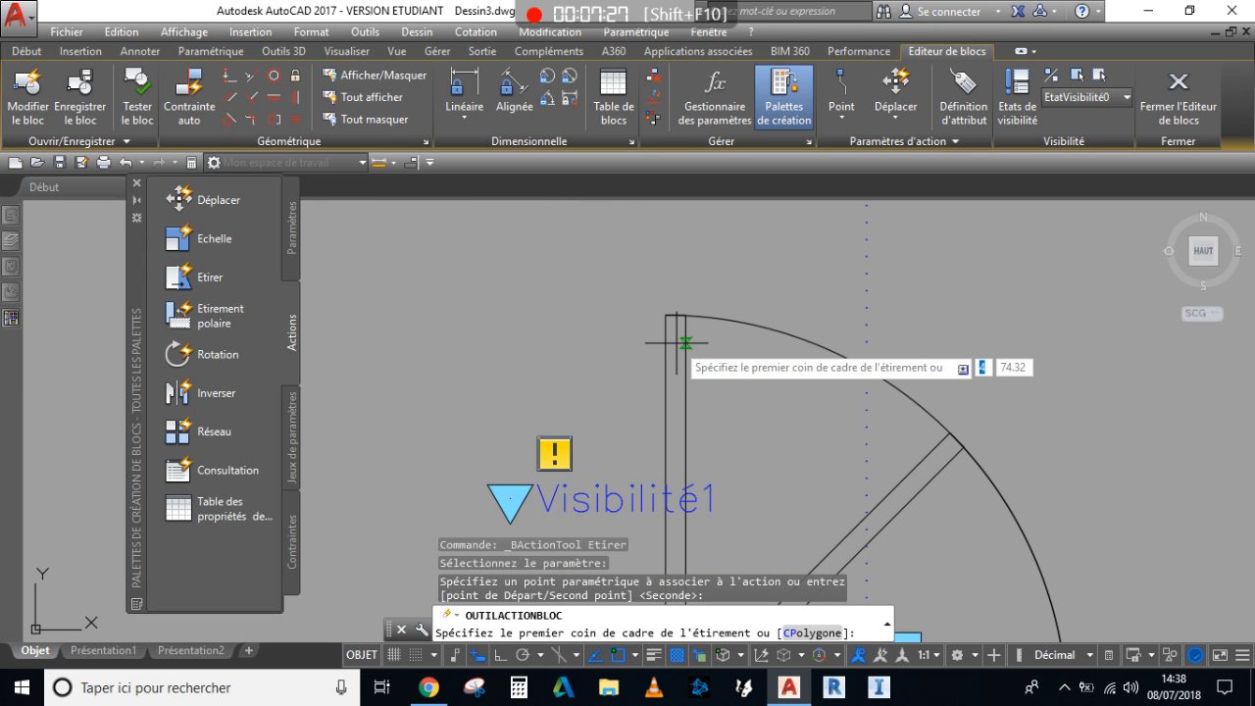
{"action": "left_click", "coordinate": [722, 397]}
{"action": "left_click", "coordinate": [622, 260]}
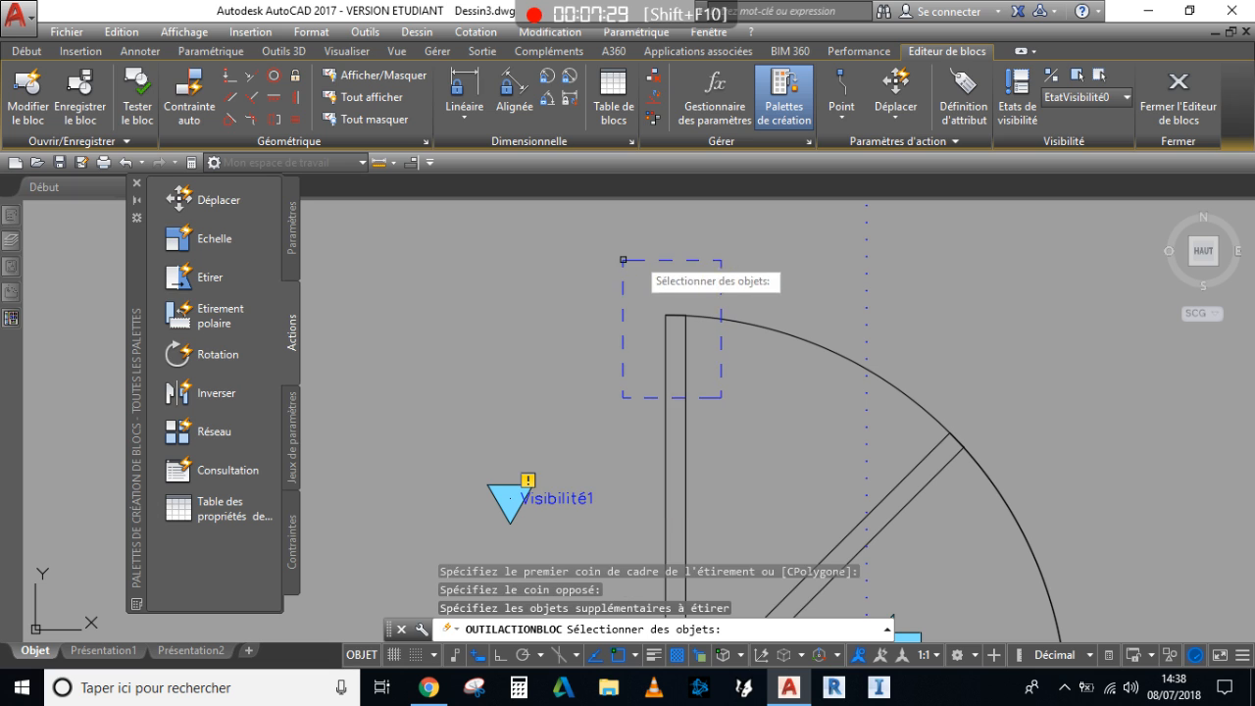
{"action": "left_click", "coordinate": [666, 351]}
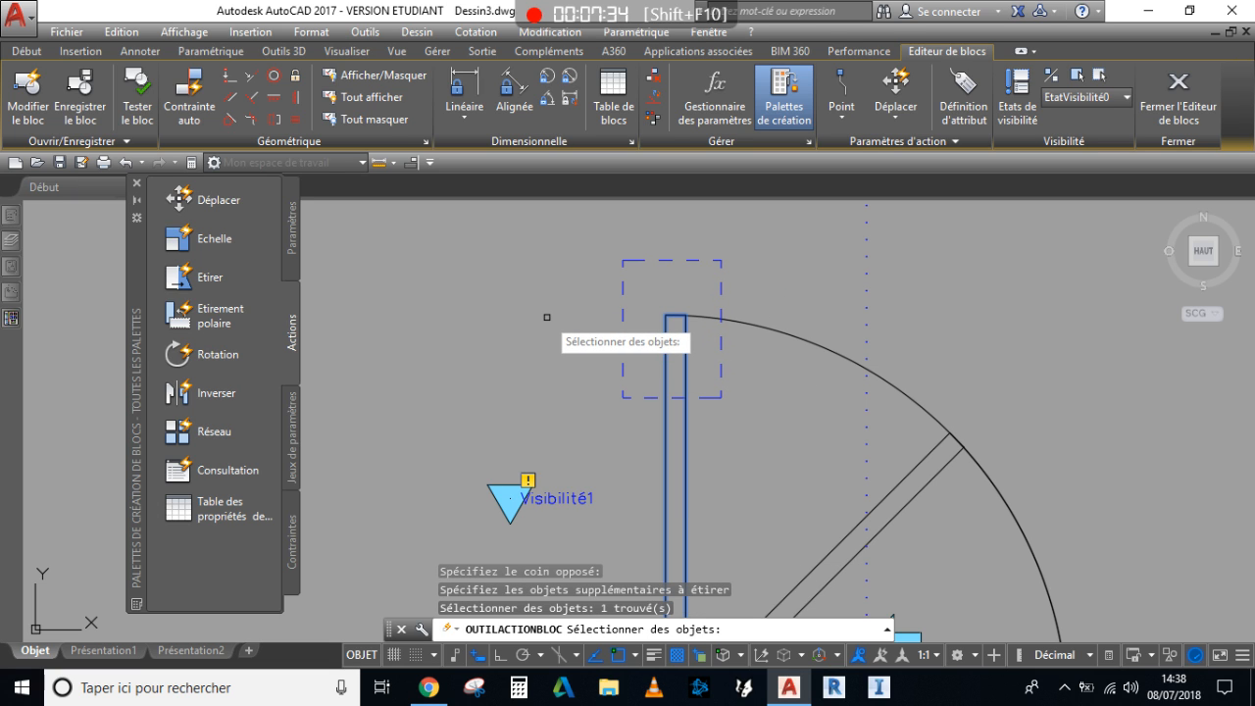
{"action": "key", "text": "Return"}
{"action": "scroll", "coordinate": [546, 314], "scroll_direction": "down", "scroll_amount": 4}
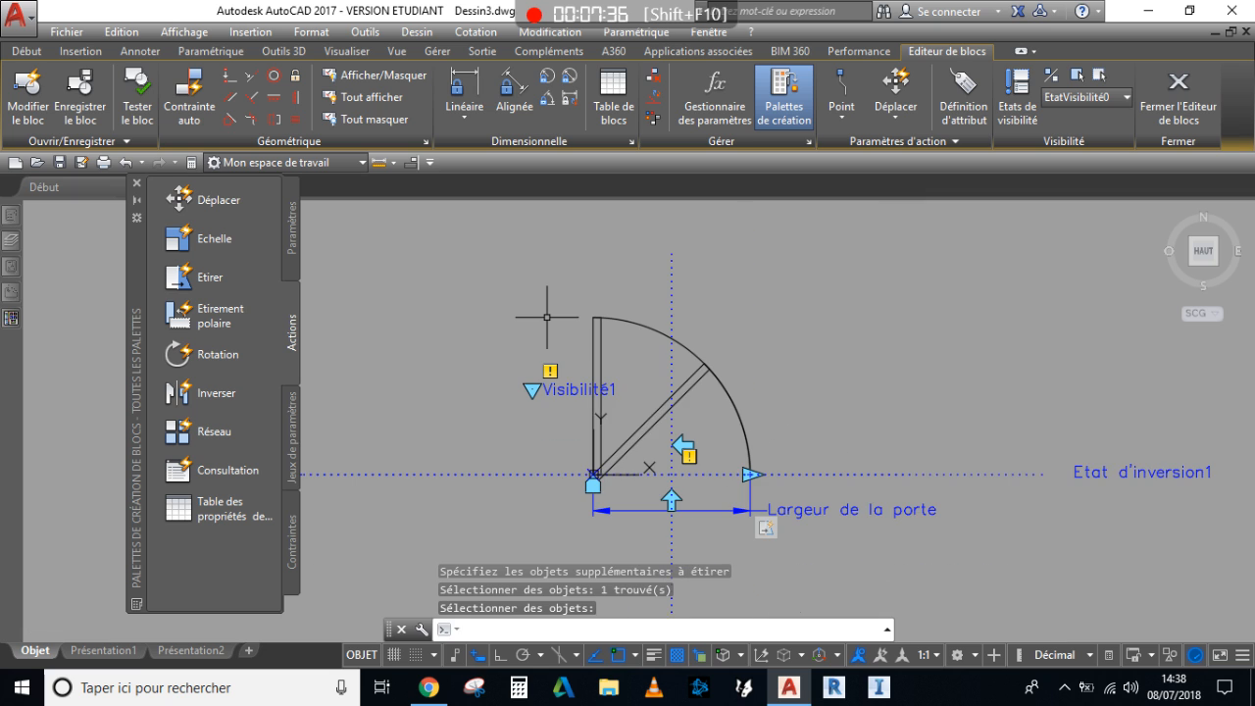
Set the angle offset (Décalage d'angle) of the vertical leaf's stretch action to 90.
{"action": "middle_click_drag", "start_coordinate": [658, 440], "coordinate": [657, 402]}
{"action": "scroll", "coordinate": [790, 534], "scroll_direction": "up", "scroll_amount": 4}
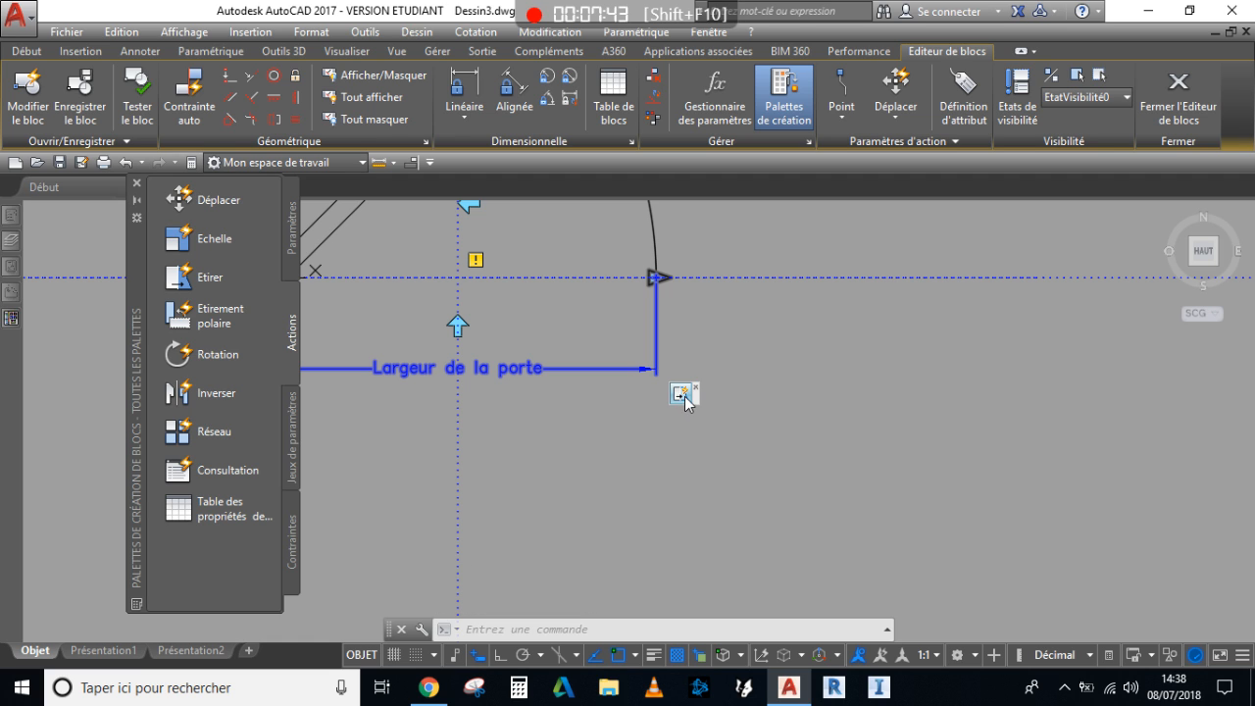
{"action": "mouse_move", "coordinate": [15, 299]}
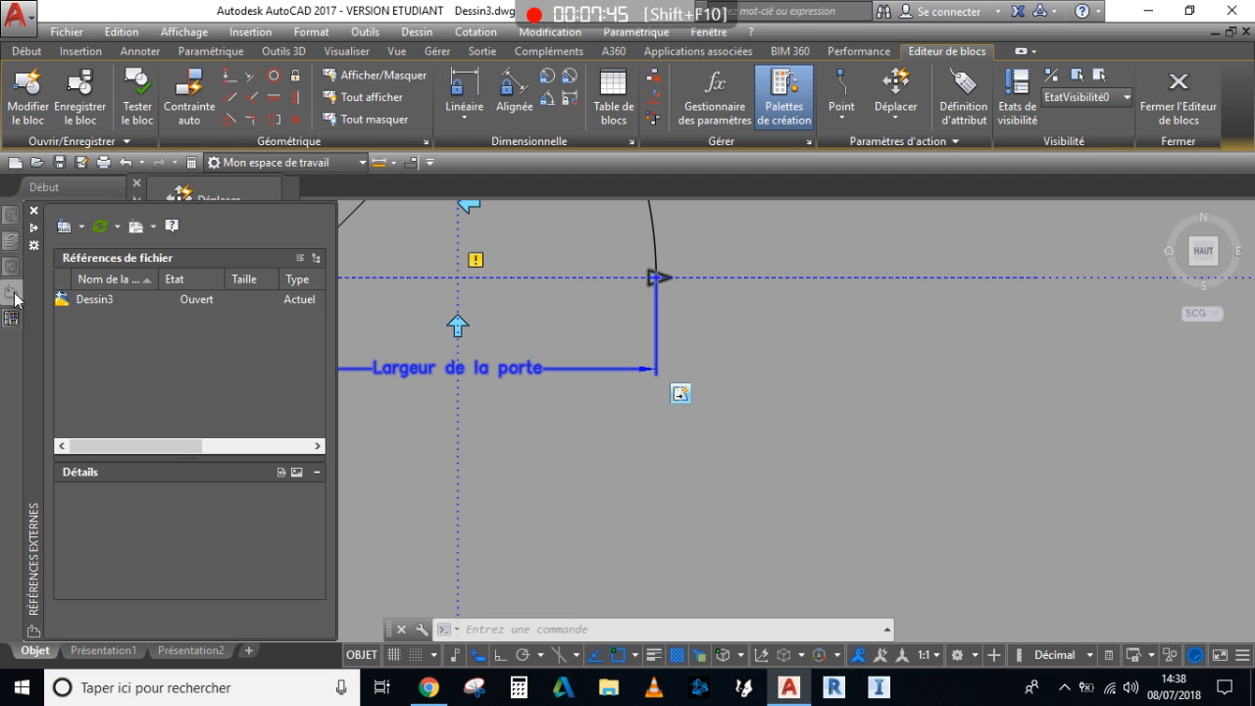
{"action": "mouse_move", "coordinate": [15, 275]}
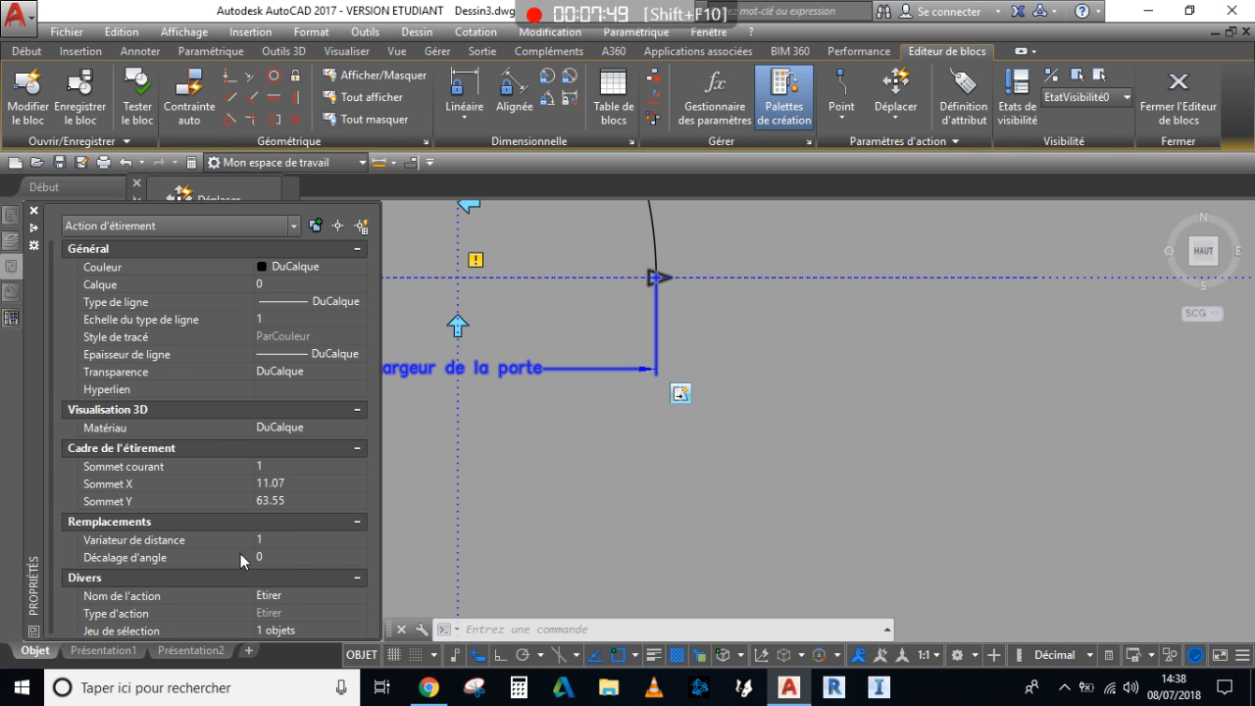
{"action": "left_click", "coordinate": [294, 556]}
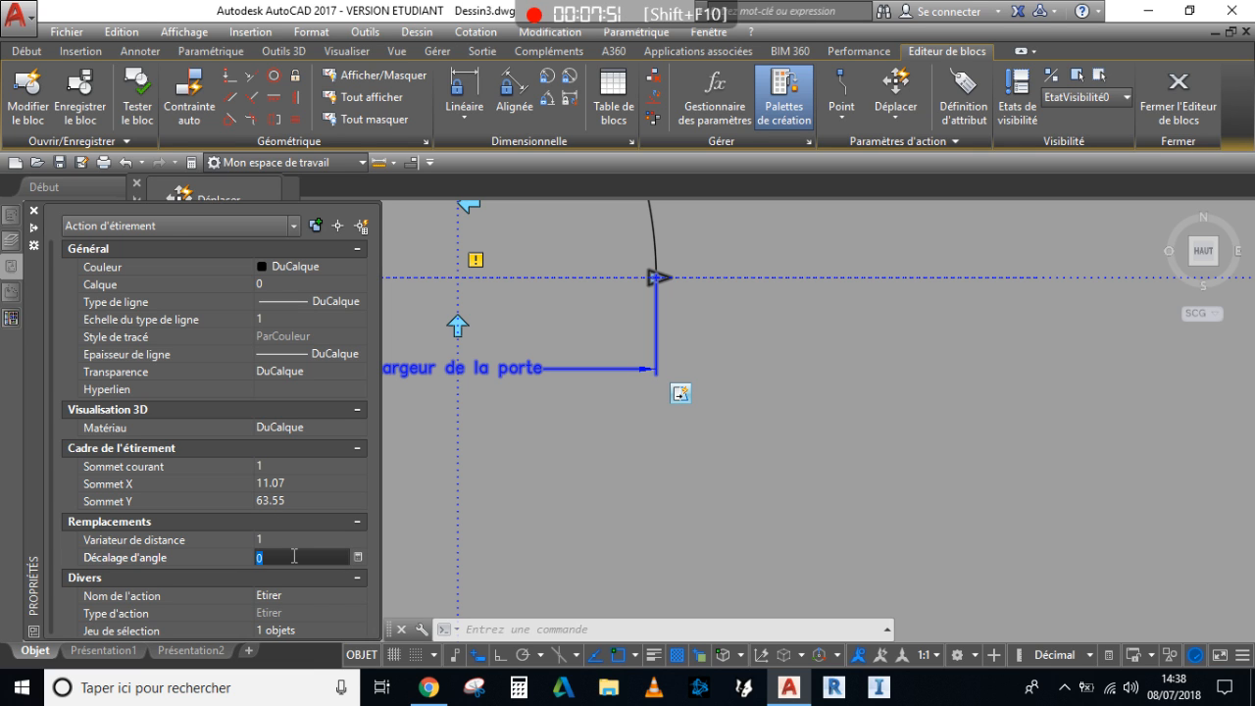
{"action": "type", "text": "90"}
{"action": "key", "text": "Return"}
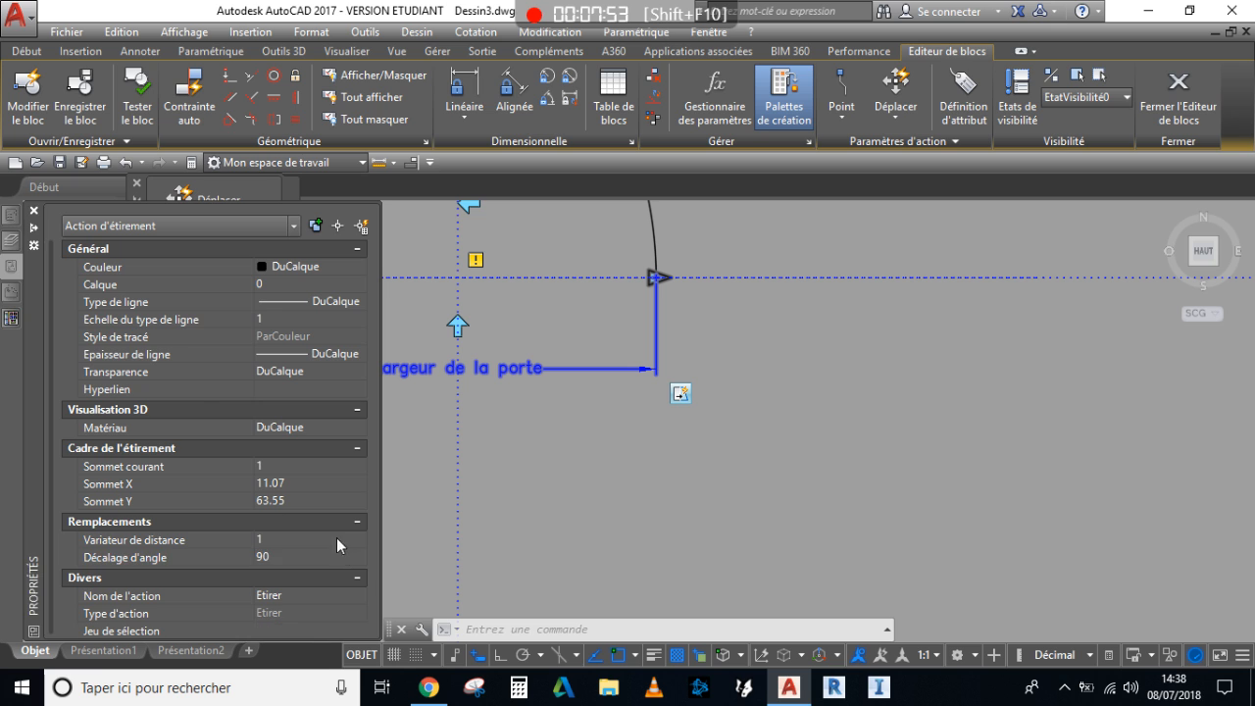
Add a second Stretch action on Largeur de la porte's right endpoint, framing the diagonal leaf's outer end and selecting that leaf.
{"action": "scroll", "coordinate": [770, 512], "scroll_direction": "down", "scroll_amount": 3}
{"action": "middle_click_drag", "start_coordinate": [609, 419], "coordinate": [609, 501]}
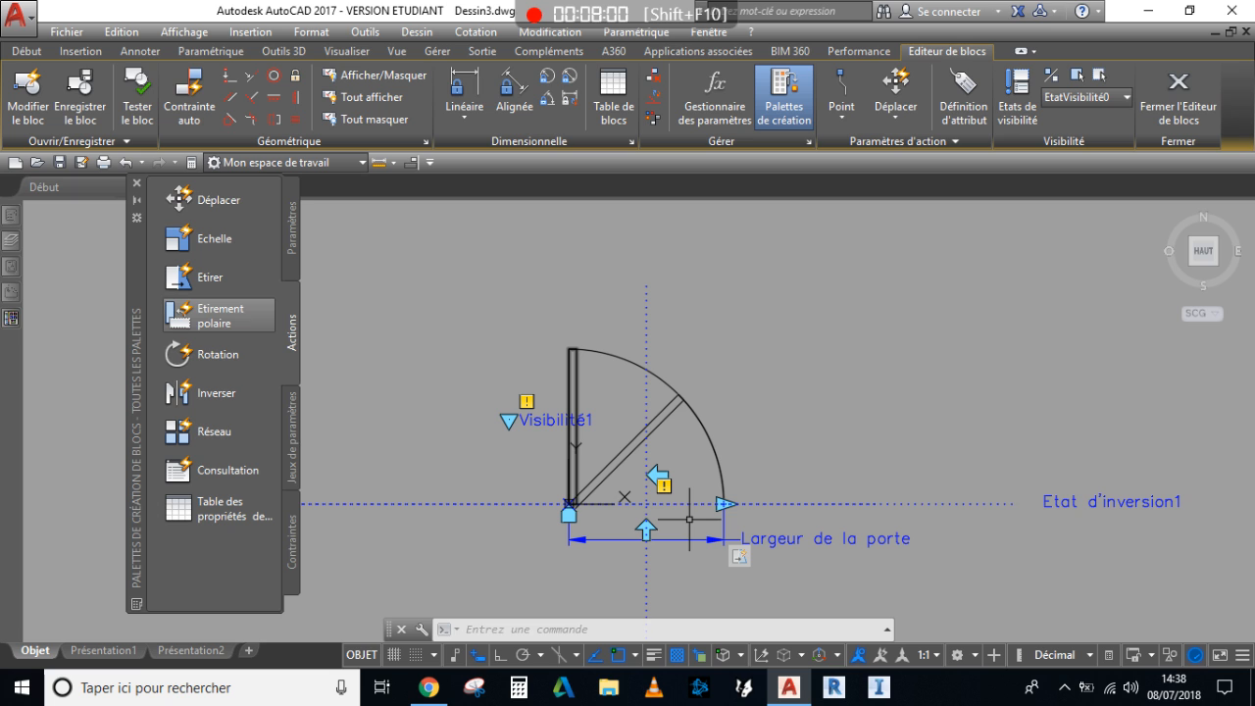
{"action": "left_click", "coordinate": [211, 279]}
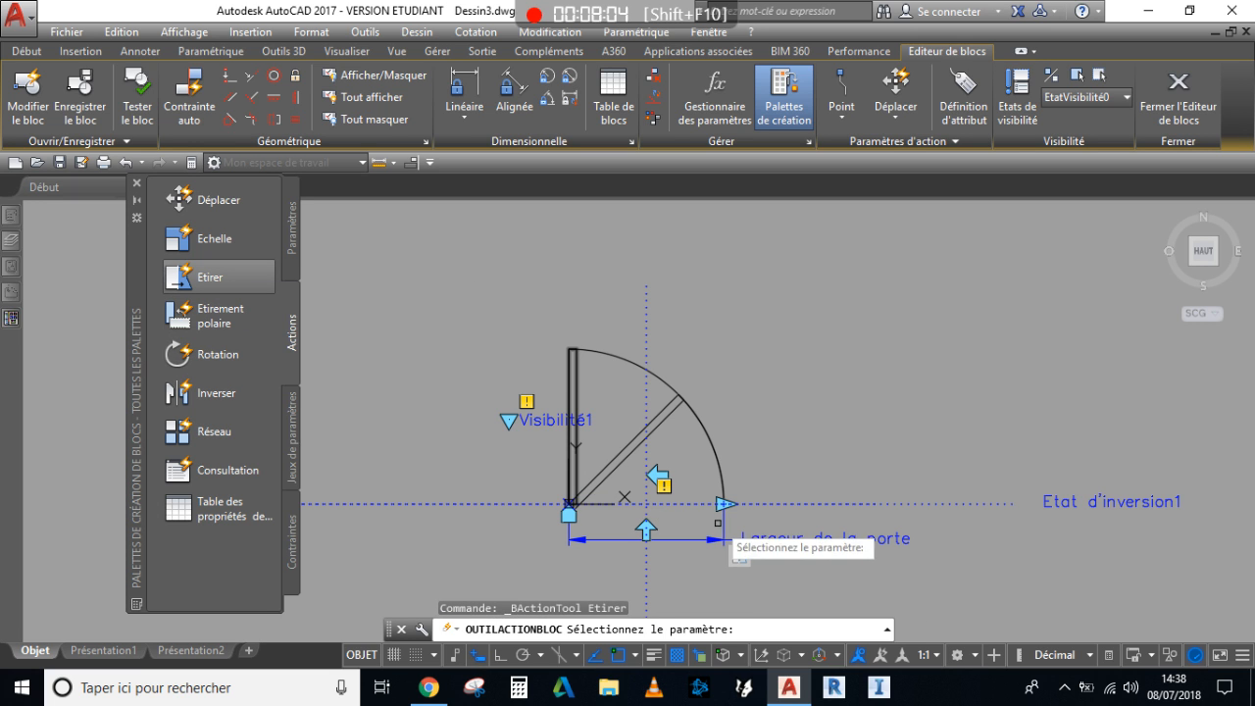
{"action": "left_click", "coordinate": [723, 529]}
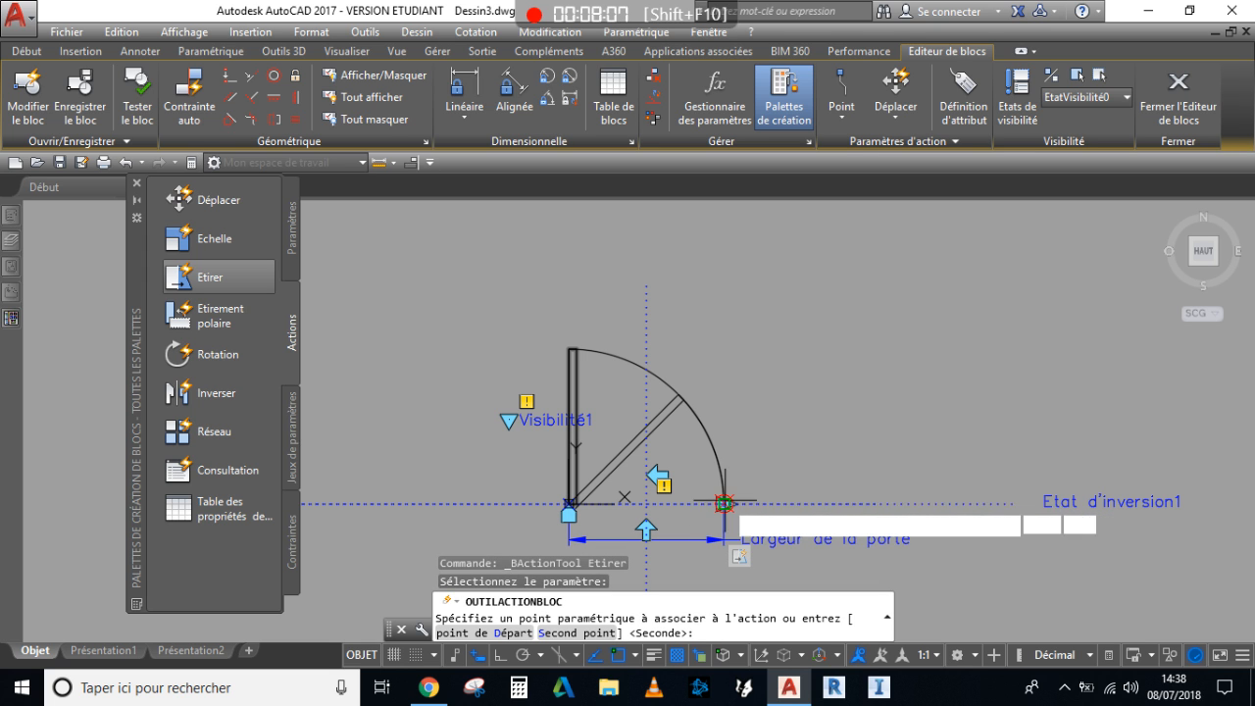
{"action": "left_click", "coordinate": [724, 504]}
{"action": "scroll", "coordinate": [684, 422], "scroll_direction": "up", "scroll_amount": 3}
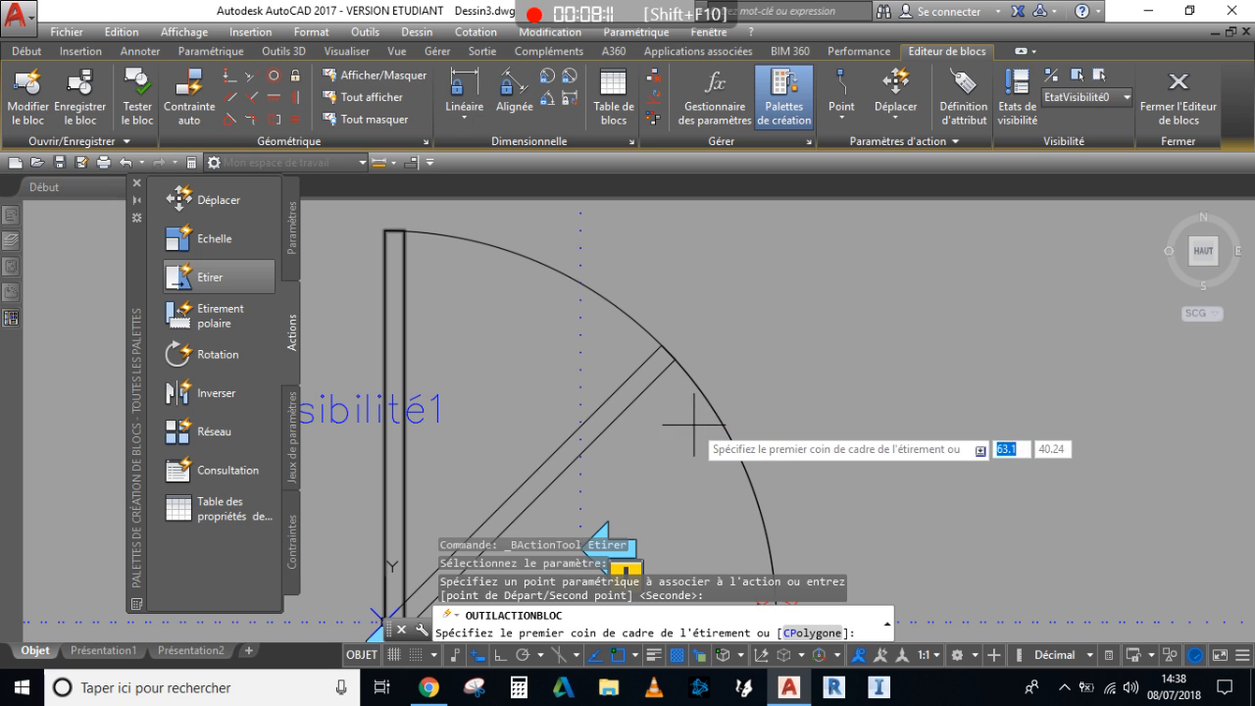
{"action": "left_click", "coordinate": [695, 423]}
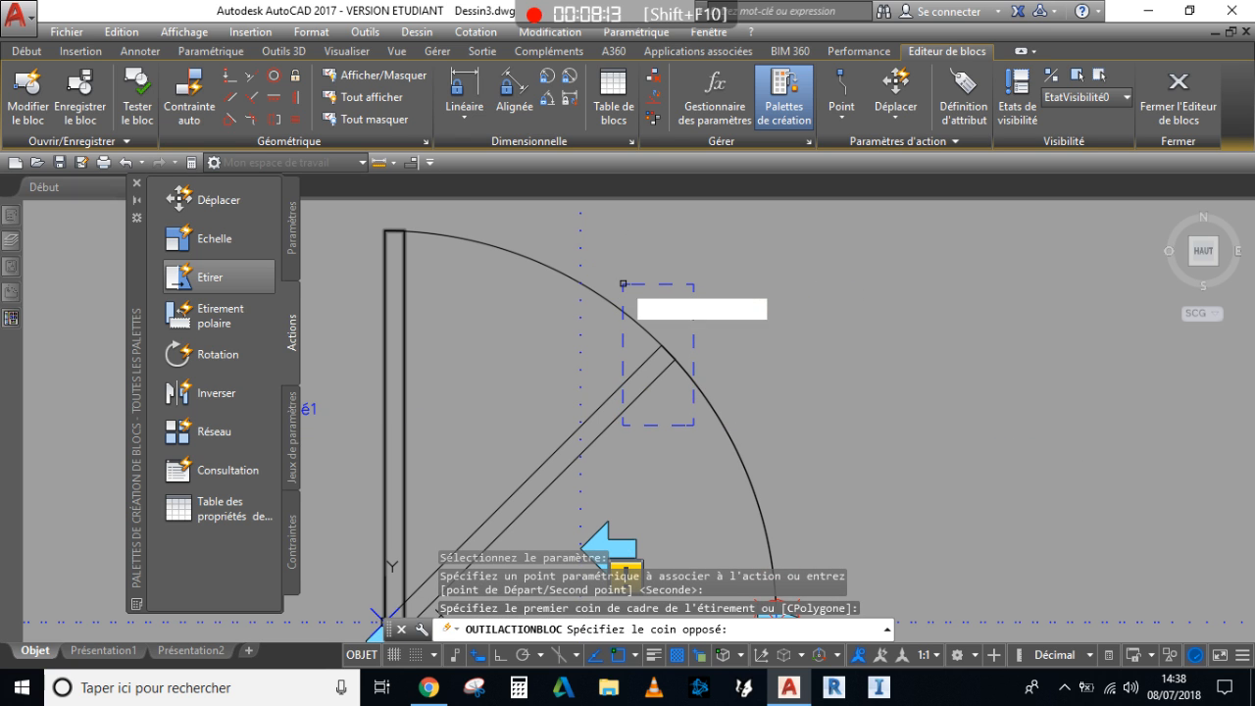
{"action": "left_click", "coordinate": [623, 284]}
{"action": "left_click", "coordinate": [660, 374]}
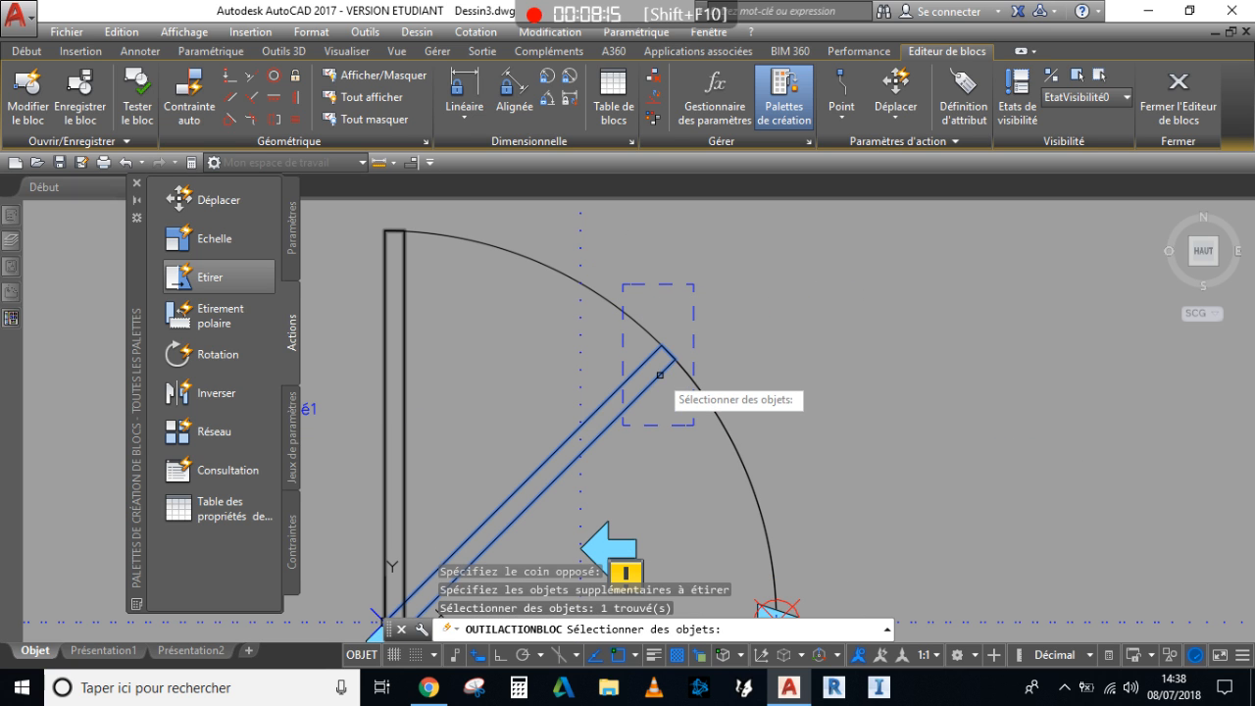
{"action": "key", "text": "Return"}
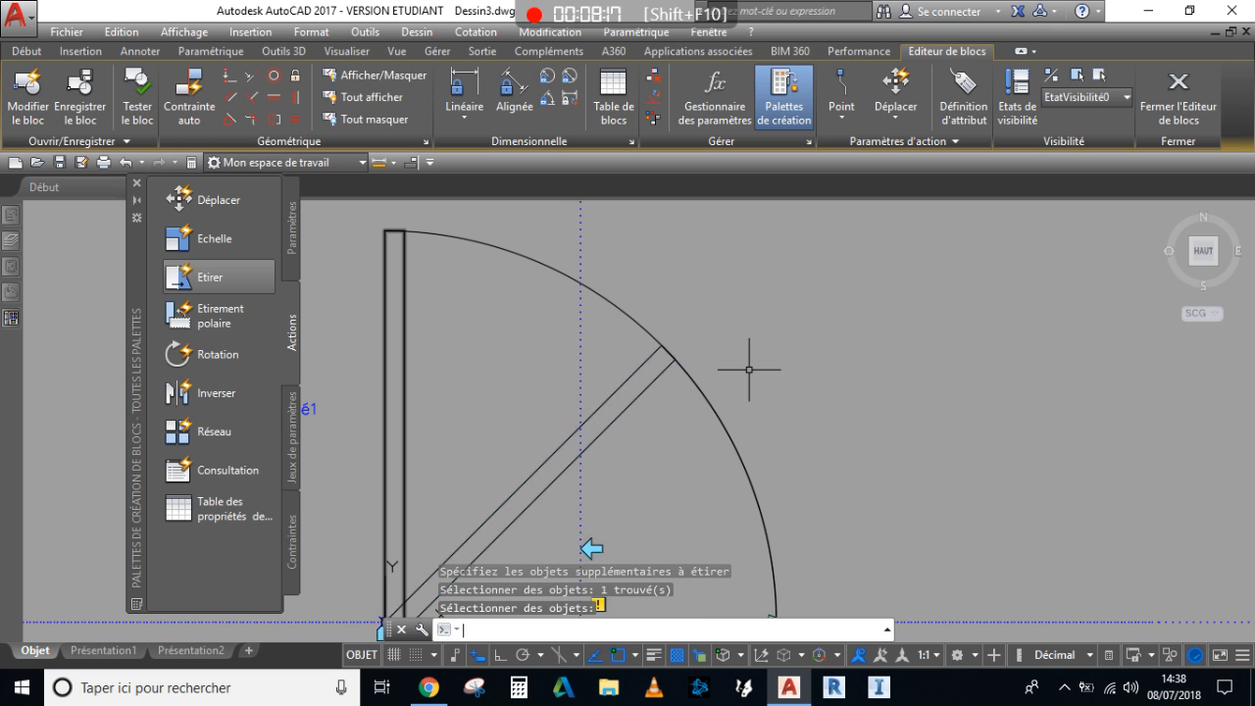
Edit the angle offset (Décalage d'angle) of the diagonal leaf's stretch action, Etirer1.
{"action": "scroll", "coordinate": [751, 368], "scroll_direction": "down", "scroll_amount": 4}
{"action": "scroll", "coordinate": [834, 534], "scroll_direction": "up", "scroll_amount": 2}
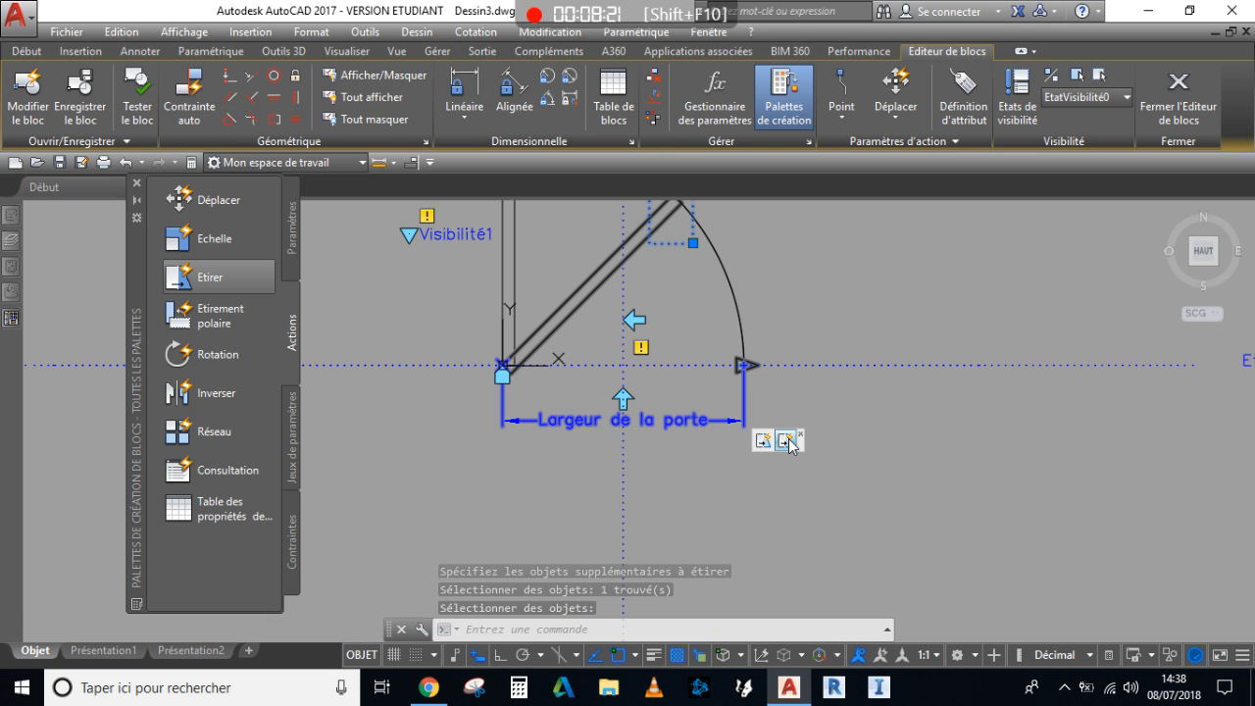
{"action": "mouse_move", "coordinate": [12, 269]}
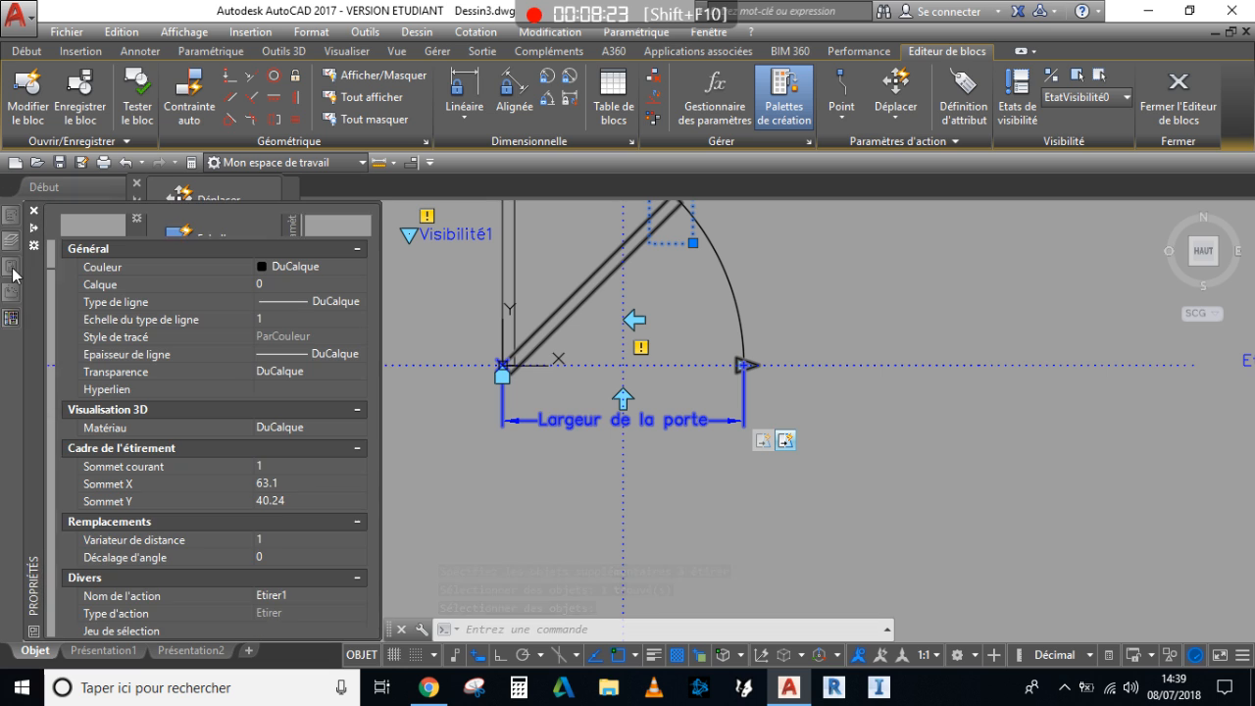
{"action": "left_click", "coordinate": [260, 557]}
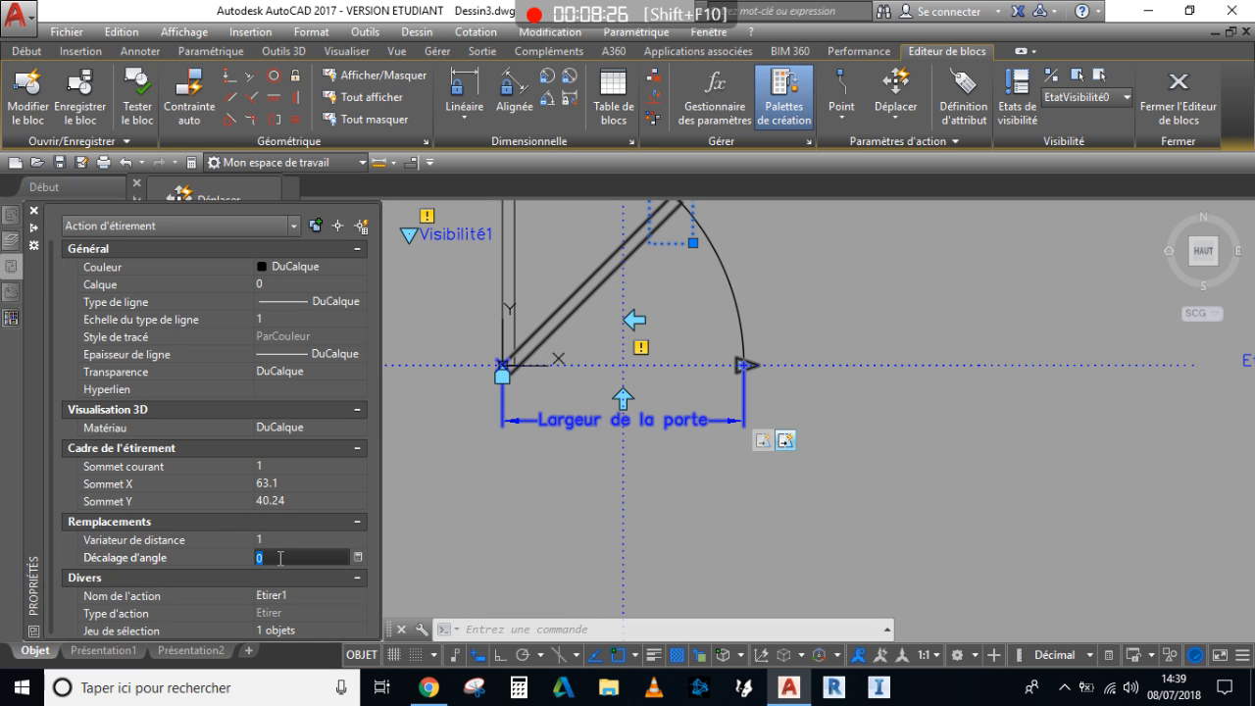
{"action": "key", "text": "Return"}
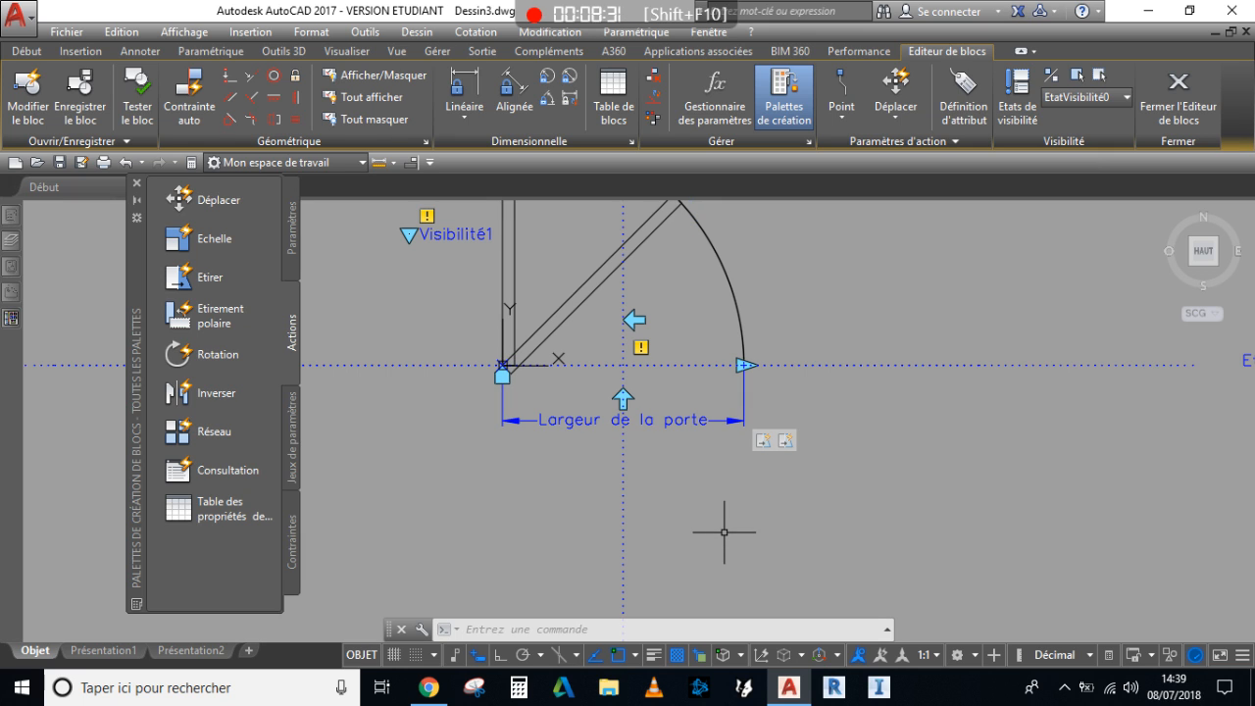
Add a Scale action to the Largeur de la porte parameter with both swing arc segments as its selection set.
{"action": "scroll", "coordinate": [736, 495], "scroll_direction": "down", "scroll_amount": 2}
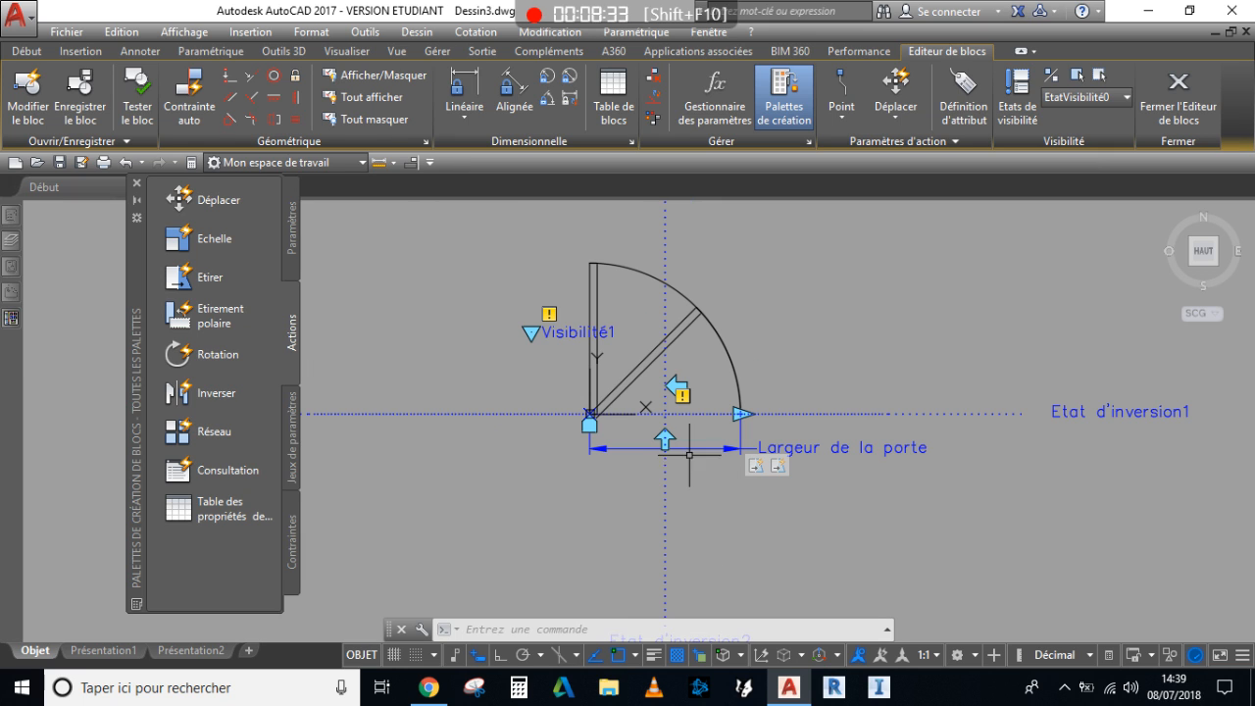
{"action": "scroll", "coordinate": [723, 496], "scroll_direction": "up", "scroll_amount": 2}
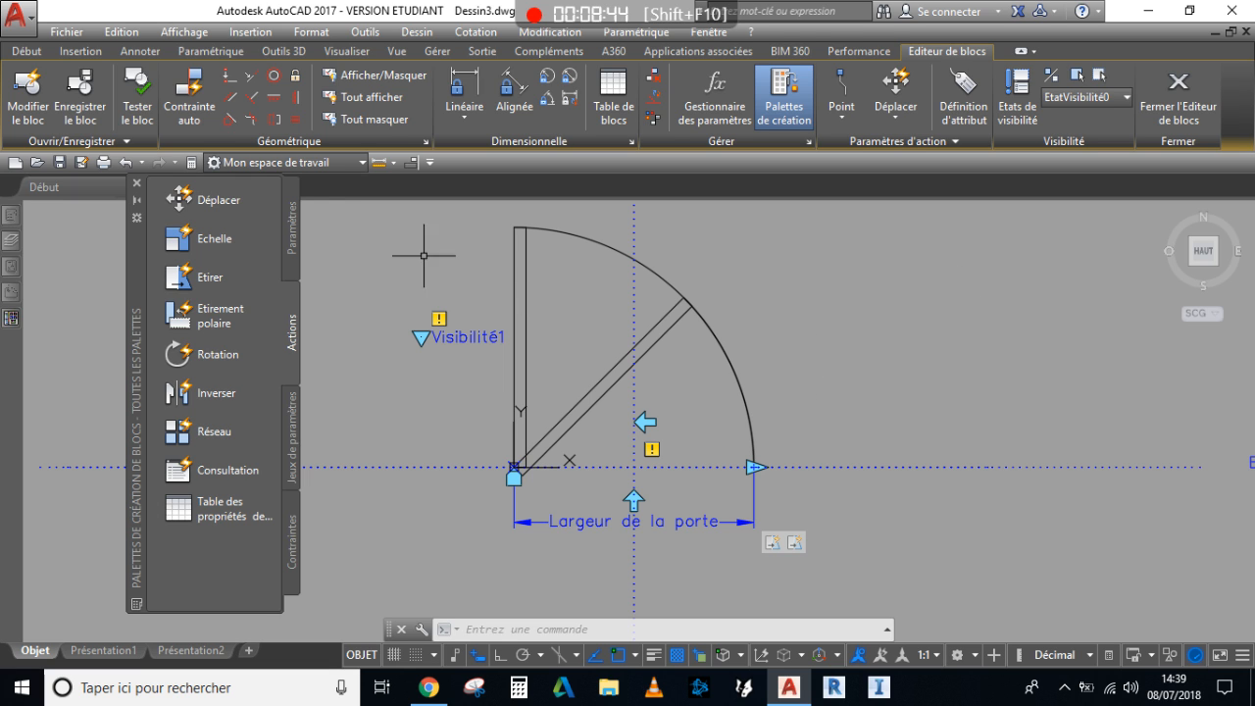
{"action": "left_click", "coordinate": [215, 238]}
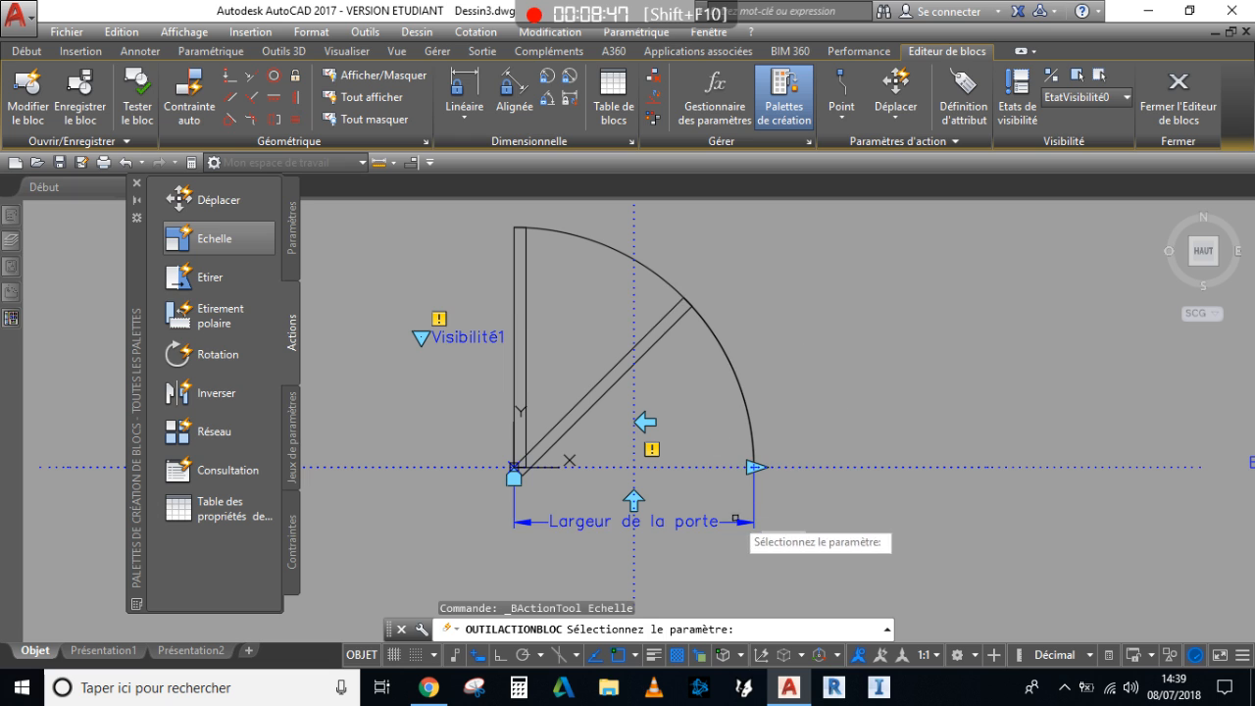
{"action": "left_click", "coordinate": [755, 498]}
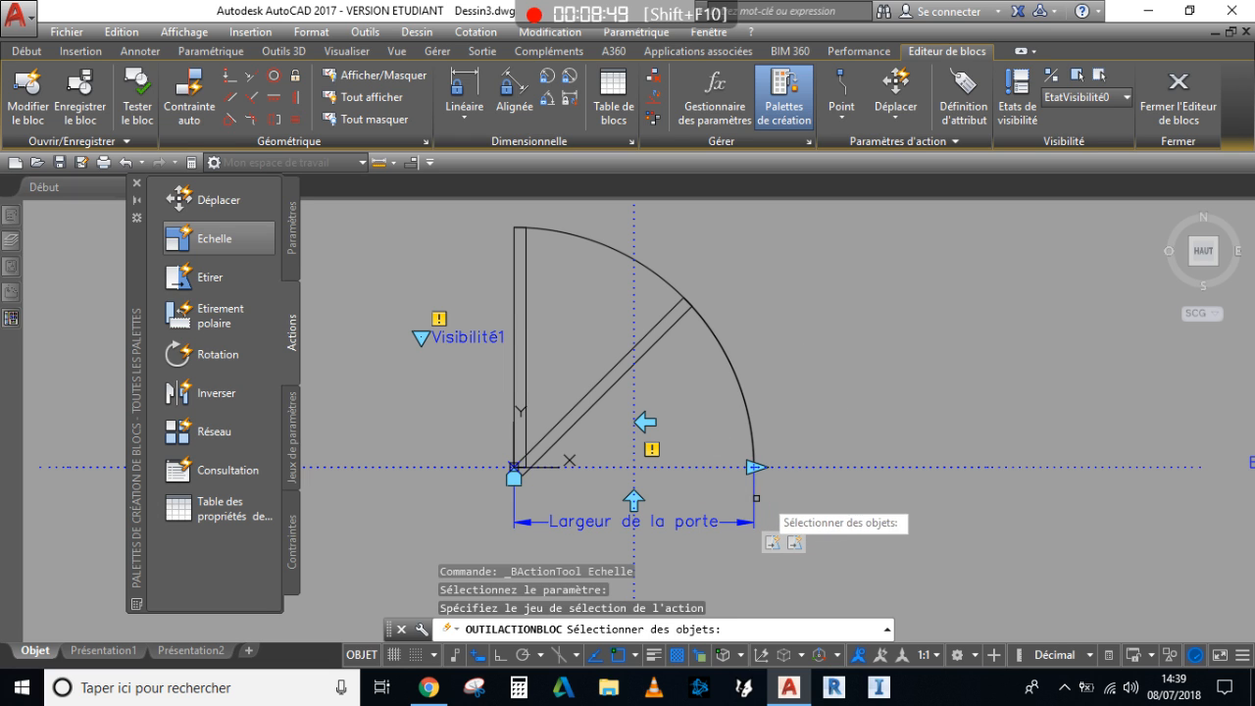
{"action": "left_click", "coordinate": [748, 391]}
{"action": "left_click", "coordinate": [835, 447]}
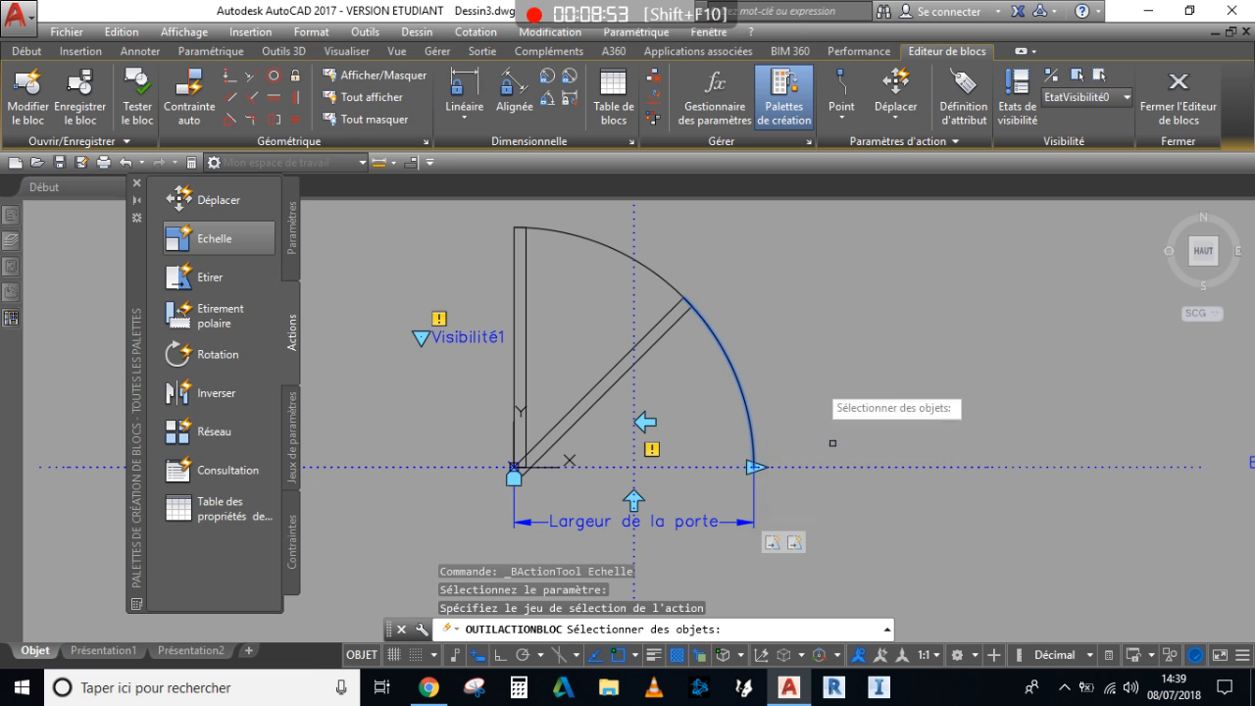
{"action": "left_click", "coordinate": [658, 275]}
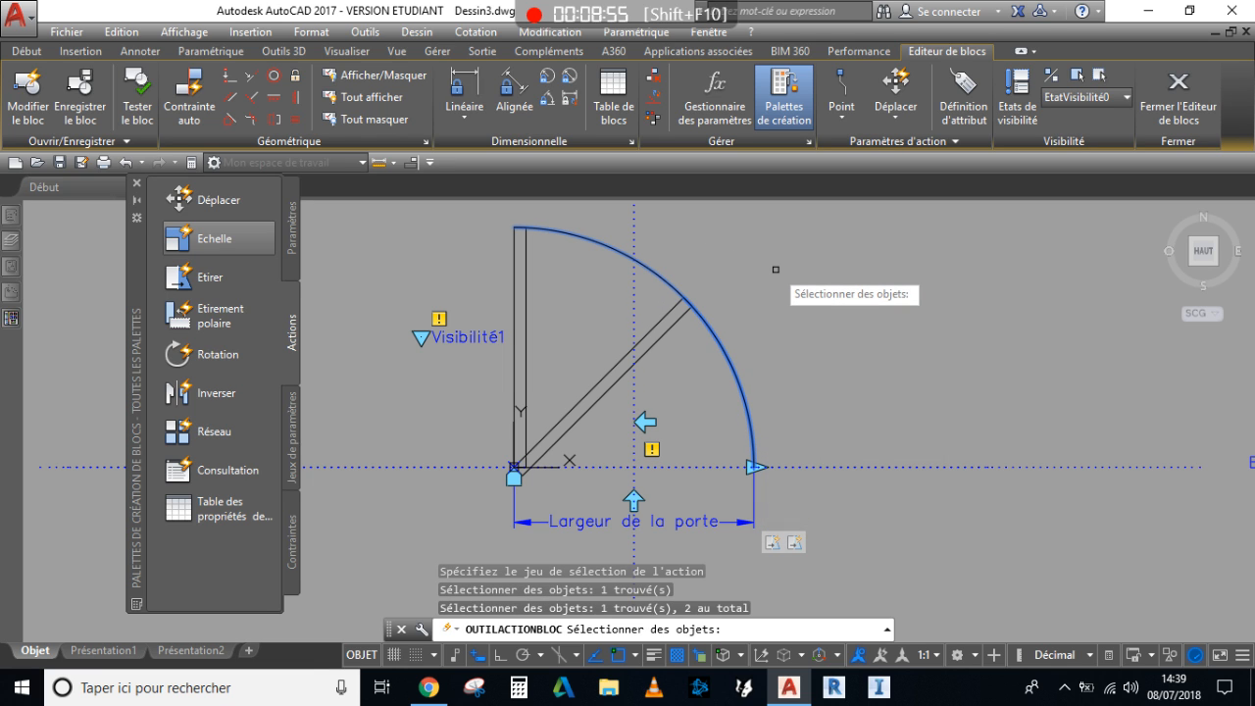
{"action": "key", "text": "Return"}
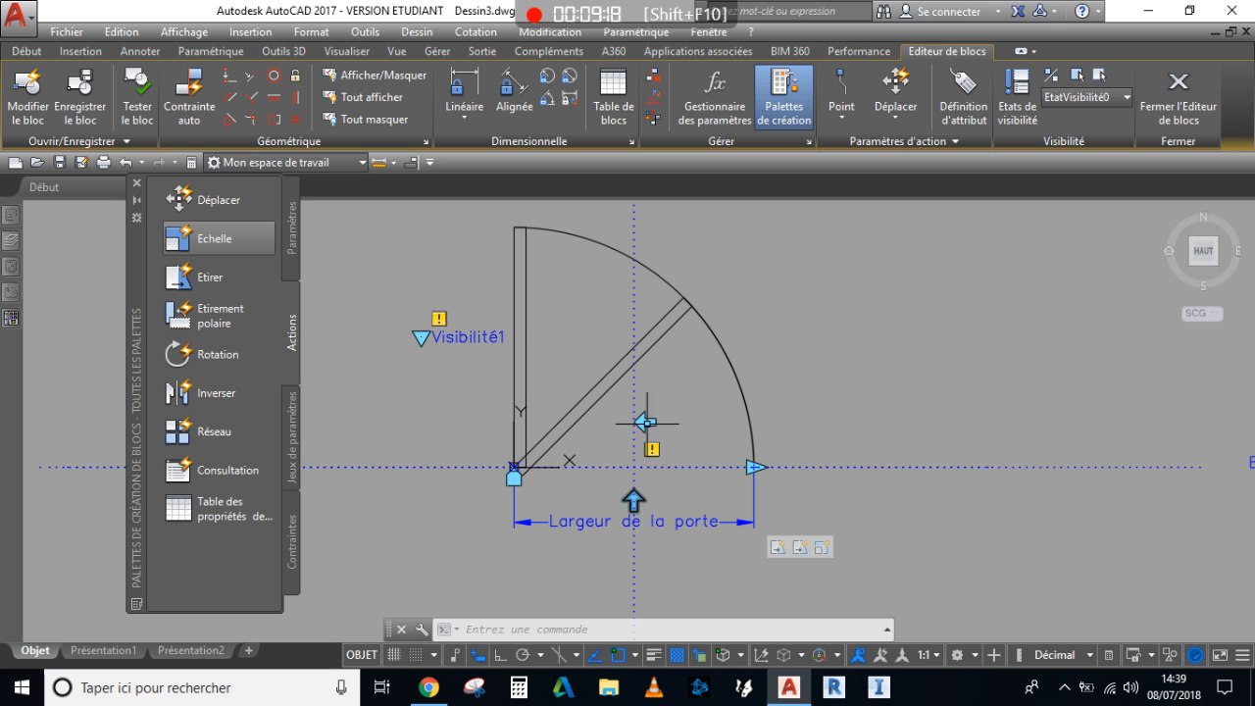
Add a Move action to Largeur de la porte's right endpoint, selecting both flip parameters and their flip arrows.
{"action": "scroll", "coordinate": [733, 420], "scroll_direction": "down", "scroll_amount": 2}
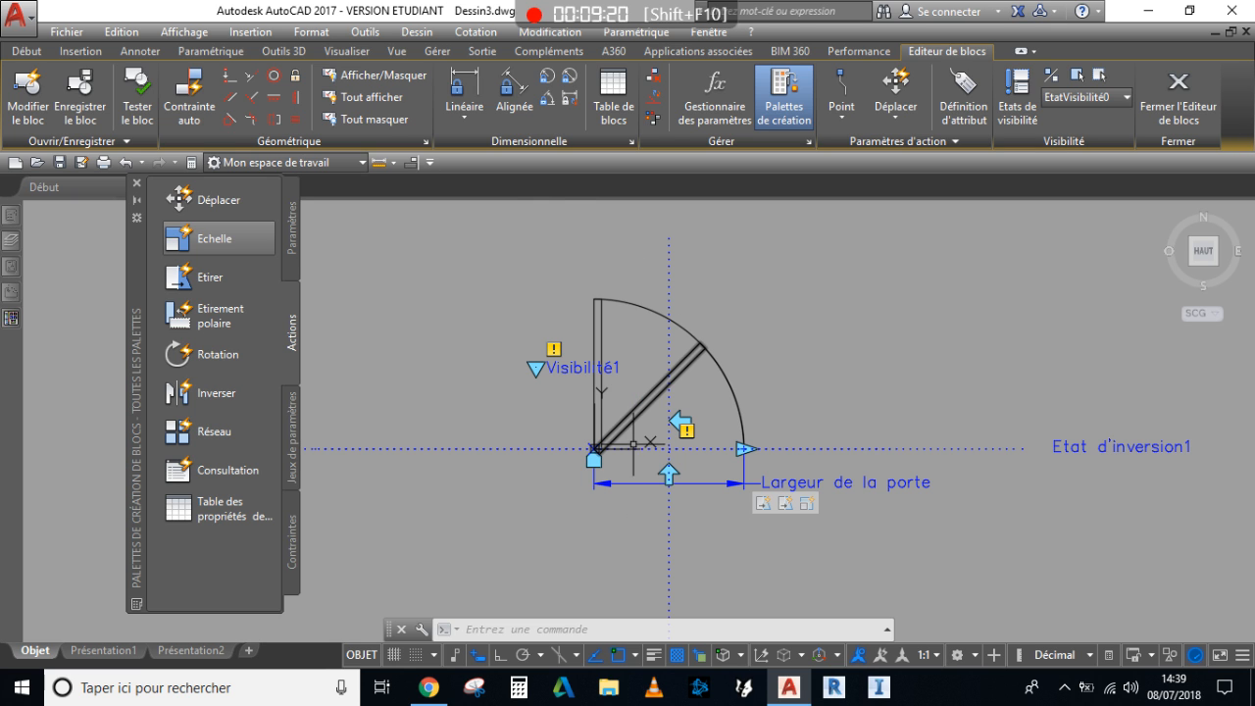
{"action": "scroll", "coordinate": [696, 470], "scroll_direction": "up", "scroll_amount": 2}
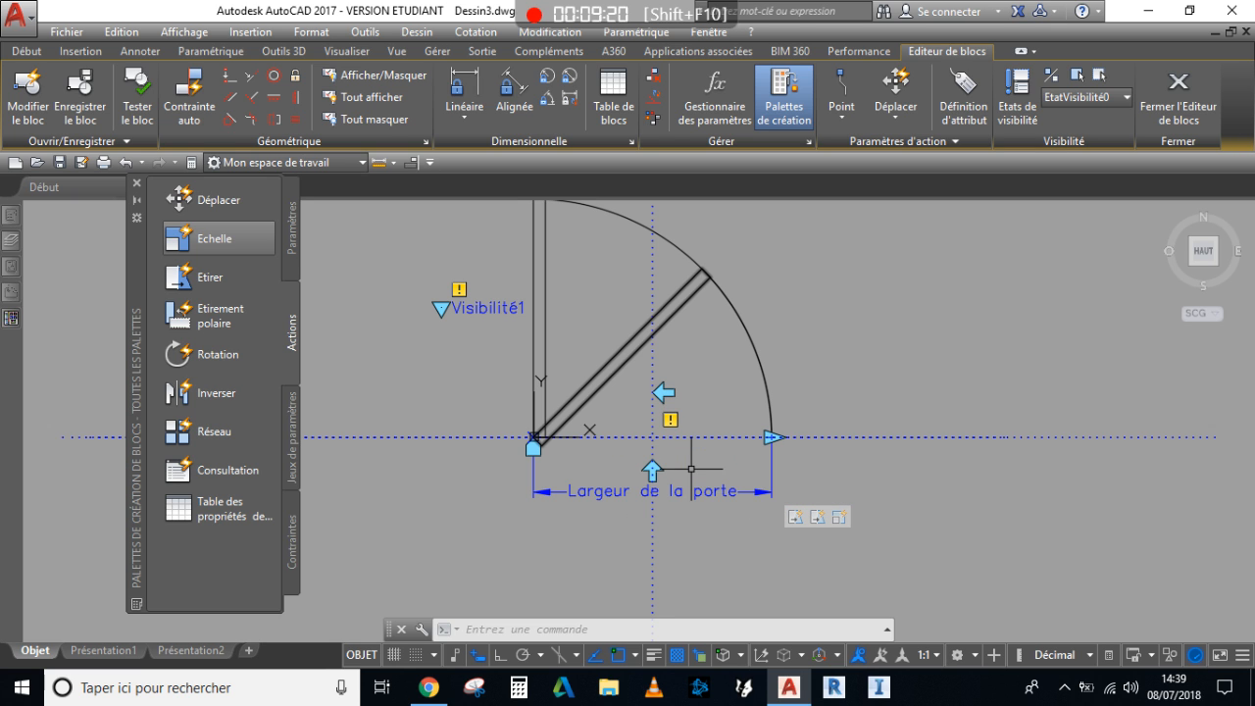
{"action": "left_click", "coordinate": [211, 200]}
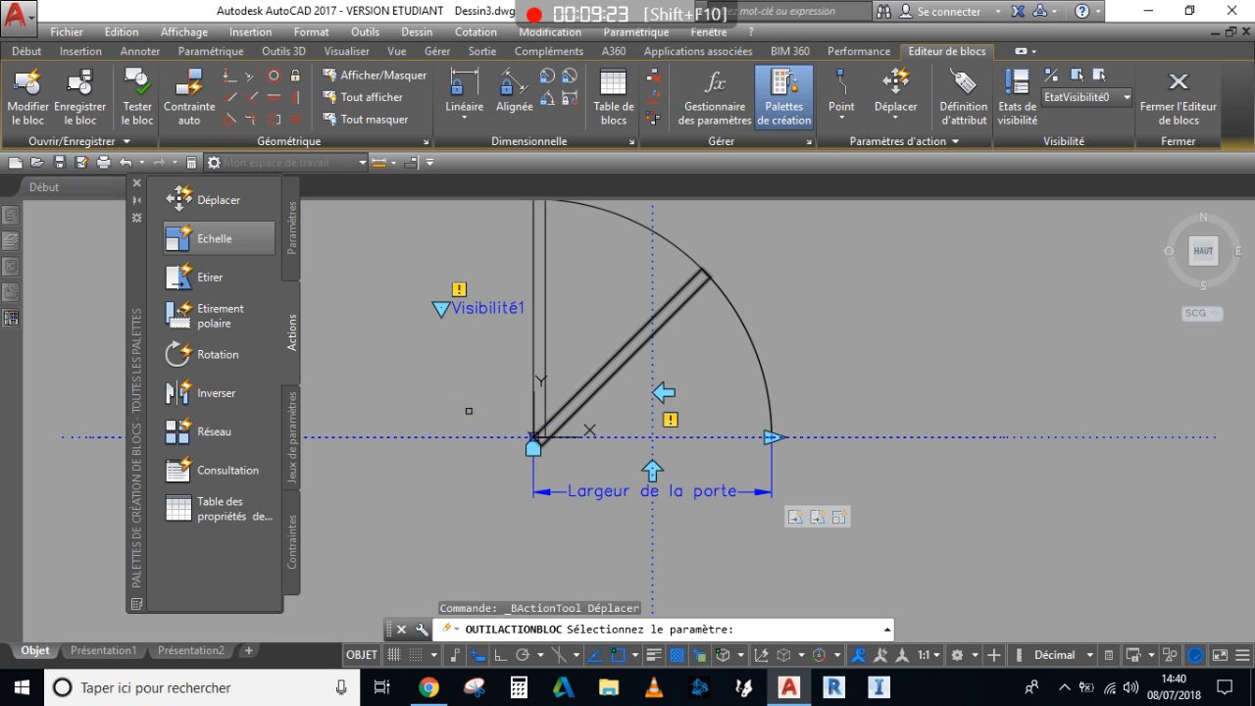
{"action": "left_click", "coordinate": [771, 467]}
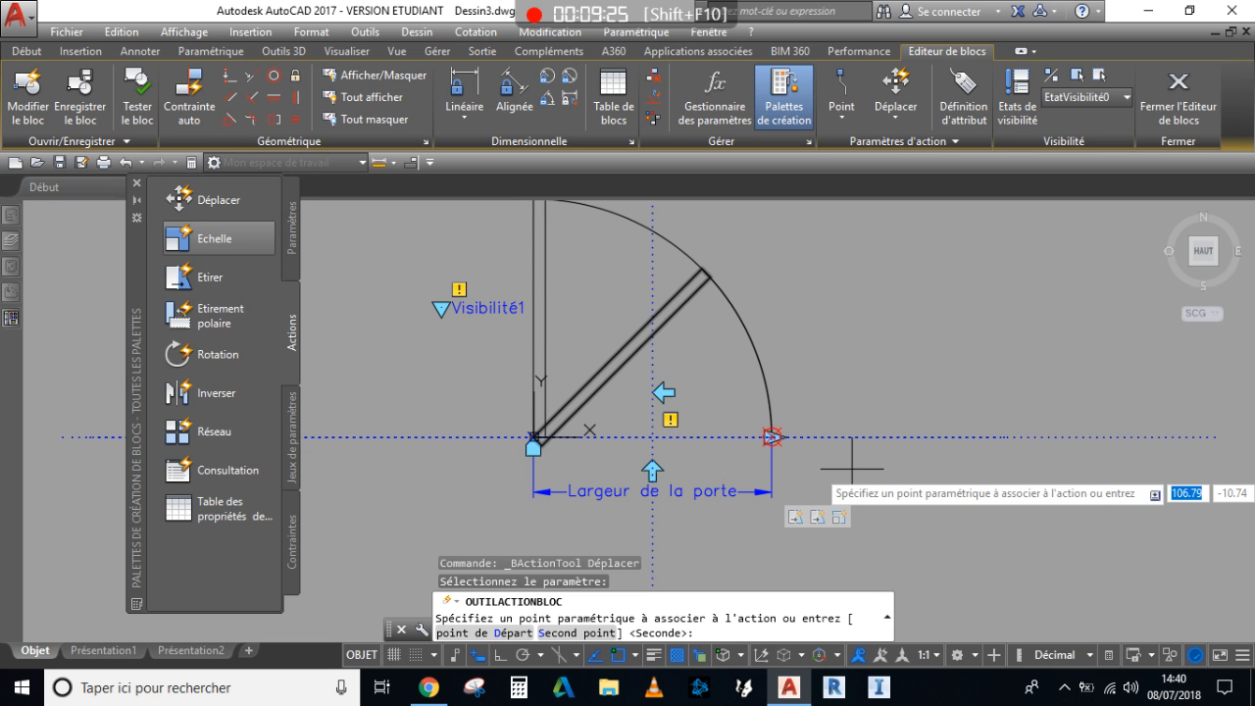
{"action": "left_click", "coordinate": [771, 436]}
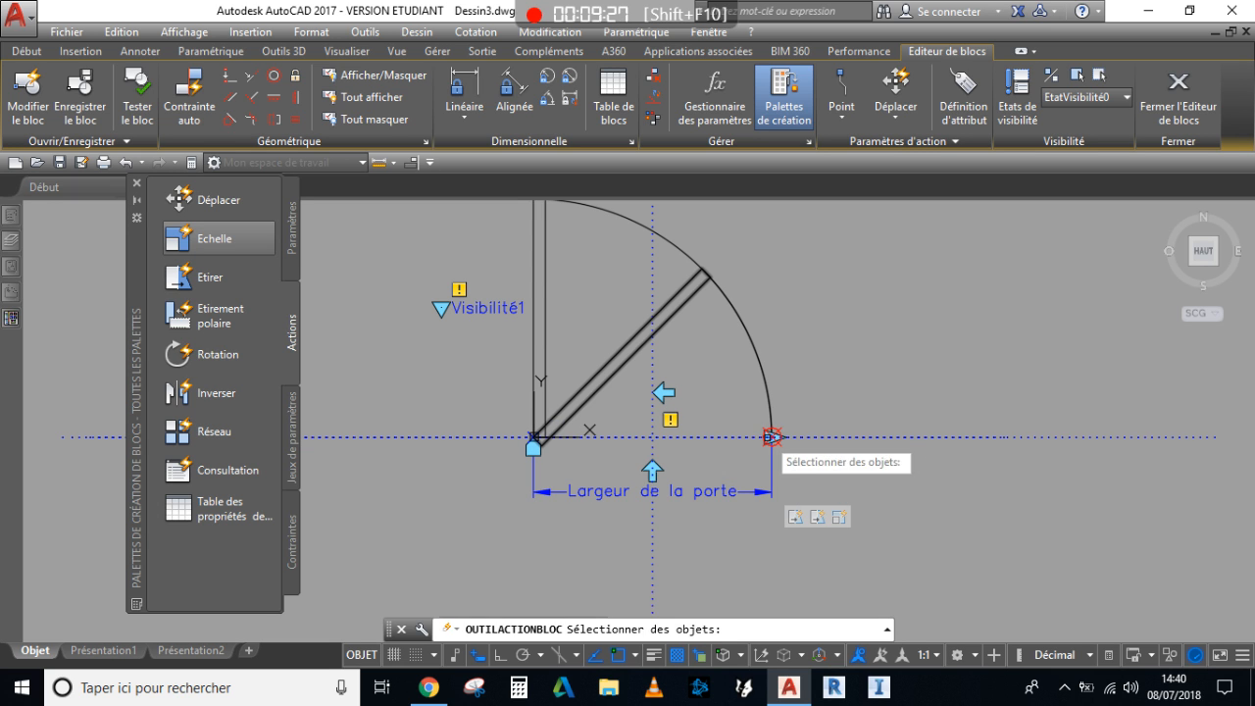
{"action": "left_click", "coordinate": [850, 436]}
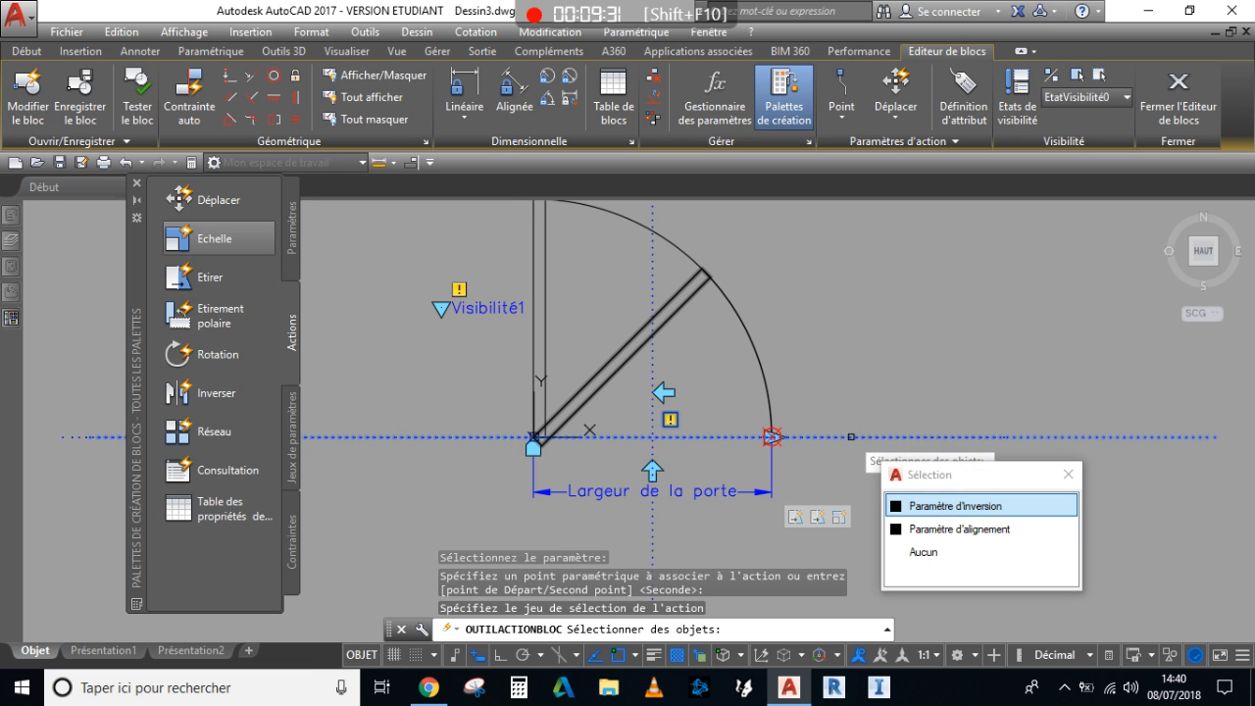
{"action": "left_click", "coordinate": [948, 509]}
{"action": "left_click", "coordinate": [653, 265]}
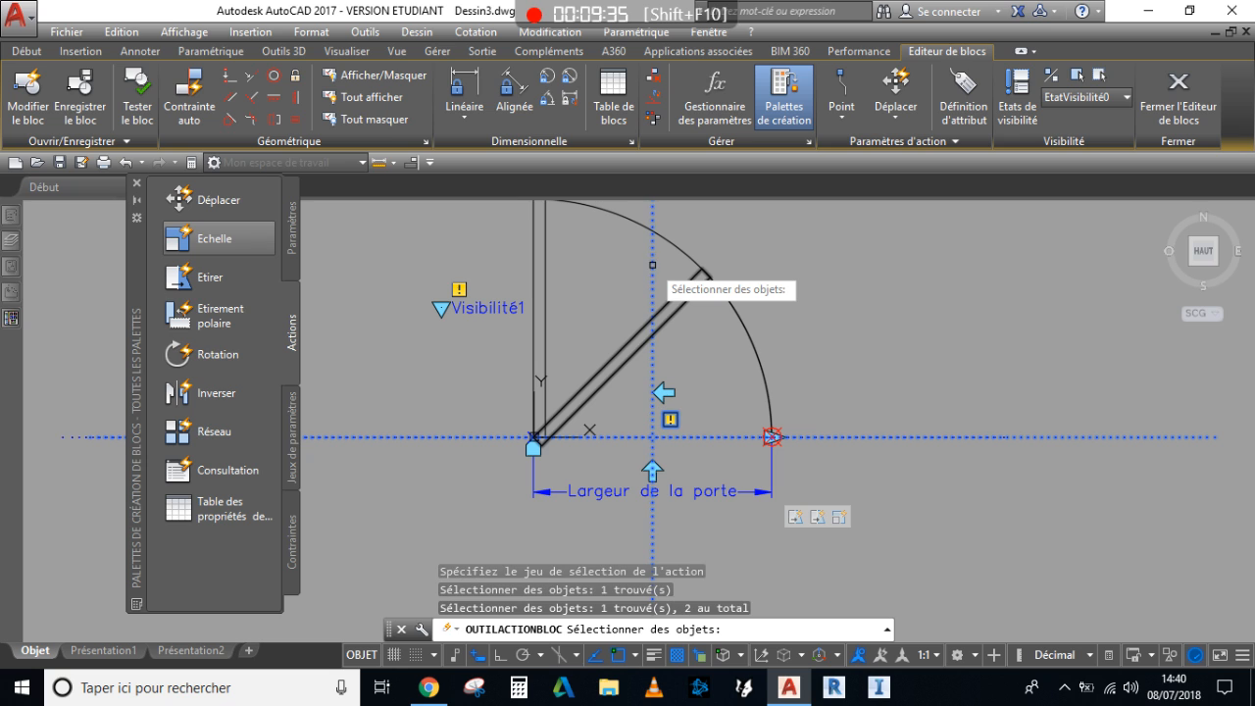
{"action": "left_click", "coordinate": [671, 391]}
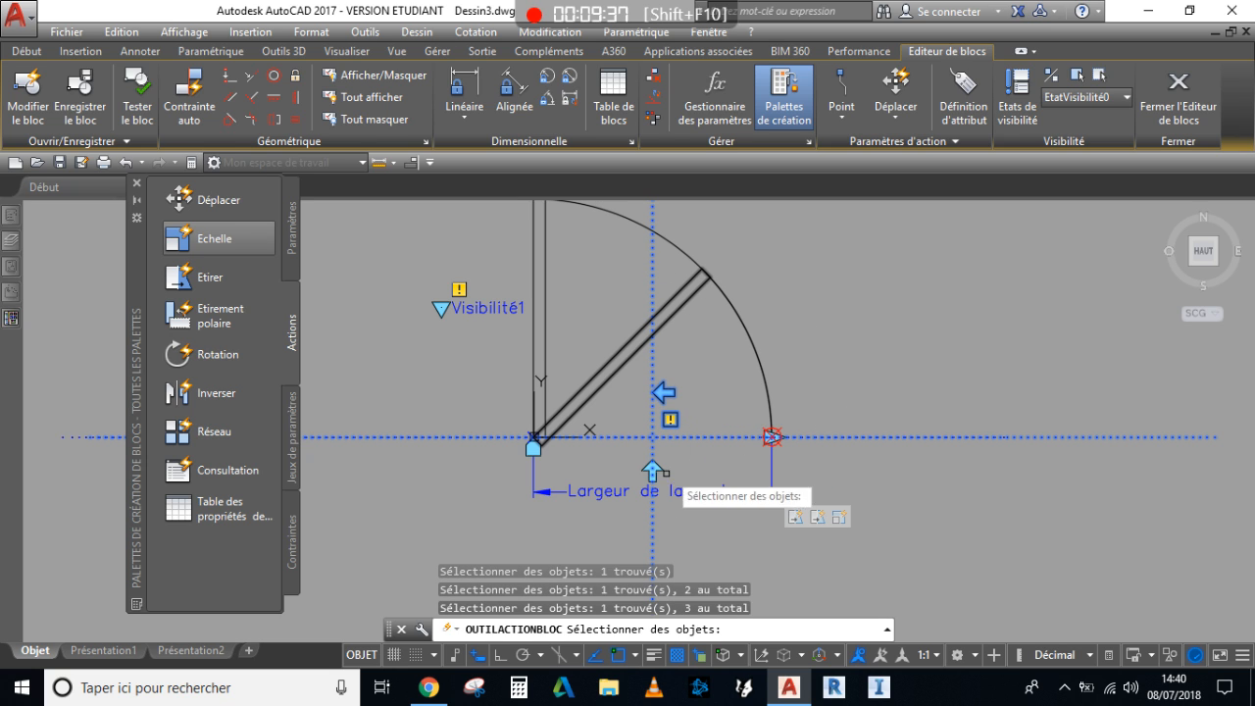
{"action": "scroll", "coordinate": [659, 470], "scroll_direction": "up", "scroll_amount": 3}
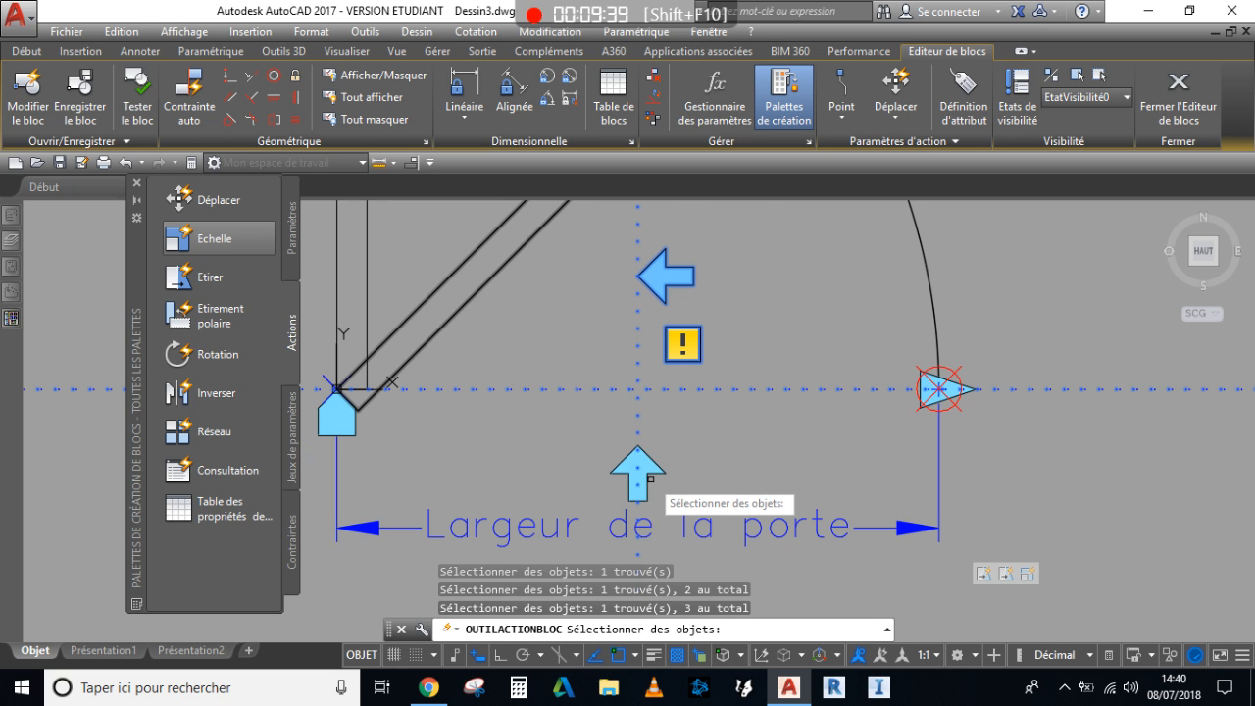
{"action": "left_click", "coordinate": [659, 471]}
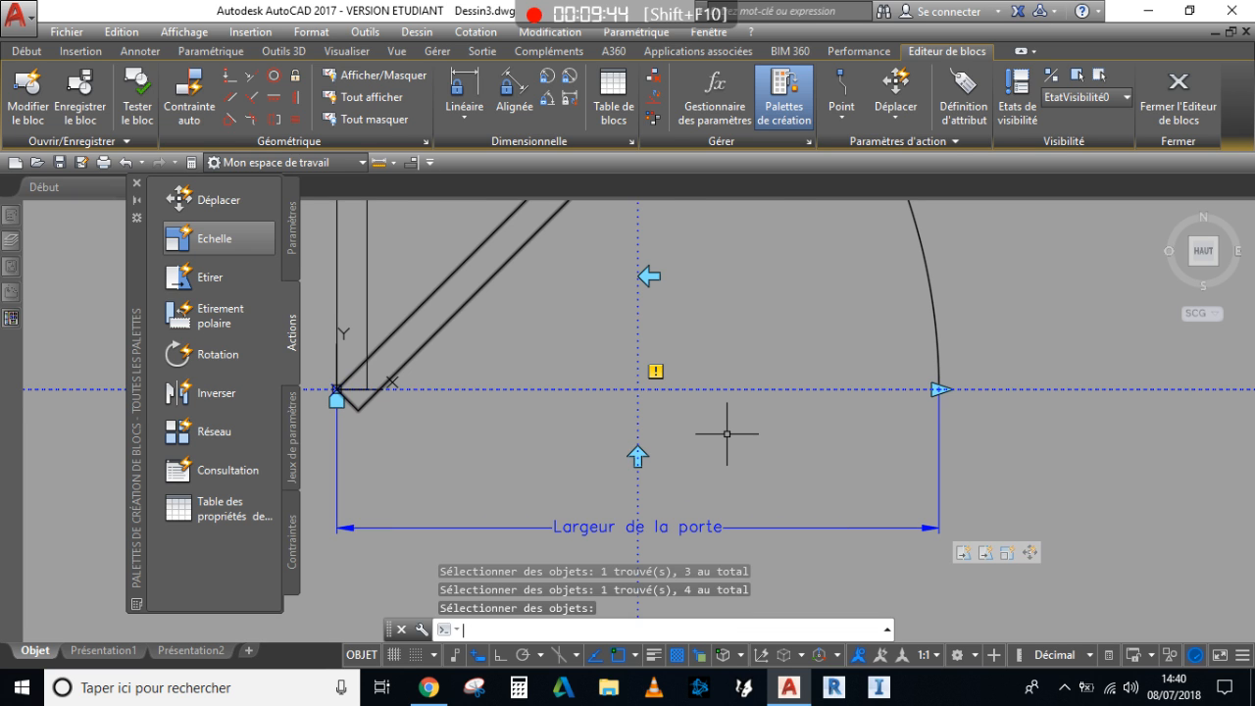
{"action": "scroll", "coordinate": [728, 431], "scroll_direction": "down", "scroll_amount": 2}
{"action": "key", "text": "Return"}
Set the distance multiplier (Variateur de distance) of the Move action on Largeur de la porte to 0.5.
{"action": "scroll", "coordinate": [943, 534], "scroll_direction": "up", "scroll_amount": 2}
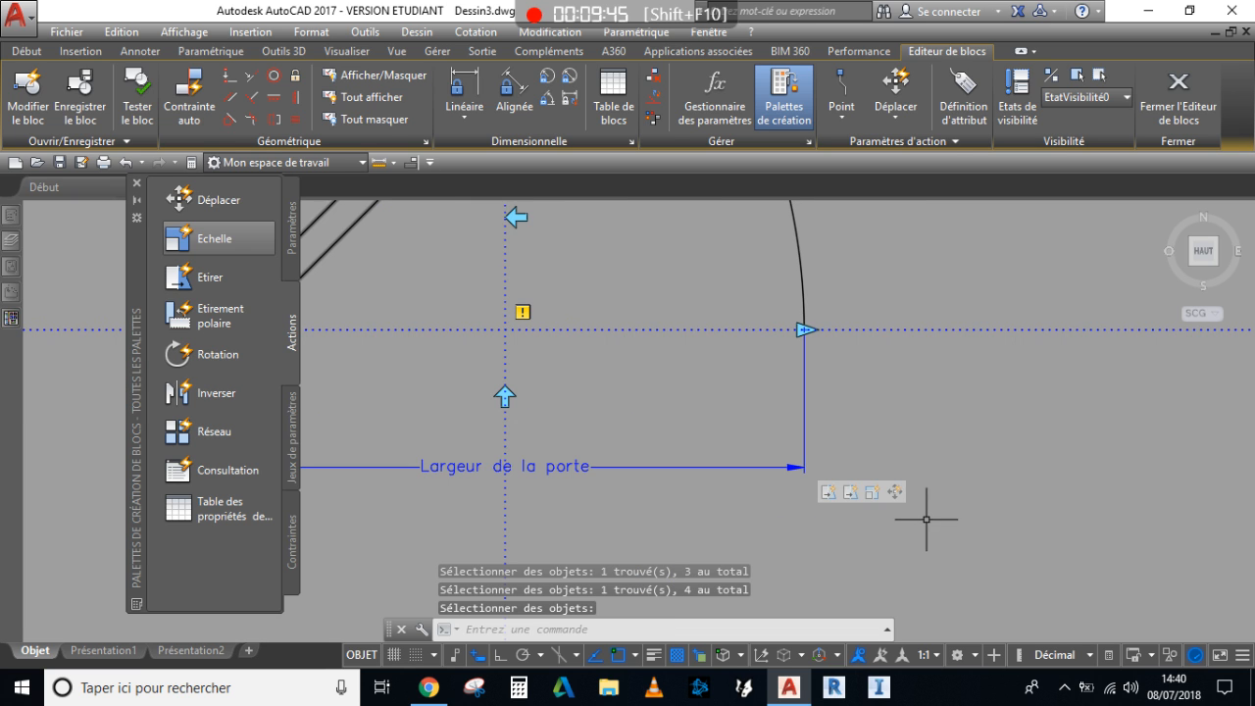
{"action": "key", "text": "ctrl"}
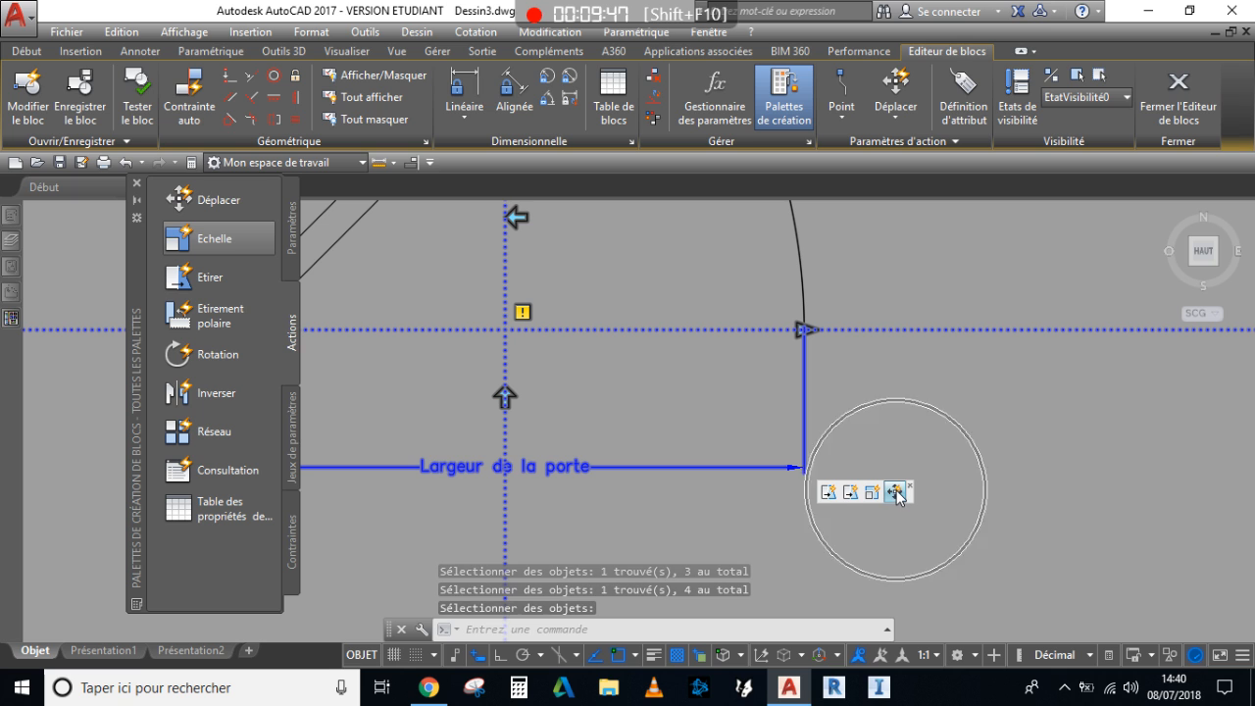
{"action": "key", "text": "ctrl"}
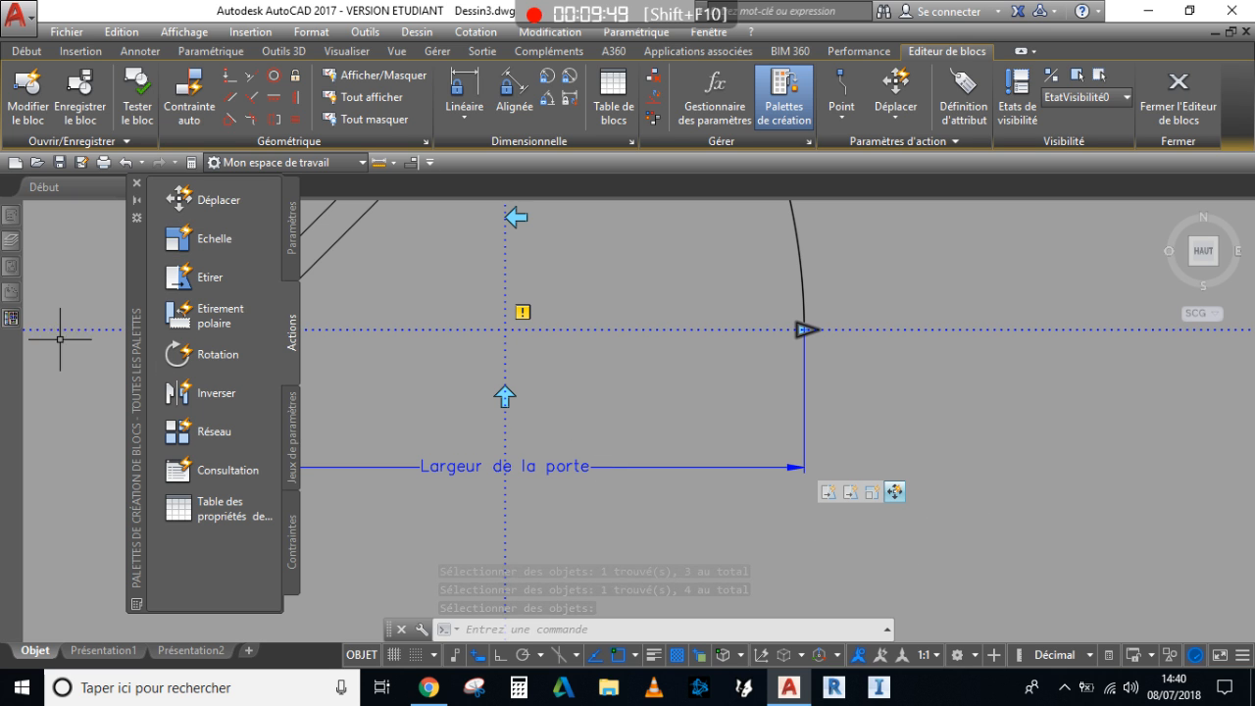
{"action": "mouse_move", "coordinate": [12, 274]}
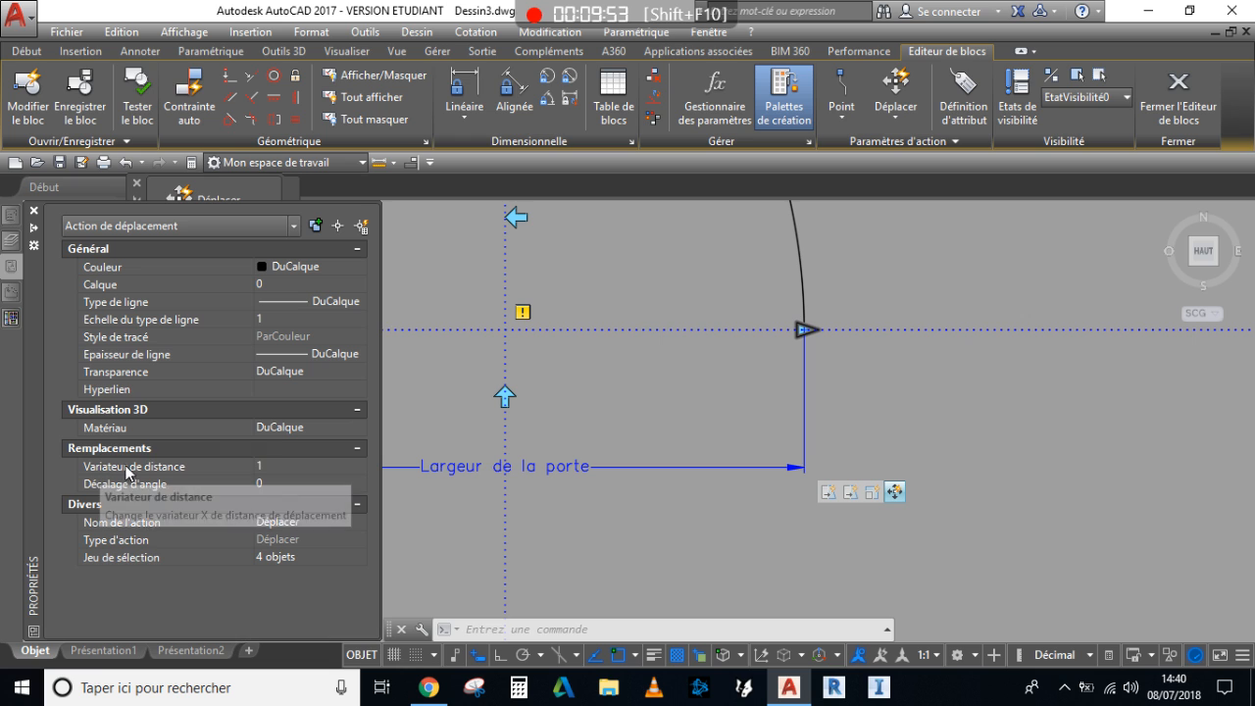
{"action": "left_click", "coordinate": [290, 466]}
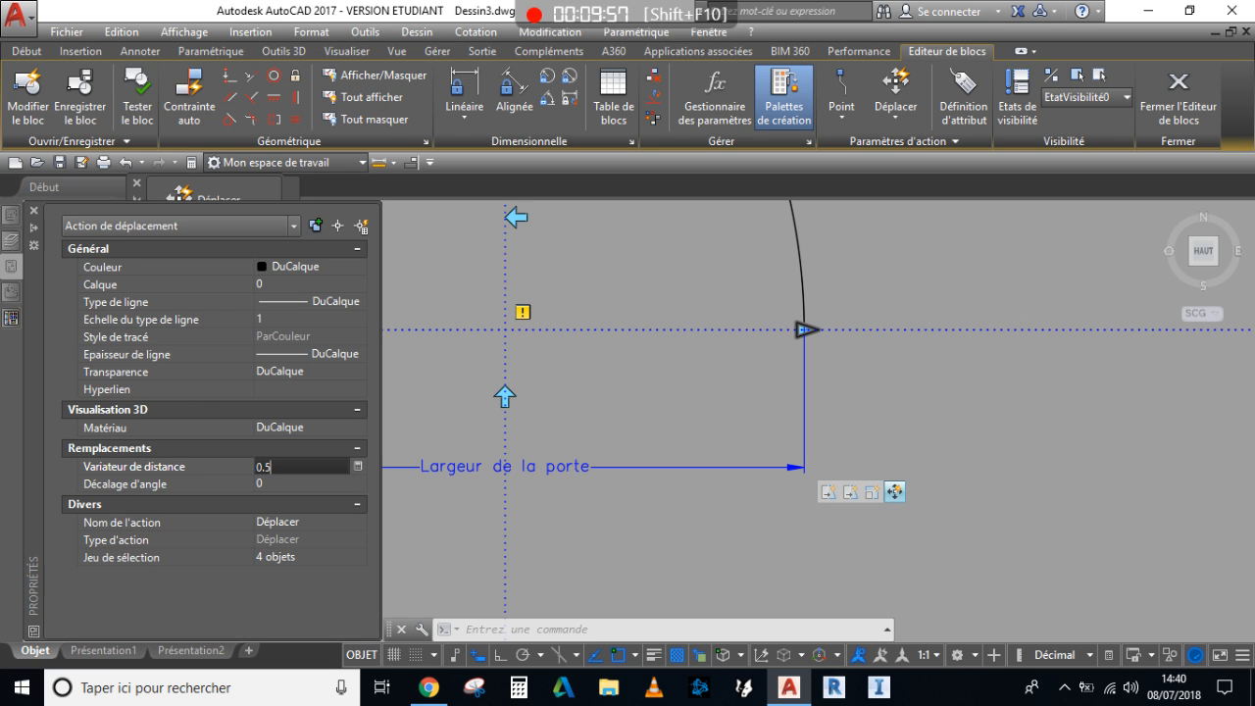
{"action": "key", "text": "Return"}
{"action": "key", "text": "Escape"}
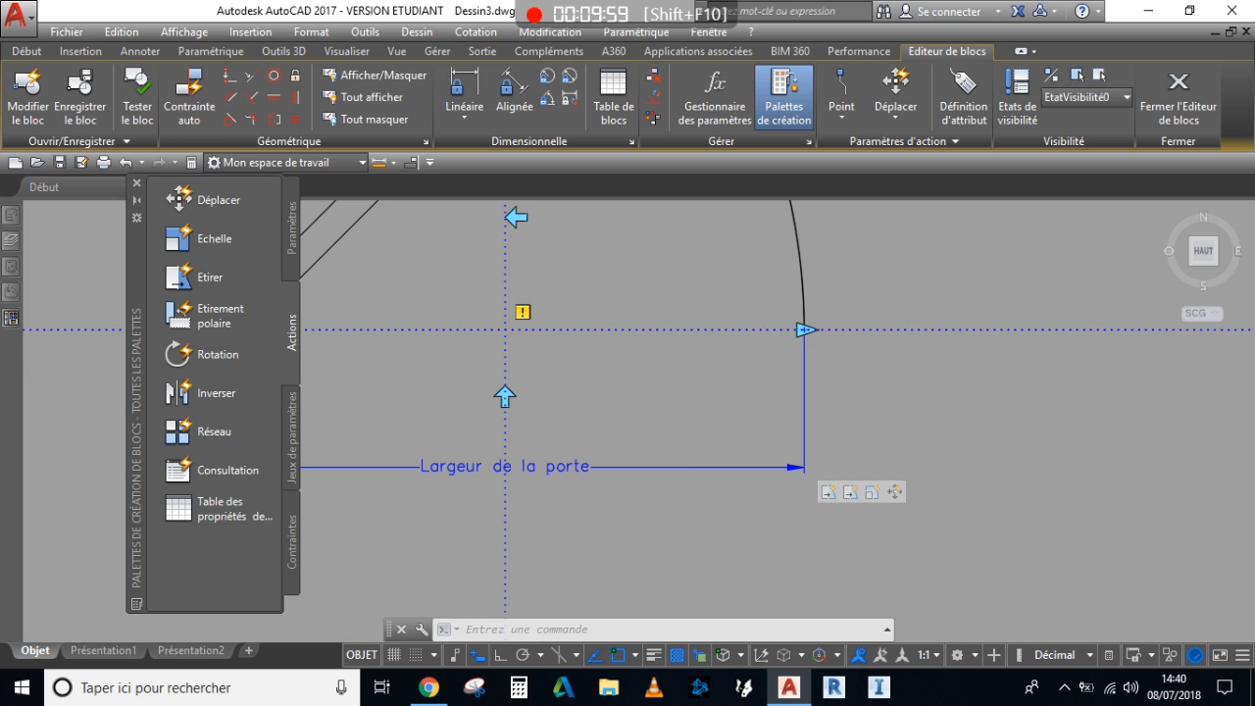
{"action": "scroll", "coordinate": [633, 503], "scroll_direction": "down", "scroll_amount": 4}
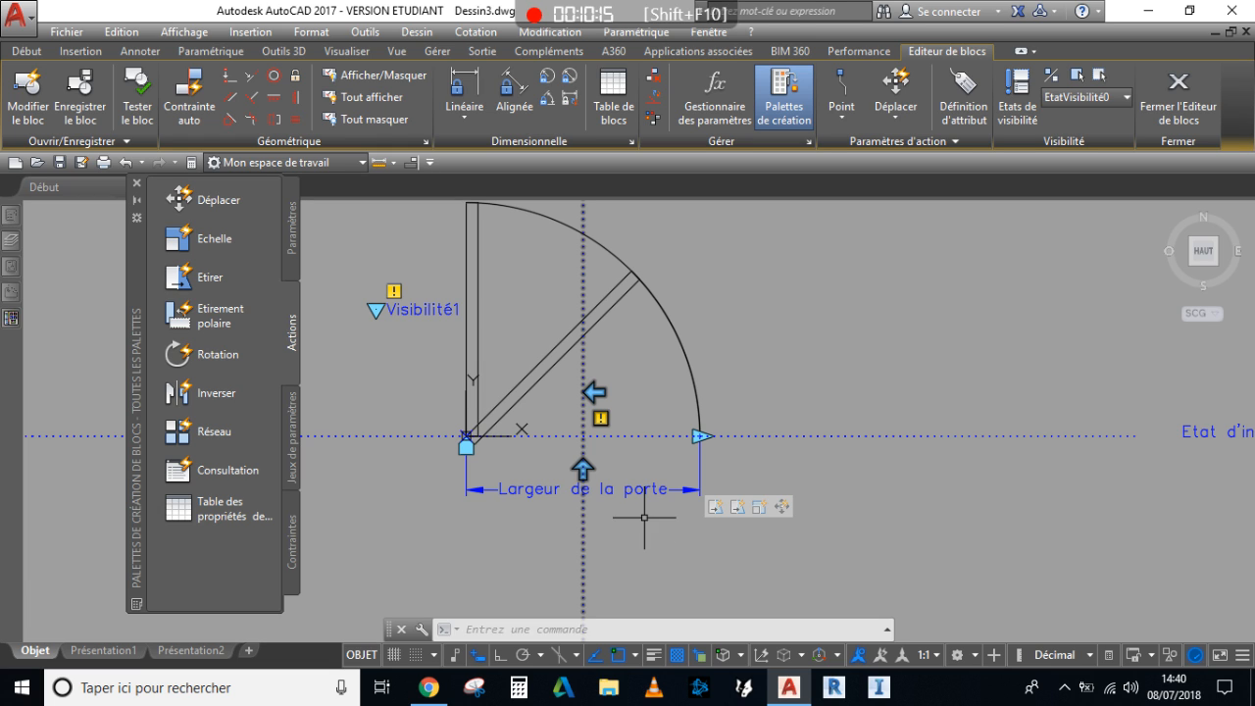
{"action": "key", "text": "Escape"}
{"action": "key", "text": "Escape"}
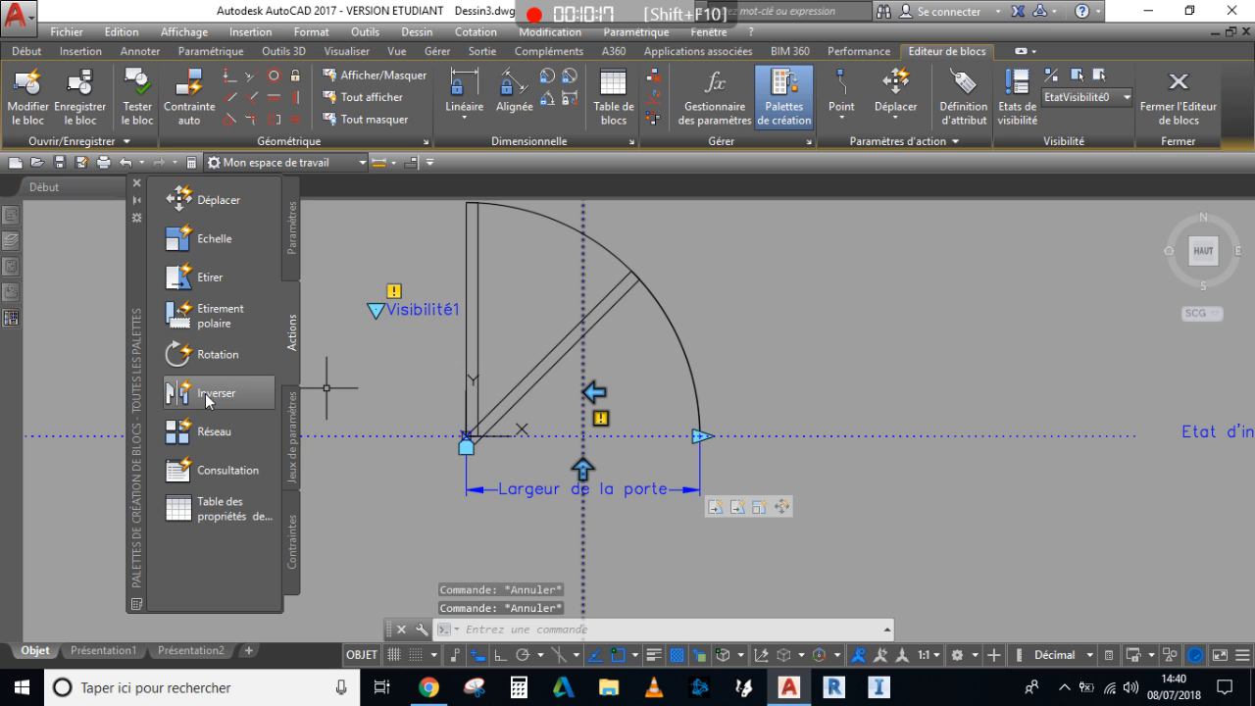
{"action": "left_click", "coordinate": [210, 393]}
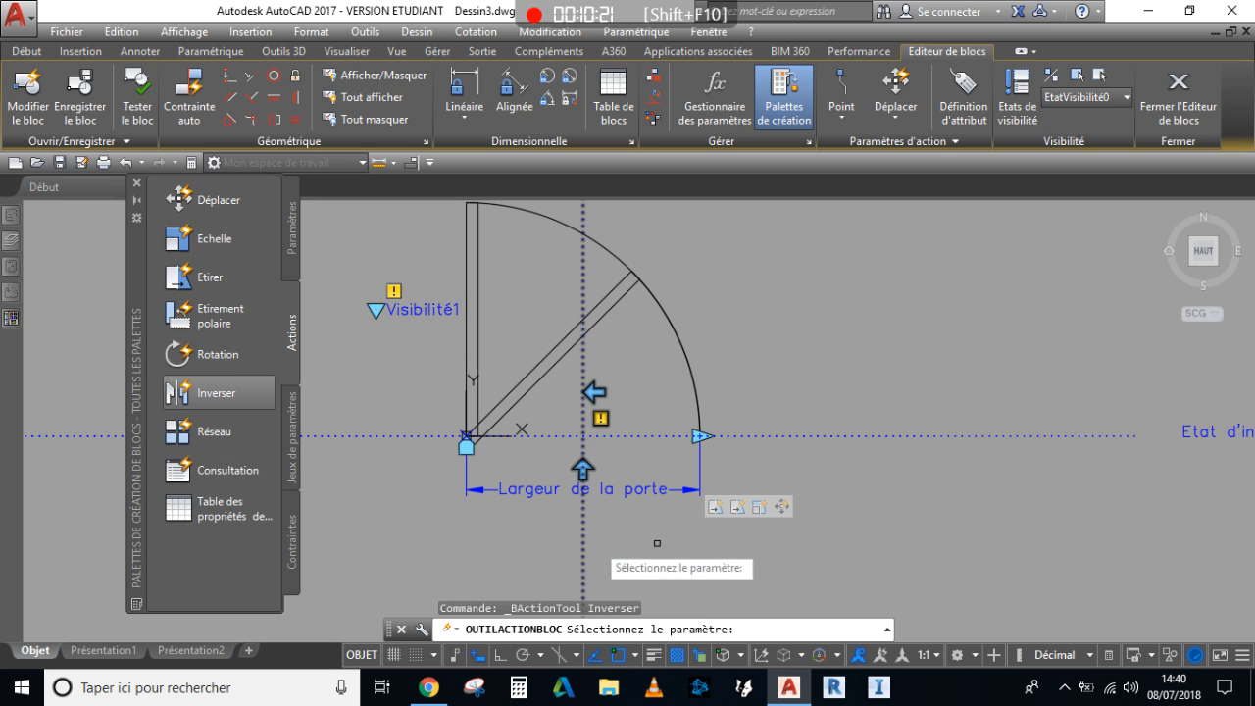
{"action": "scroll", "coordinate": [844, 529], "scroll_direction": "down", "scroll_amount": 1}
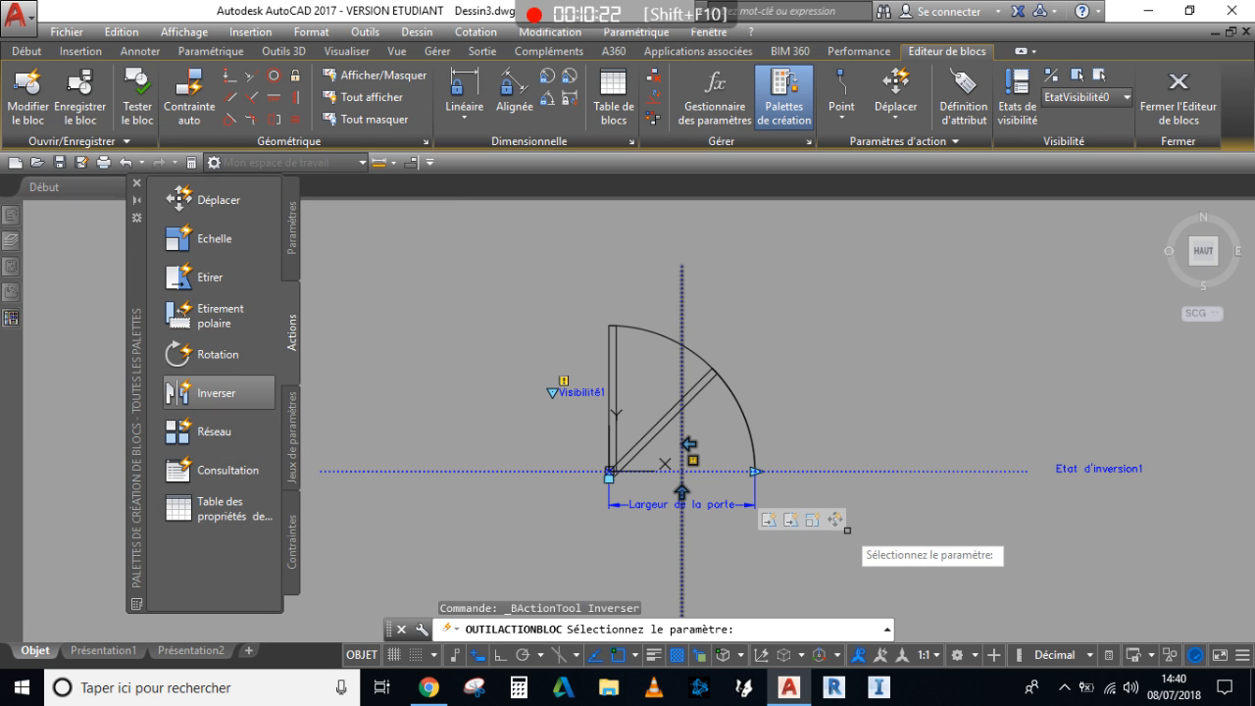
{"action": "left_click", "coordinate": [909, 461]}
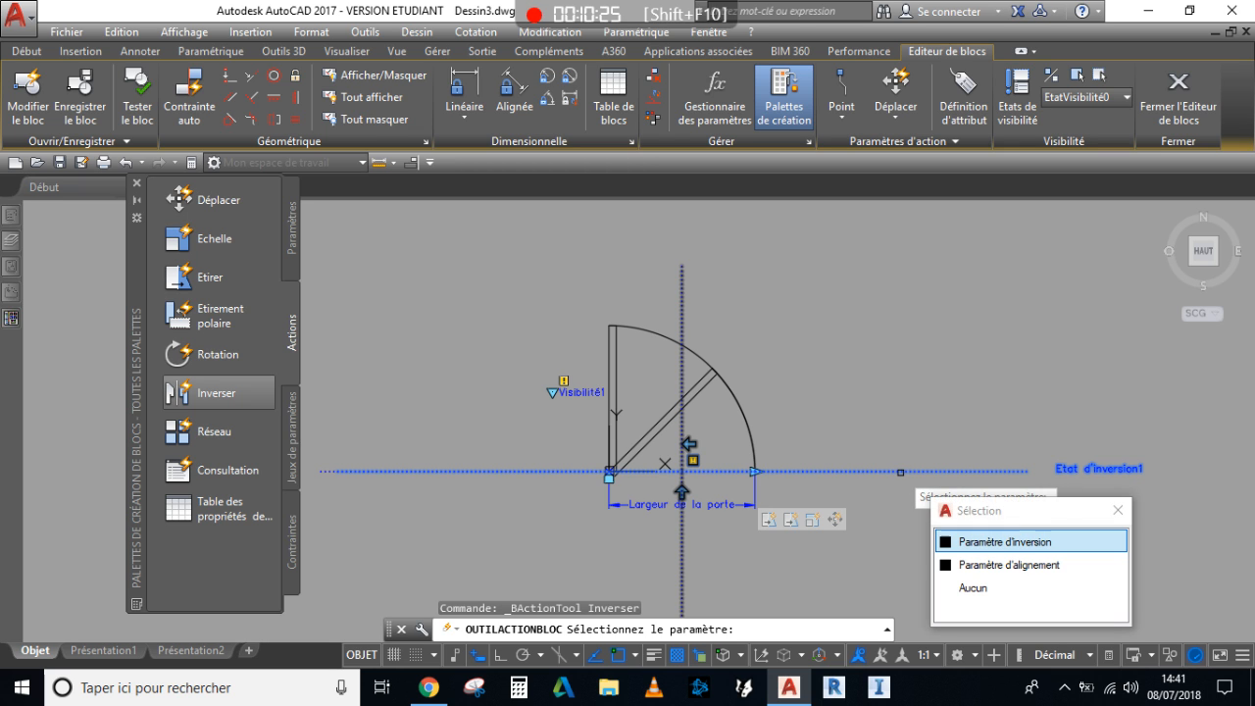
{"action": "left_click", "coordinate": [1000, 542]}
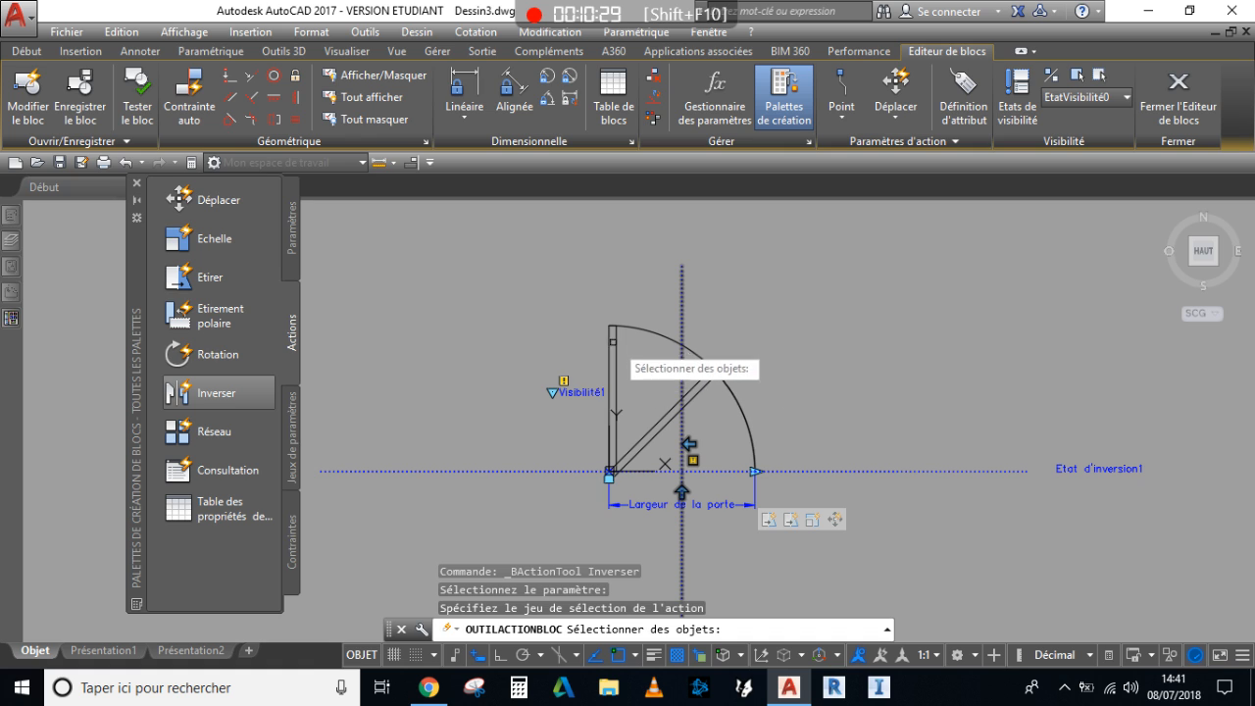
{"action": "scroll", "coordinate": [639, 361], "scroll_direction": "up", "scroll_amount": 2}
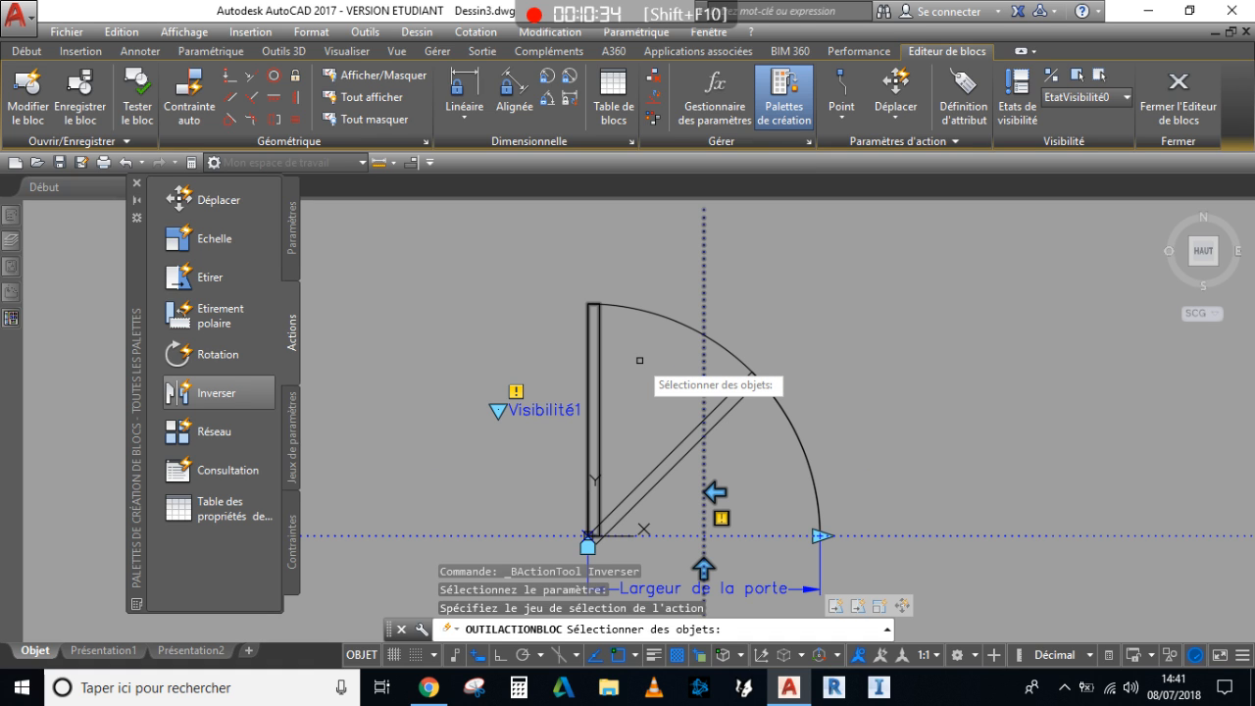
{"action": "type", "text": "tout"}
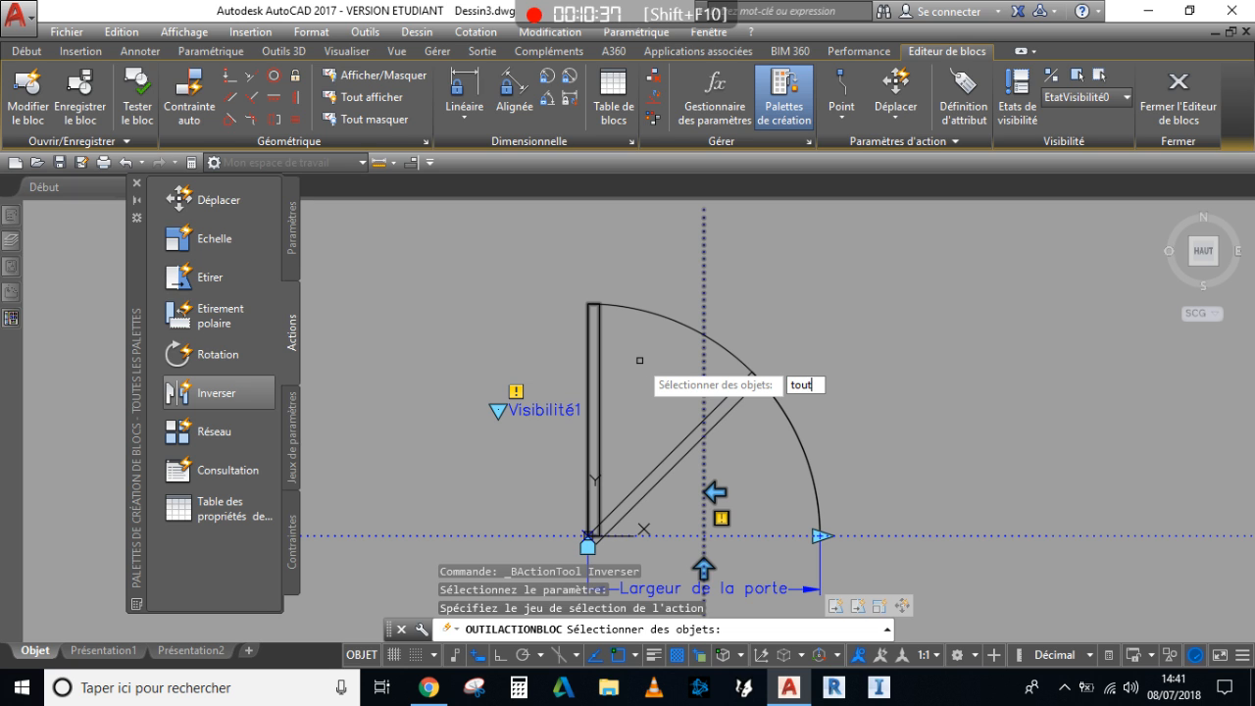
{"action": "key", "text": "Return"}
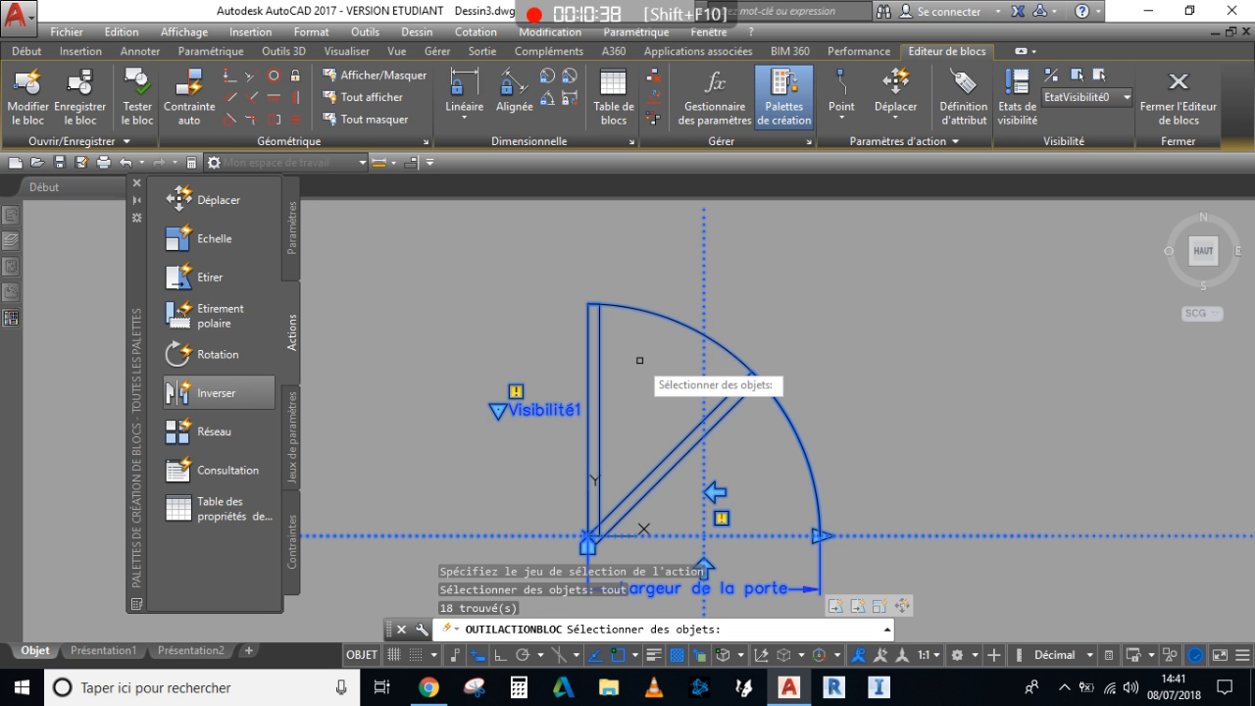
{"action": "scroll", "coordinate": [640, 361], "scroll_direction": "down", "scroll_amount": 1}
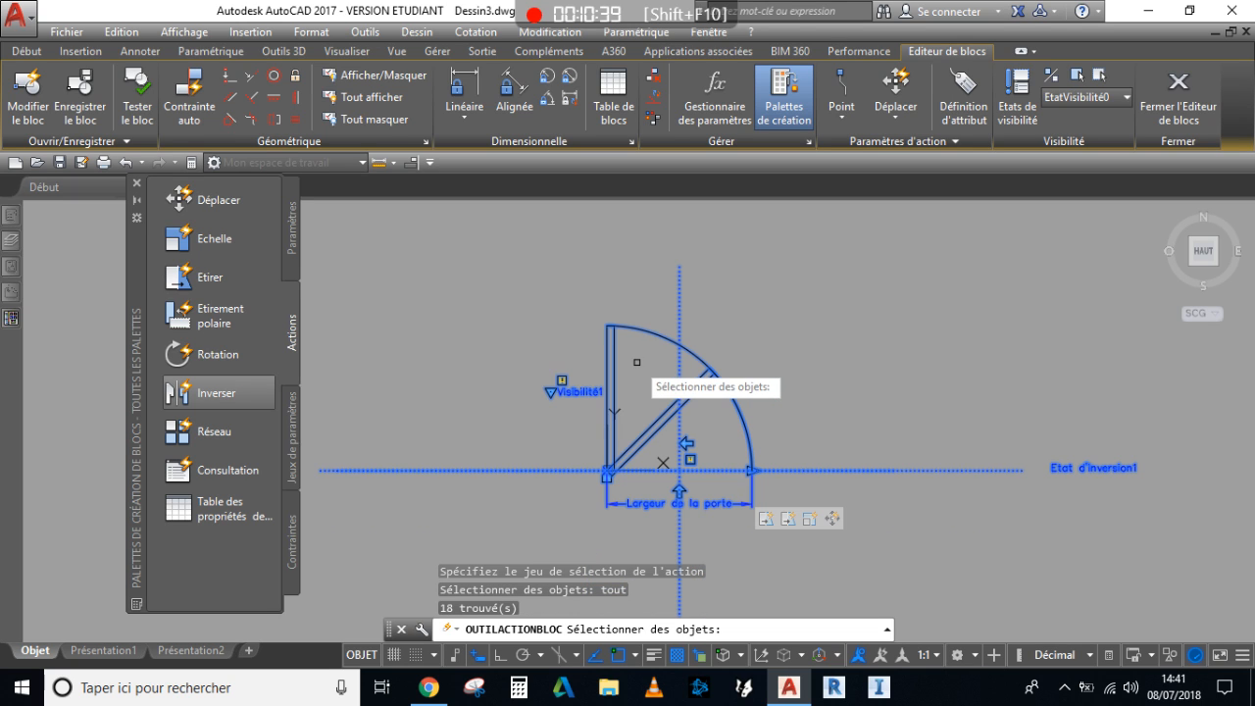
{"action": "scroll", "coordinate": [819, 477], "scroll_direction": "up", "scroll_amount": 1}
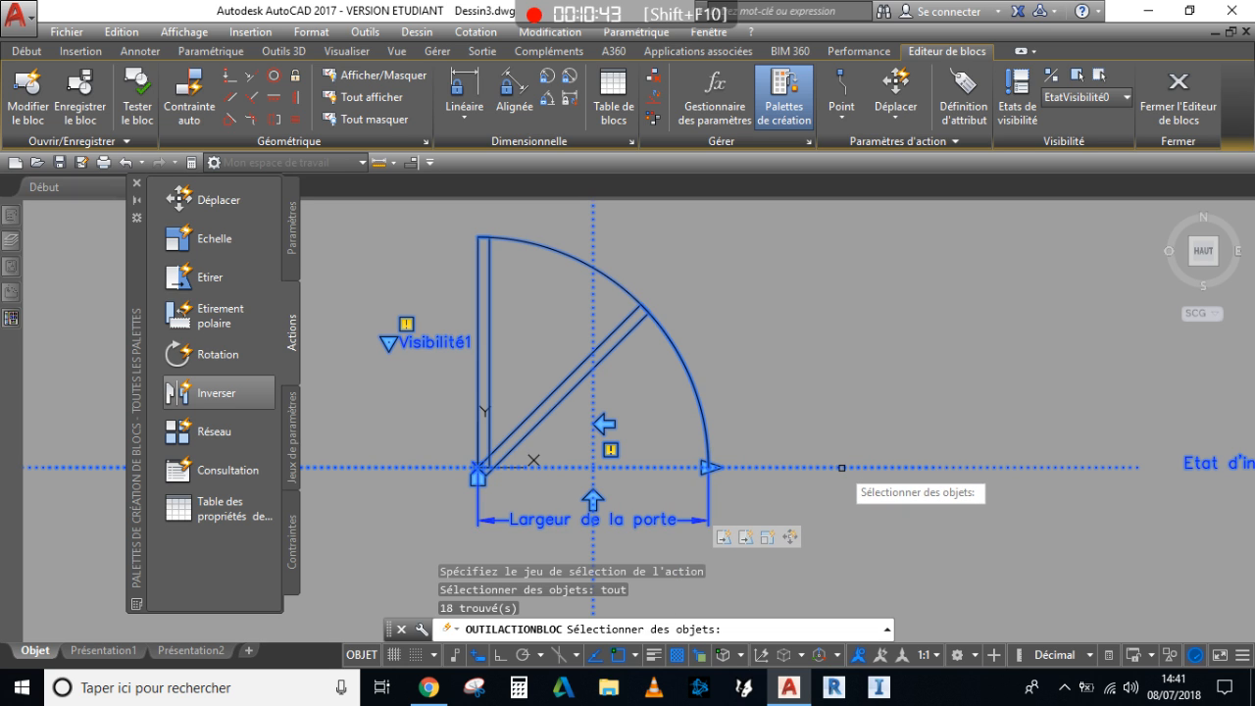
{"action": "left_click", "coordinate": [846, 469], "text": "shift"}
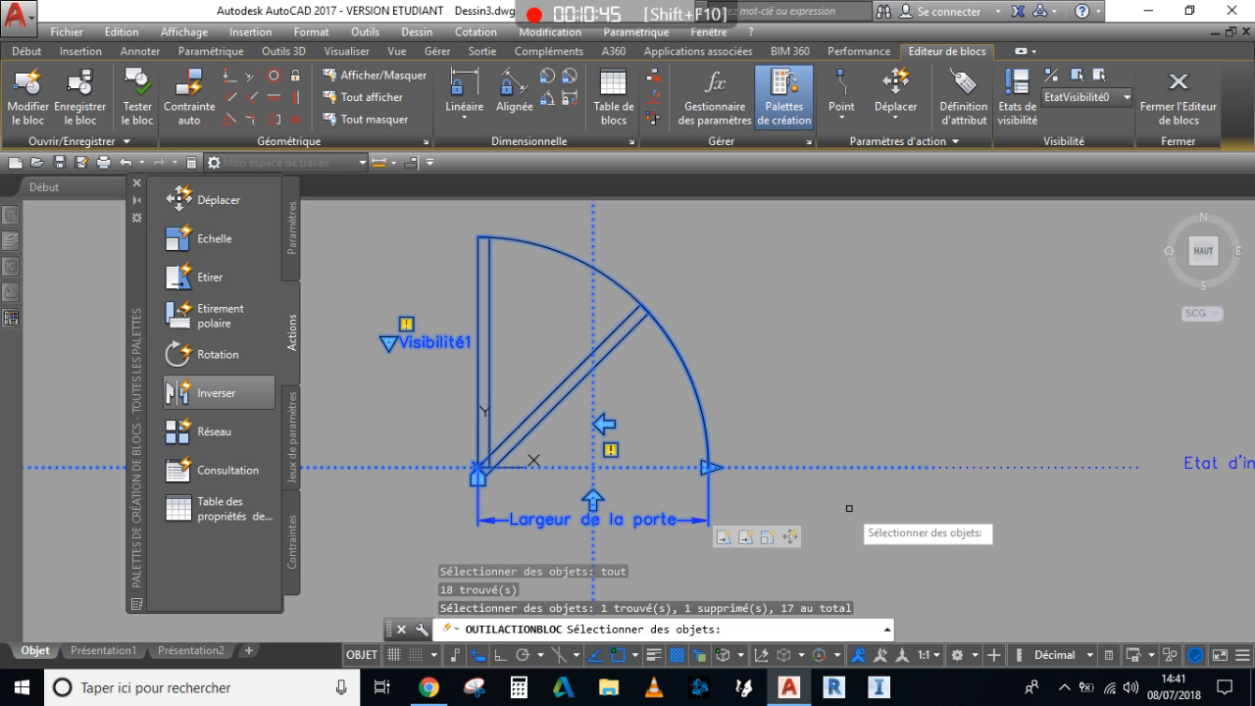
{"action": "left_click", "coordinate": [877, 468]}
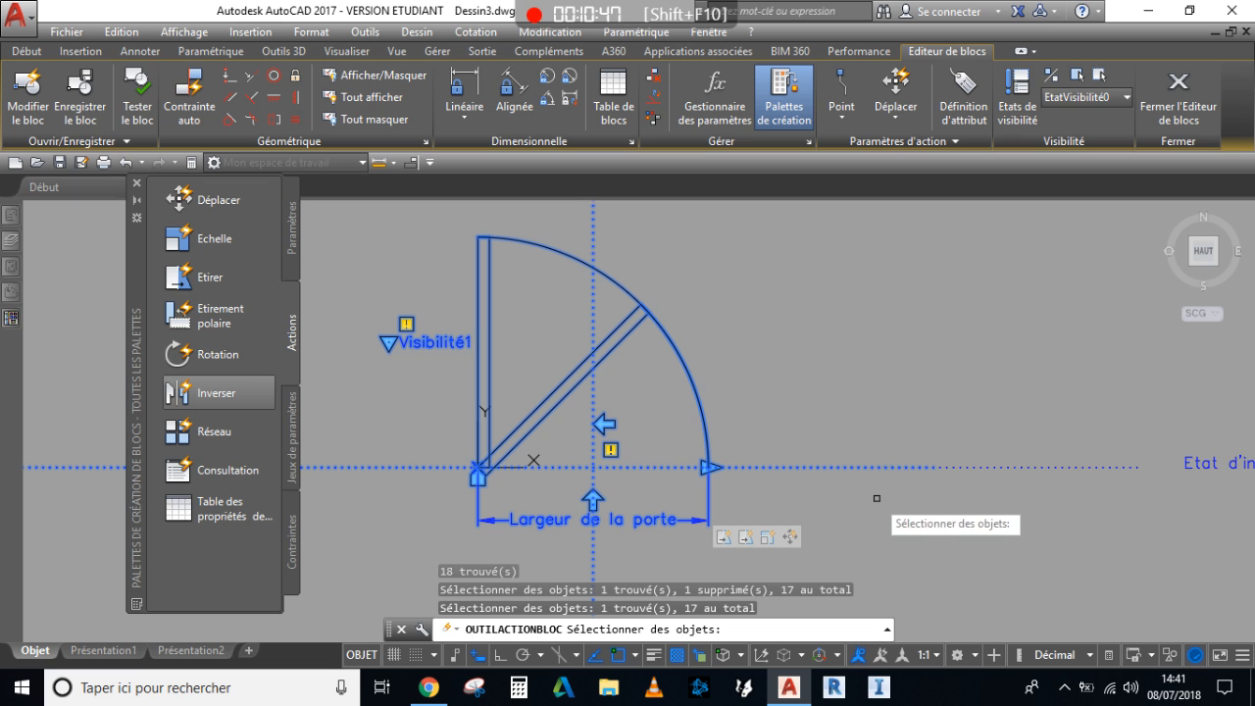
{"action": "left_click", "coordinate": [666, 467]}
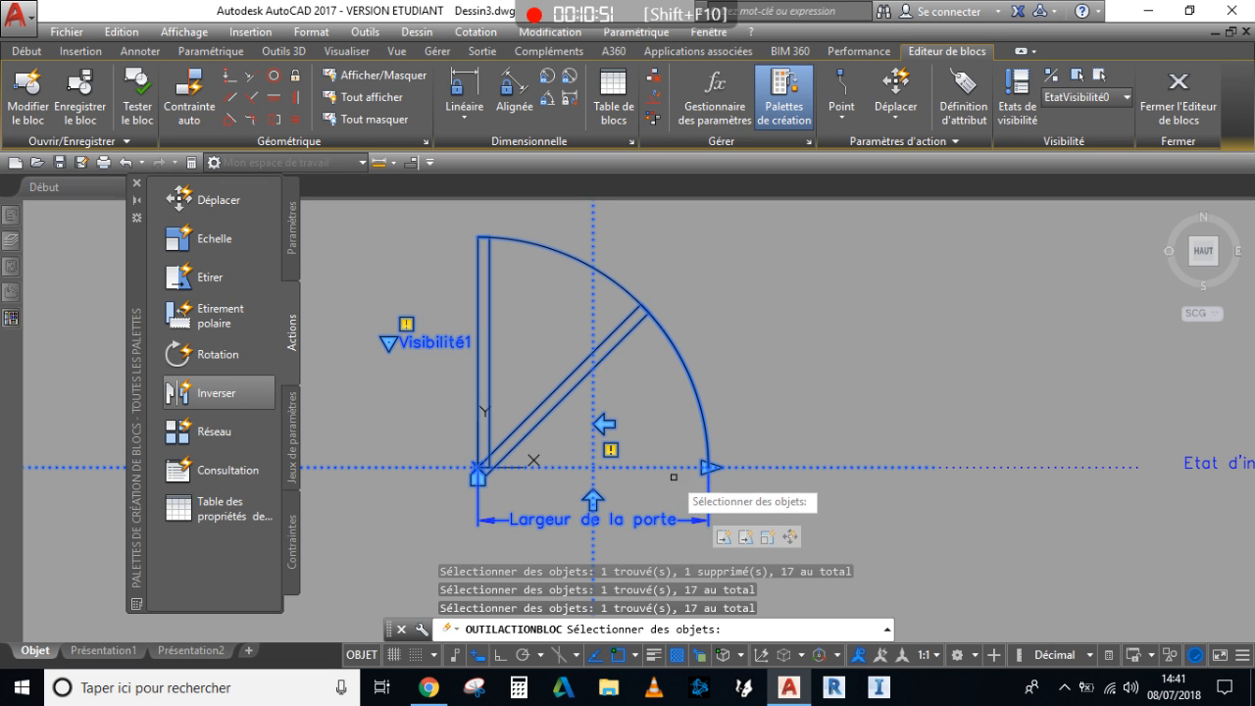
{"action": "left_click", "coordinate": [683, 466]}
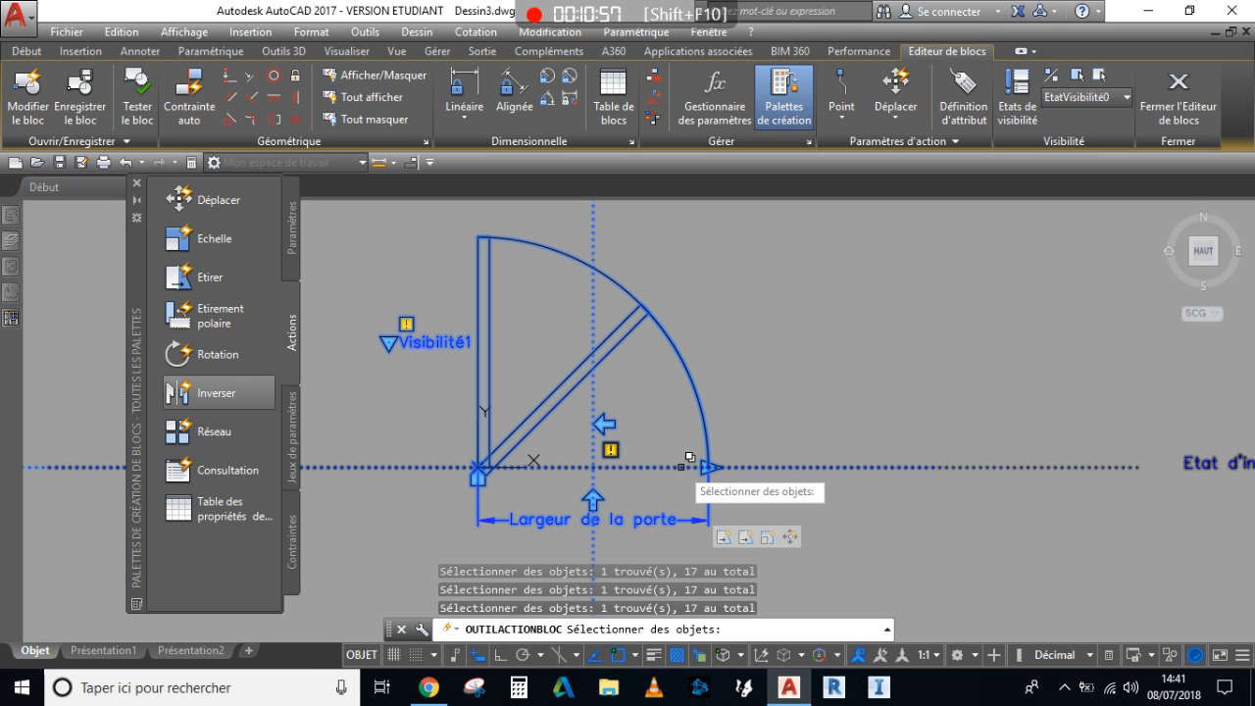
{"action": "key", "text": "Escape"}
{"action": "key", "text": "Escape"}
{"action": "key", "text": "Escape"}
Hide the alignment parameter that overlaps the horizontal flip line.
{"action": "left_click", "coordinate": [804, 467]}
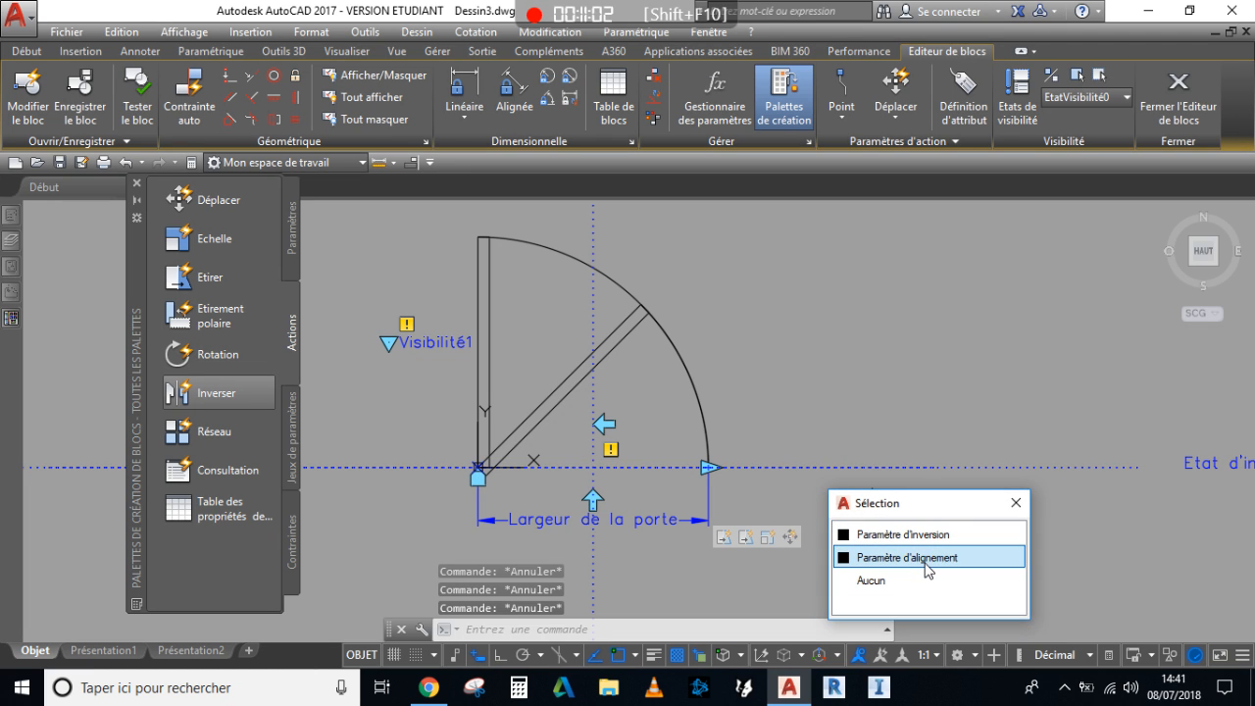
{"action": "left_click", "coordinate": [928, 557]}
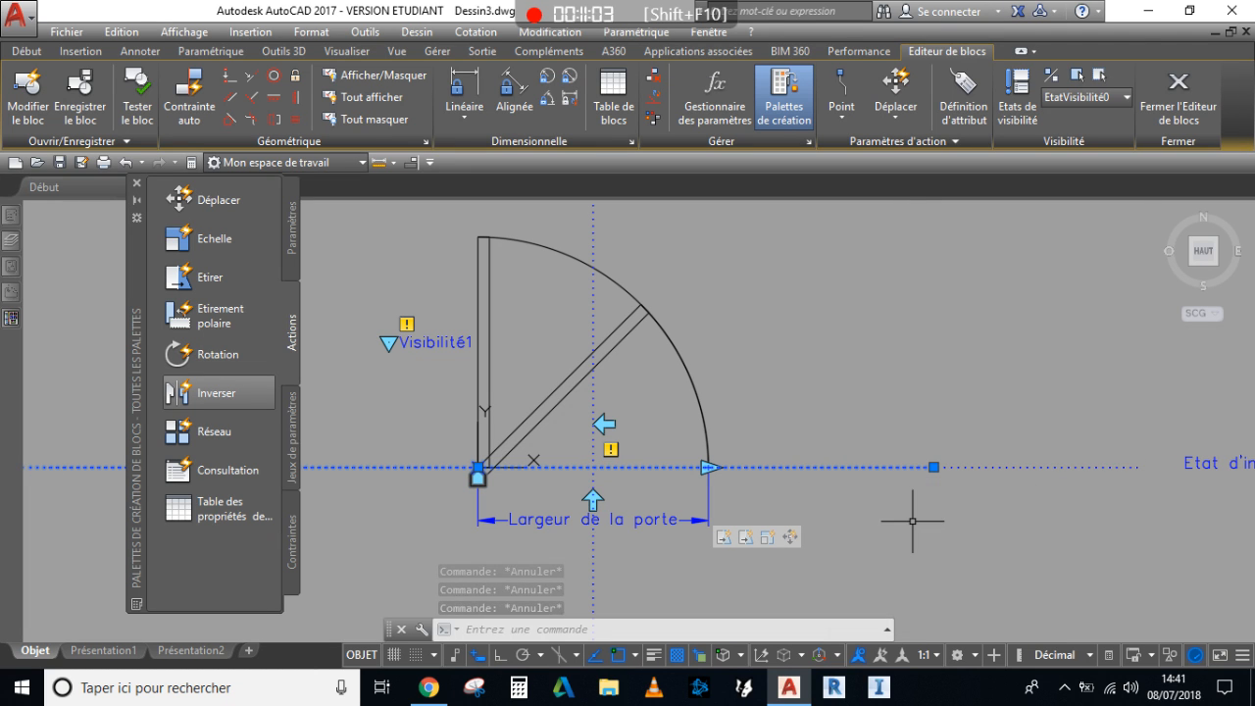
{"action": "right_click", "coordinate": [911, 521]}
{"action": "mouse_move", "coordinate": [968, 162]}
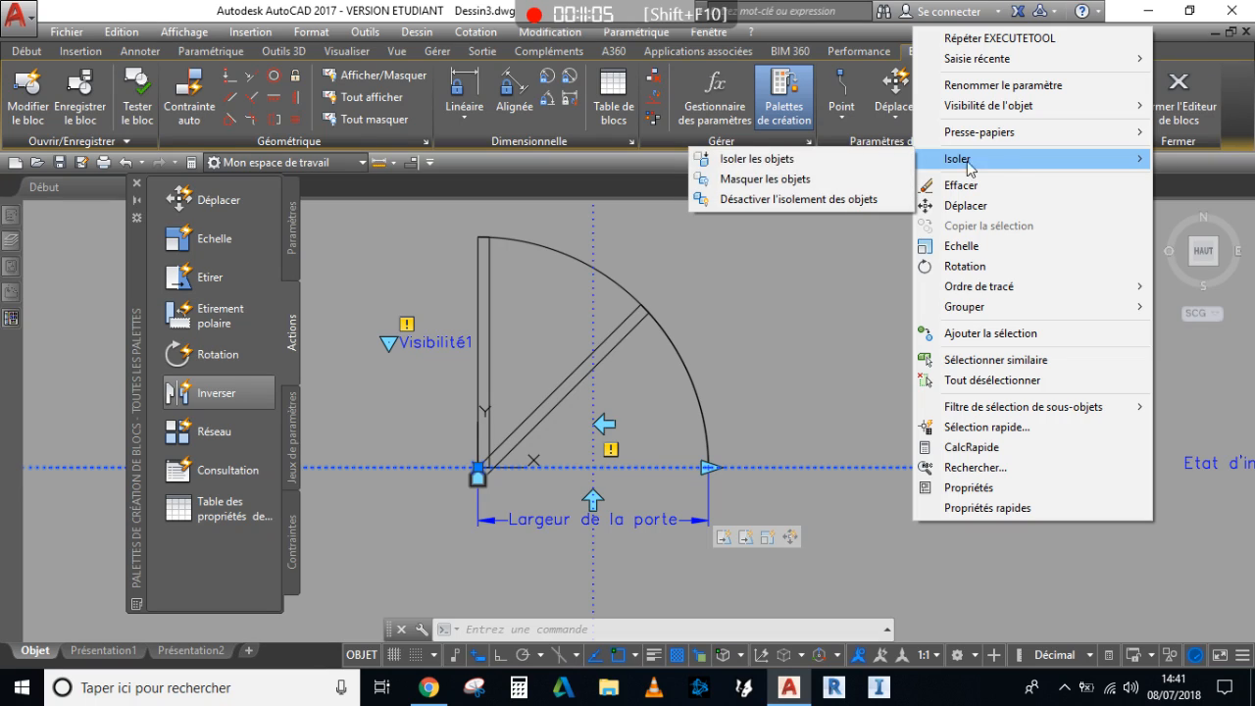
{"action": "left_click", "coordinate": [784, 182]}
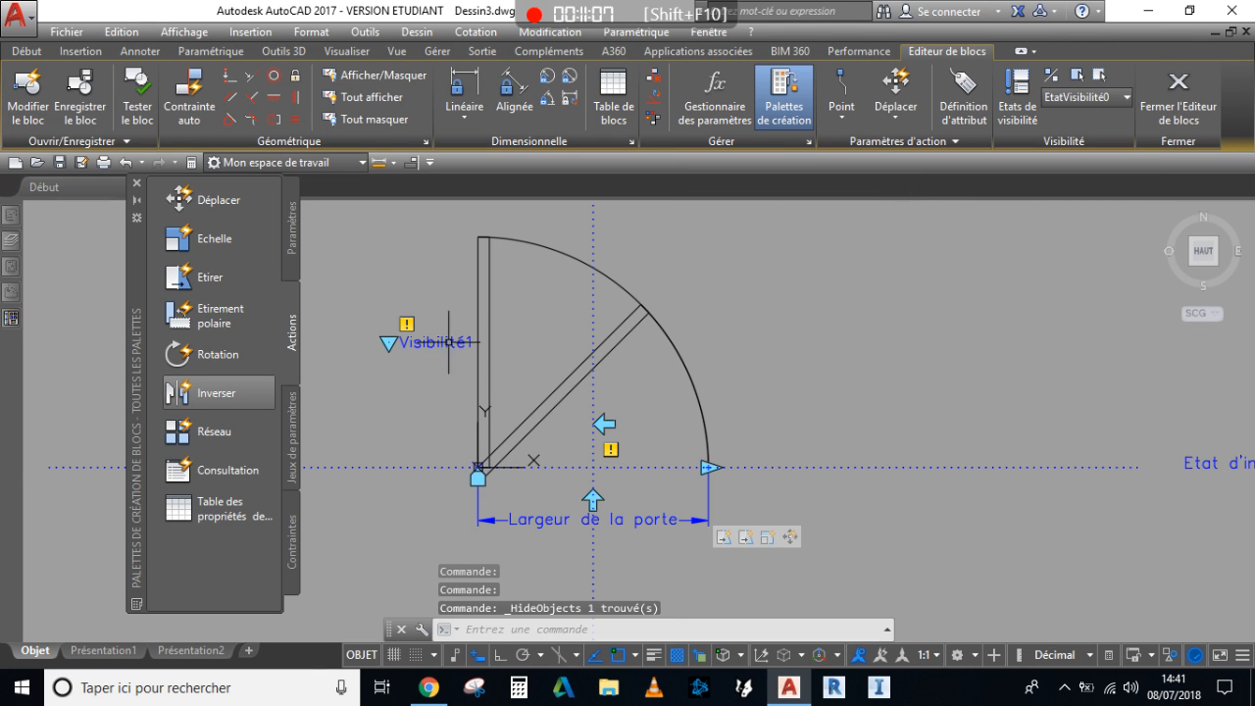
Add a Flip action (Inverser) to the horizontal flip parameter, with every object except that parameter as its selection set.
{"action": "left_click", "coordinate": [218, 393]}
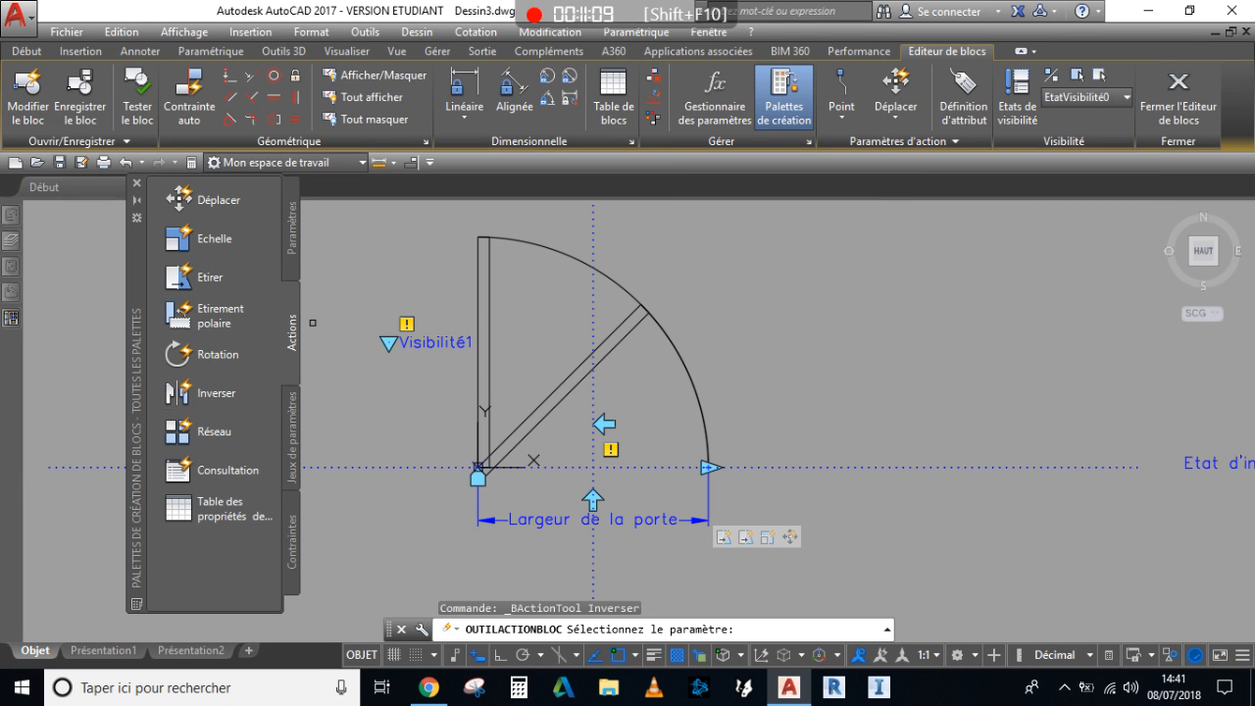
{"action": "left_click", "coordinate": [830, 466]}
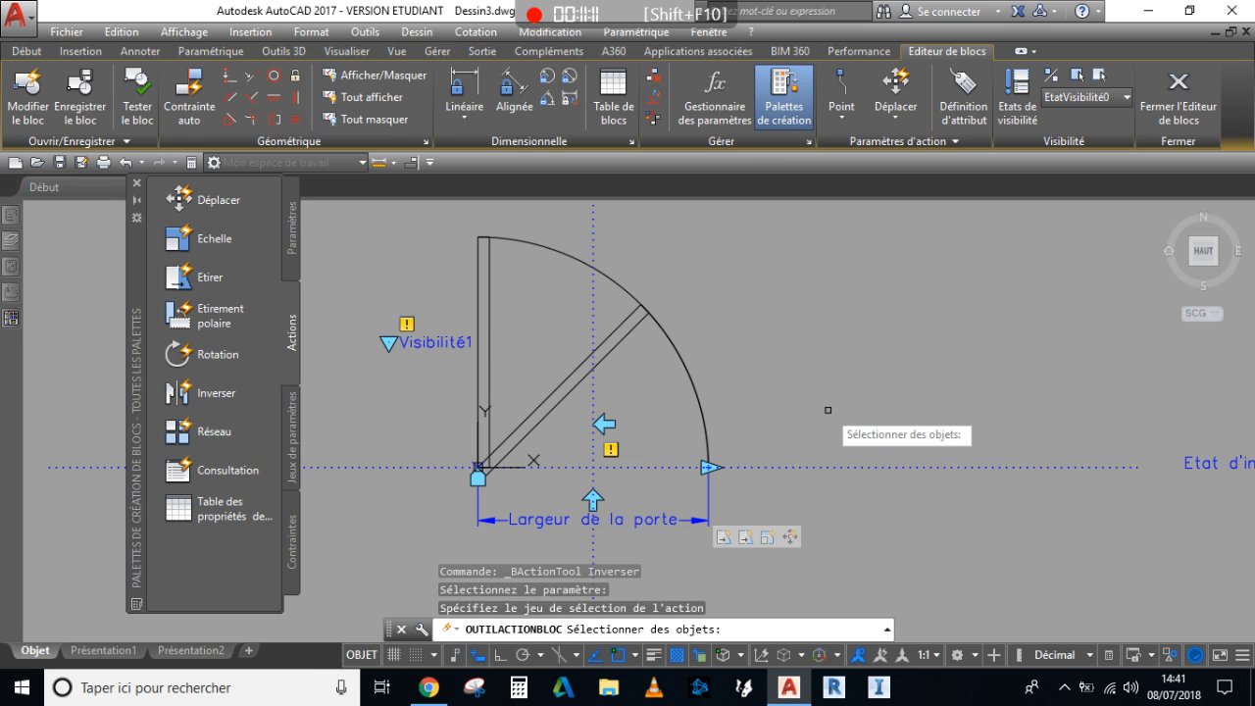
{"action": "type", "text": "t"}
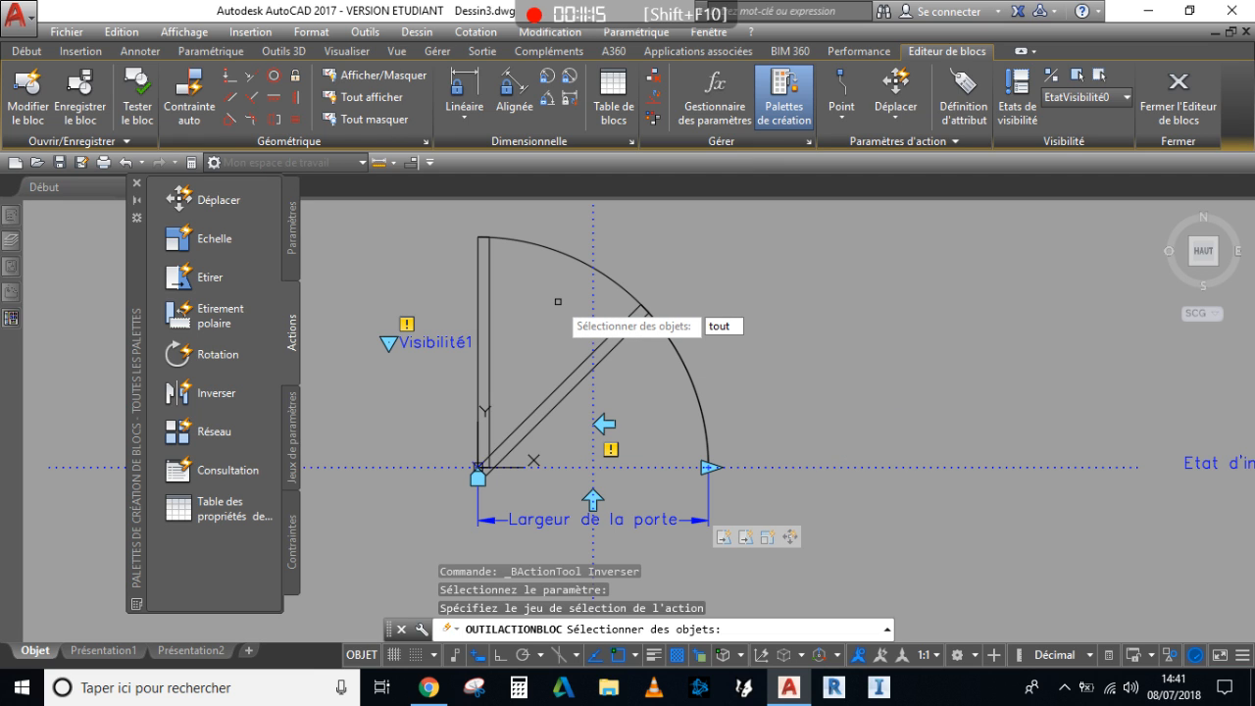
{"action": "type", "text": "out"}
{"action": "key", "text": "Return"}
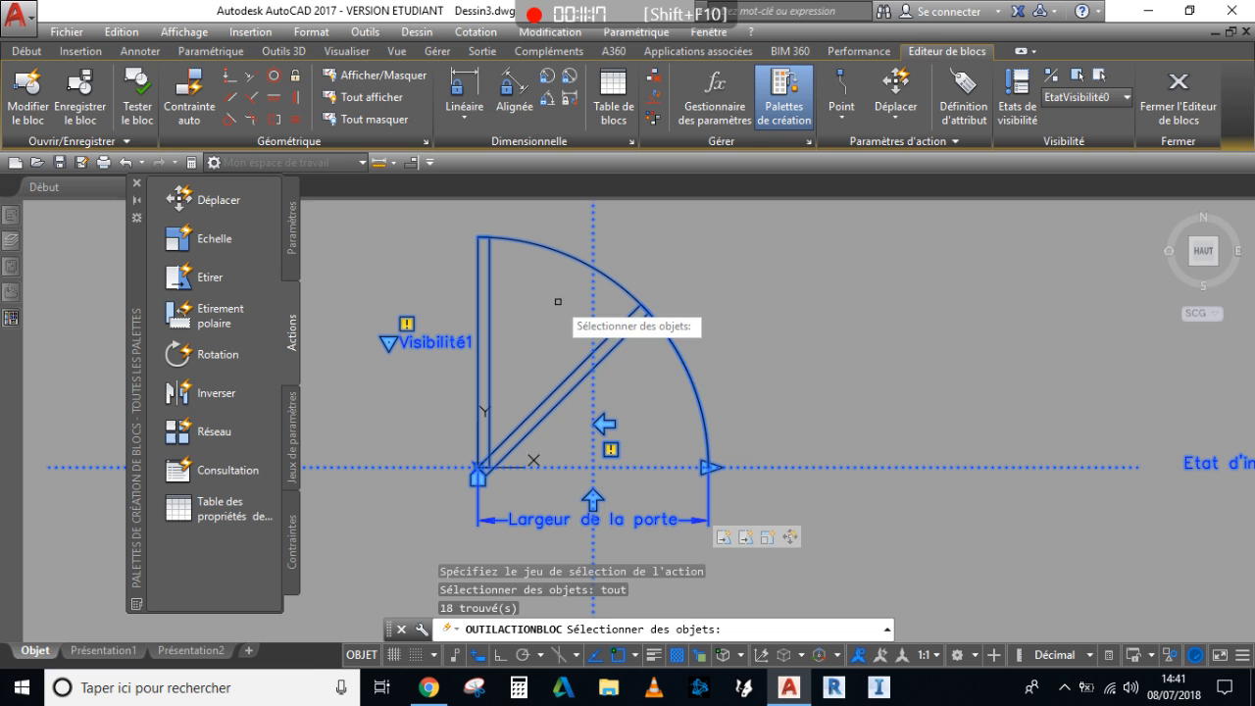
{"action": "left_click", "coordinate": [825, 466], "text": "shift"}
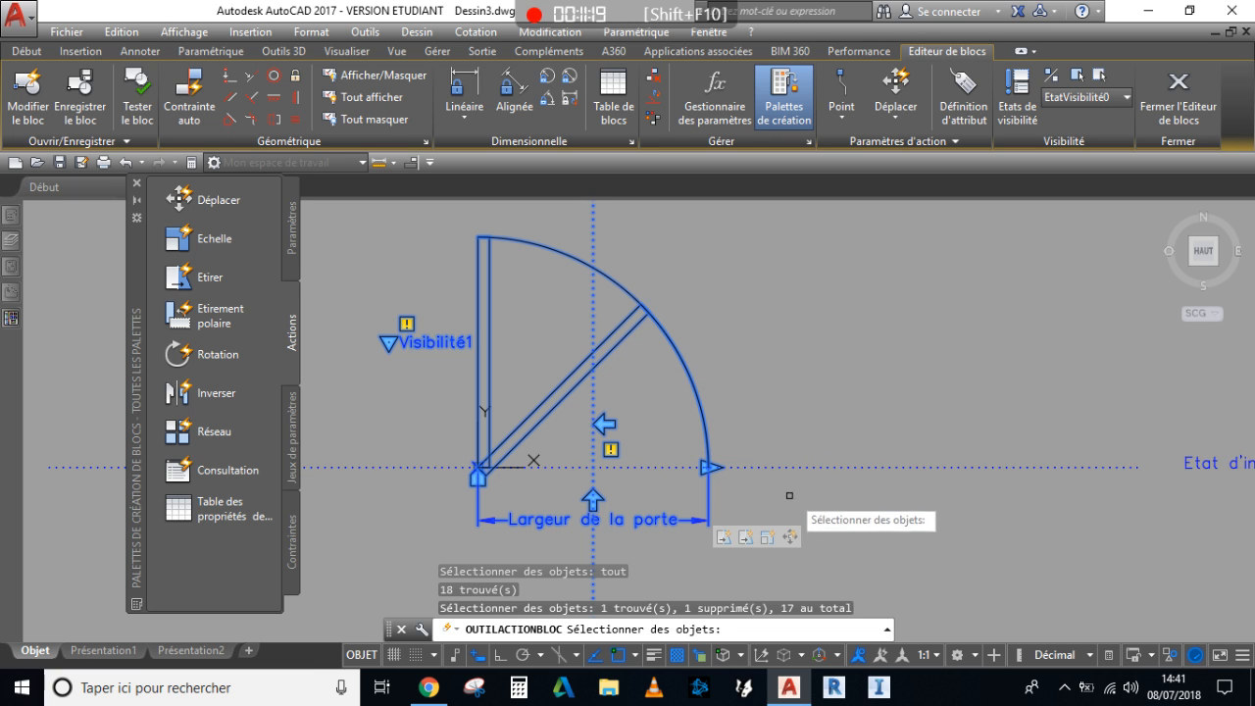
{"action": "scroll", "coordinate": [830, 490], "scroll_direction": "down", "scroll_amount": 2}
{"action": "middle_click_drag", "start_coordinate": [833, 489], "coordinate": [861, 468]}
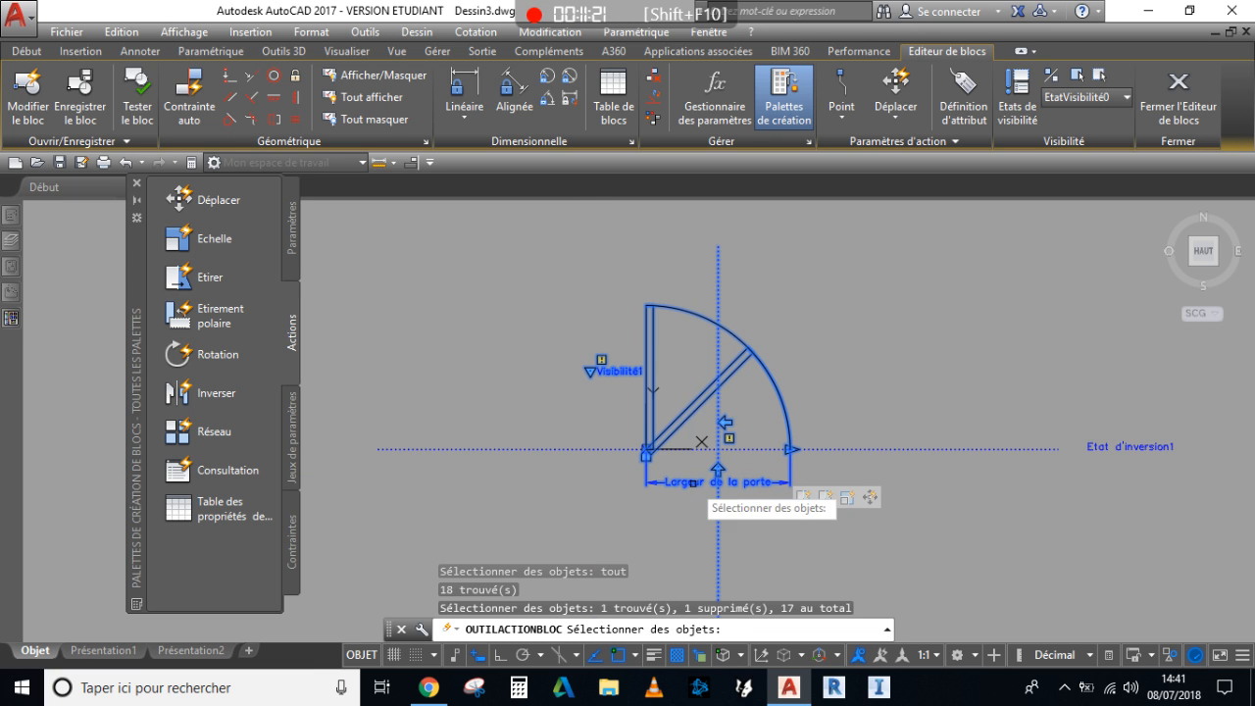
{"action": "scroll", "coordinate": [733, 475], "scroll_direction": "up", "scroll_amount": 4}
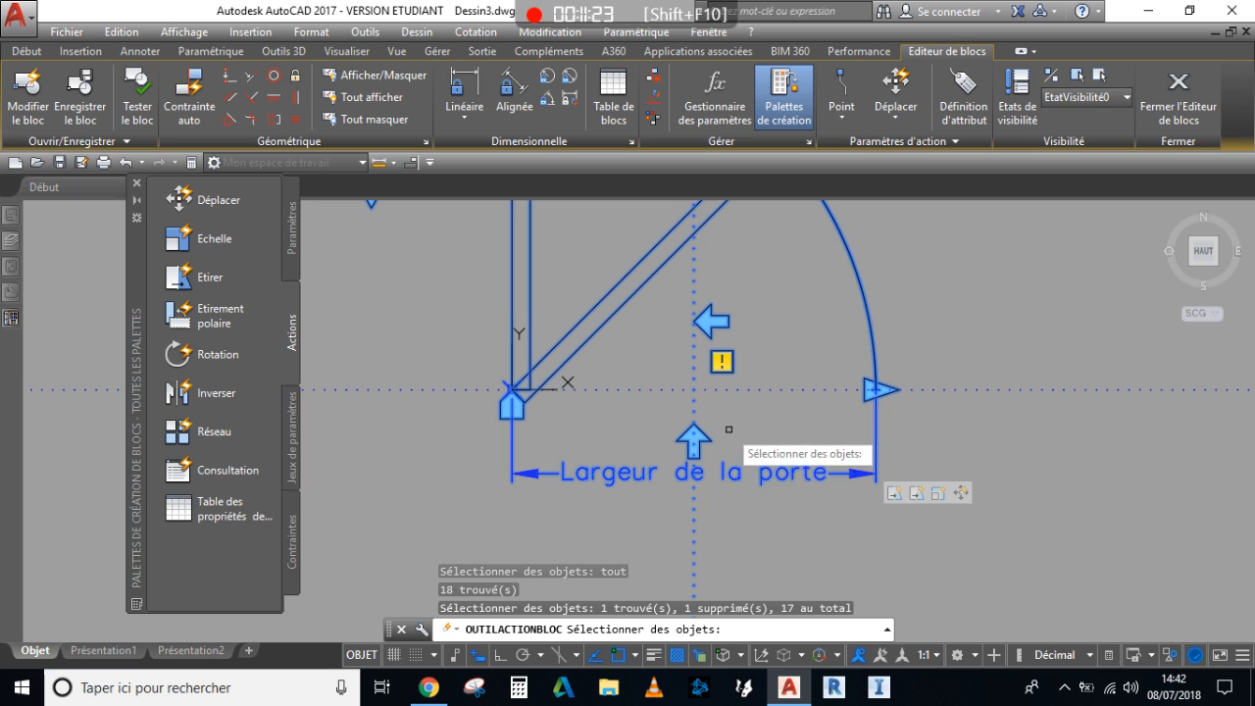
{"action": "scroll", "coordinate": [735, 431], "scroll_direction": "up", "scroll_amount": 2}
{"action": "scroll", "coordinate": [735, 427], "scroll_direction": "down", "scroll_amount": 2}
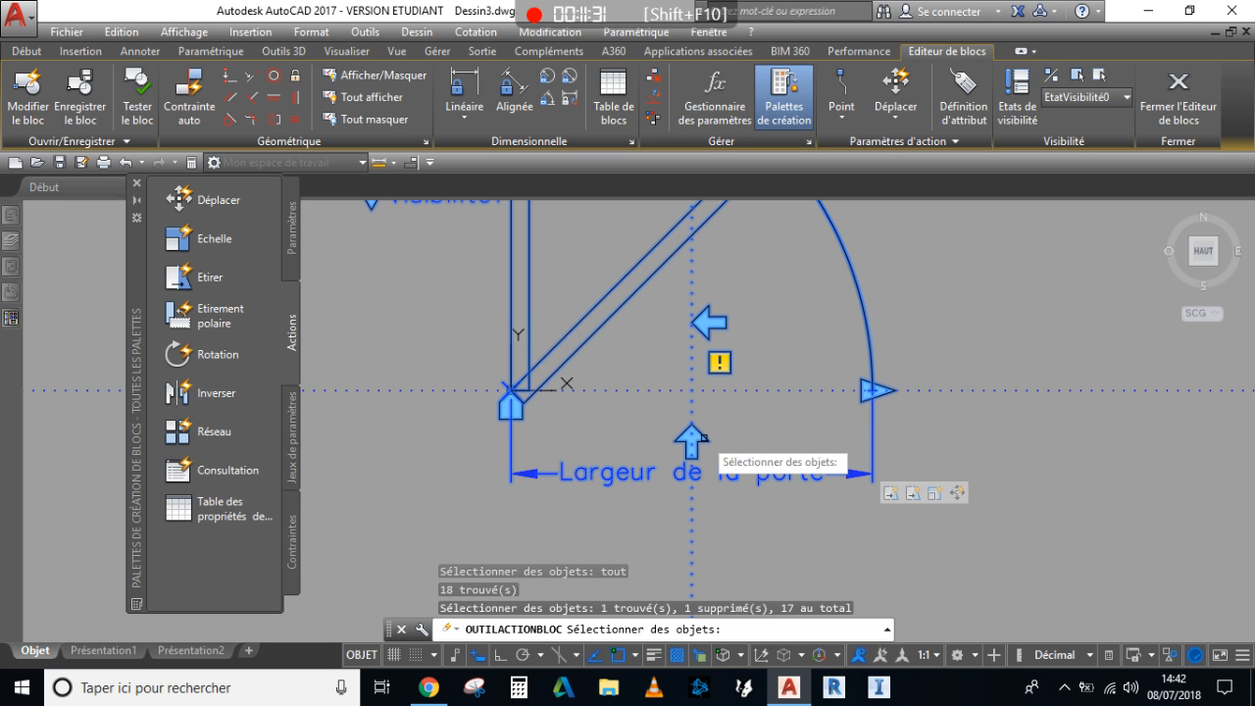
{"action": "scroll", "coordinate": [827, 422], "scroll_direction": "down", "scroll_amount": 2}
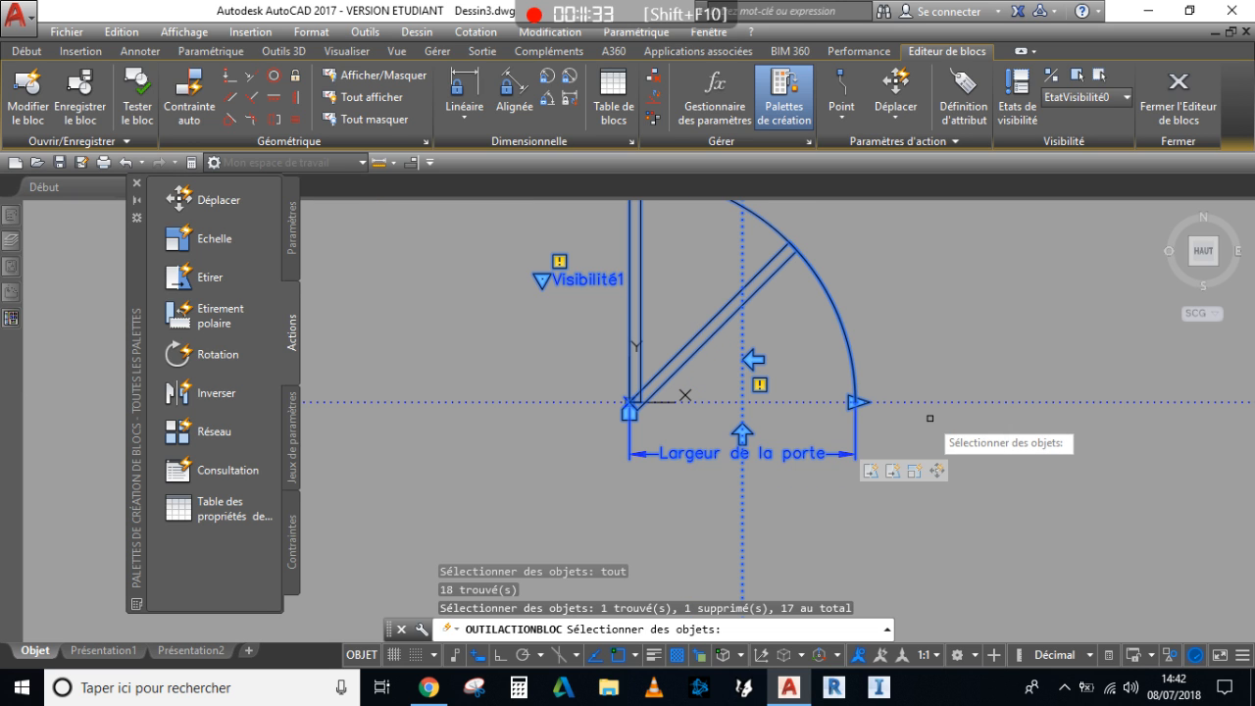
{"action": "key", "text": "Return"}
Add a Flip action to the vertical flip parameter, Etat d'inversion2, with all objects as its selection set.
{"action": "scroll", "coordinate": [930, 417], "scroll_direction": "down", "scroll_amount": 2}
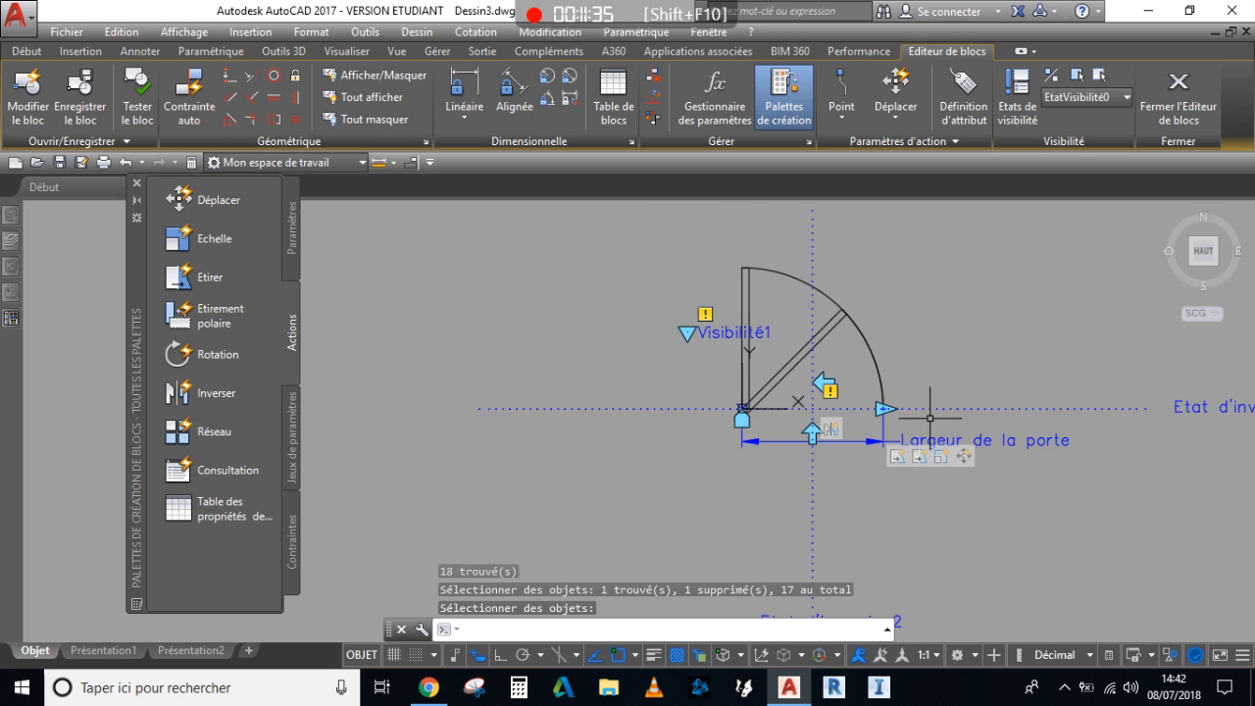
{"action": "left_click", "coordinate": [193, 393]}
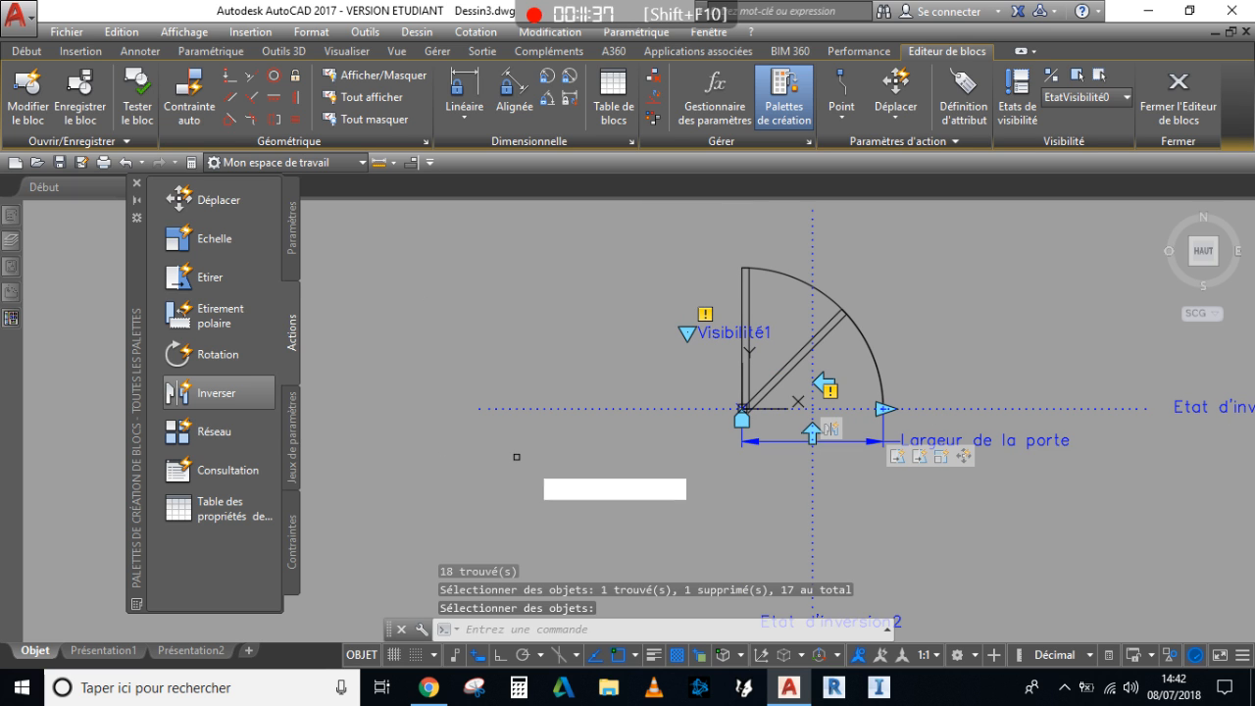
{"action": "scroll", "coordinate": [549, 490], "scroll_direction": "down", "scroll_amount": 2}
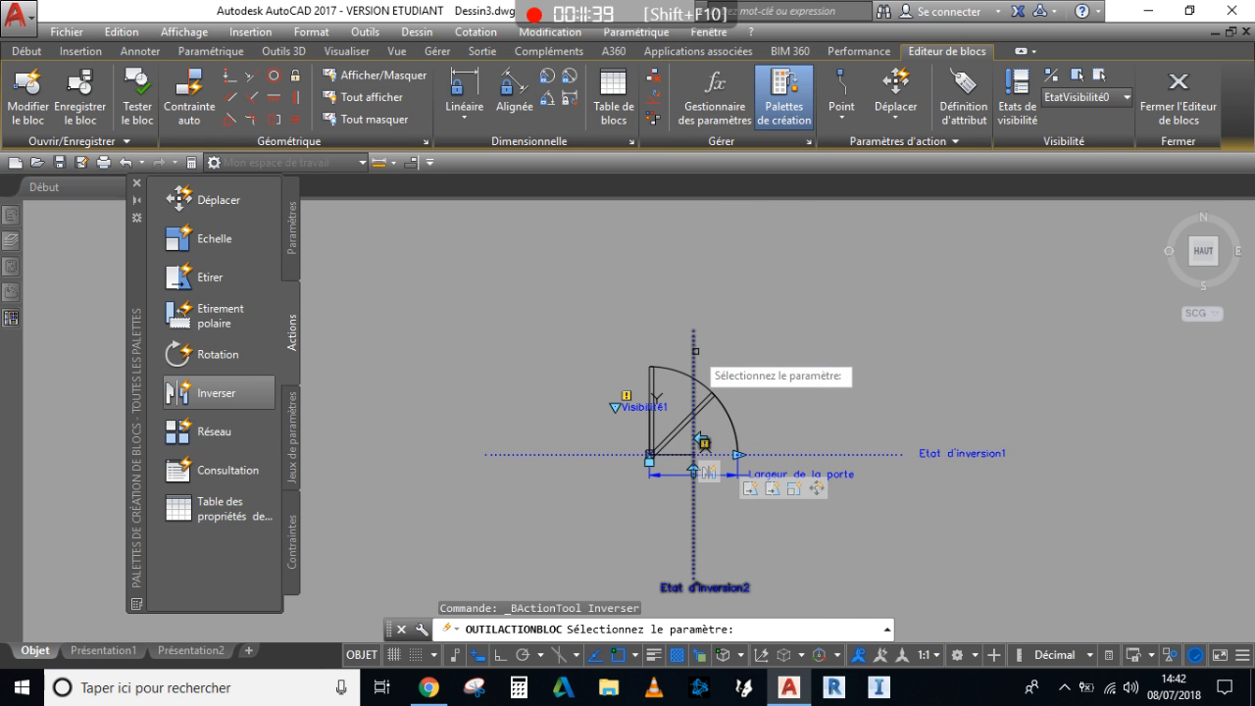
{"action": "left_click", "coordinate": [692, 332]}
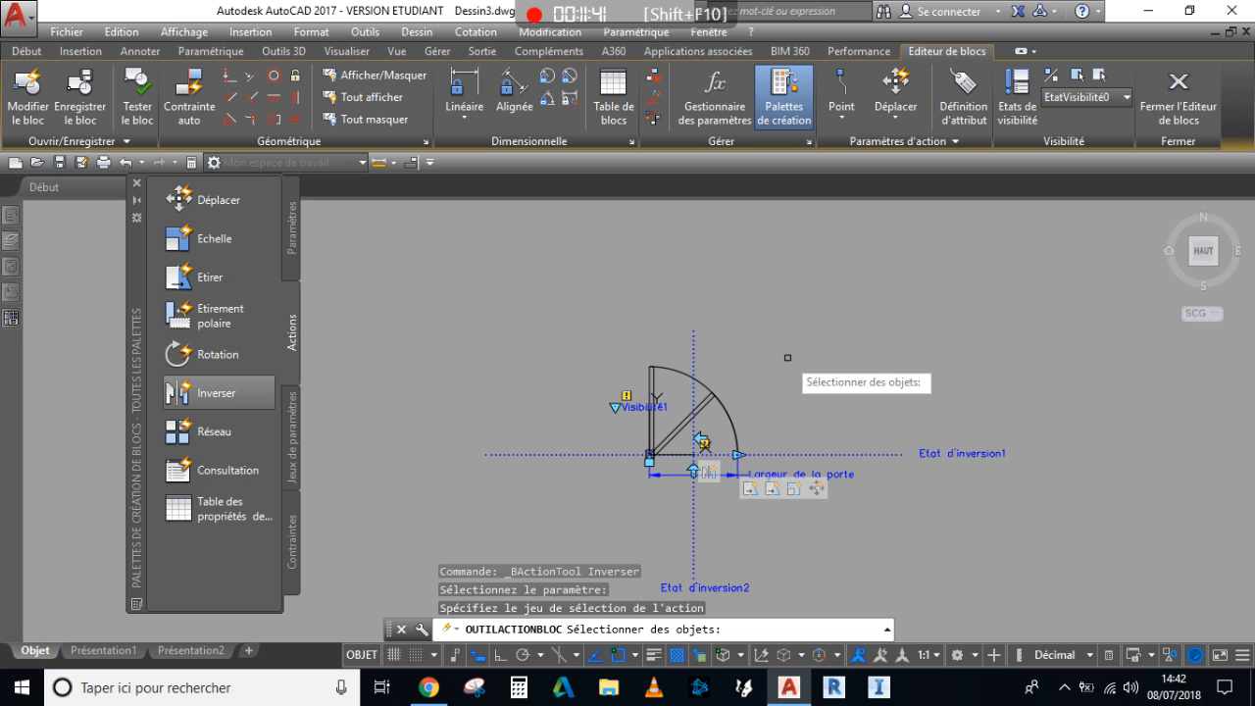
{"action": "type", "text": "tout"}
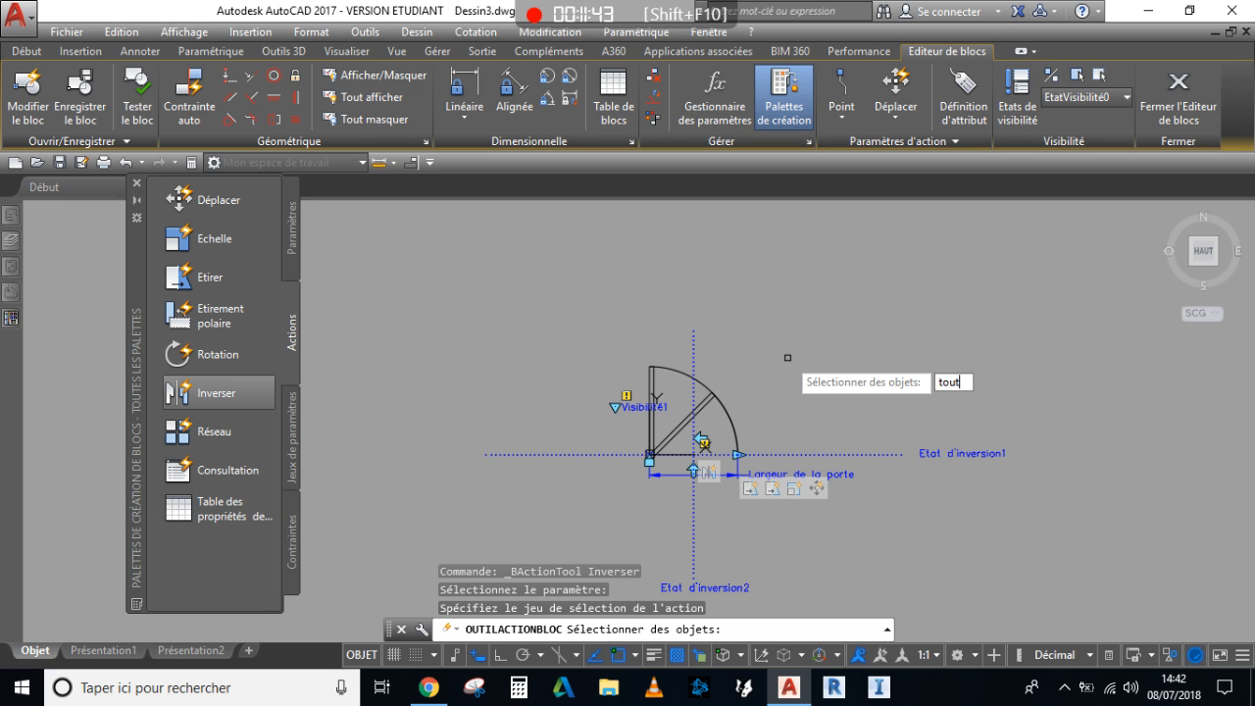
{"action": "key", "text": "Return"}
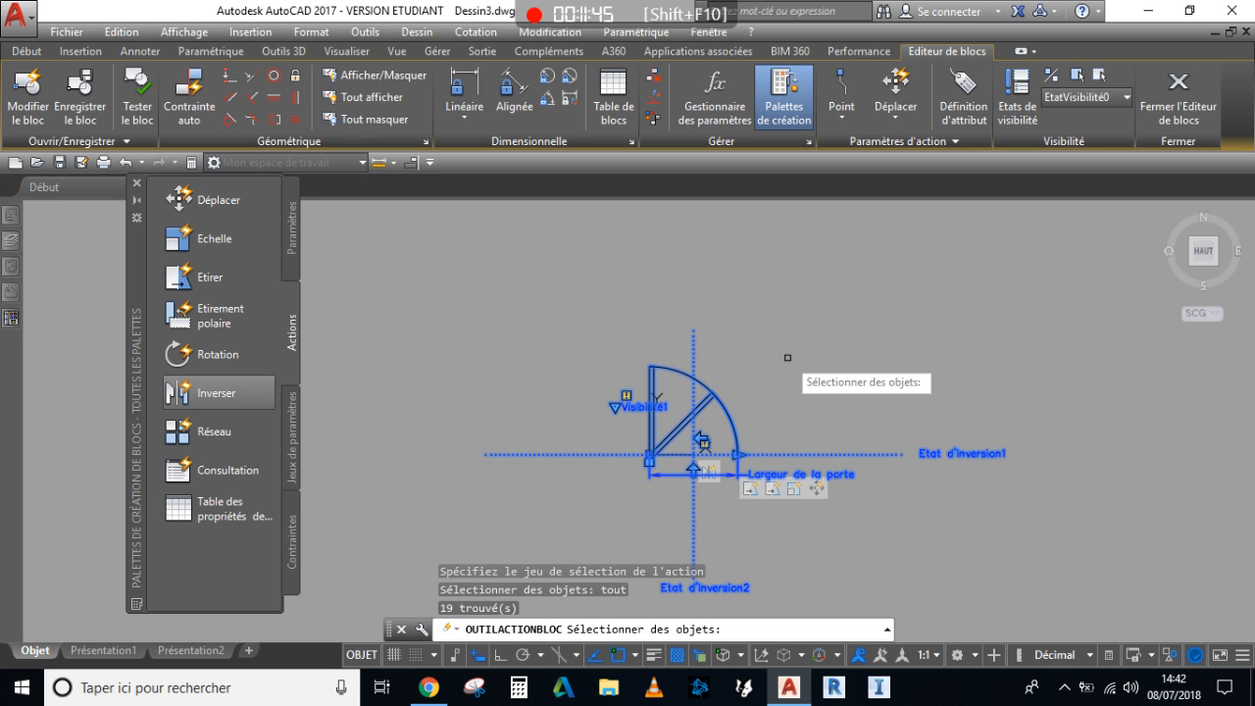
{"action": "key", "text": "Return"}
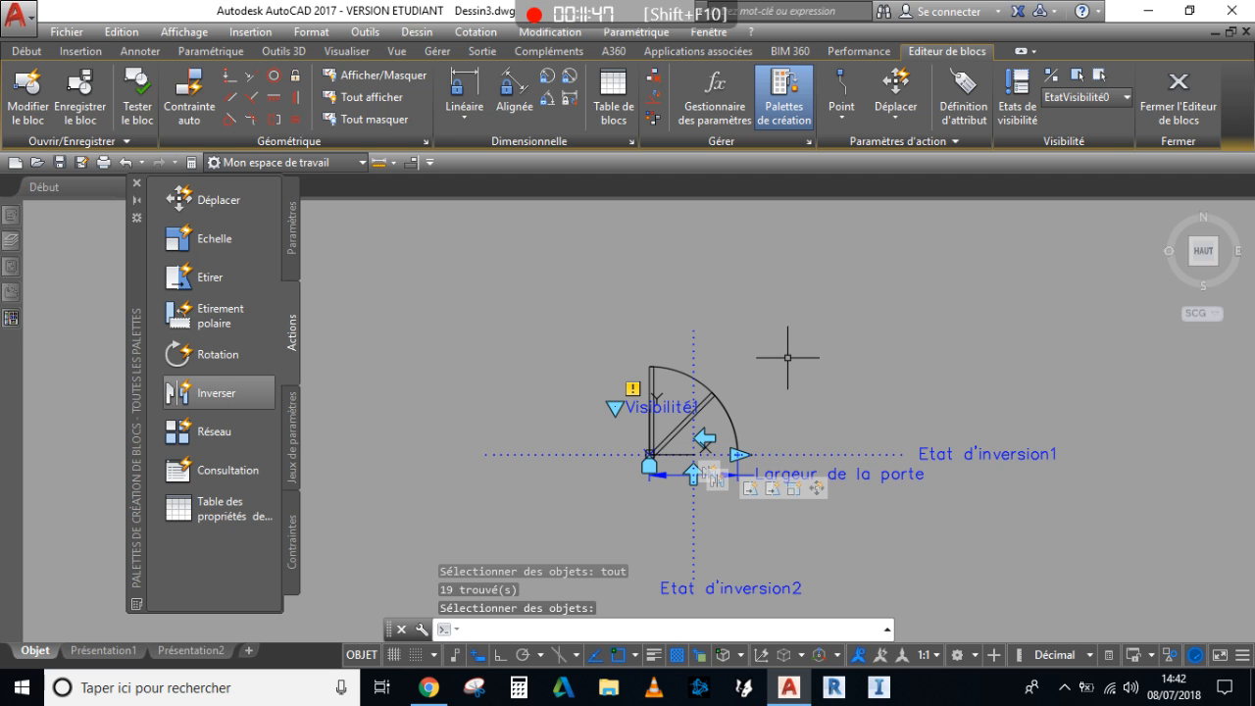
Rename the block's visibility state EtatVisibilité0 as 90°.
{"action": "scroll", "coordinate": [655, 465], "scroll_direction": "up", "scroll_amount": 4}
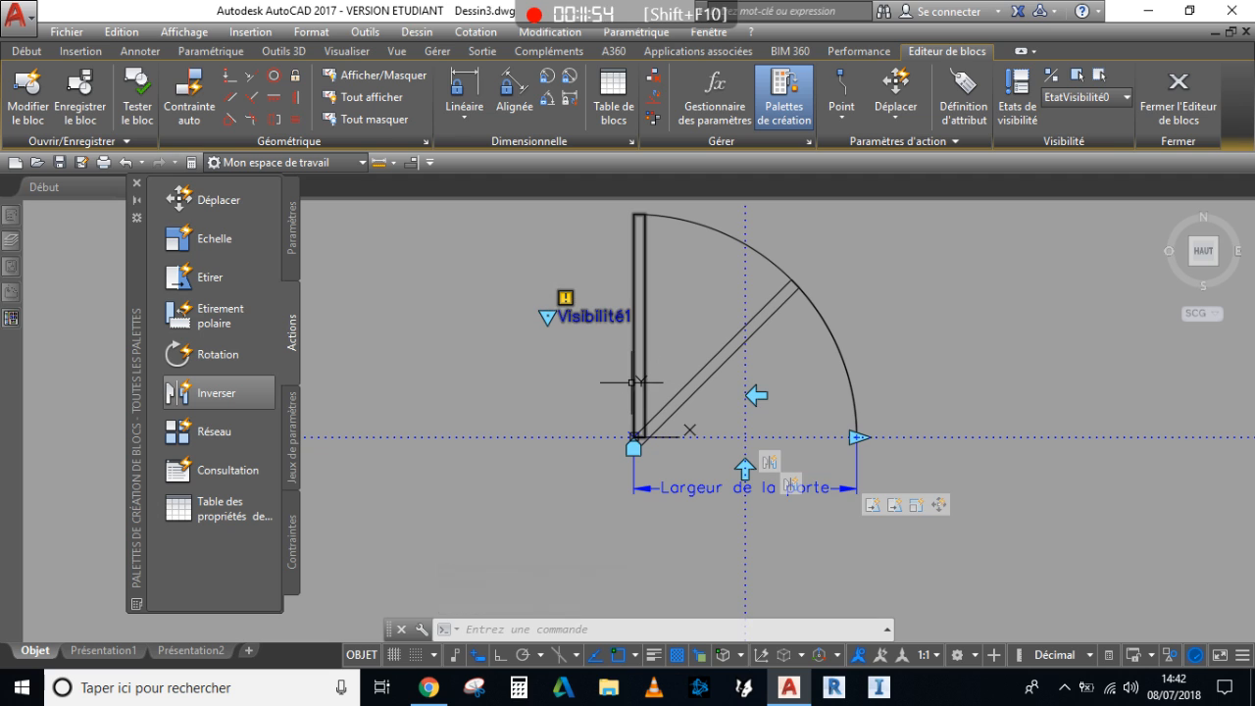
{"action": "scroll", "coordinate": [632, 382], "scroll_direction": "down", "scroll_amount": 2}
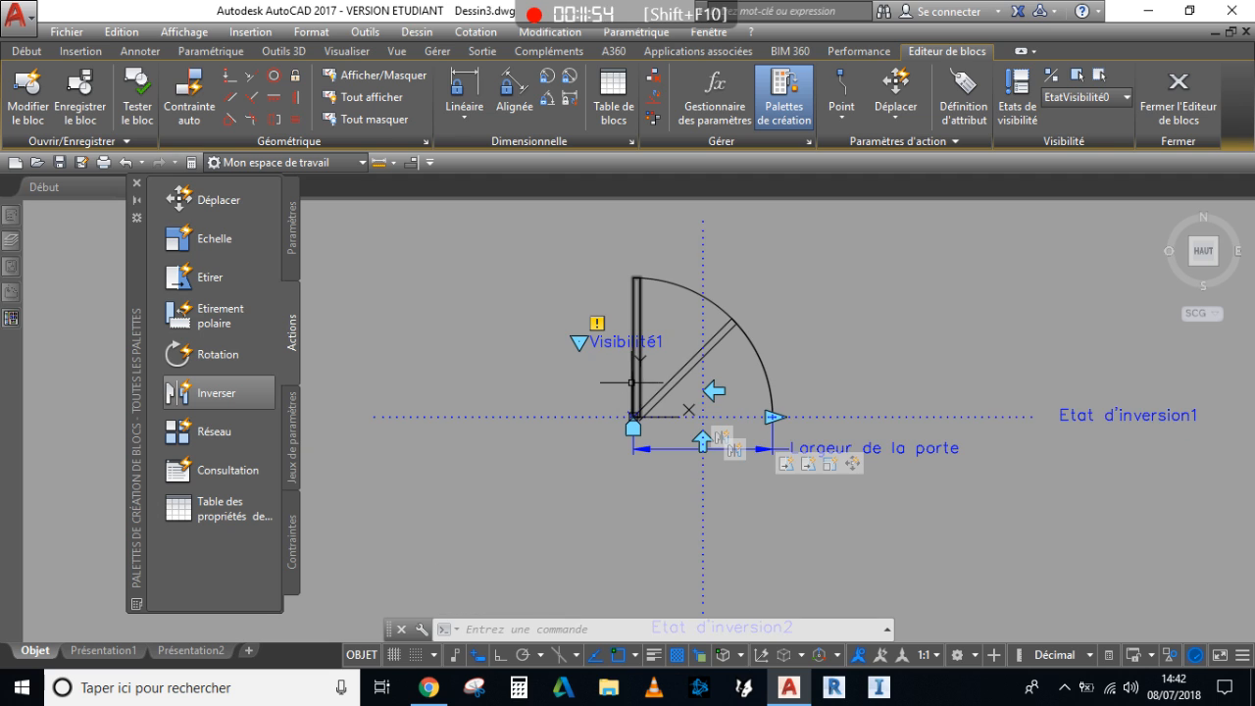
{"action": "left_click", "coordinate": [943, 57]}
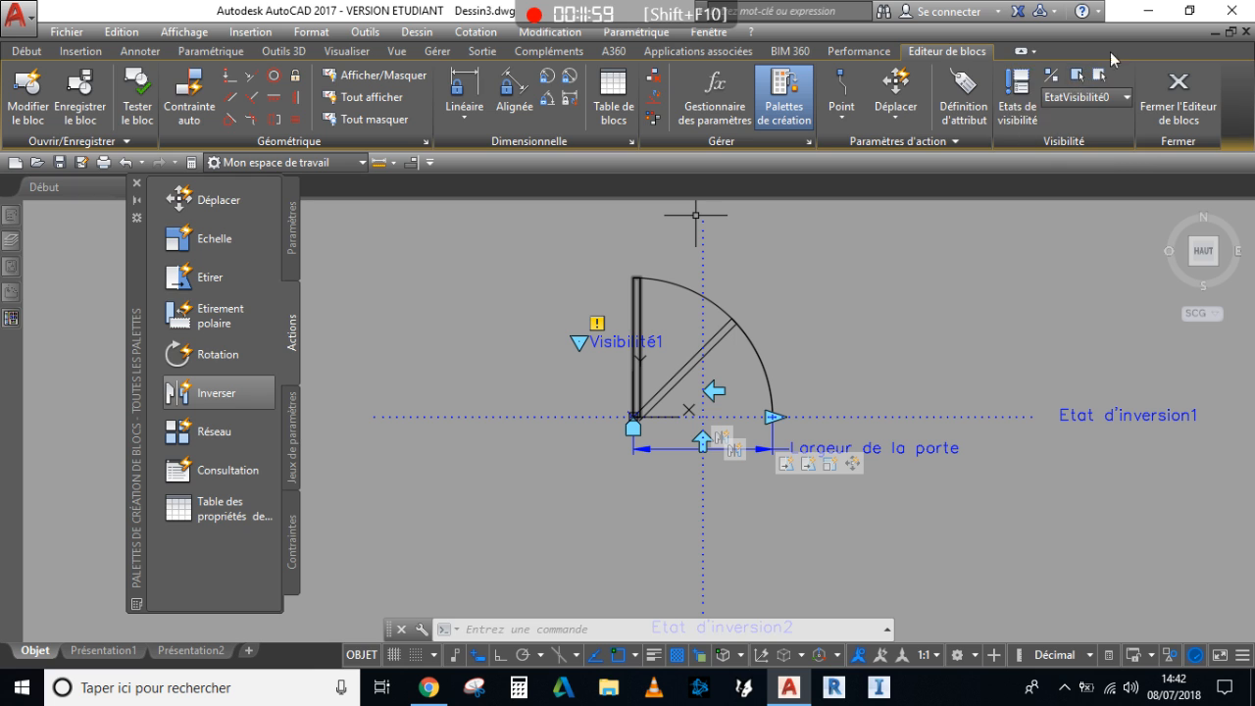
{"action": "left_click", "coordinate": [1084, 97]}
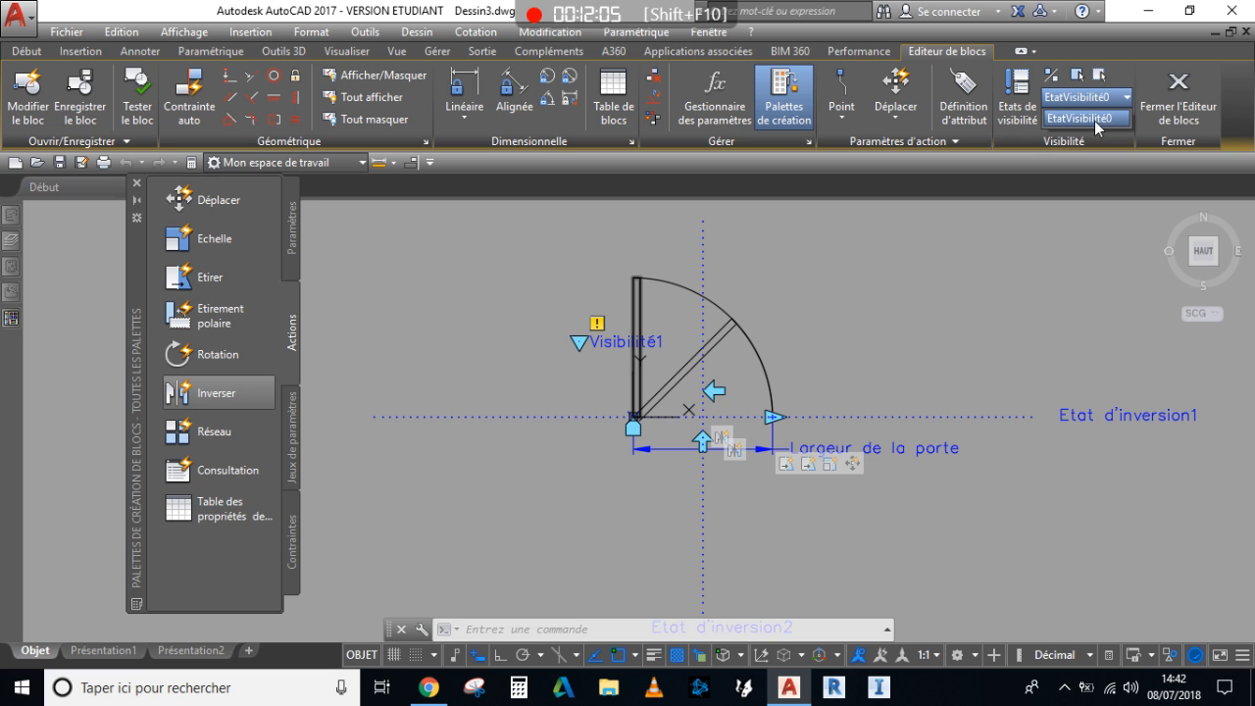
{"action": "left_click", "coordinate": [1094, 100]}
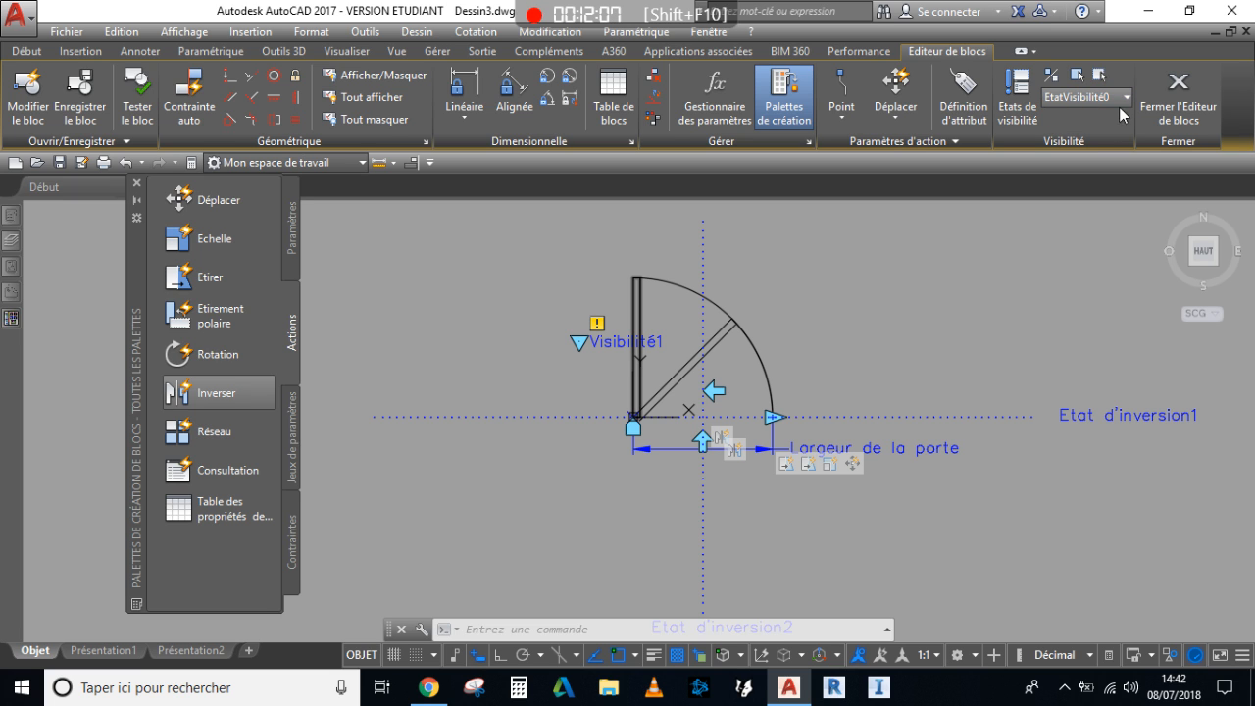
{"action": "left_click", "coordinate": [1020, 112]}
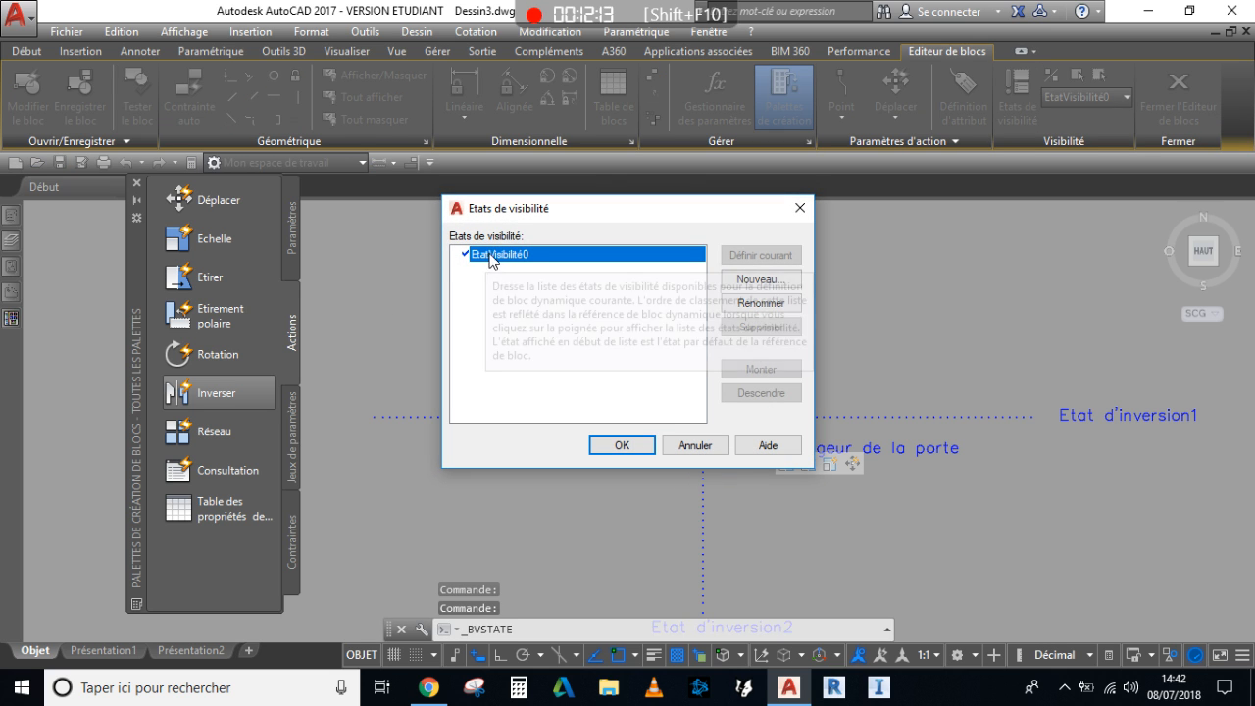
{"action": "left_click", "coordinate": [754, 305]}
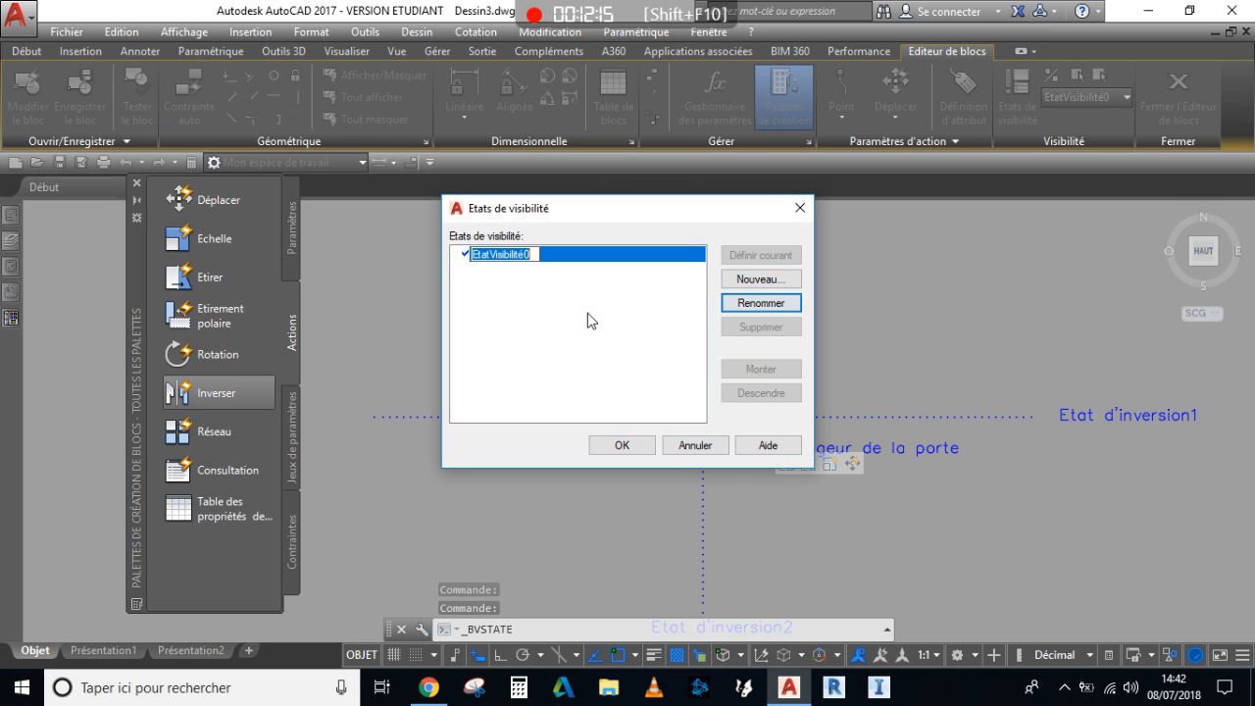
{"action": "type", "text": "90"}
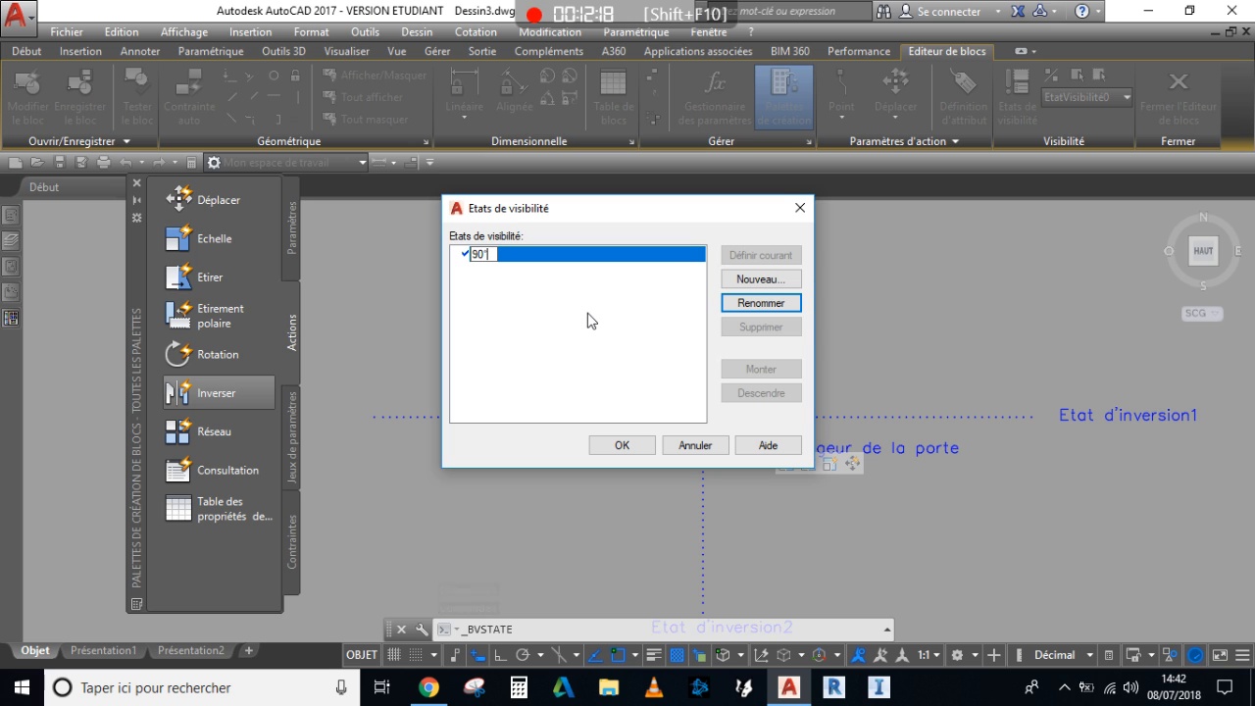
{"action": "left_click", "coordinate": [591, 320]}
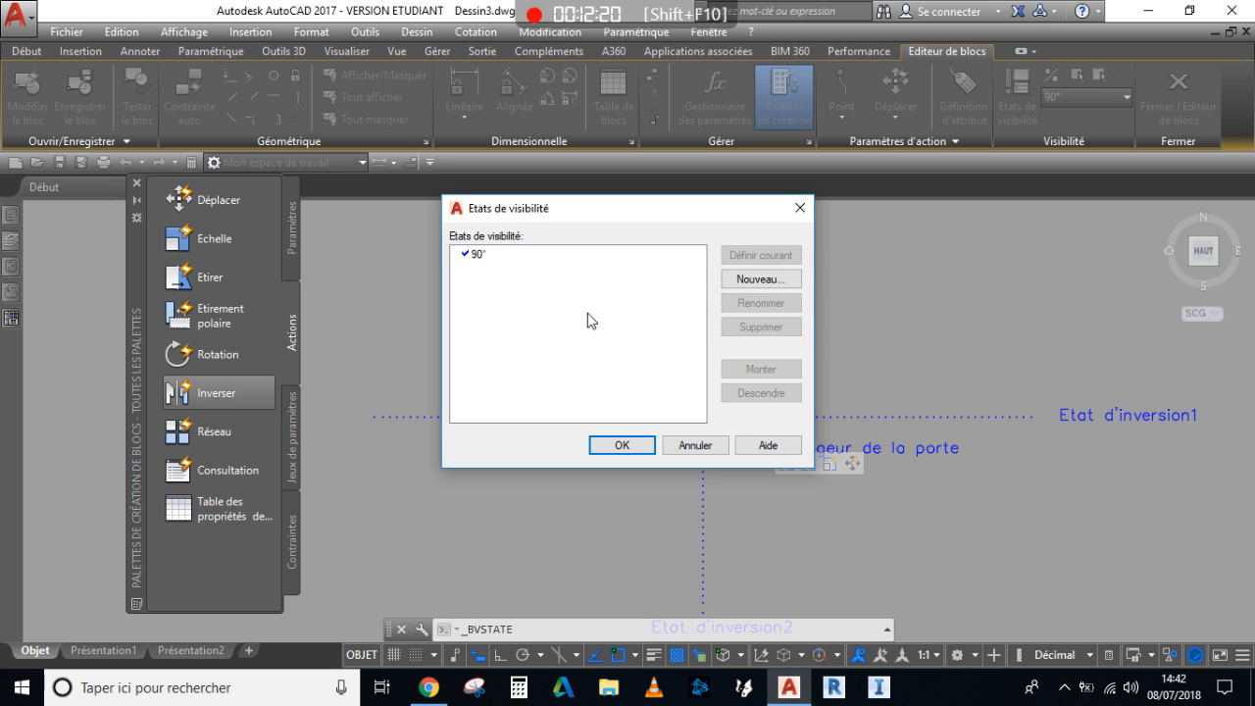
Create a new visibility state named 45° that keeps the existing visibility of the objects.
{"action": "left_click", "coordinate": [765, 279]}
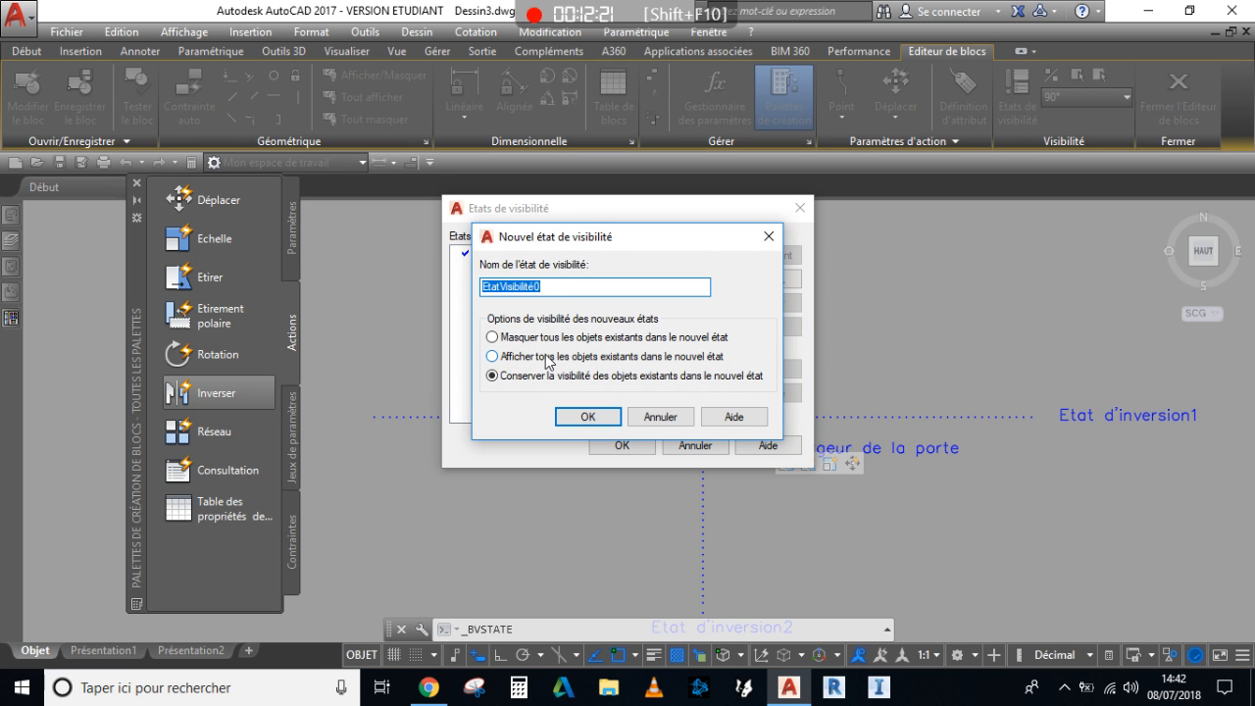
{"action": "type", "text": "45"}
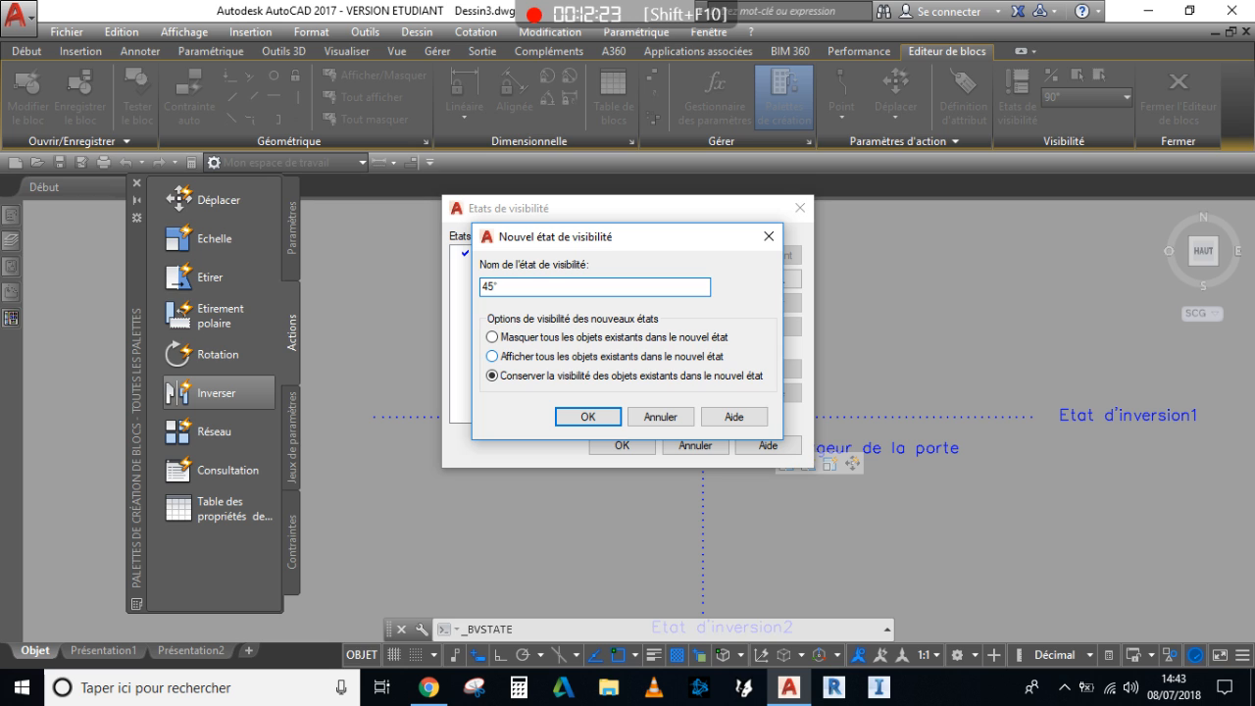
{"action": "left_click", "coordinate": [495, 376]}
{"action": "left_click", "coordinate": [585, 416]}
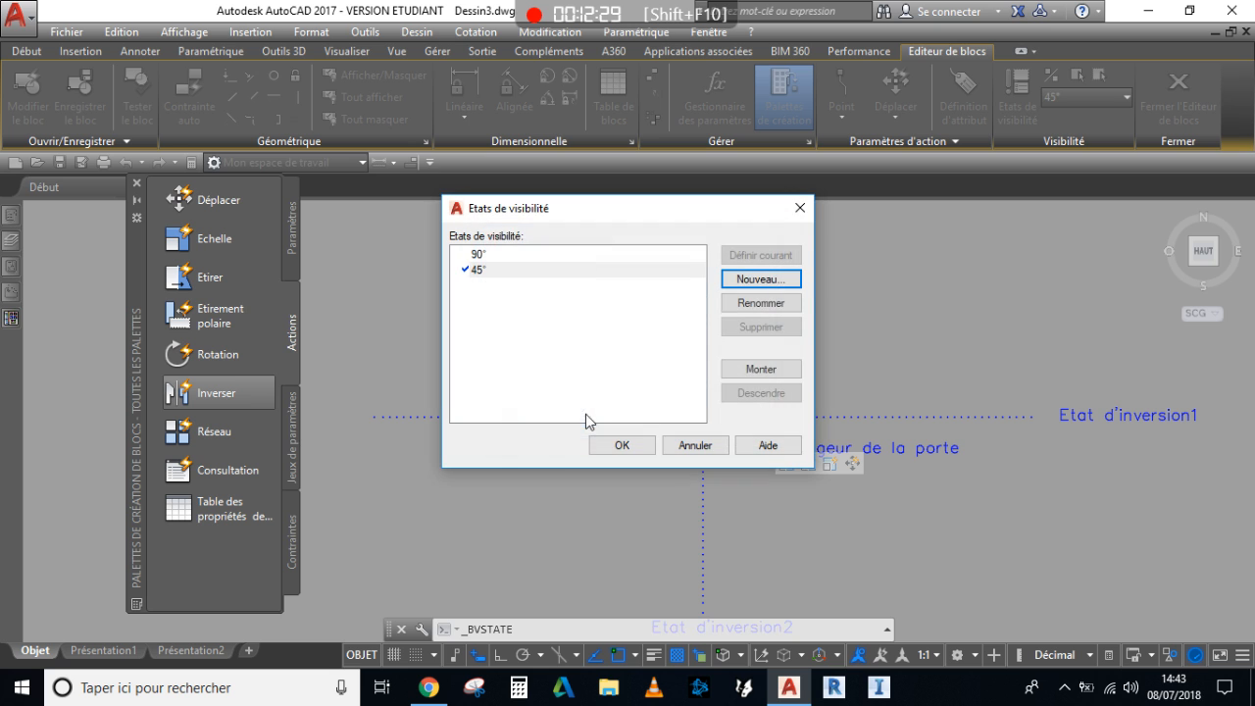
Make 90° the current visibility state and accept the visibility state settings.
{"action": "left_click", "coordinate": [496, 256]}
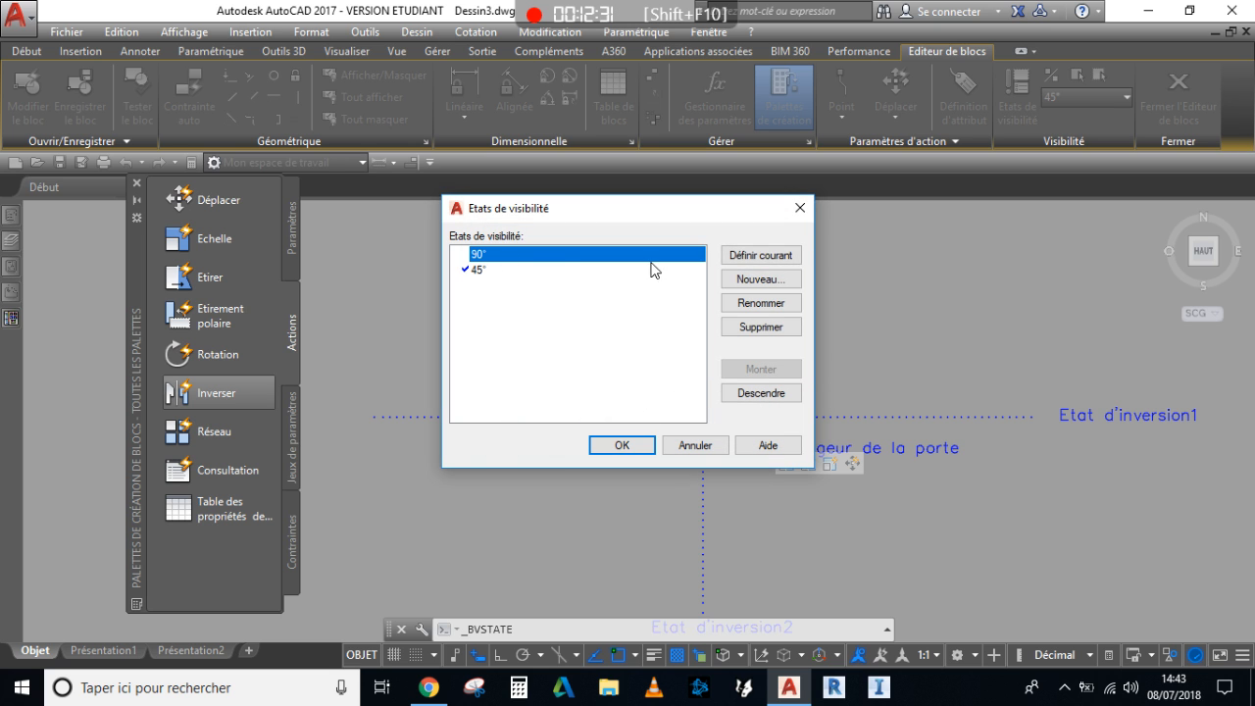
{"action": "left_click", "coordinate": [755, 255]}
{"action": "left_click", "coordinate": [629, 444]}
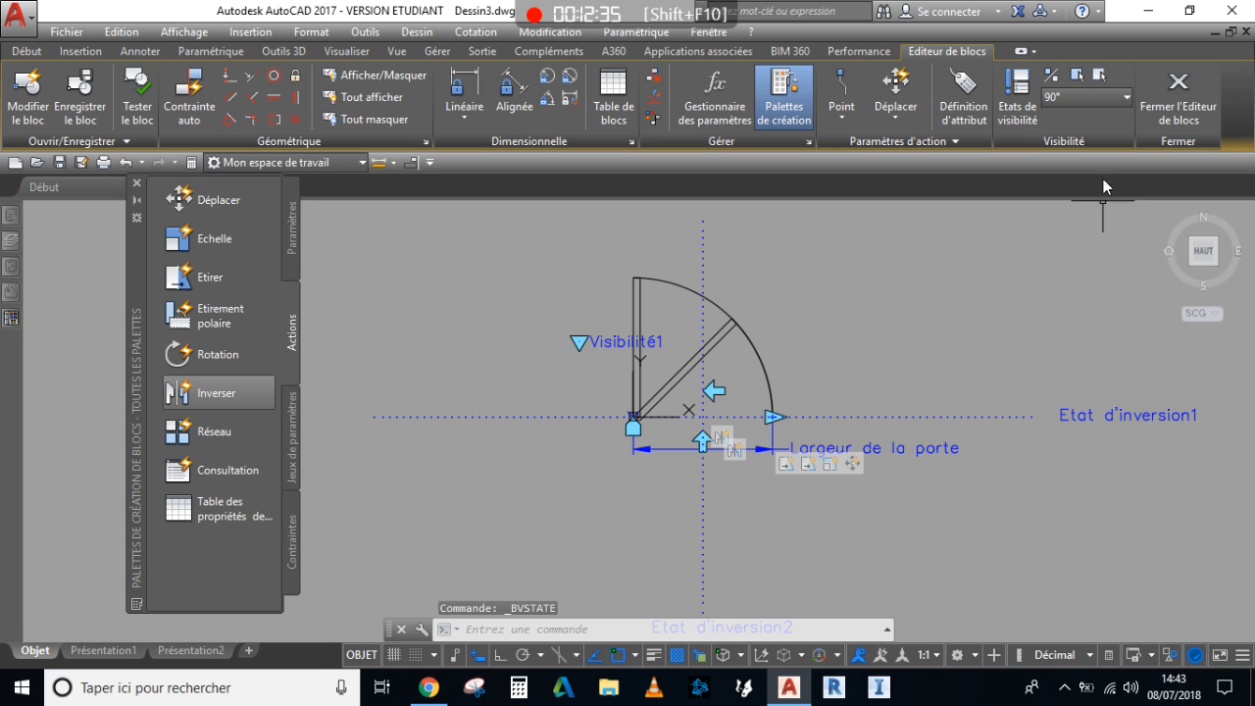
Switch the current visibility state to 45° and back to 90°.
{"action": "left_click", "coordinate": [1101, 100]}
{"action": "left_click", "coordinate": [1074, 138]}
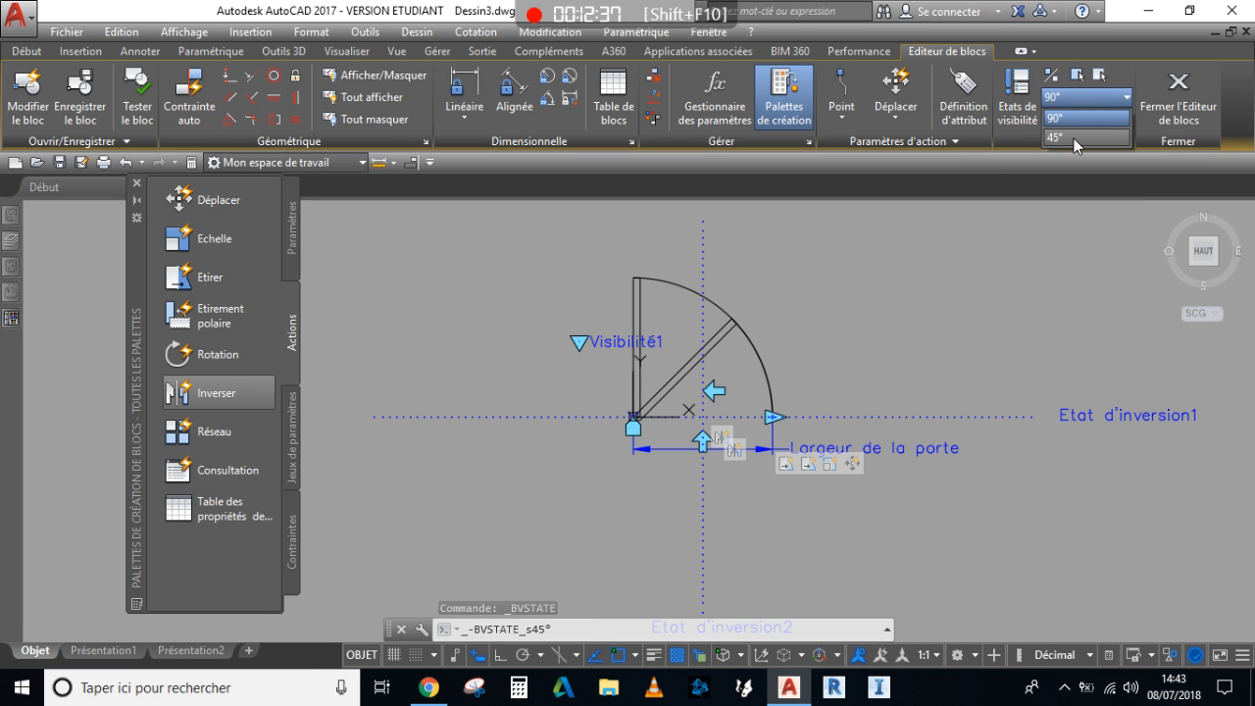
{"action": "left_click", "coordinate": [1087, 97]}
{"action": "left_click", "coordinate": [1075, 121]}
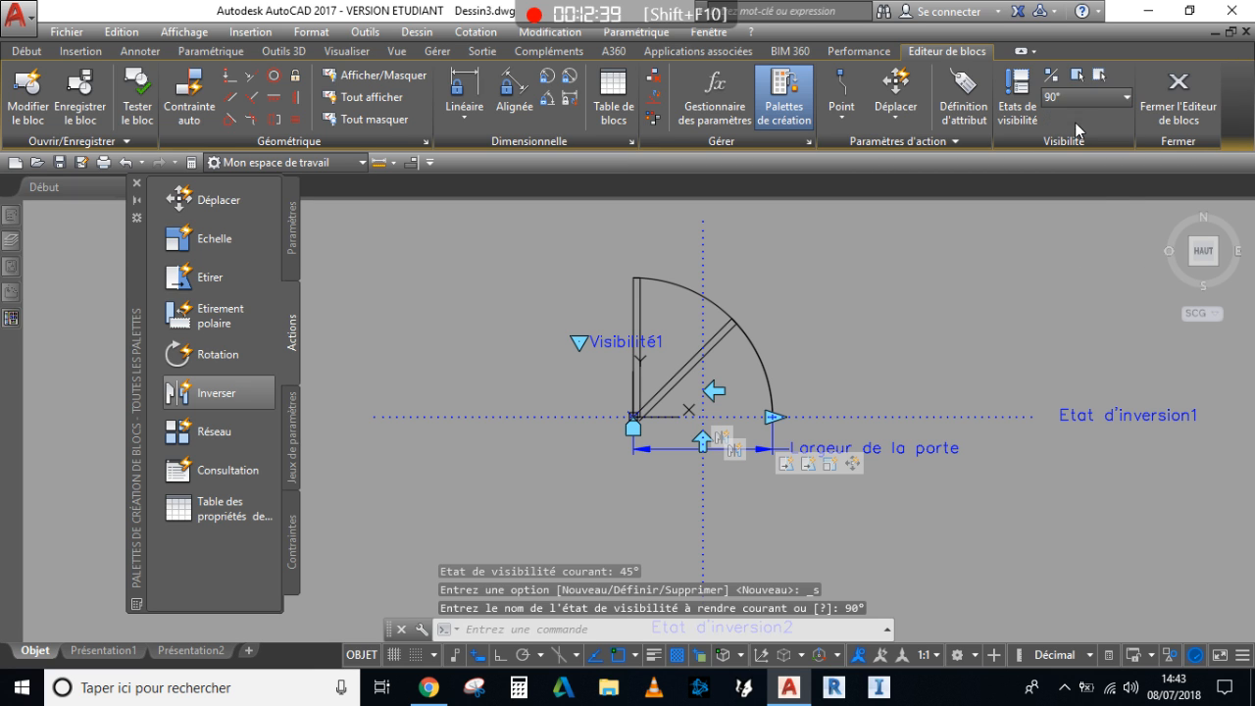
Switch to the 45° visibility state and hide the vertical door leaf and its full 90° swing arc in it.
{"action": "left_click", "coordinate": [1085, 95]}
{"action": "left_click", "coordinate": [1075, 119]}
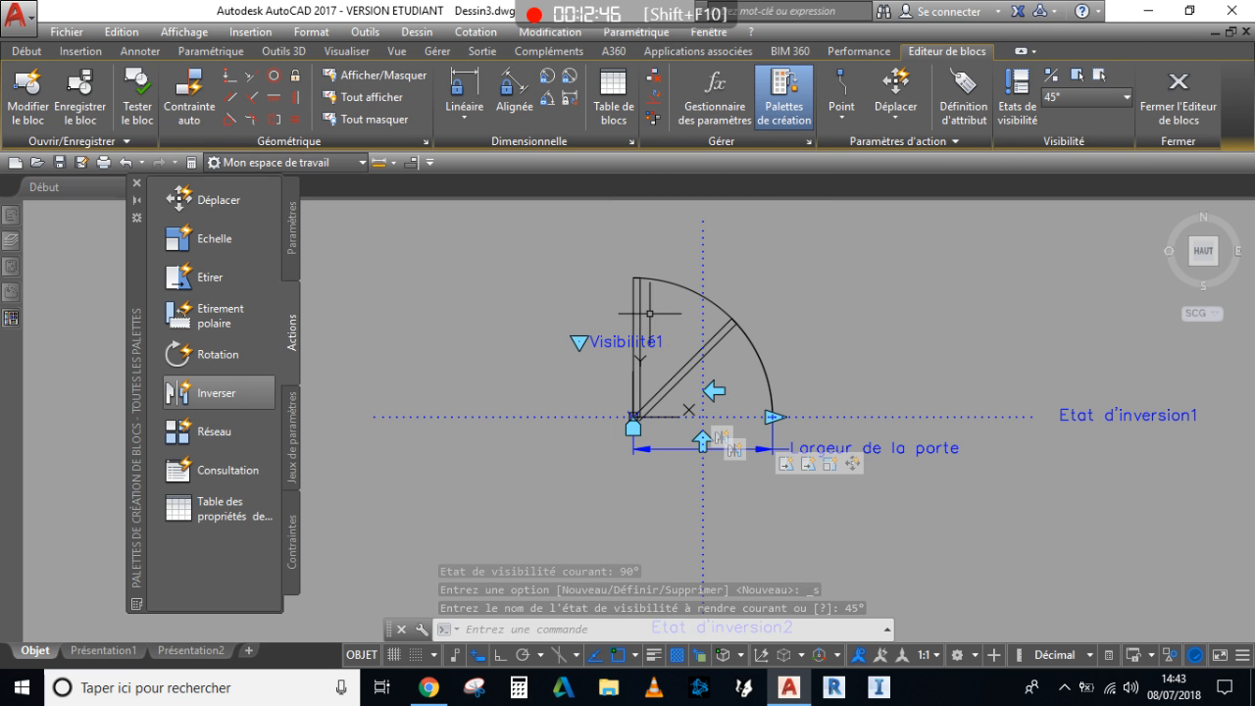
{"action": "left_click", "coordinate": [677, 299]}
{"action": "left_click", "coordinate": [603, 250]}
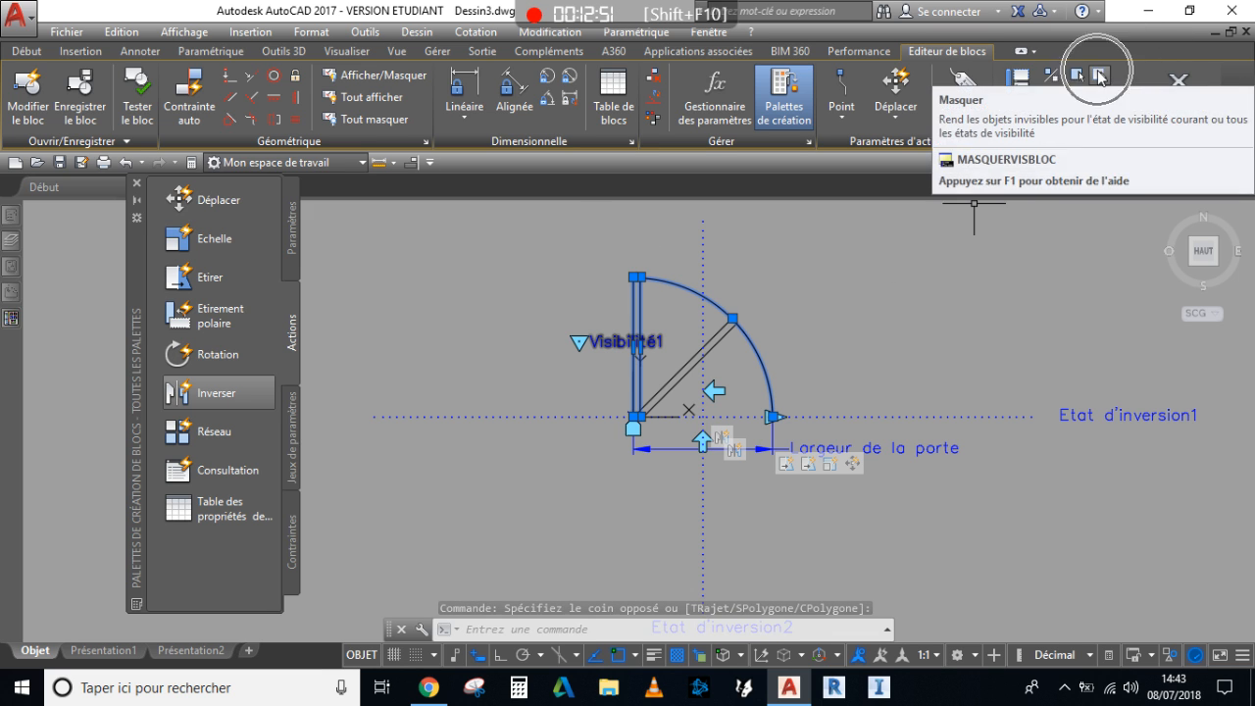
{"action": "left_click", "coordinate": [1099, 77]}
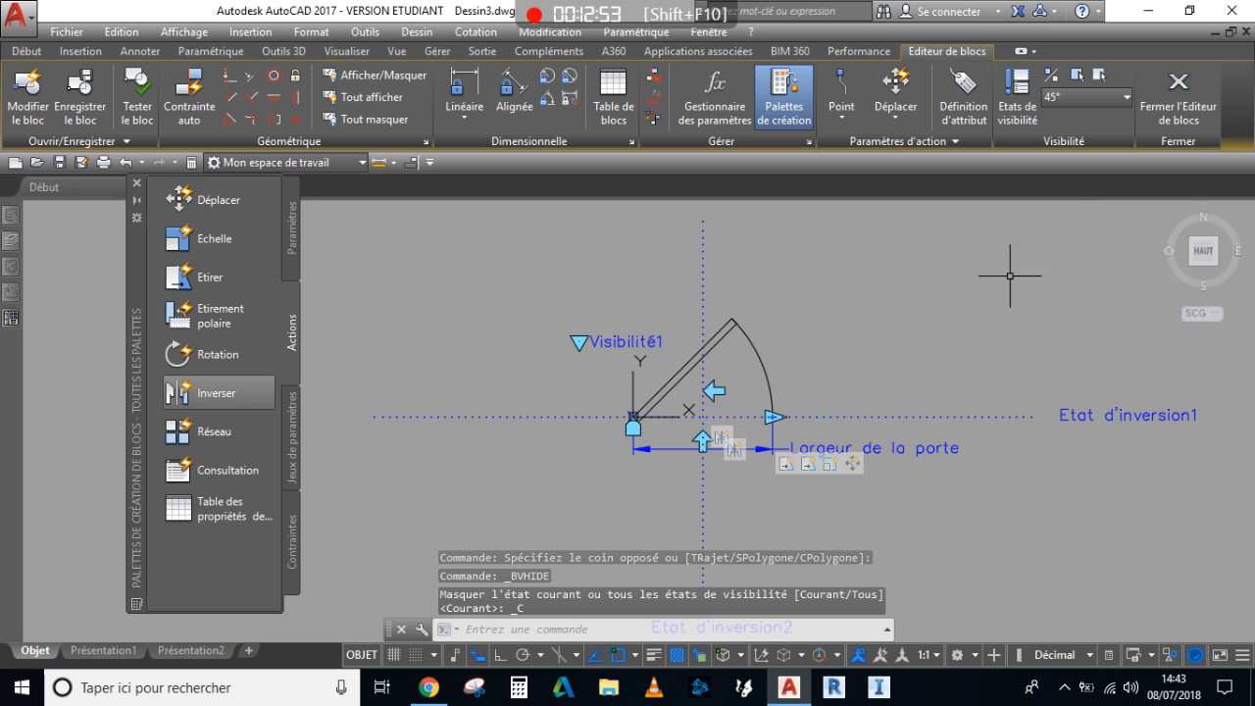
Switch to the 90° visibility state and hide the diagonal door leaf and its 45° swing arc in it.
{"action": "left_click", "coordinate": [1123, 100]}
{"action": "left_click", "coordinate": [1085, 117]}
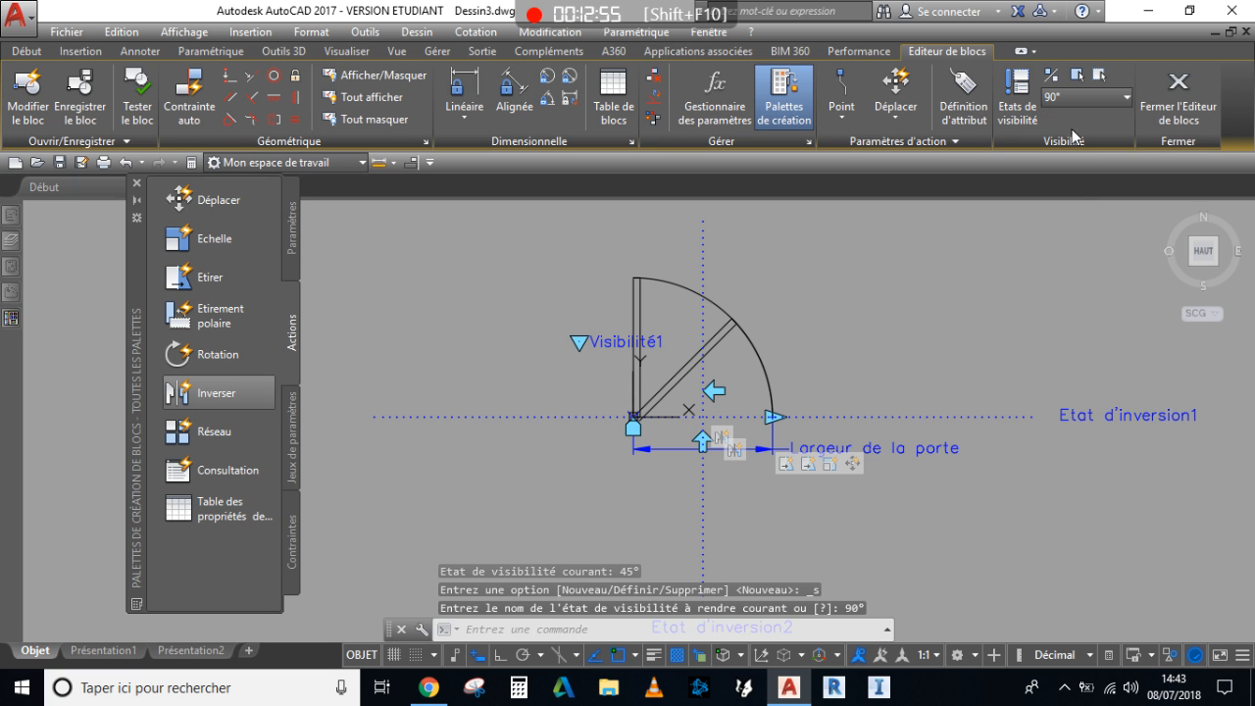
{"action": "left_click", "coordinate": [708, 338]}
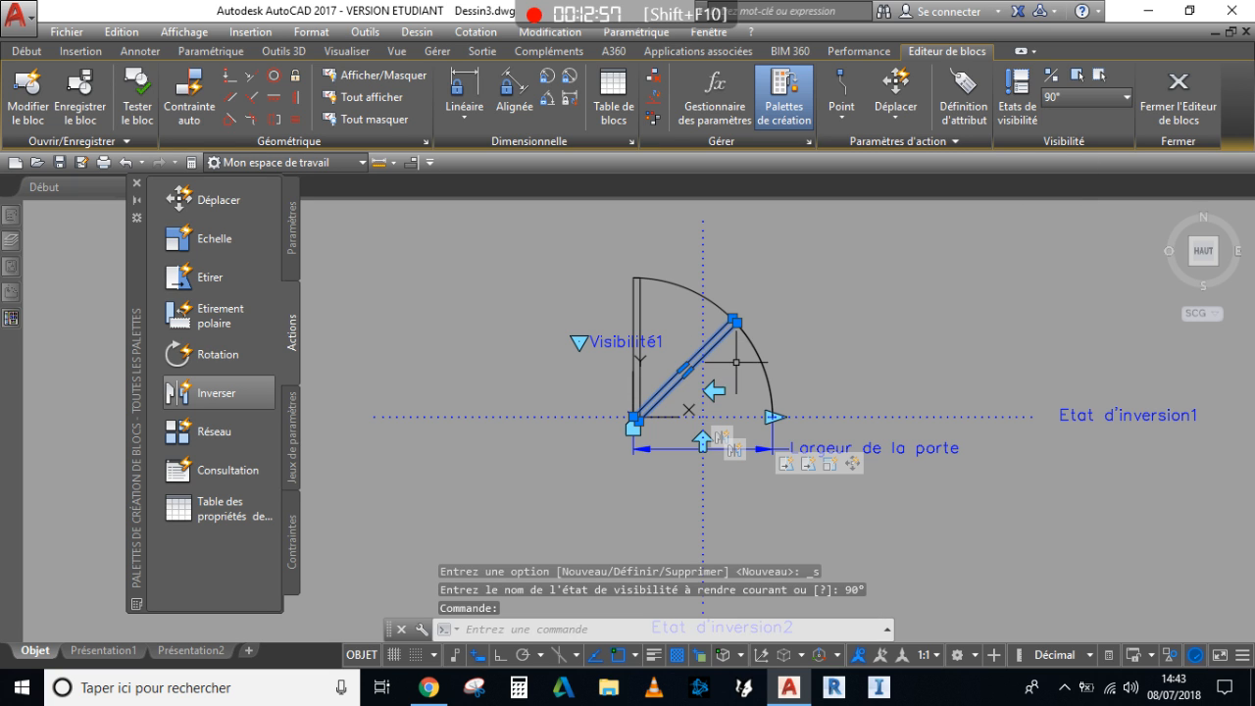
{"action": "scroll", "coordinate": [744, 363], "scroll_direction": "up", "scroll_amount": 2}
{"action": "left_click", "coordinate": [770, 355]}
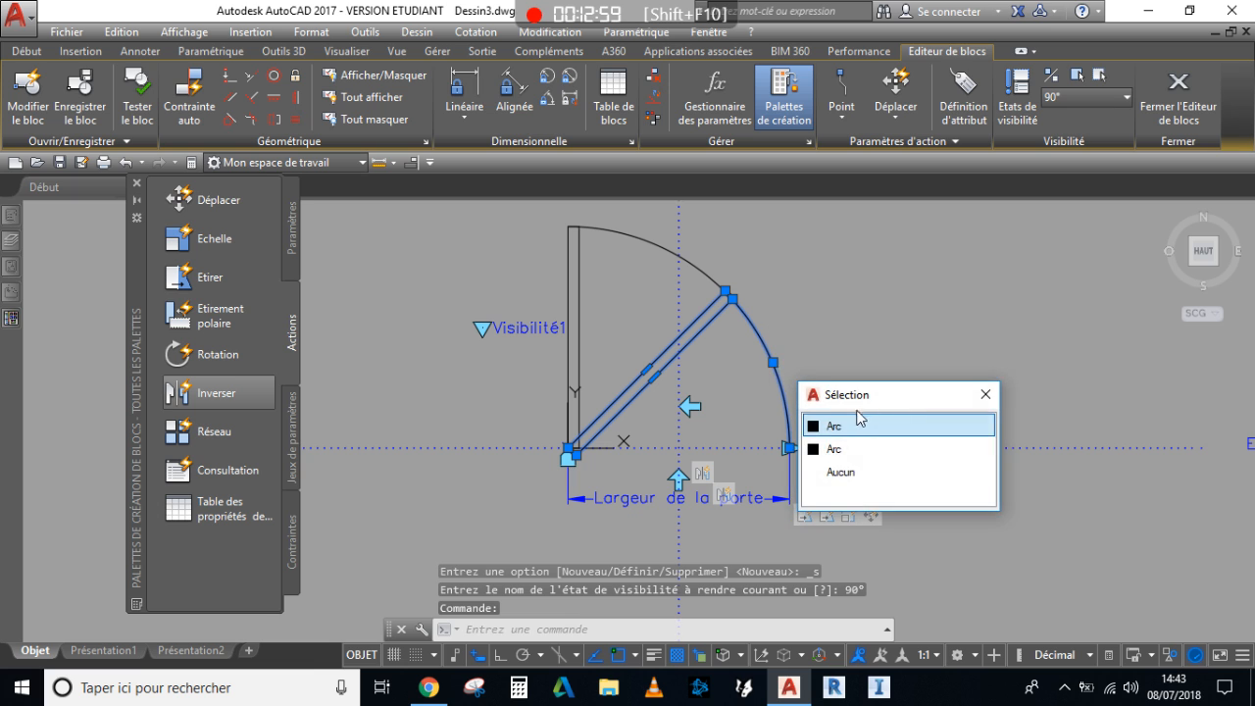
{"action": "left_click", "coordinate": [867, 427]}
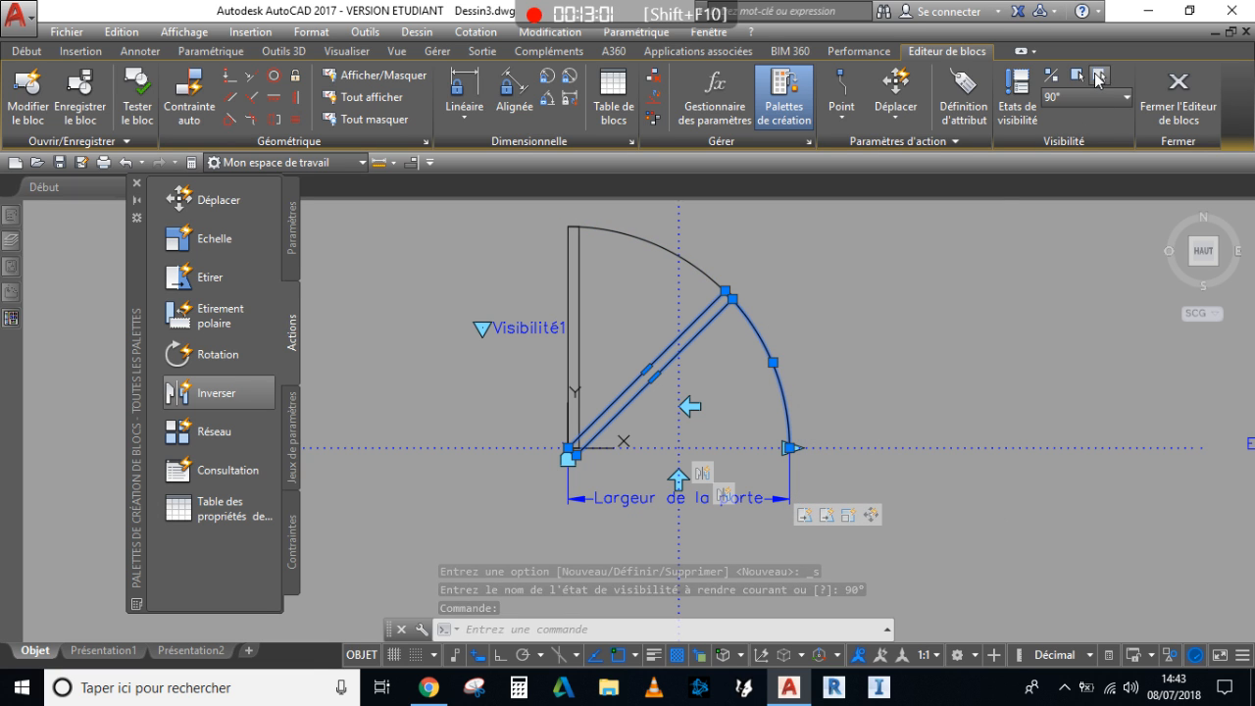
{"action": "left_click", "coordinate": [1099, 76]}
{"action": "scroll", "coordinate": [980, 294], "scroll_direction": "down", "scroll_amount": 2}
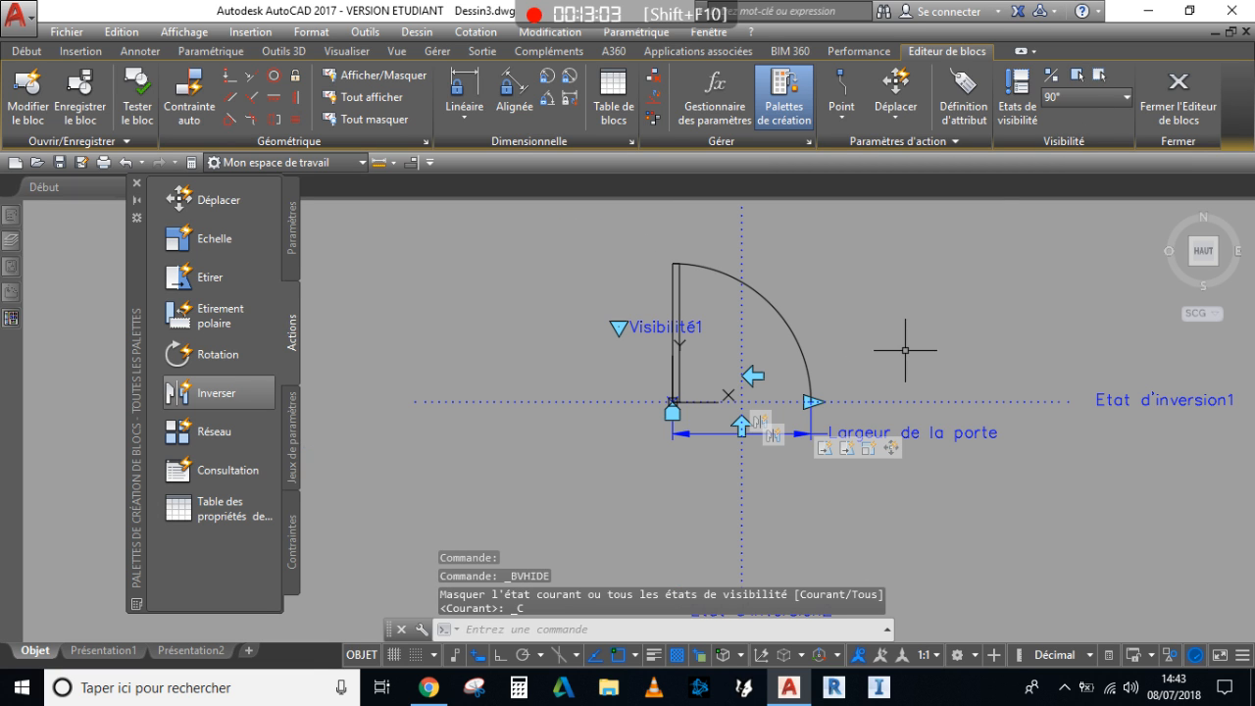
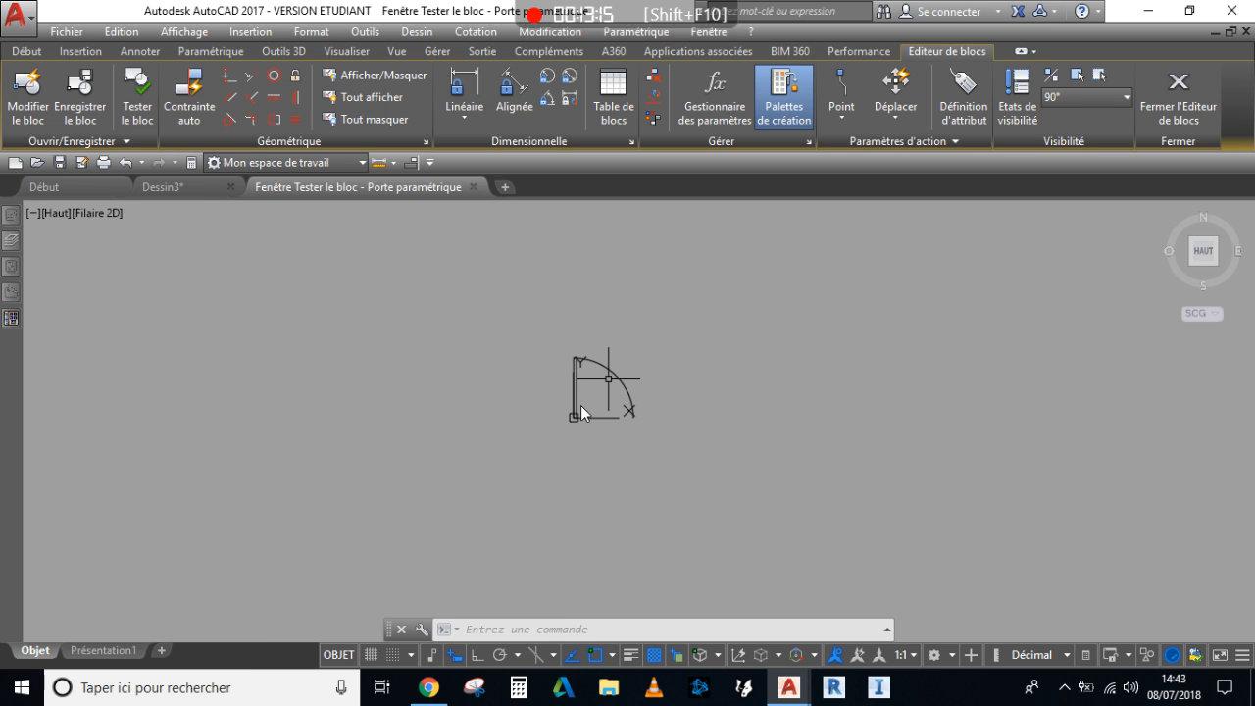
Test the flip actions in the block test window by mirroring the 90° door horizontally and vertically, restoring its orientation each time.
{"action": "scroll", "coordinate": [596, 402], "scroll_direction": "up", "scroll_amount": 3}
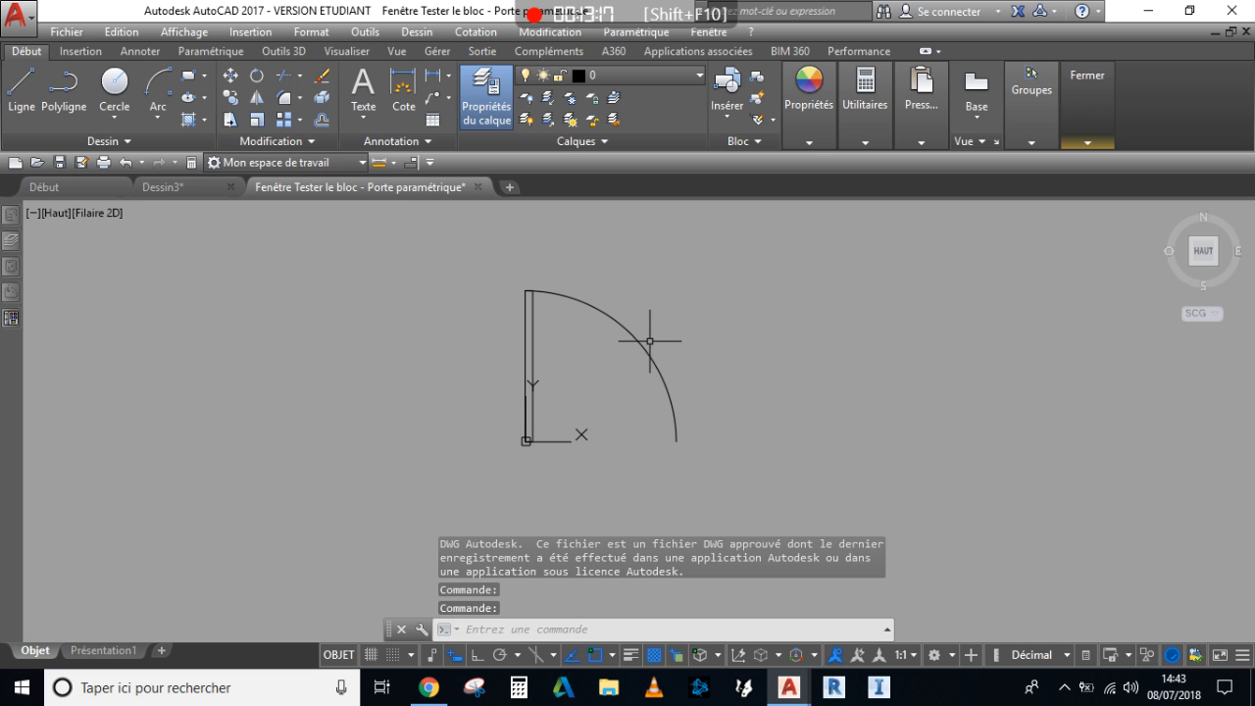
{"action": "left_click", "coordinate": [646, 348]}
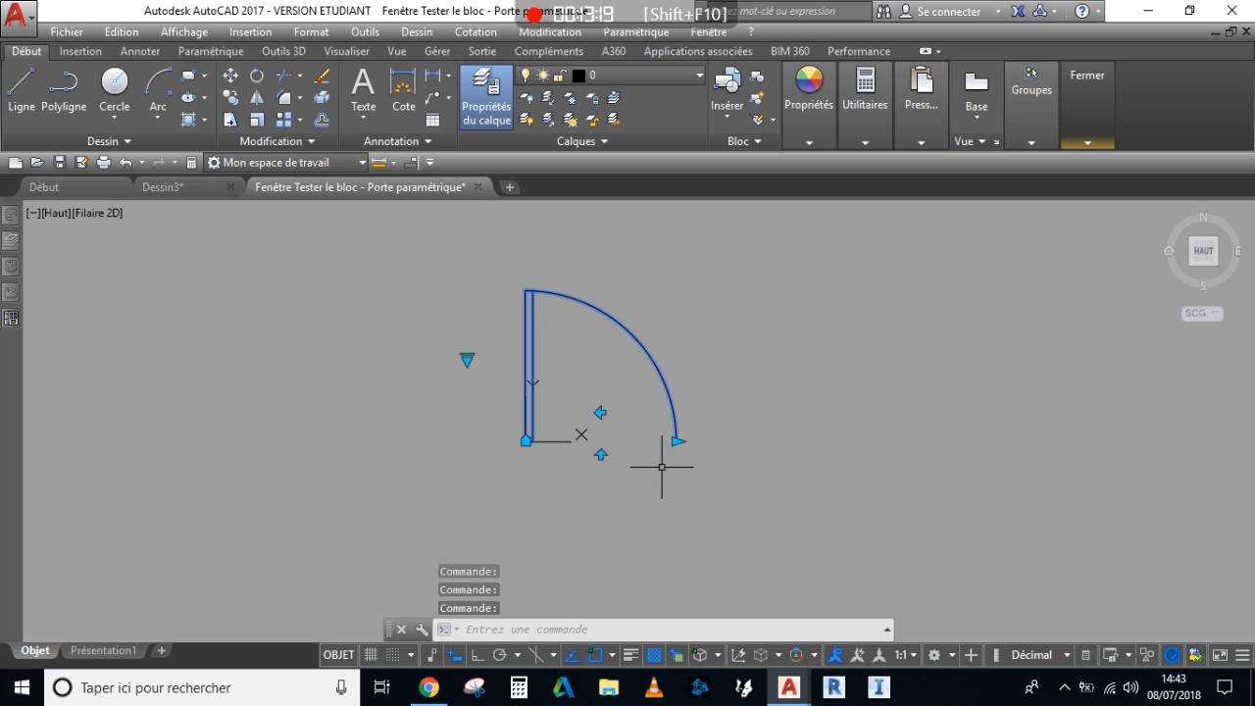
{"action": "left_click", "coordinate": [599, 413]}
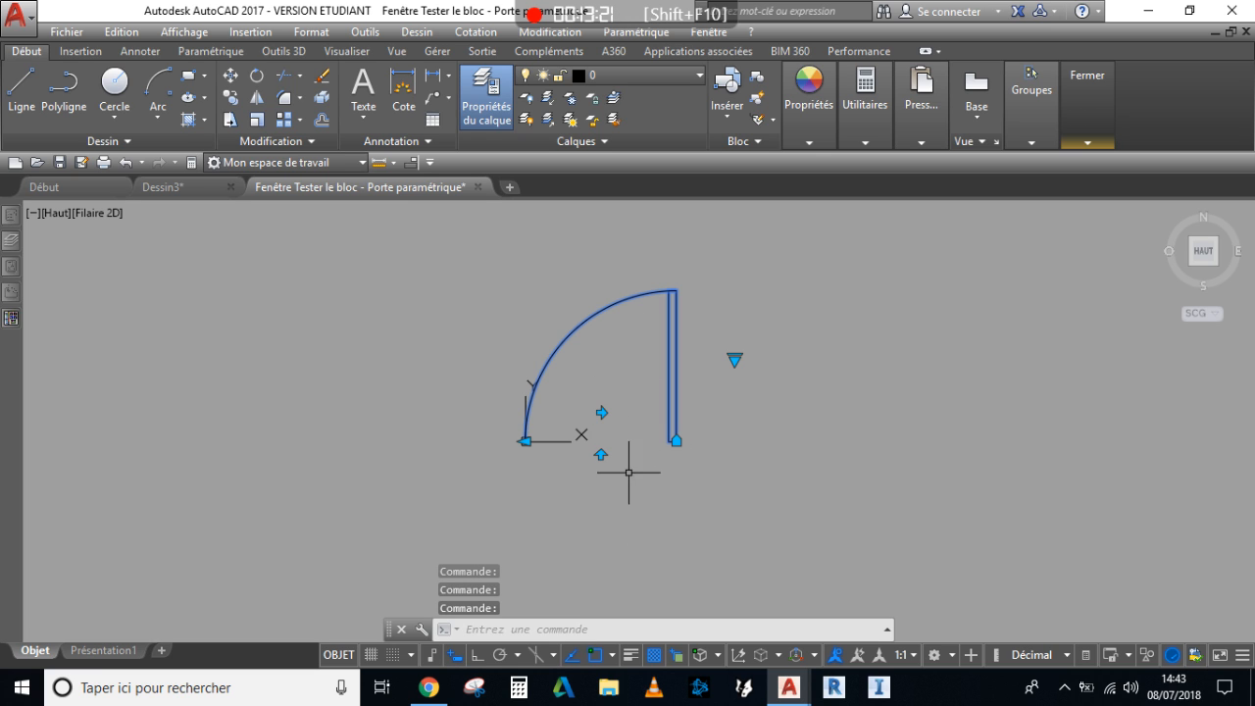
{"action": "left_click", "coordinate": [601, 412]}
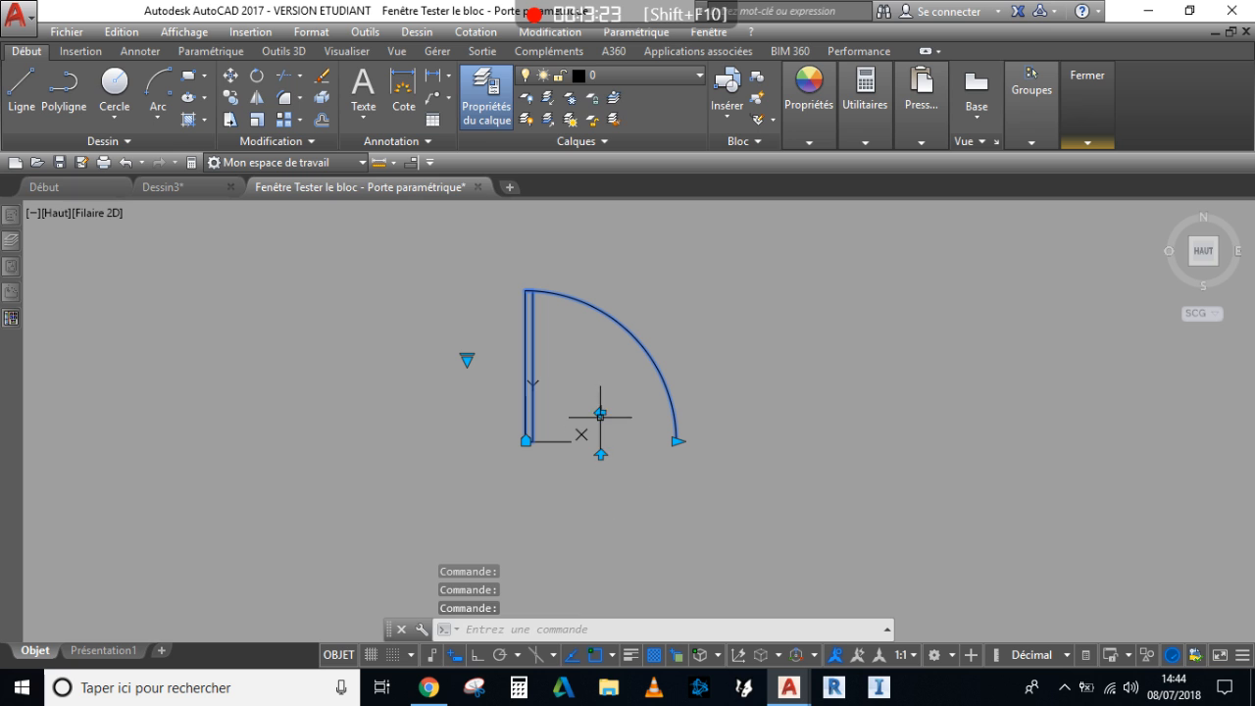
{"action": "left_click", "coordinate": [600, 454]}
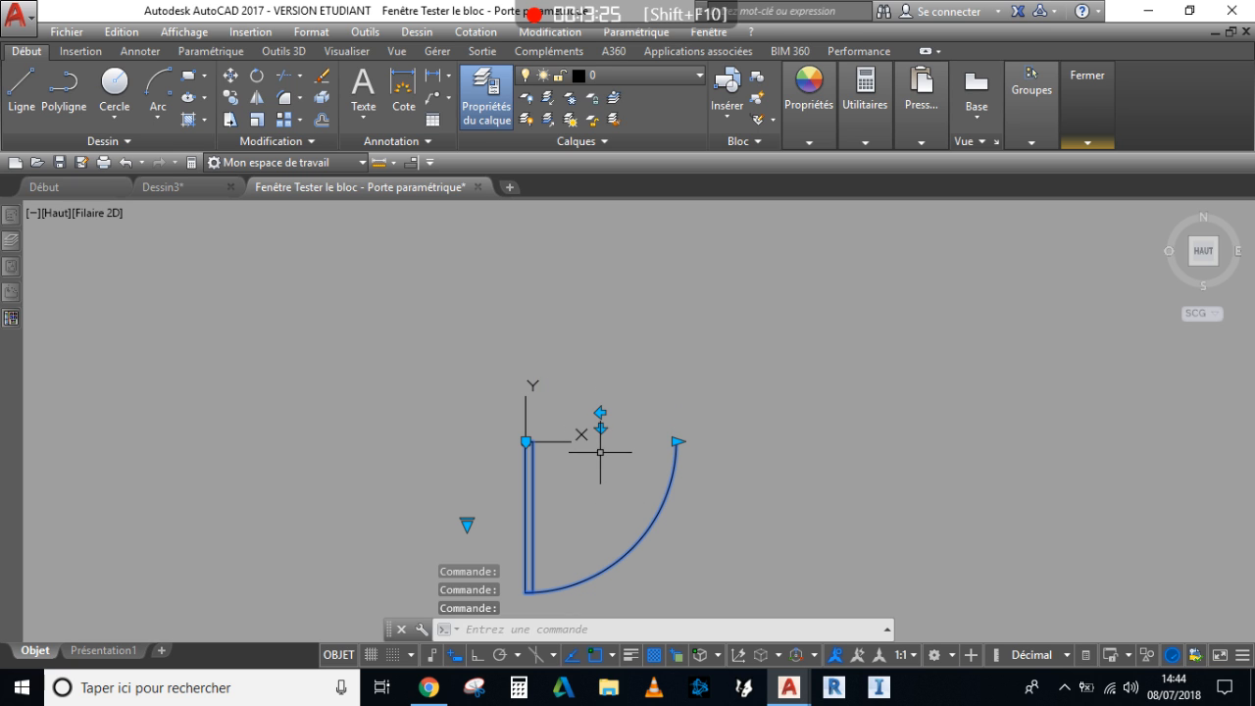
{"action": "left_click", "coordinate": [601, 428]}
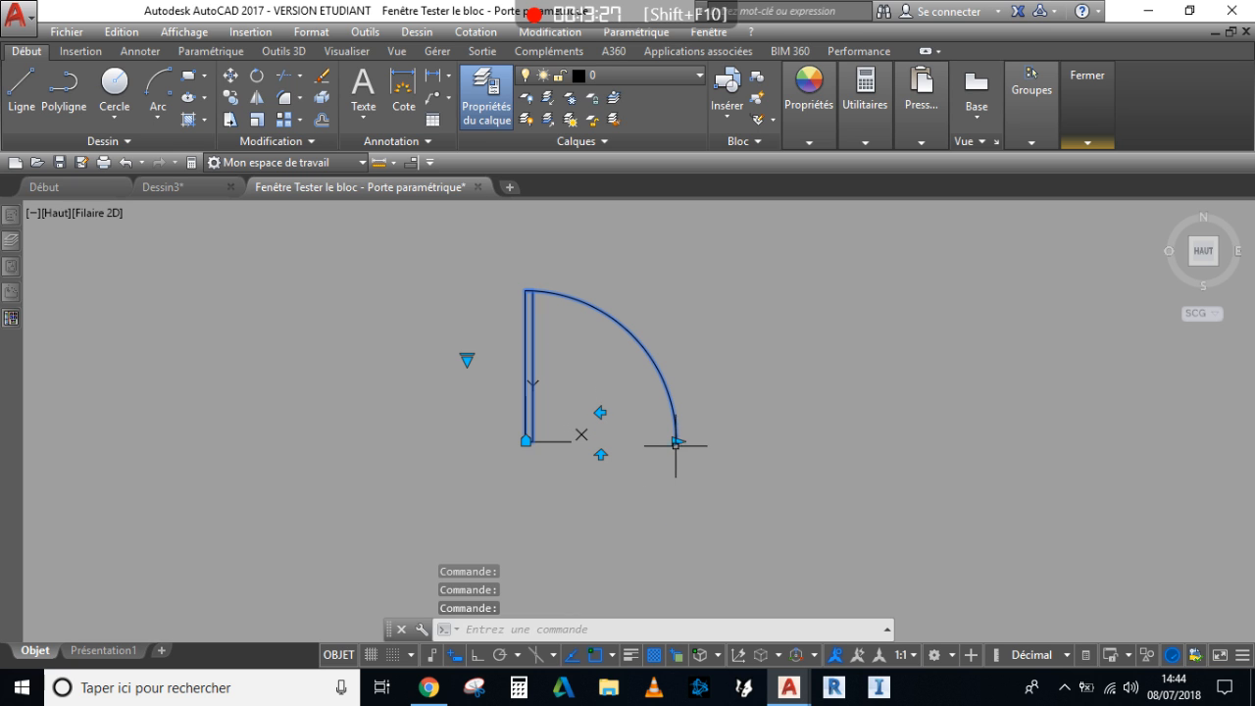
Test the width action by enlarging the 90° door twice from its width grip, and undo the changes.
{"action": "left_click", "coordinate": [677, 442]}
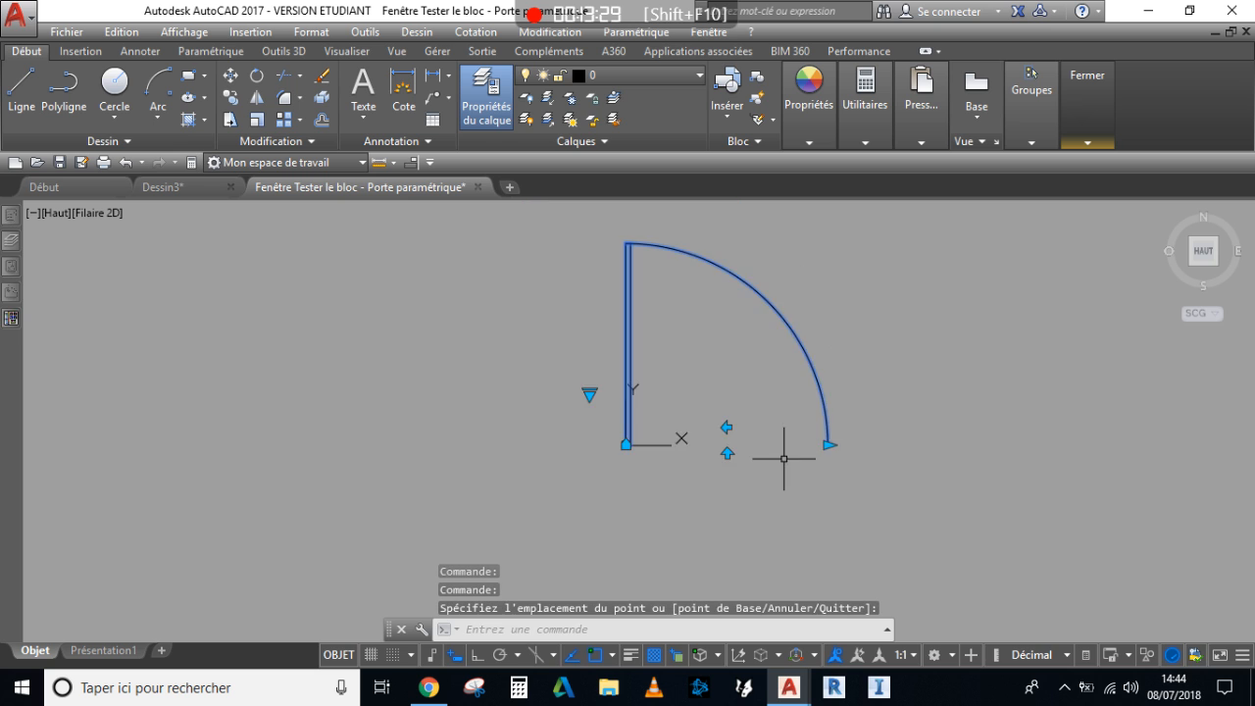
{"action": "left_click", "coordinate": [796, 447]}
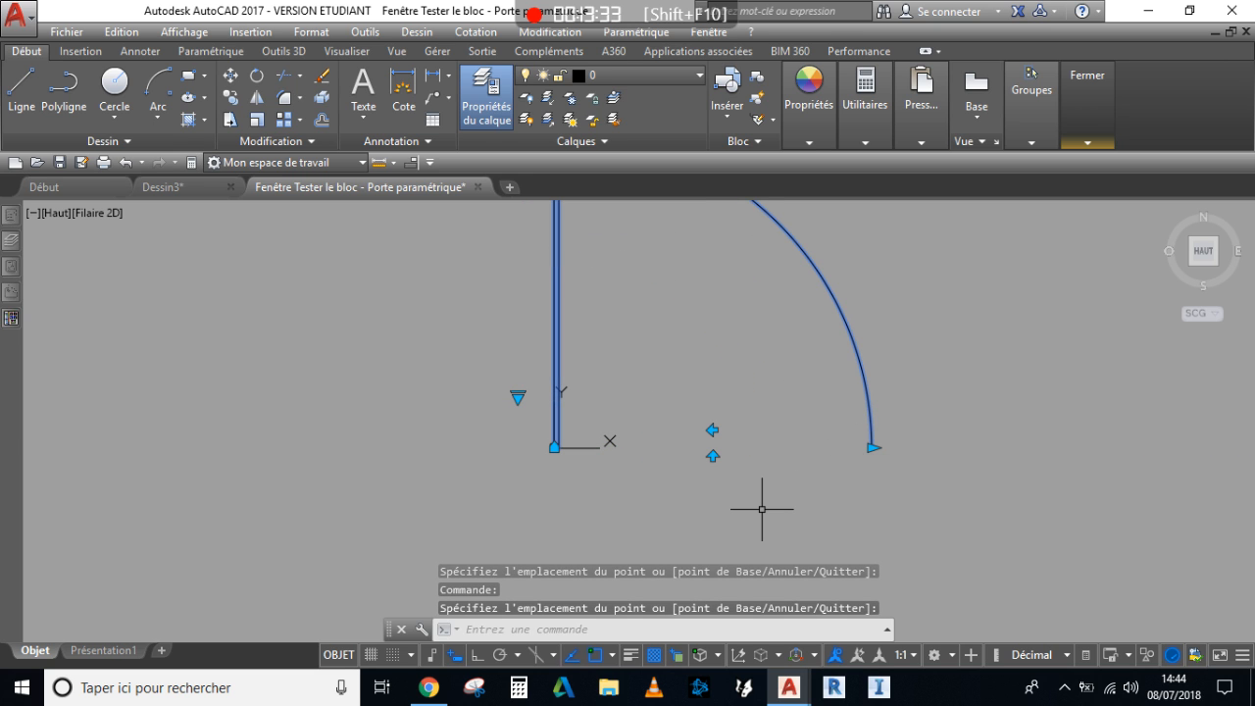
{"action": "key", "text": "ctrl+z"}
{"action": "key", "text": "ctrl+z"}
{"action": "key", "text": "ctrl+z"}
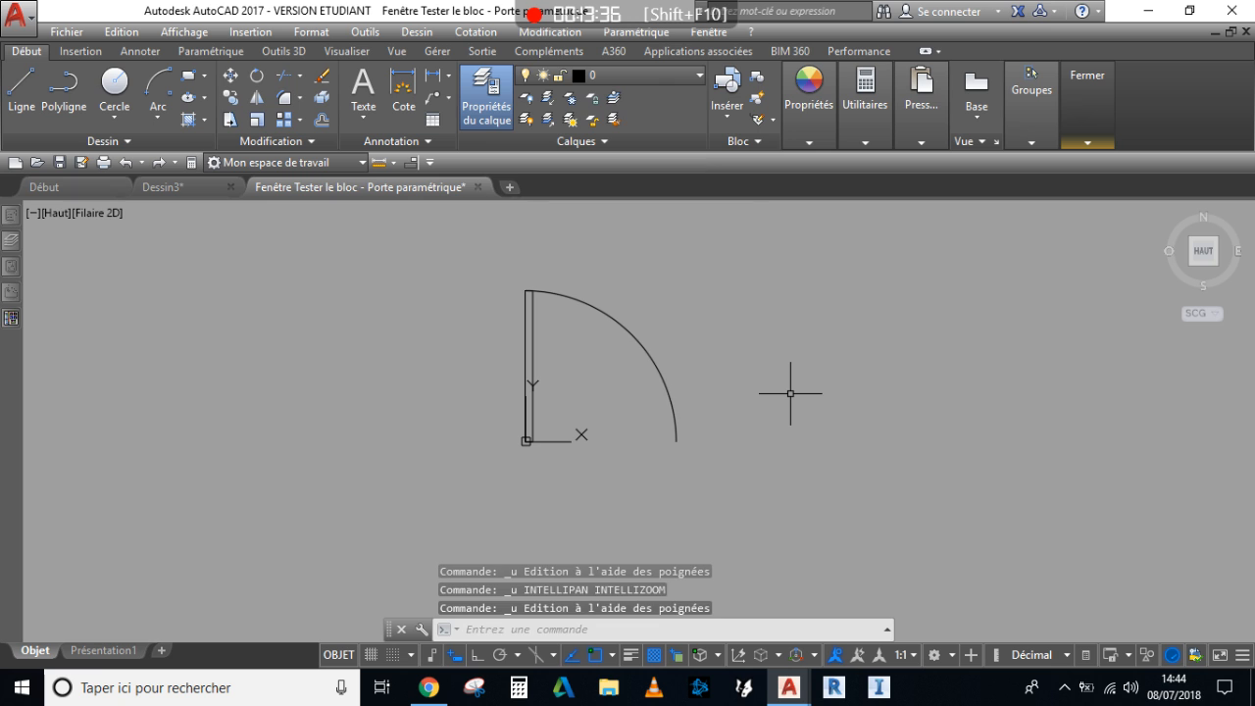
Set the test door to the 45° visibility state and try its horizontal and vertical flips.
{"action": "left_click", "coordinate": [655, 372]}
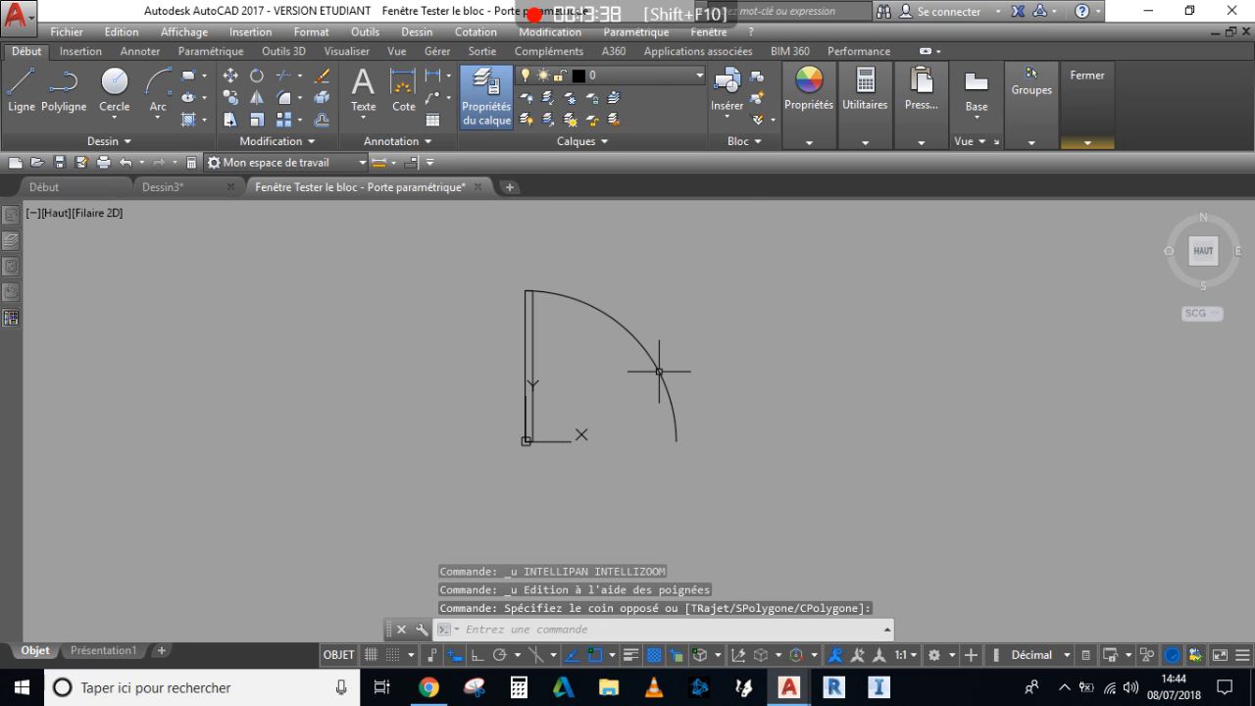
{"action": "key", "text": "Escape"}
{"action": "left_click", "coordinate": [660, 365]}
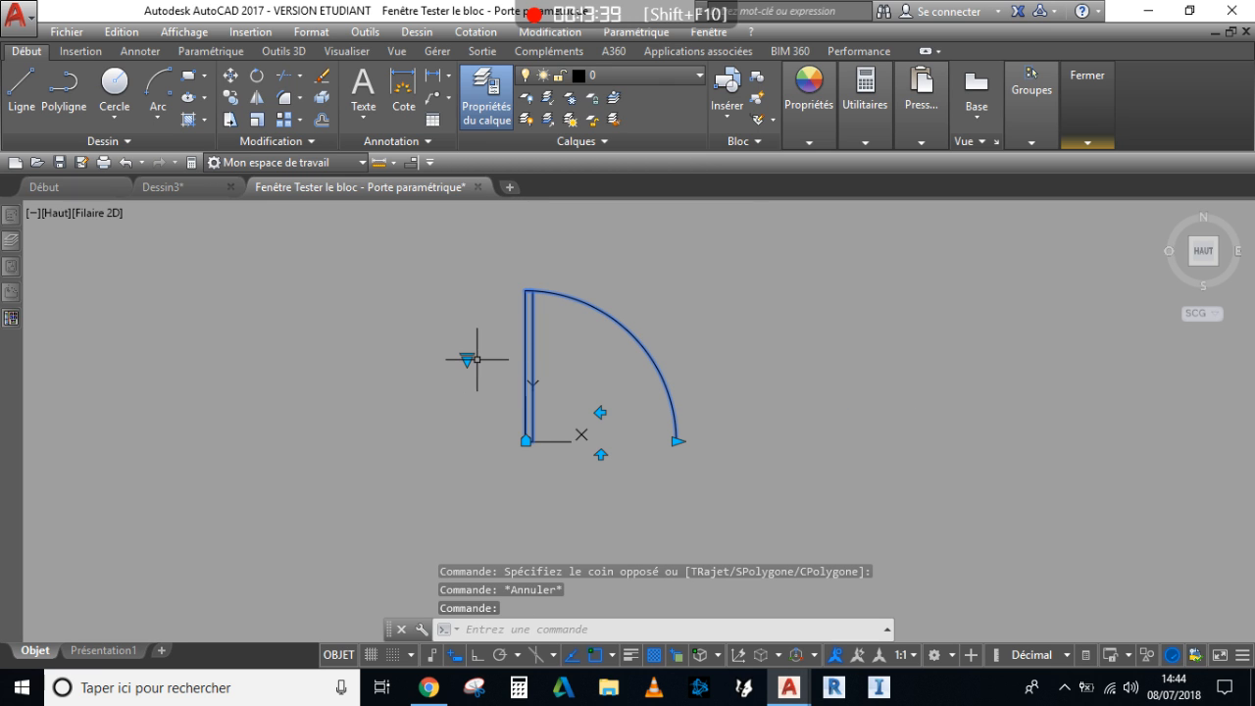
{"action": "left_click", "coordinate": [474, 359]}
{"action": "left_click", "coordinate": [495, 393]}
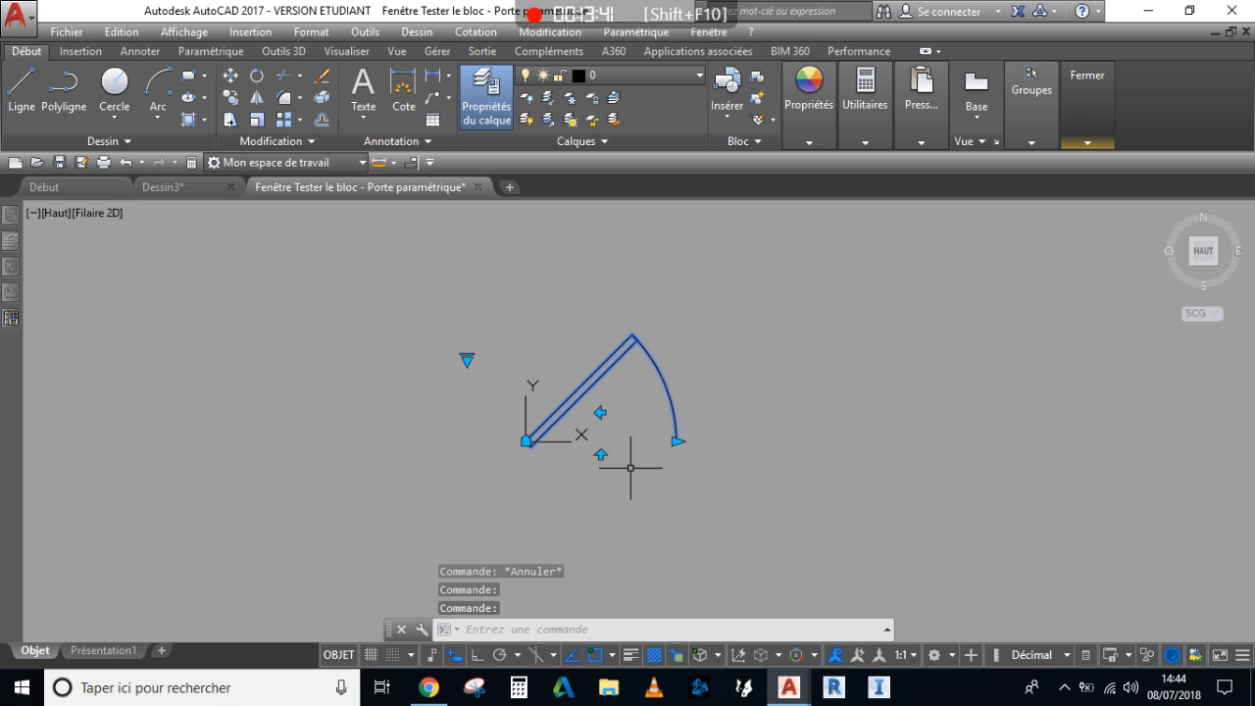
{"action": "left_click", "coordinate": [602, 413]}
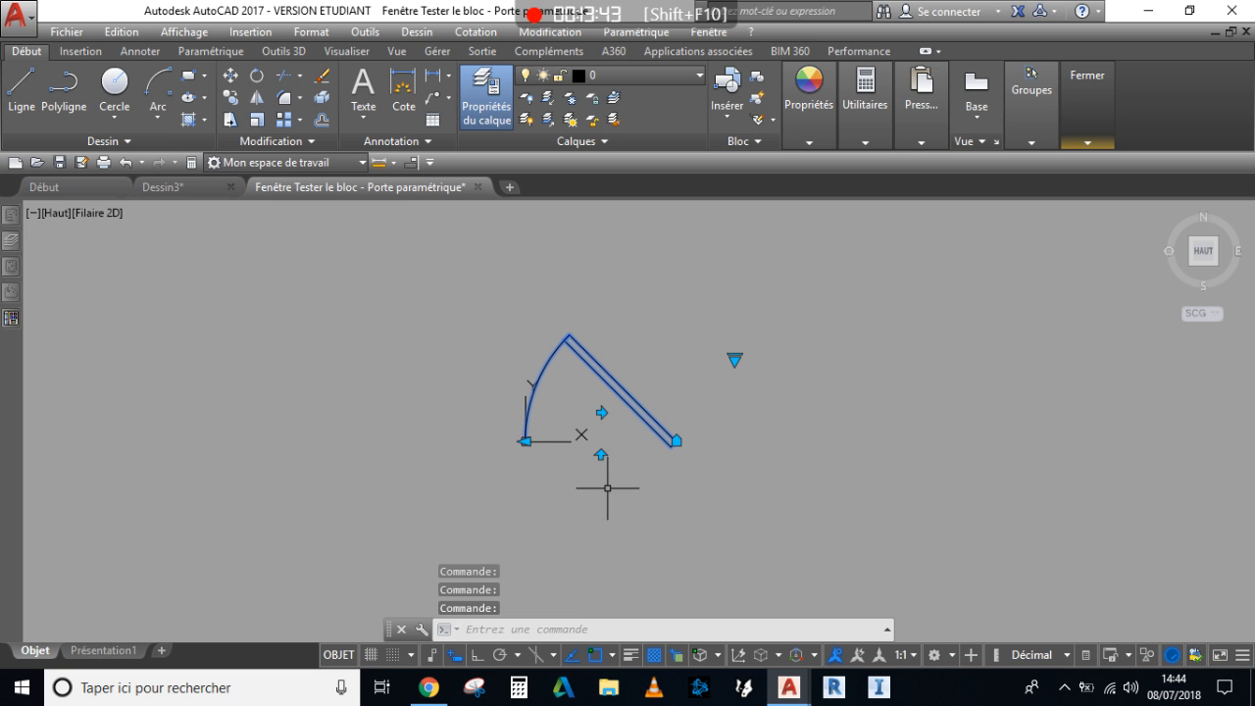
{"action": "left_click", "coordinate": [601, 454]}
{"action": "left_click", "coordinate": [601, 428]}
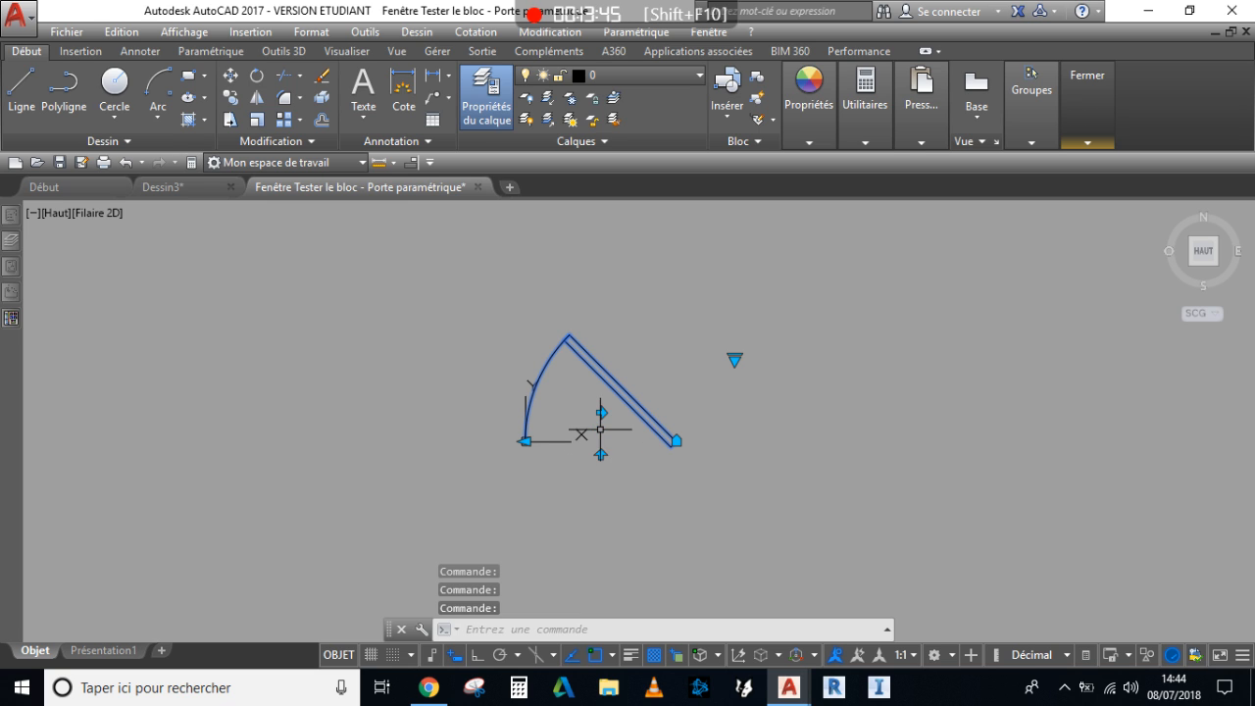
Enlarge the flipped 45° door from its width grip, flip it back horizontally and close the block test window.
{"action": "left_click", "coordinate": [525, 441]}
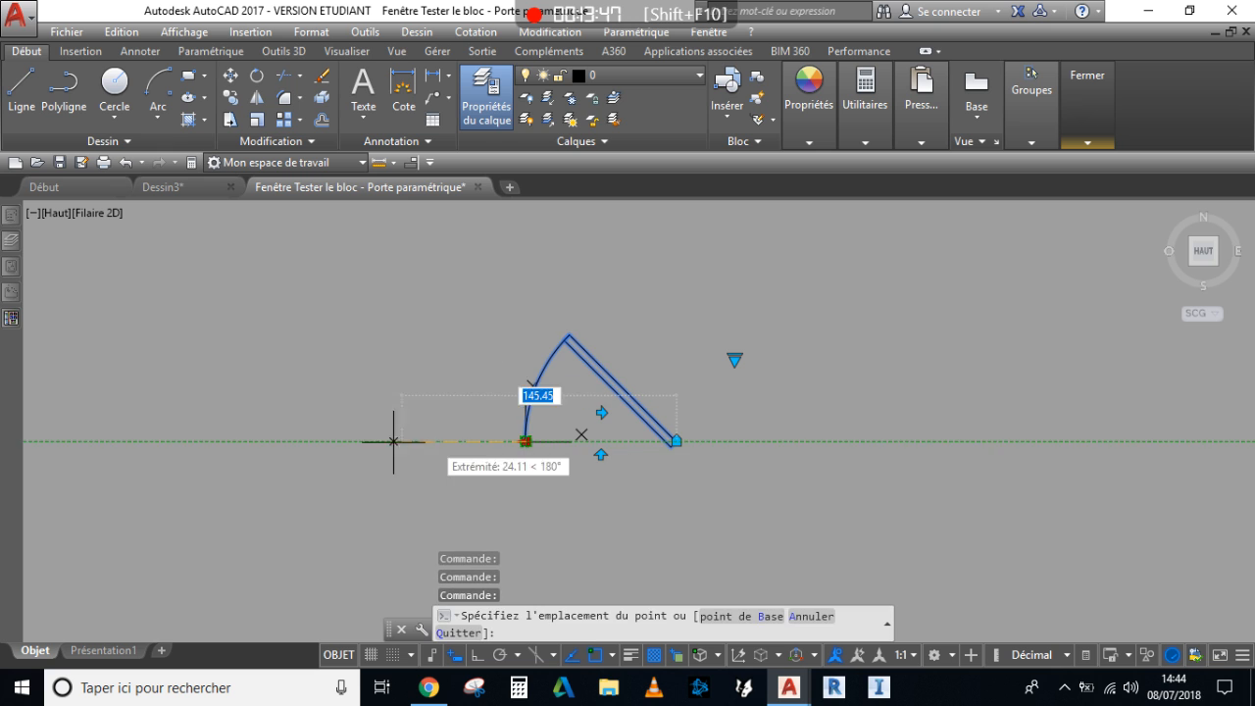
{"action": "left_click", "coordinate": [330, 440]}
{"action": "left_click", "coordinate": [504, 412]}
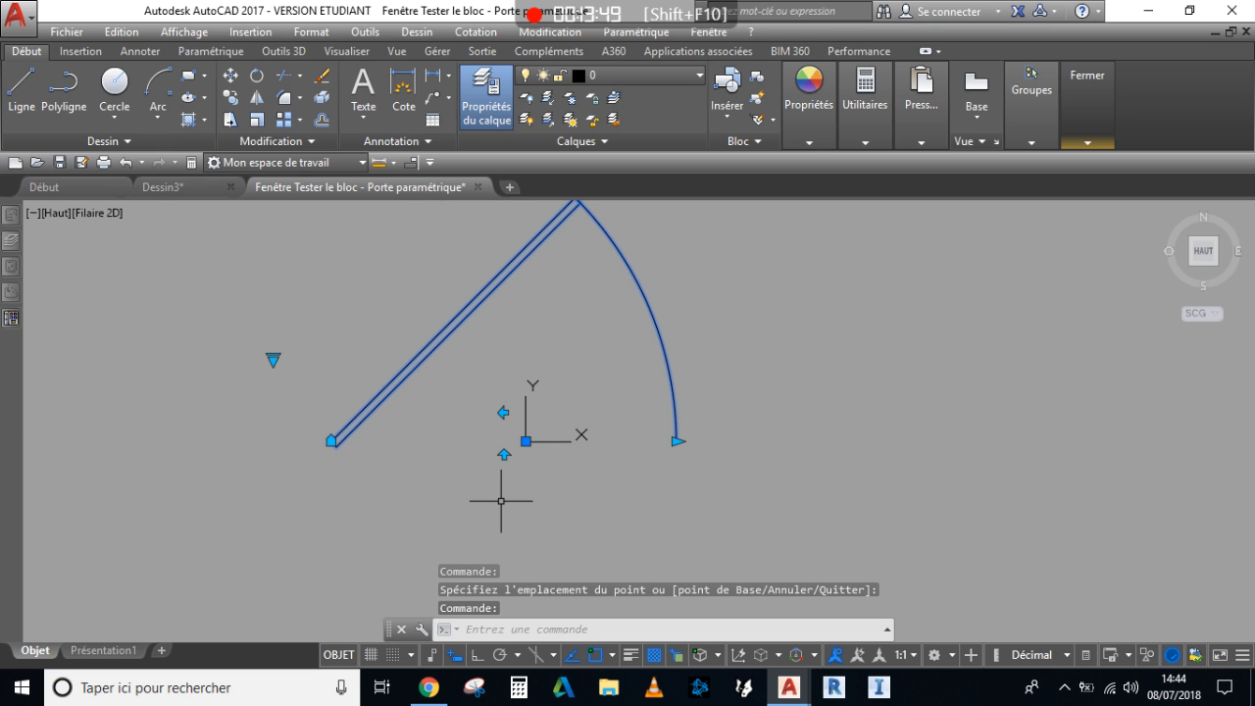
{"action": "mouse_move", "coordinate": [1088, 115]}
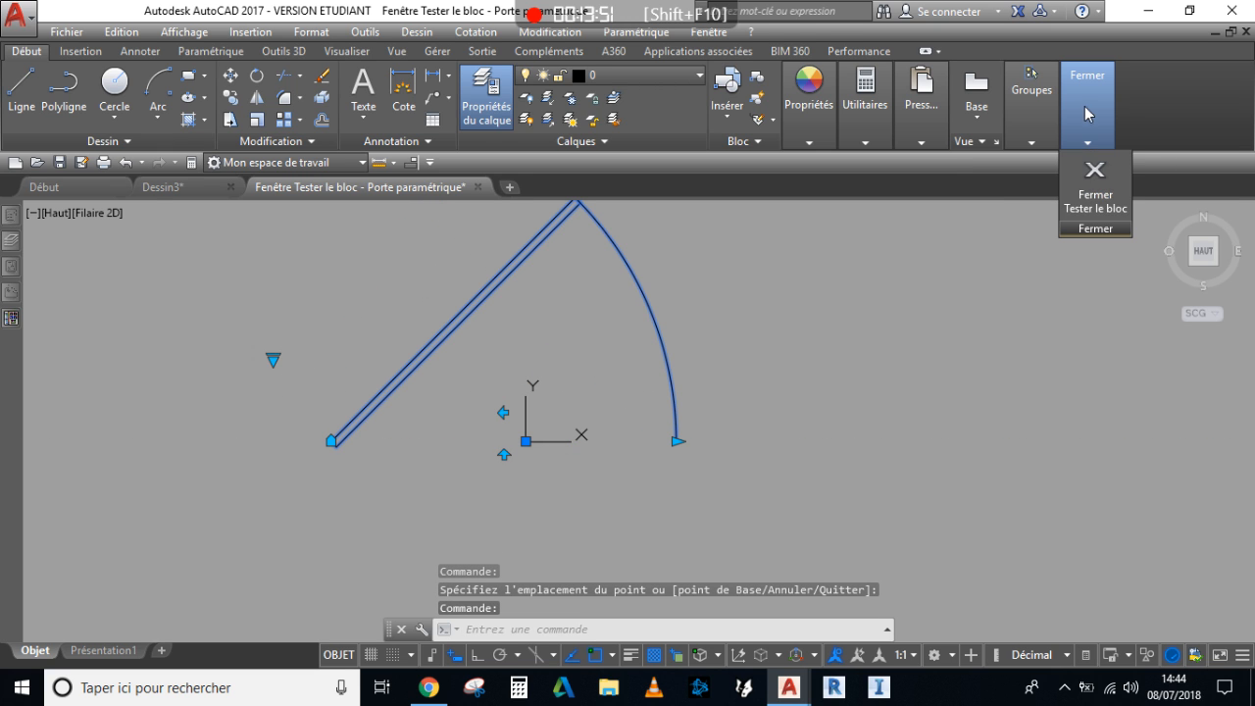
{"action": "left_click", "coordinate": [1090, 172]}
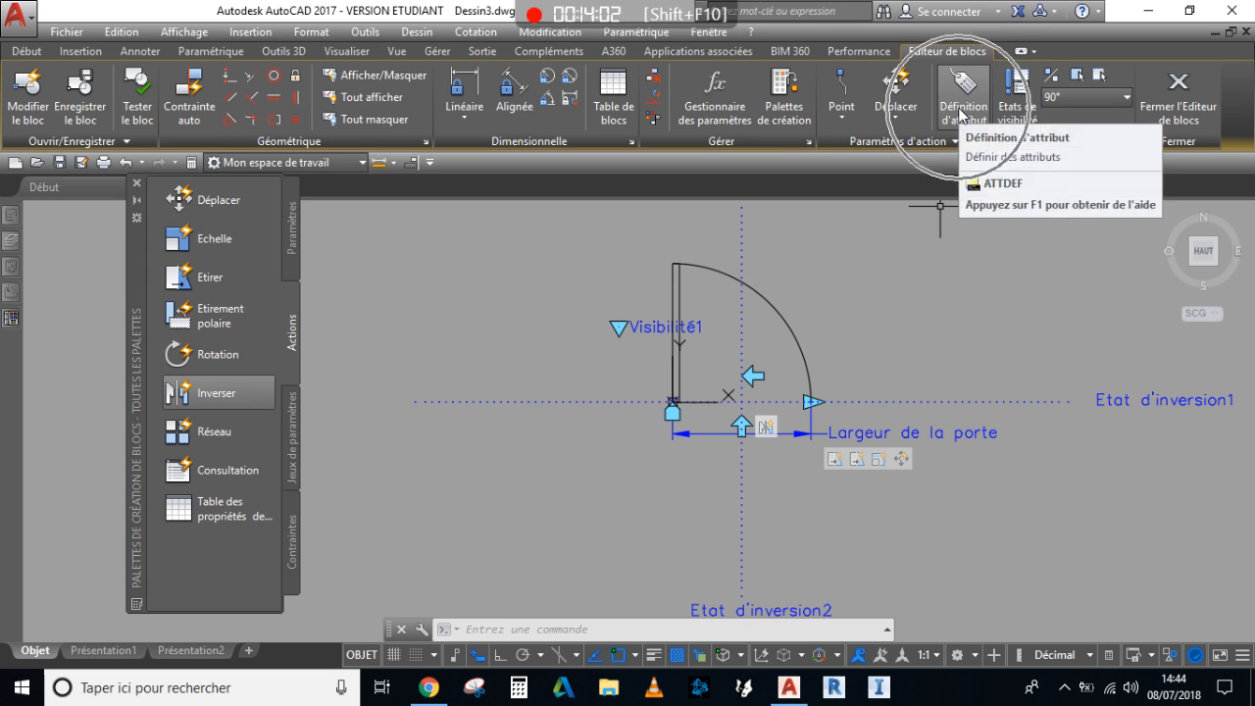
Define a block attribute with the tag Hauteur and the text justification Inférieur centre.
{"action": "left_click", "coordinate": [961, 110]}
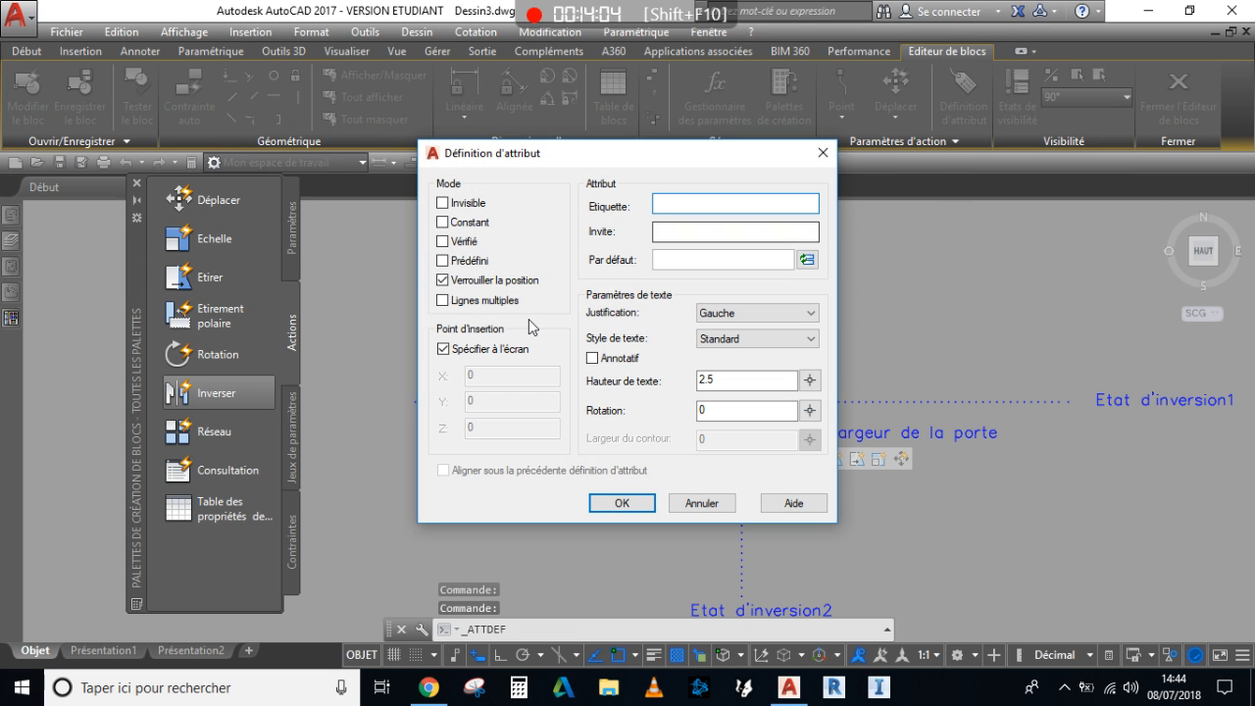
{"action": "type", "text": "Hauteur"}
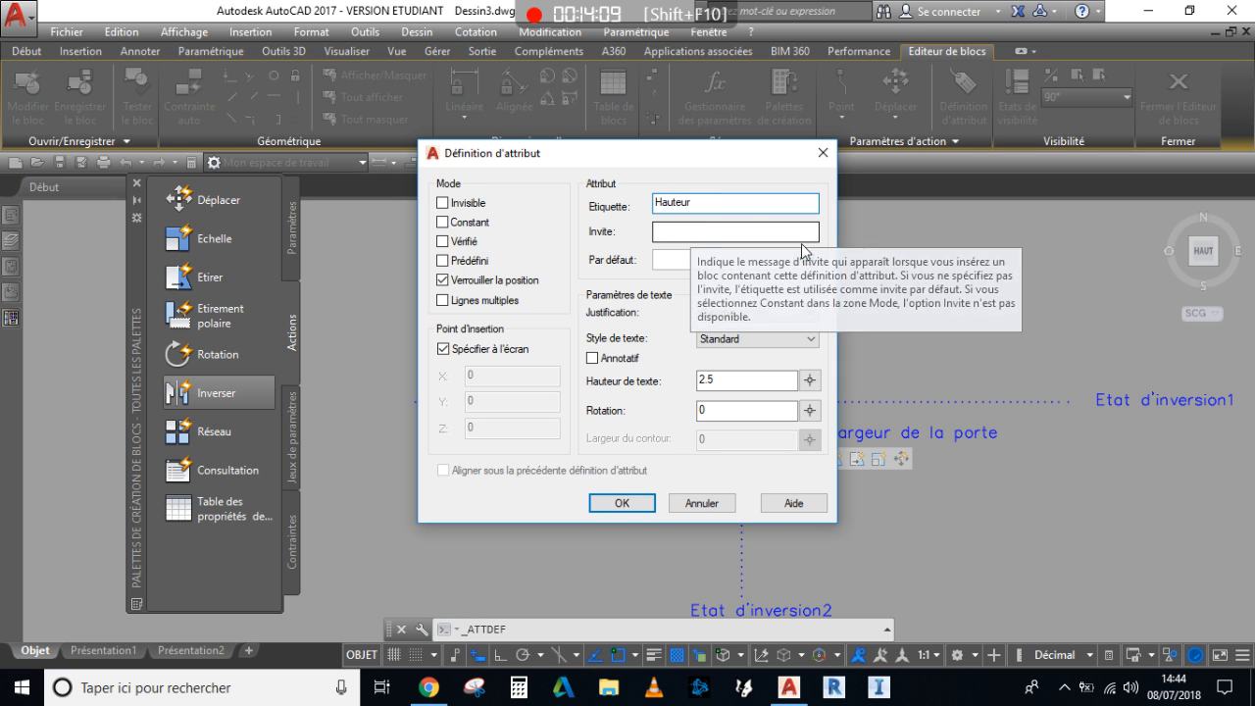
{"action": "left_click", "coordinate": [725, 313]}
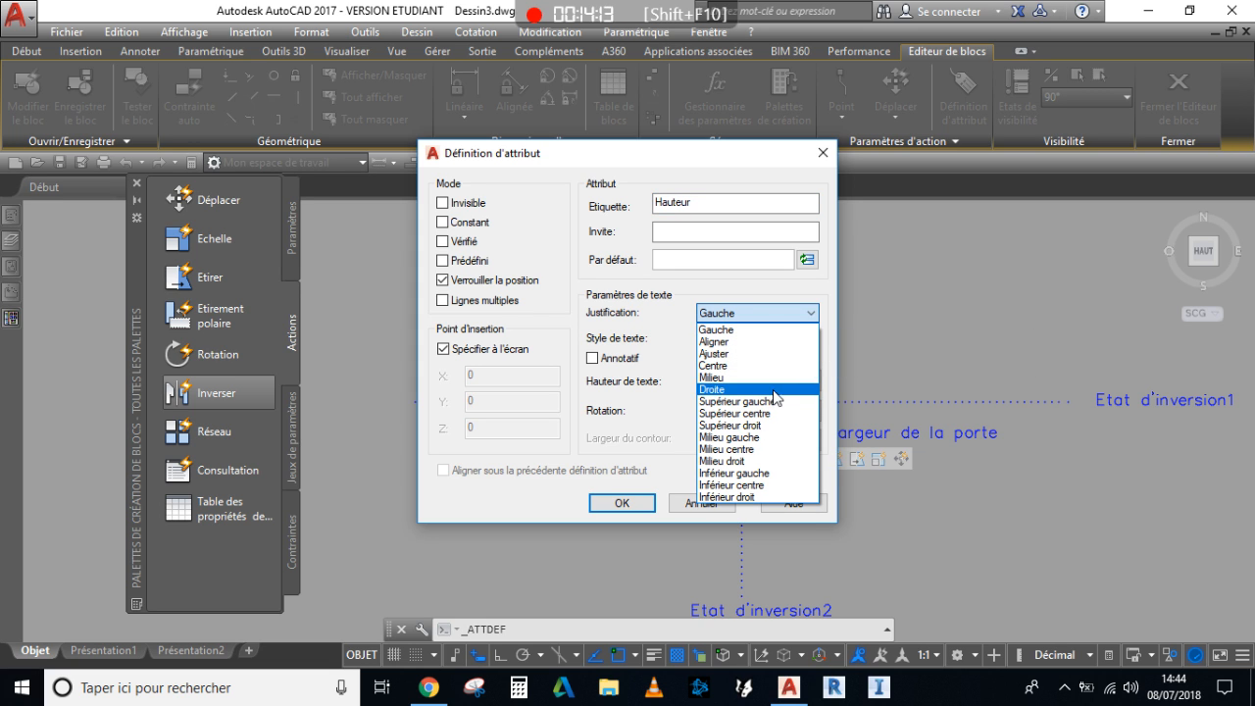
{"action": "left_click", "coordinate": [760, 493]}
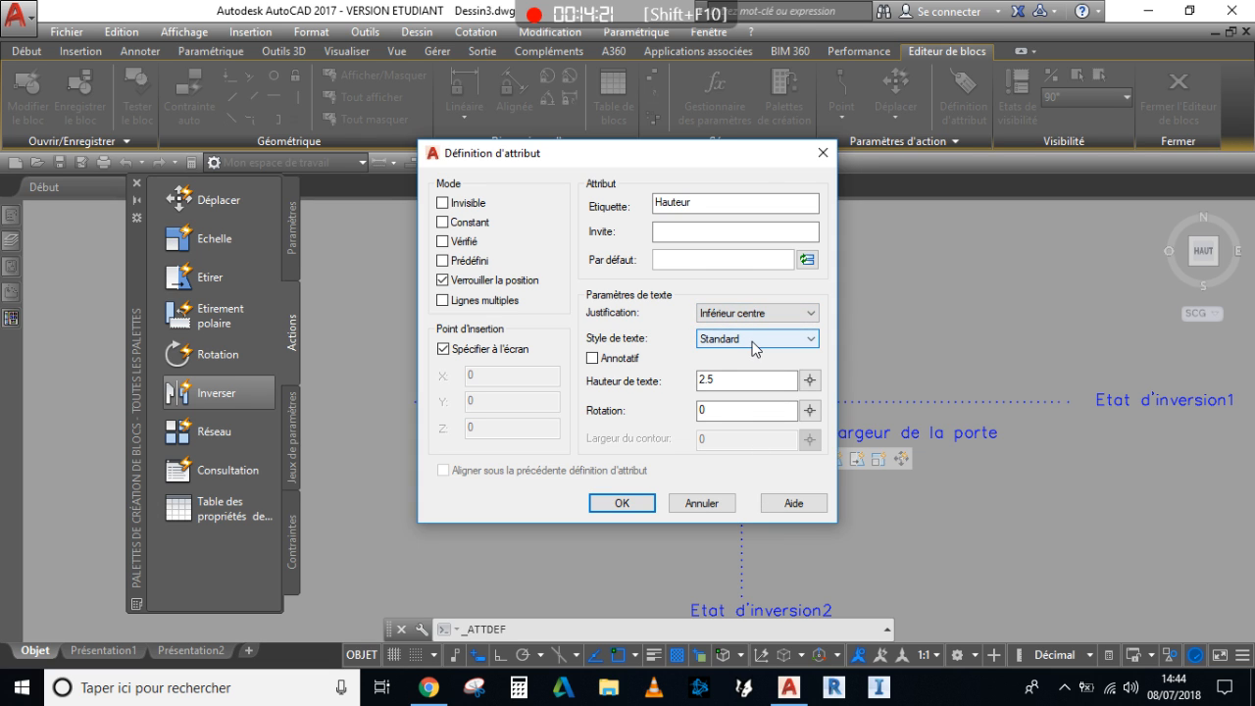
{"action": "left_click", "coordinate": [621, 513]}
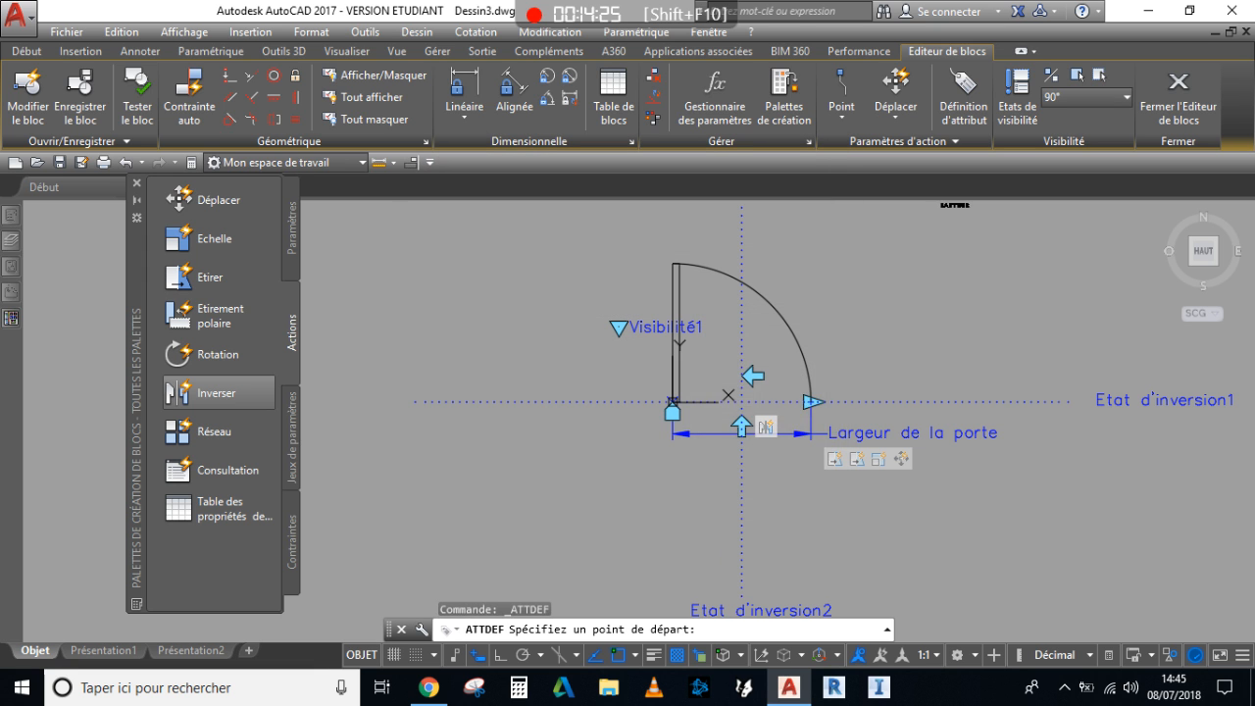
Place the Hauteur attribute at the midpoint between the door's hinge base point and the end of its swing arc.
{"action": "scroll", "coordinate": [727, 396], "scroll_direction": "up", "scroll_amount": 6}
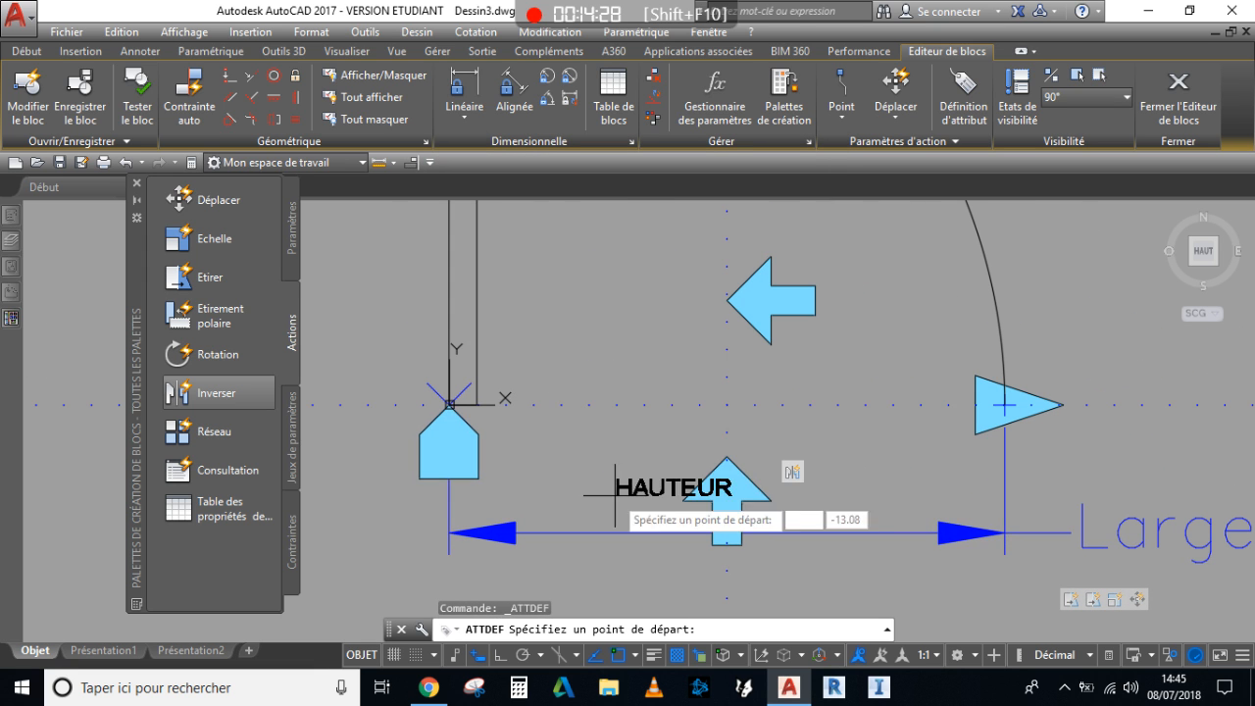
{"action": "right_click", "coordinate": [604, 446], "text": "shift"}
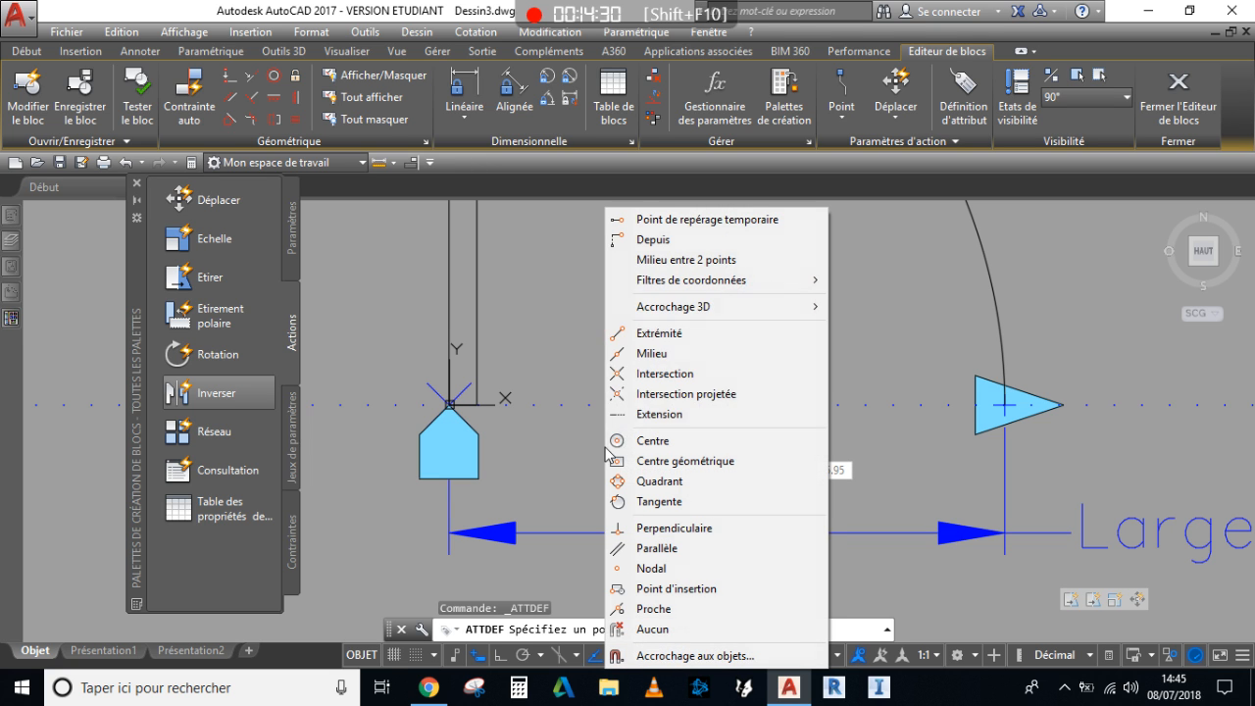
{"action": "left_click", "coordinate": [699, 260]}
{"action": "left_click", "coordinate": [449, 403]}
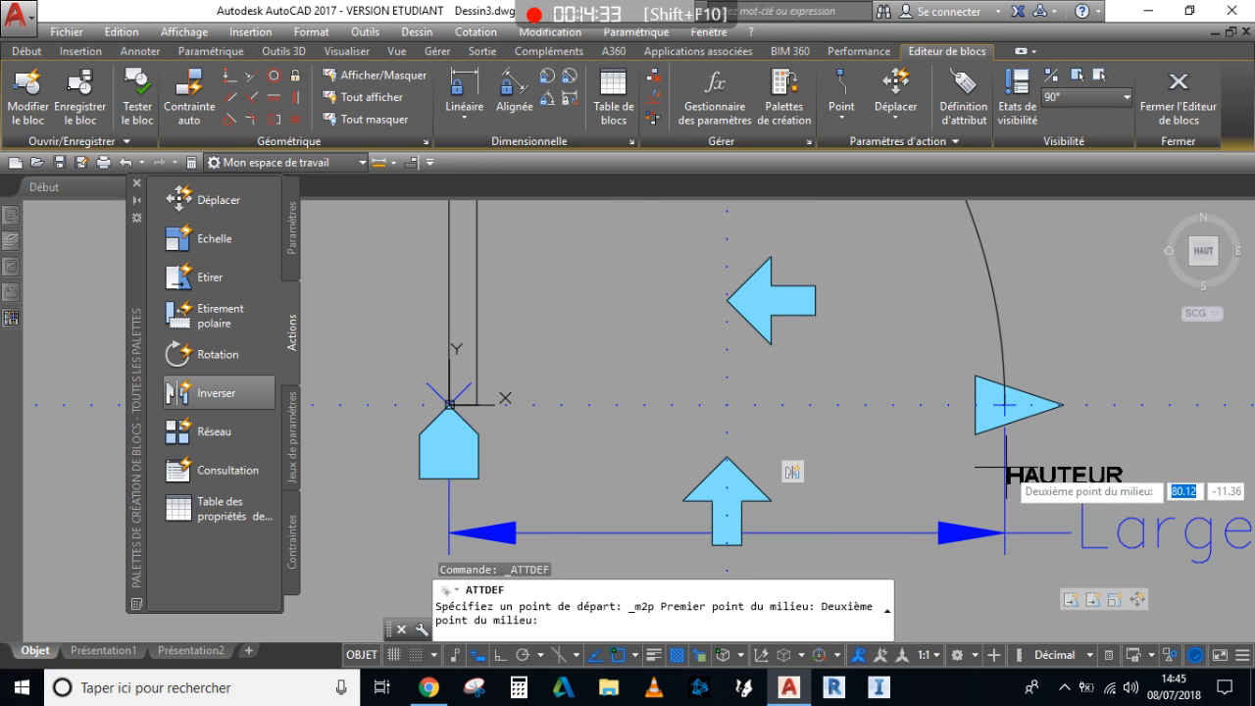
{"action": "left_click", "coordinate": [1005, 404]}
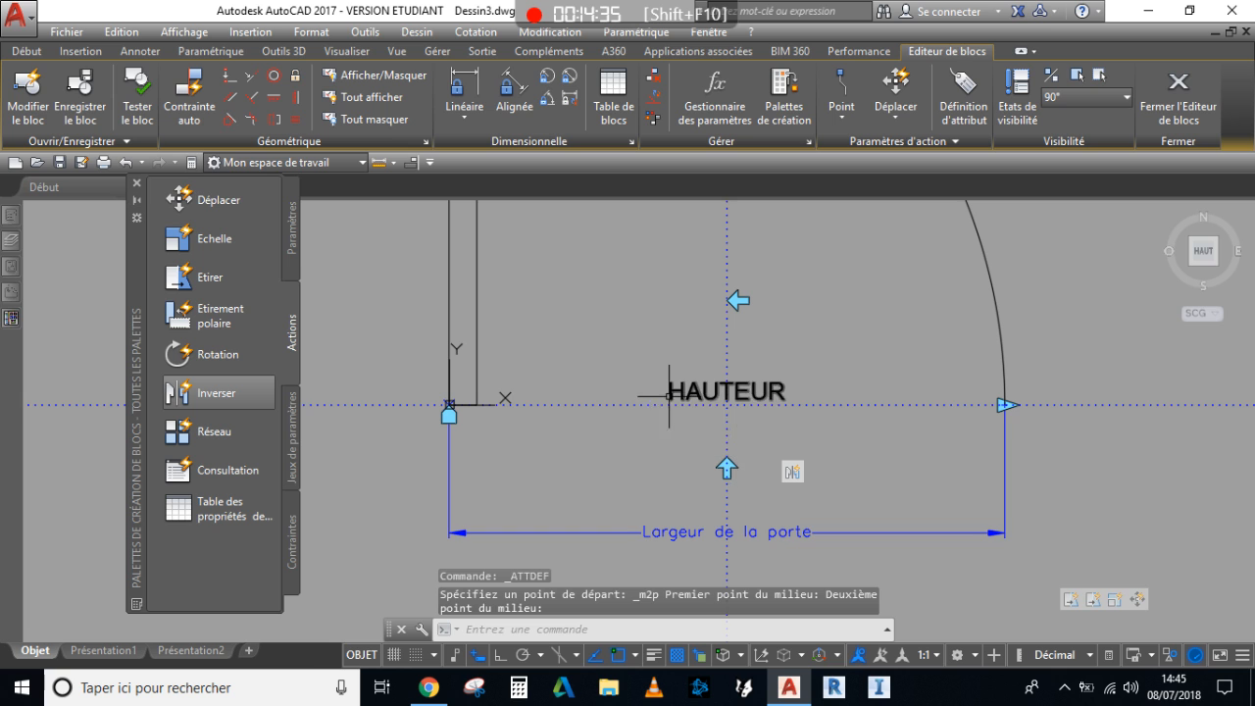
{"action": "scroll", "coordinate": [669, 396], "scroll_direction": "up", "scroll_amount": 4}
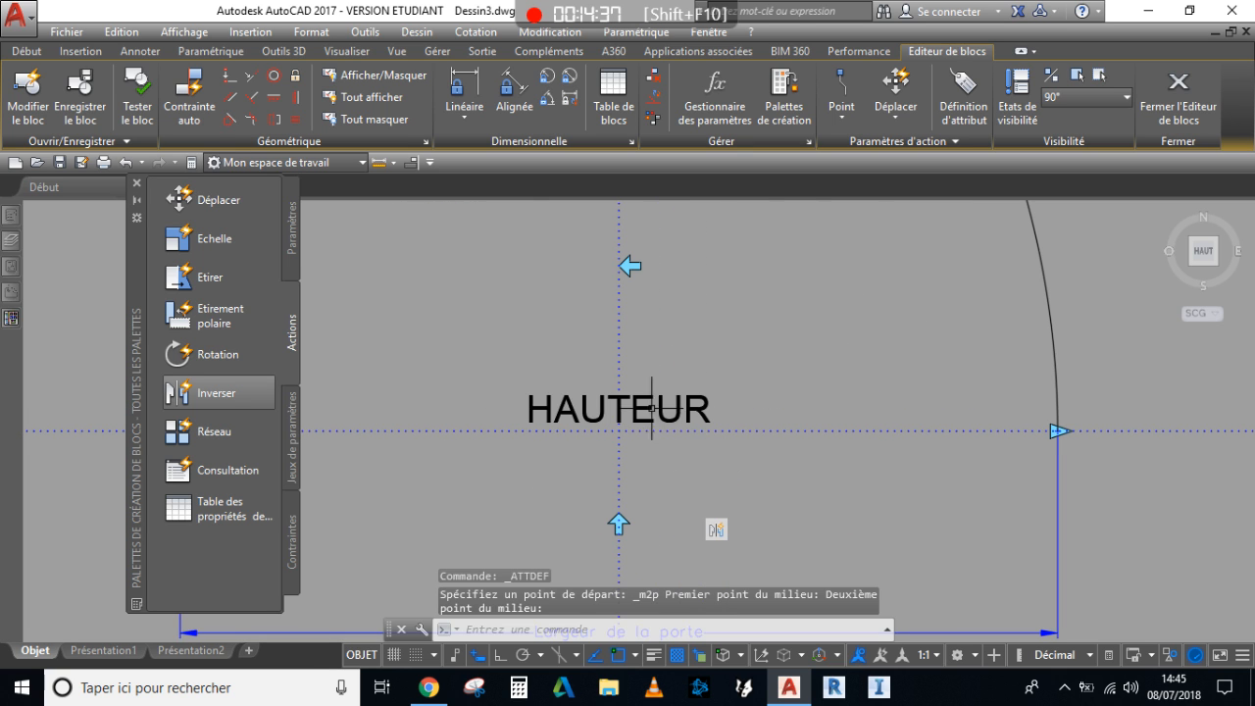
{"action": "scroll", "coordinate": [654, 412], "scroll_direction": "down", "scroll_amount": 4}
{"action": "scroll", "coordinate": [684, 422], "scroll_direction": "down", "scroll_amount": 2}
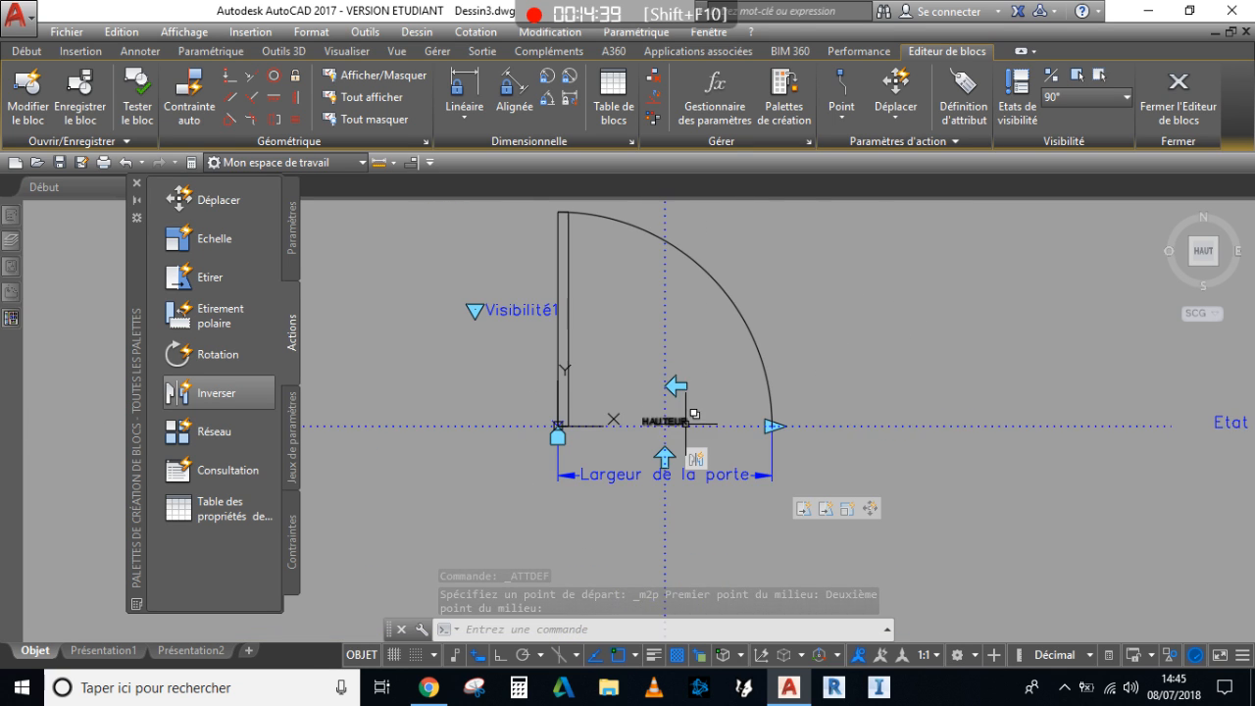
{"action": "scroll", "coordinate": [696, 428], "scroll_direction": "up", "scroll_amount": 4}
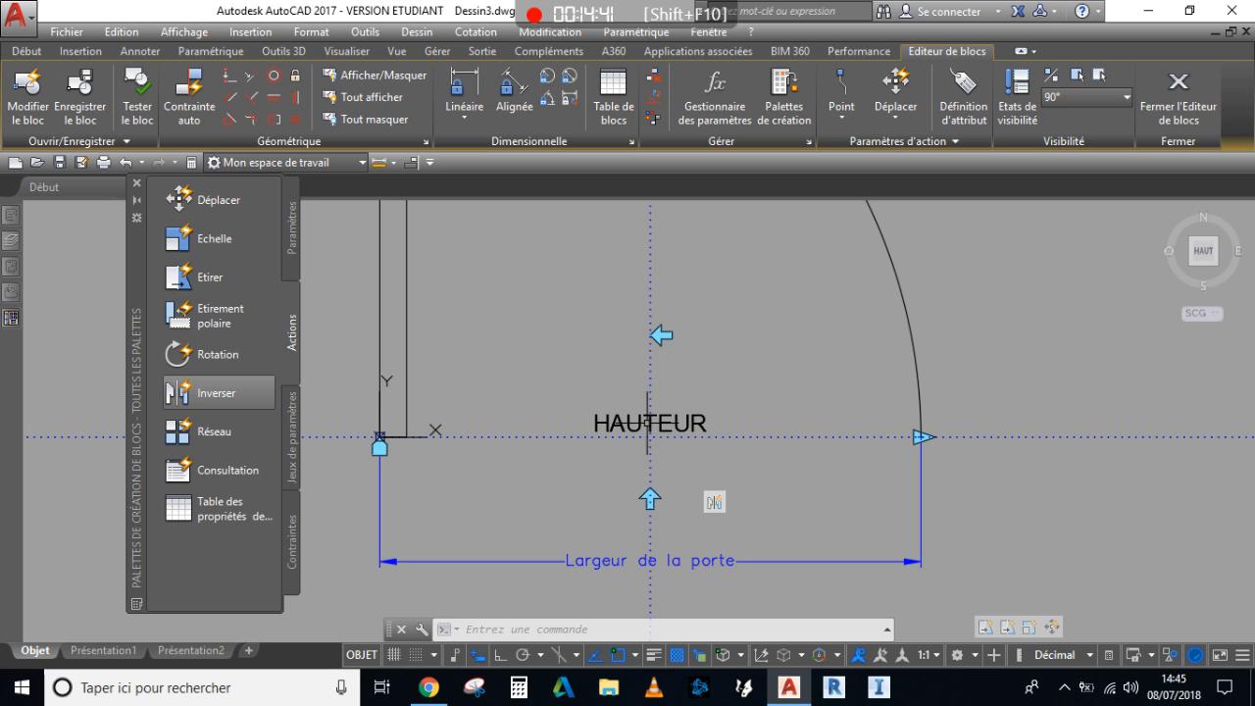
{"action": "left_click", "coordinate": [671, 422]}
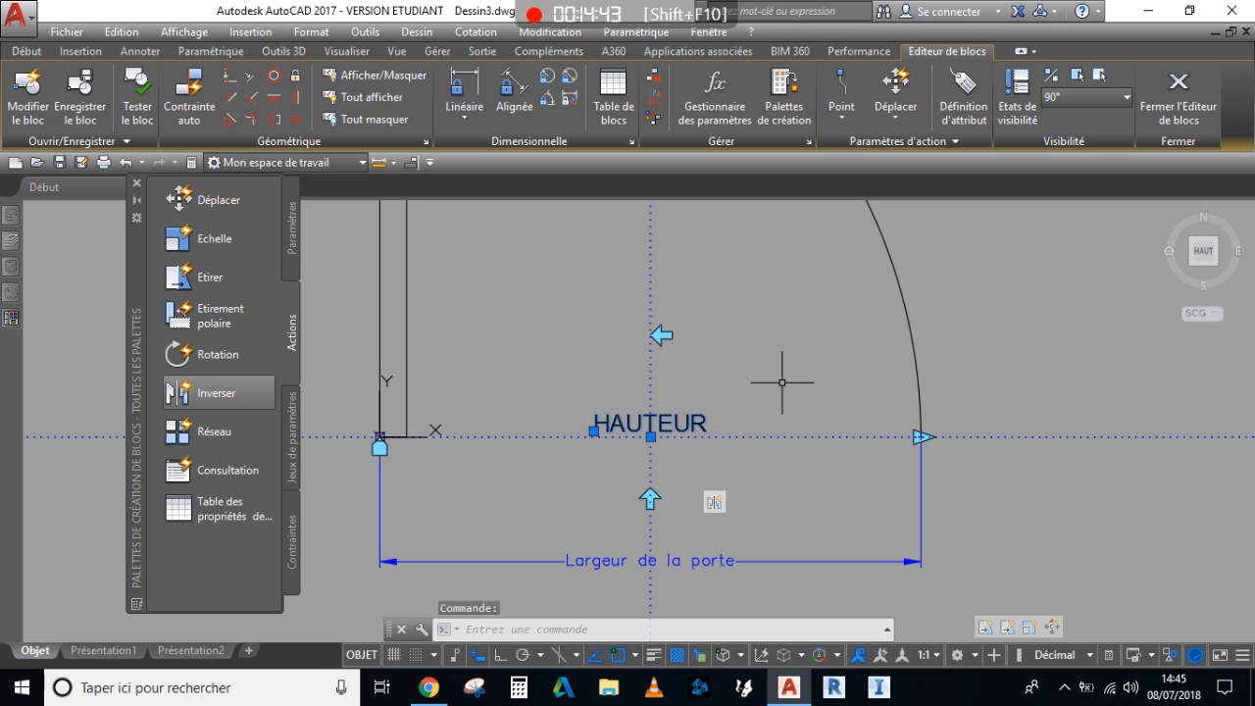
{"action": "scroll", "coordinate": [749, 421], "scroll_direction": "down", "scroll_amount": 2}
{"action": "key", "text": "Escape"}
{"action": "key", "text": "Escape"}
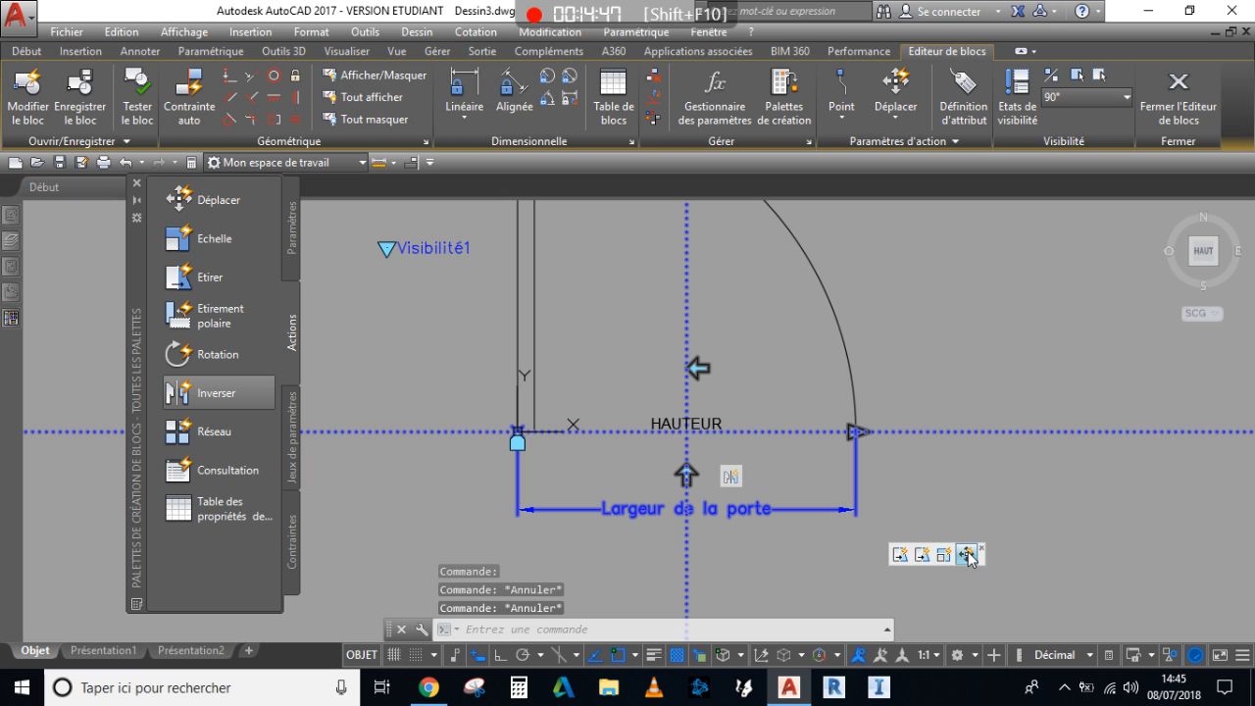
Define a new selection set for the width parameter's Déplacer action containing both flip lines, their two flip arrows and the Hauteur attribute.
{"action": "scroll", "coordinate": [944, 555], "scroll_direction": "up", "scroll_amount": 2}
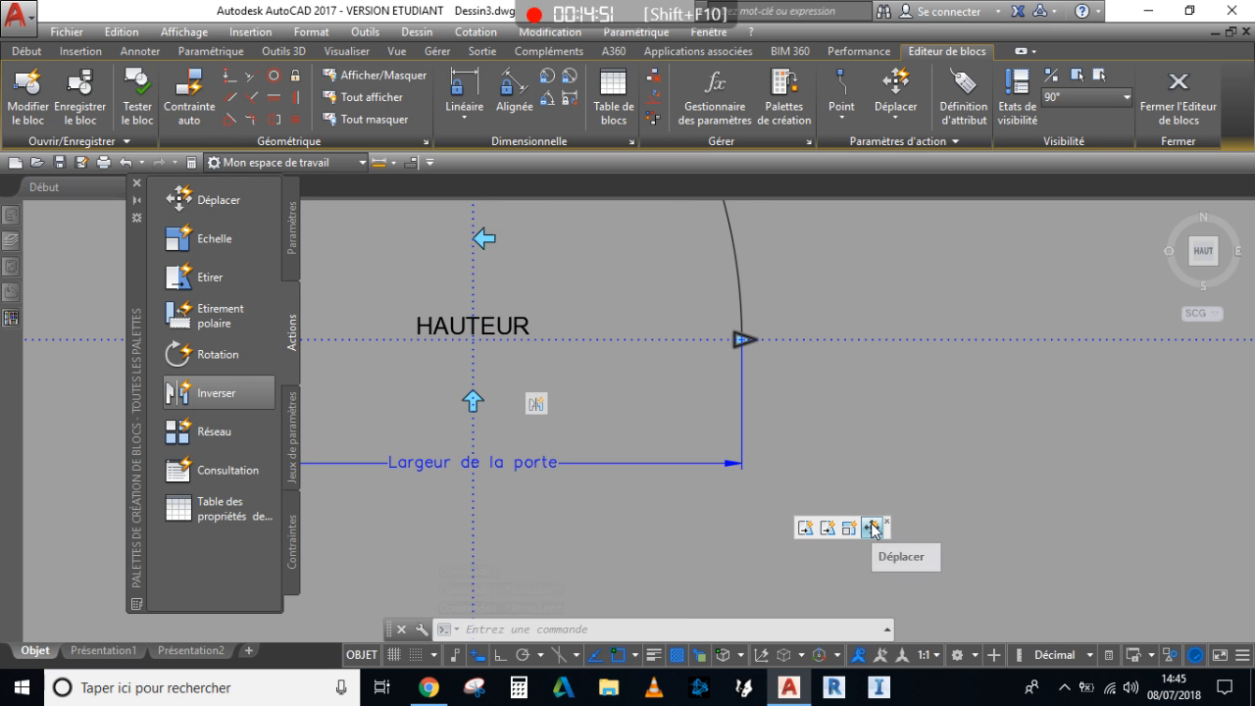
{"action": "right_click", "coordinate": [872, 528]}
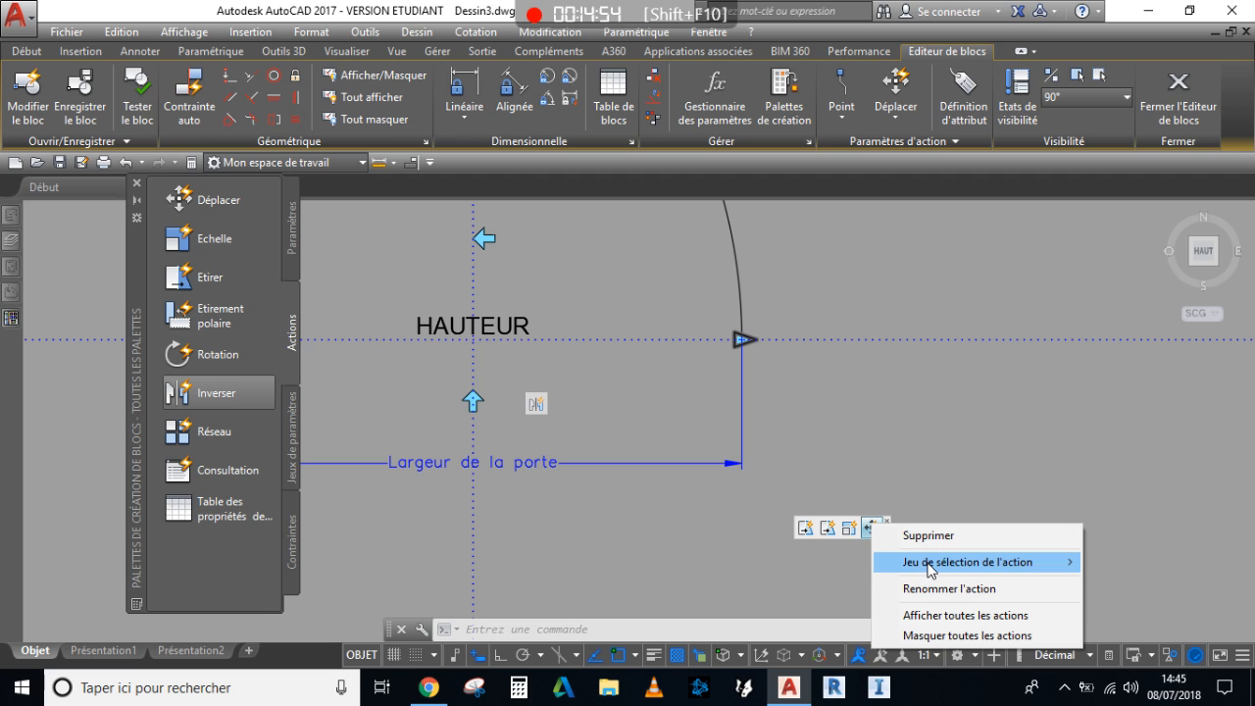
{"action": "mouse_move", "coordinate": [894, 563]}
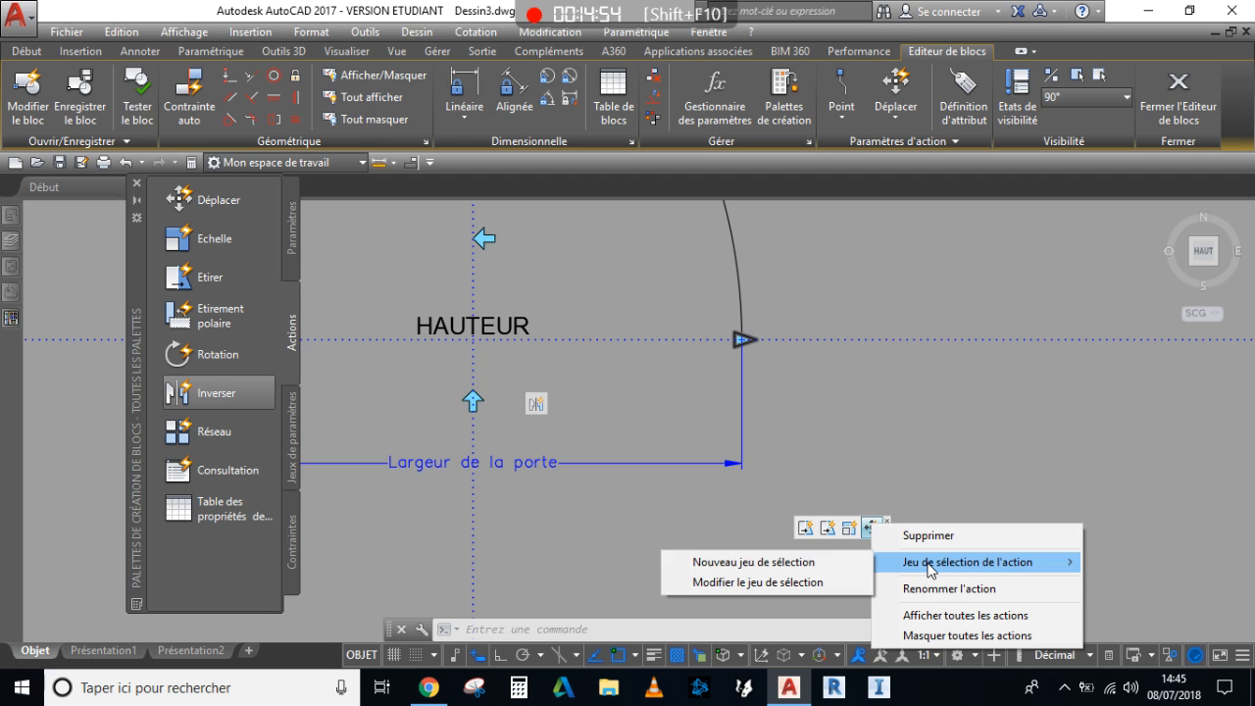
{"action": "left_click", "coordinate": [798, 564]}
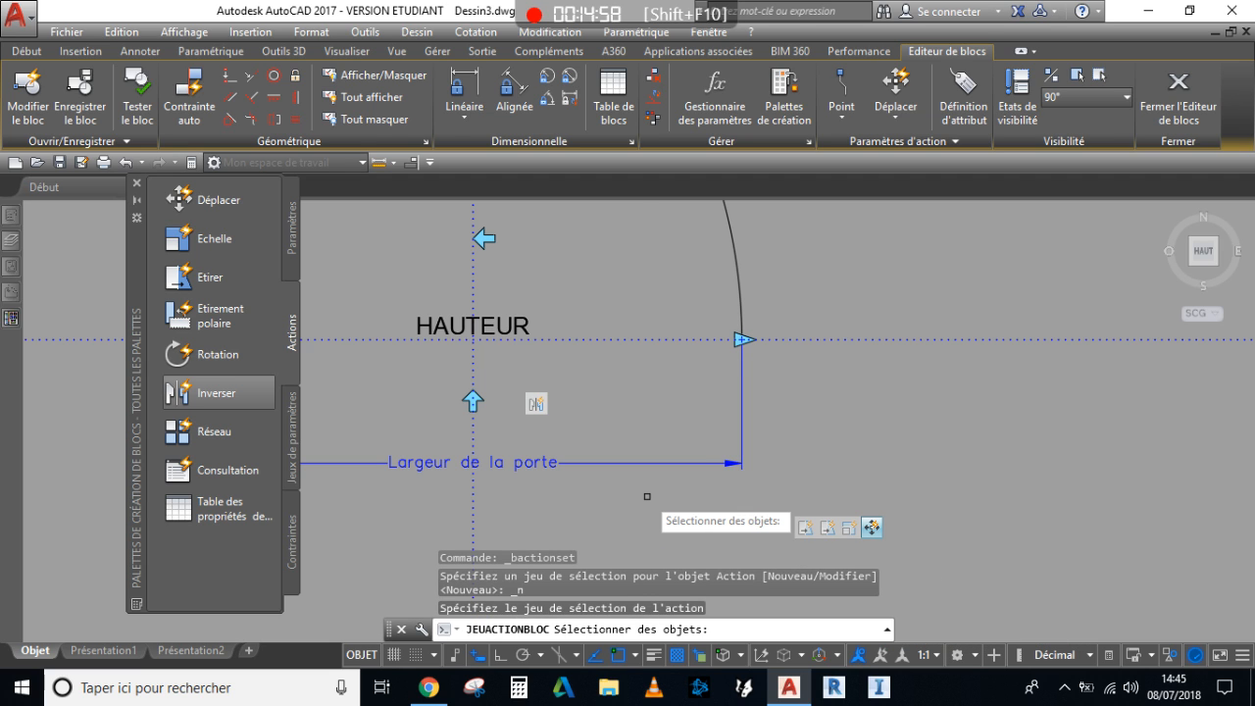
{"action": "scroll", "coordinate": [648, 496], "scroll_direction": "down", "scroll_amount": 2}
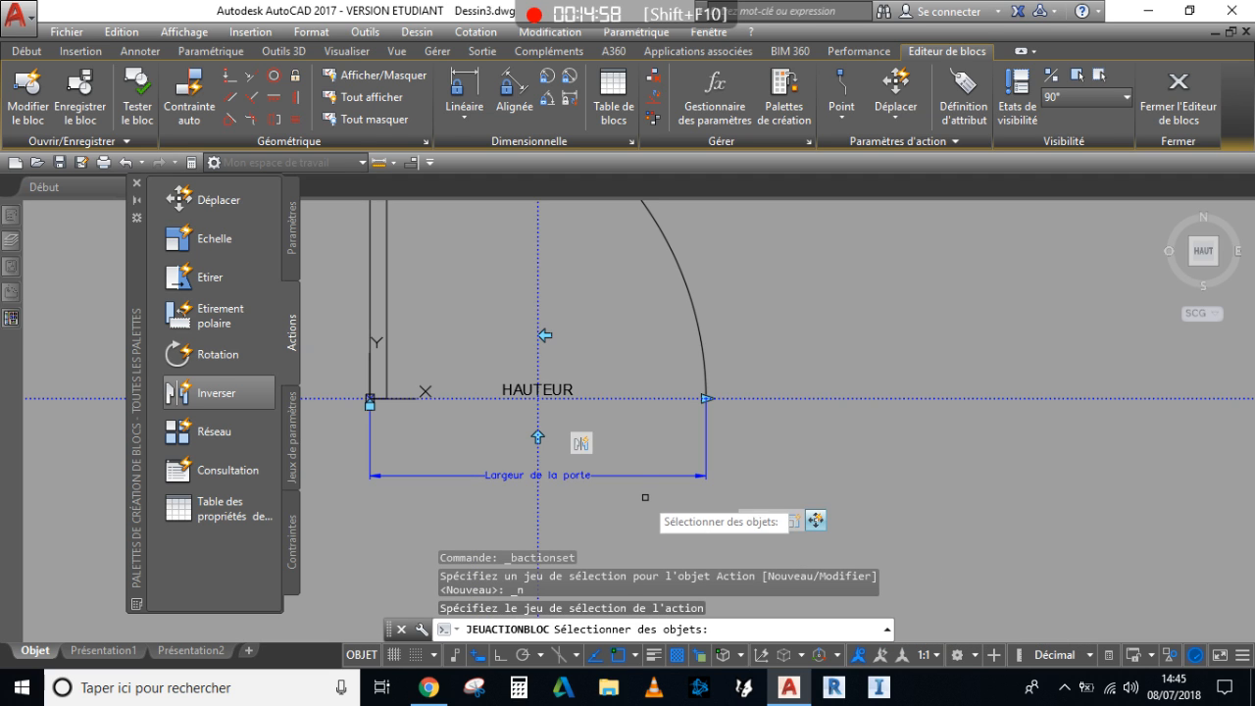
{"action": "left_click", "coordinate": [643, 398]}
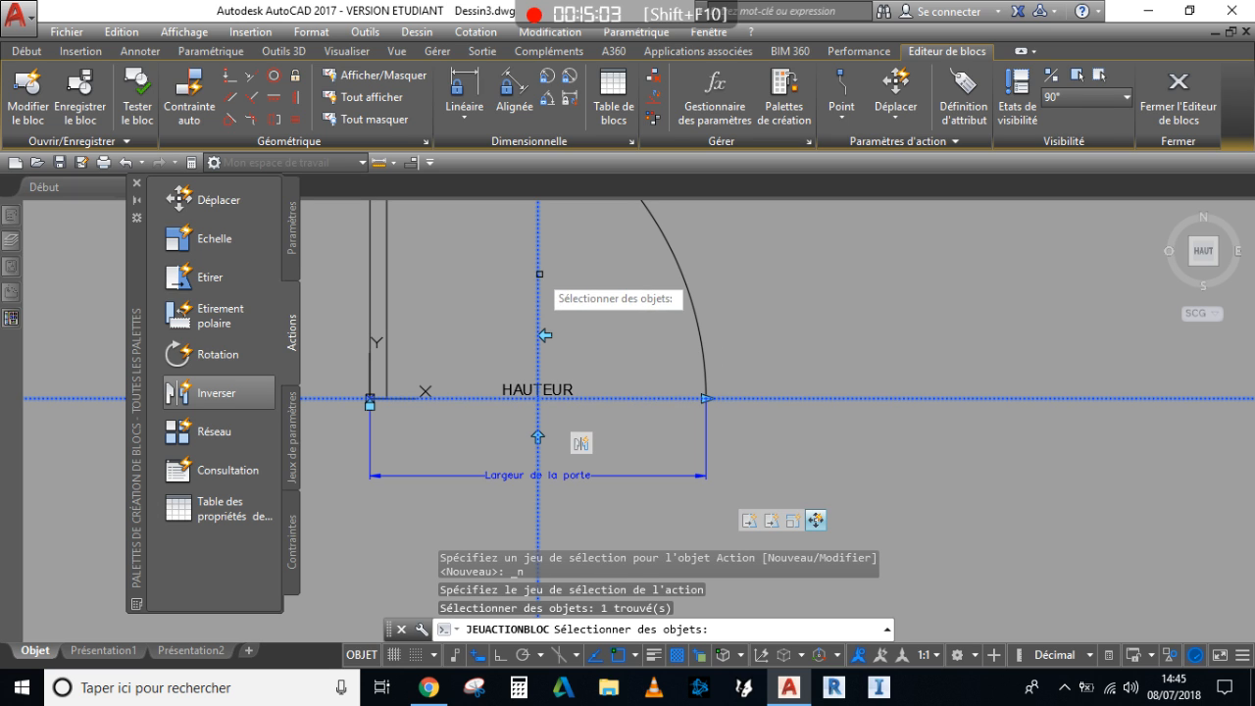
{"action": "left_click", "coordinate": [538, 280]}
{"action": "left_click", "coordinate": [544, 336]}
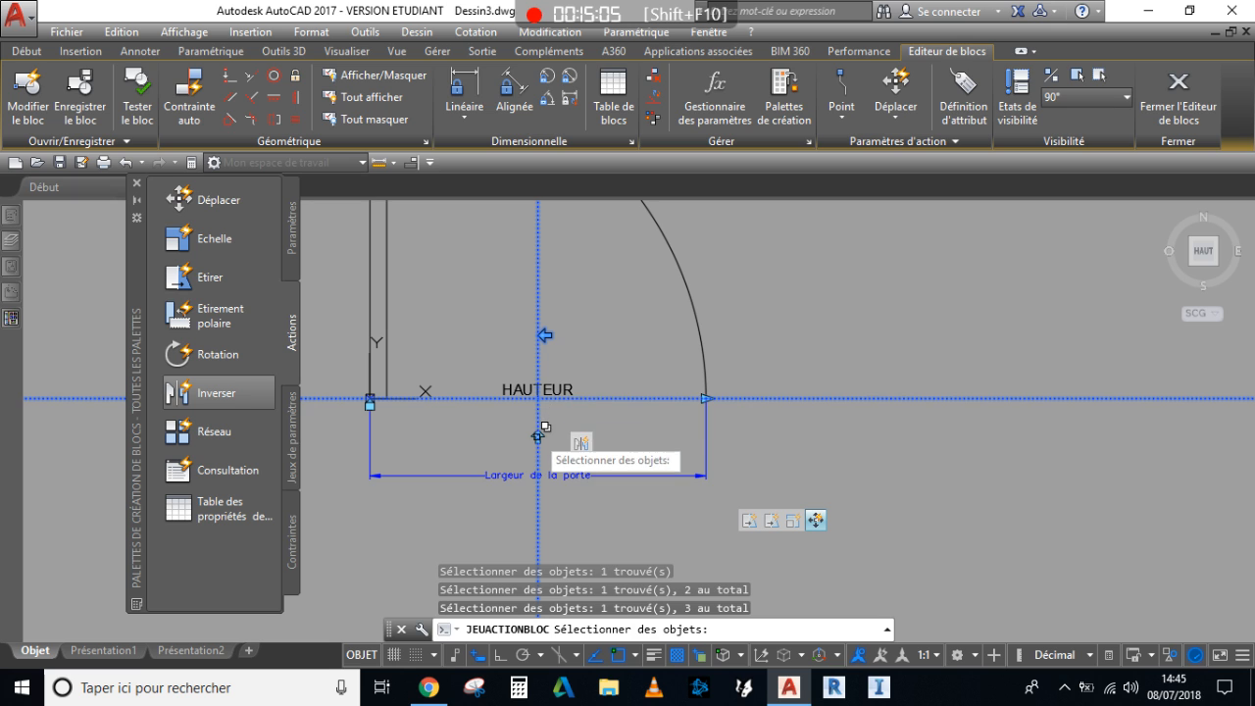
{"action": "scroll", "coordinate": [533, 434], "scroll_direction": "up", "scroll_amount": 5}
{"action": "left_click", "coordinate": [564, 429]}
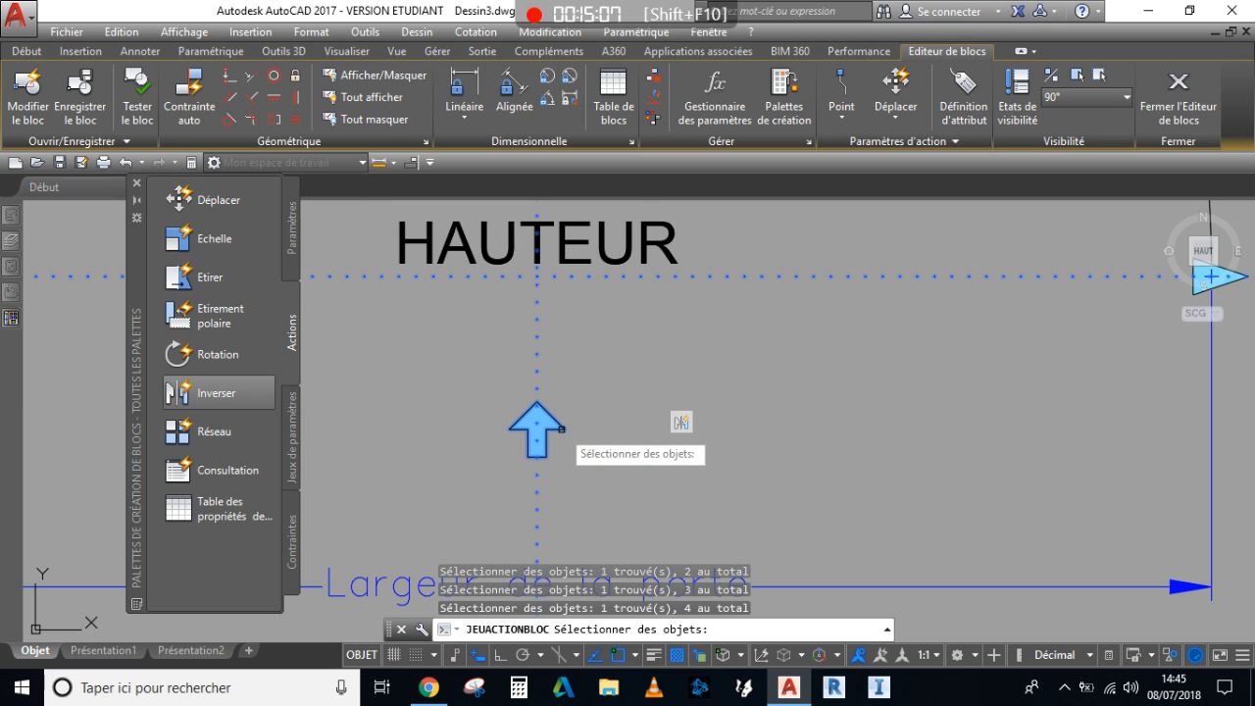
{"action": "left_click", "coordinate": [645, 244]}
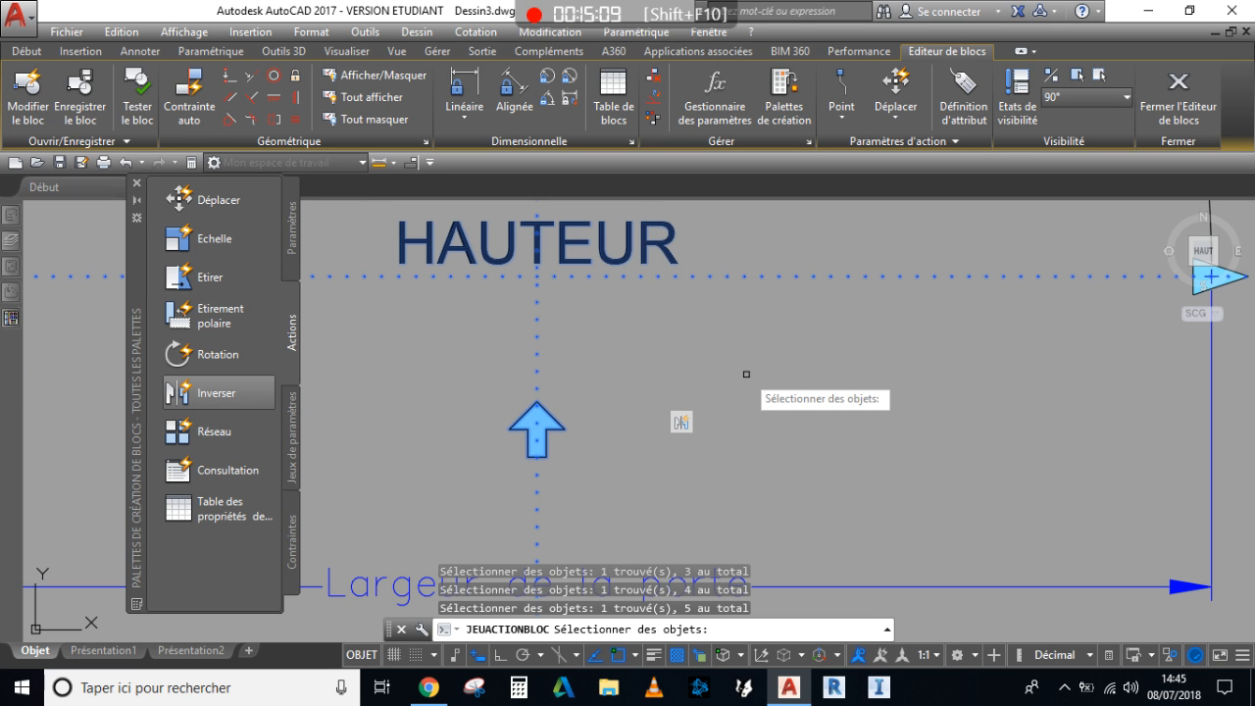
{"action": "key", "text": "Return"}
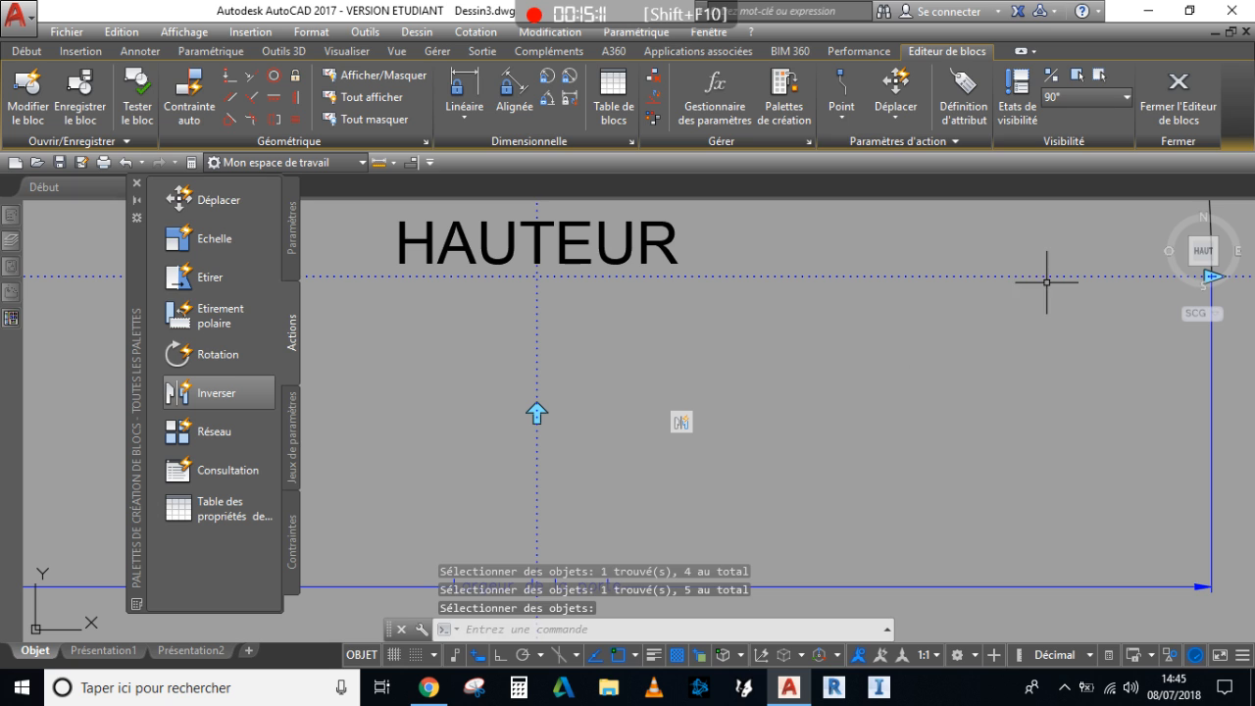
Test the Porte paramétrique block and widen the door from its width grip.
{"action": "left_click", "coordinate": [137, 98]}
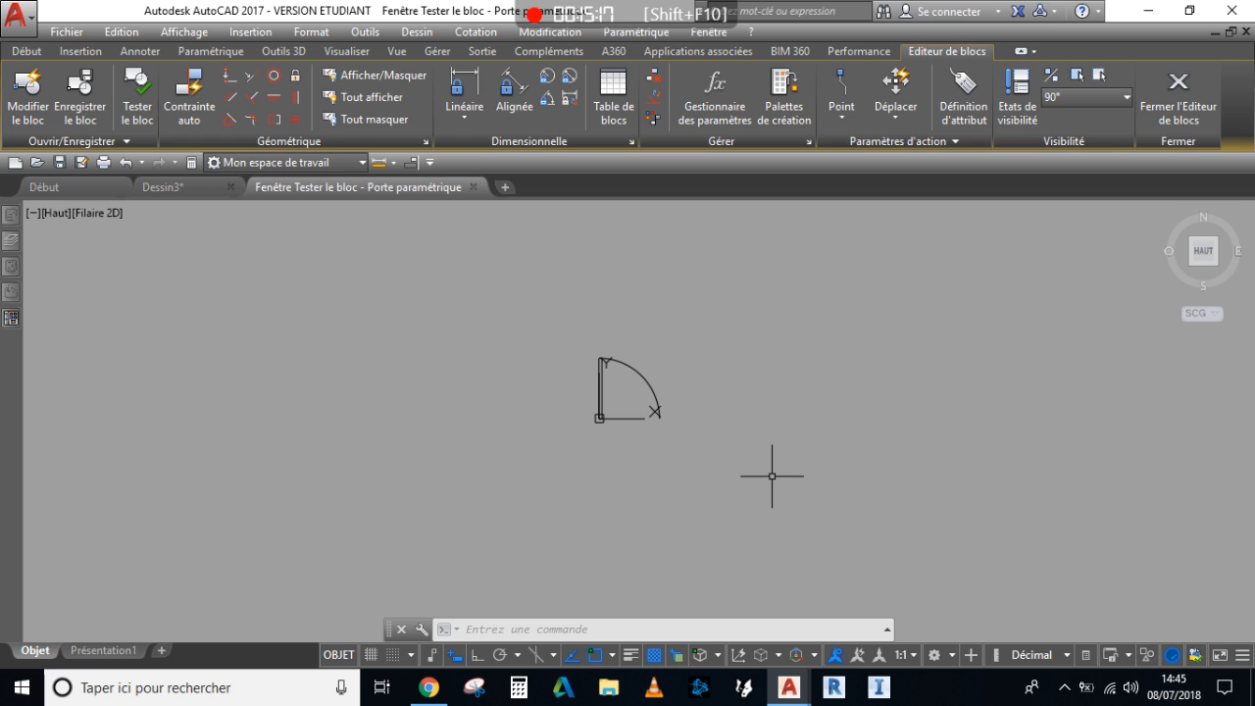
{"action": "scroll", "coordinate": [606, 441], "scroll_direction": "up", "scroll_amount": 2}
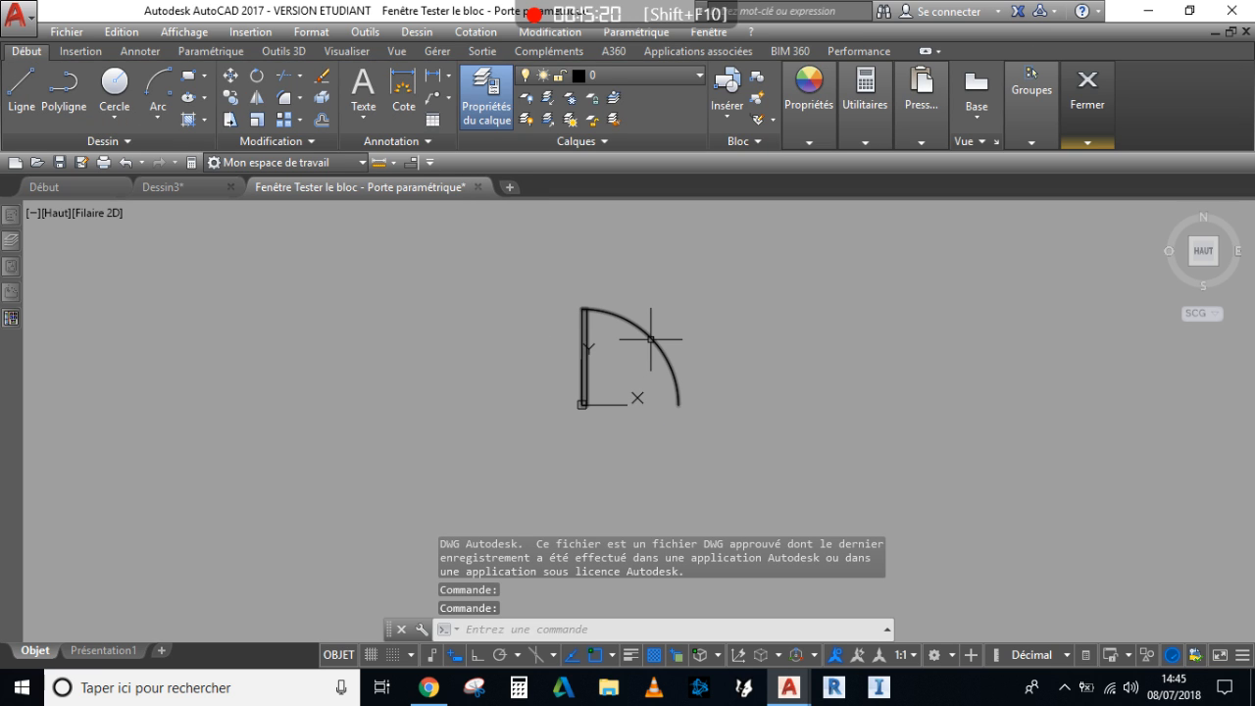
{"action": "left_click", "coordinate": [650, 339]}
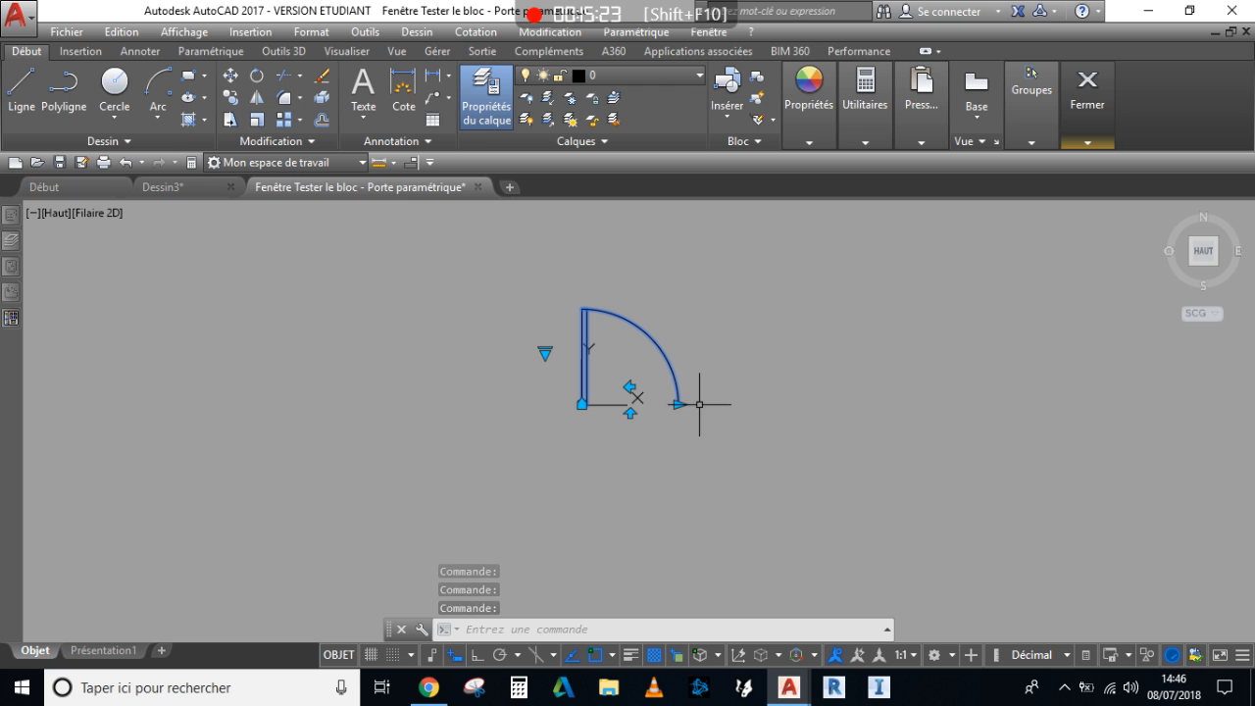
{"action": "left_click", "coordinate": [677, 404]}
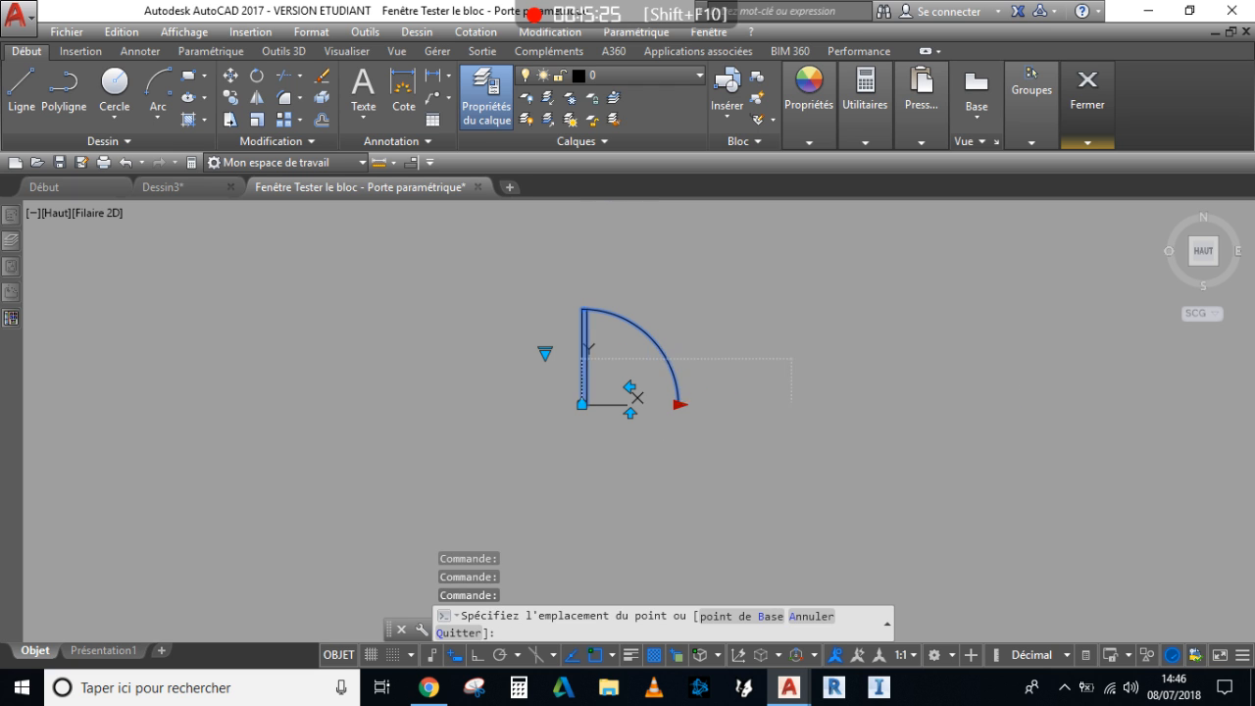
Flip the widened test door horizontally and back, flip it vertically, and close the block test window.
{"action": "left_click", "coordinate": [686, 387]}
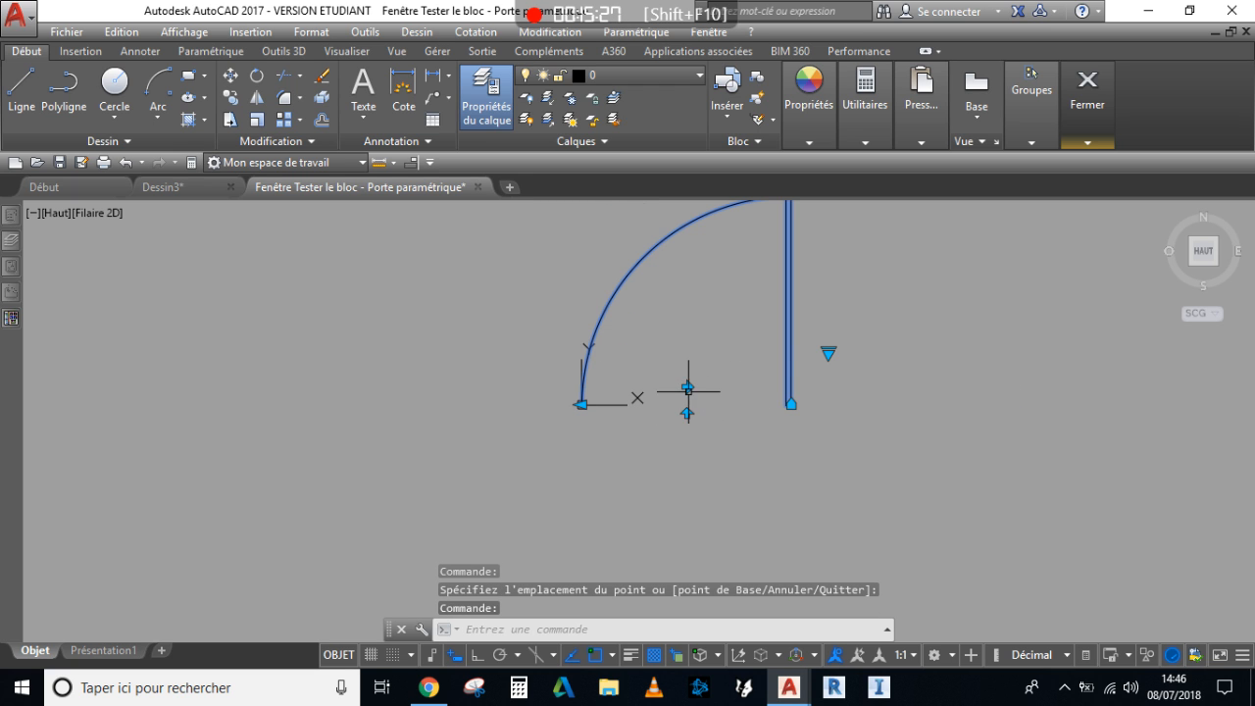
{"action": "left_click", "coordinate": [688, 388]}
{"action": "left_click", "coordinate": [689, 414]}
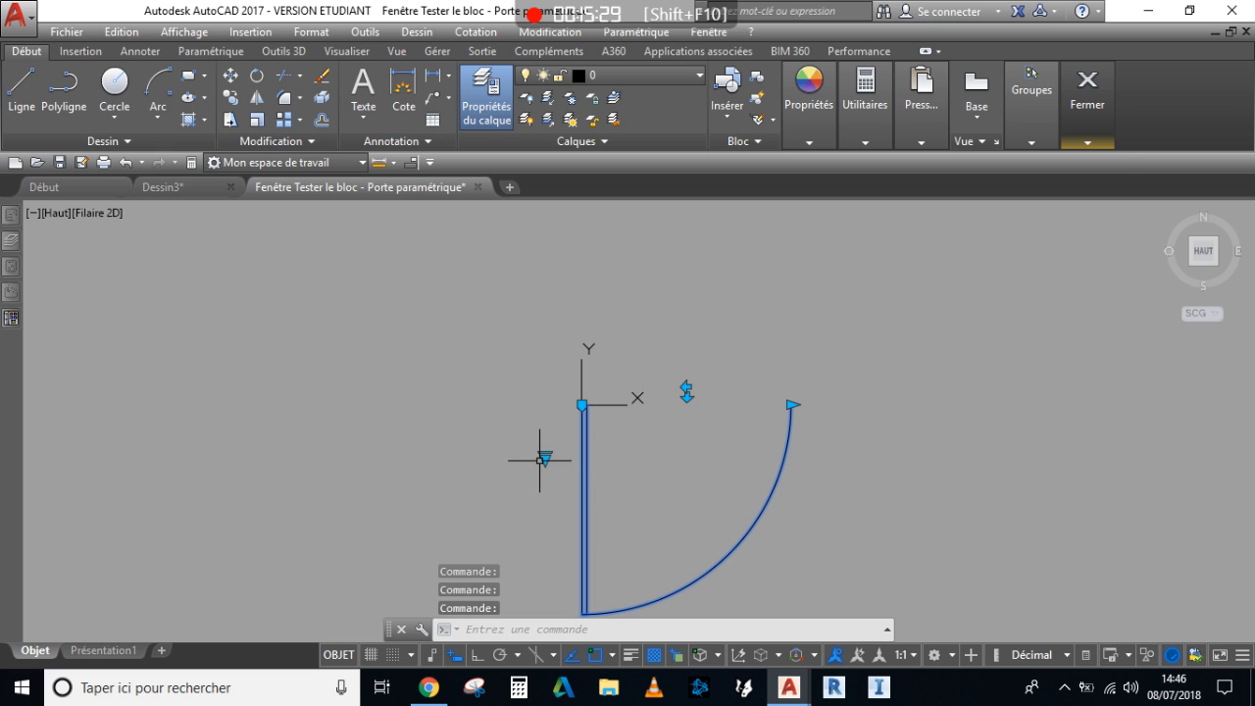
{"action": "mouse_move", "coordinate": [1088, 106]}
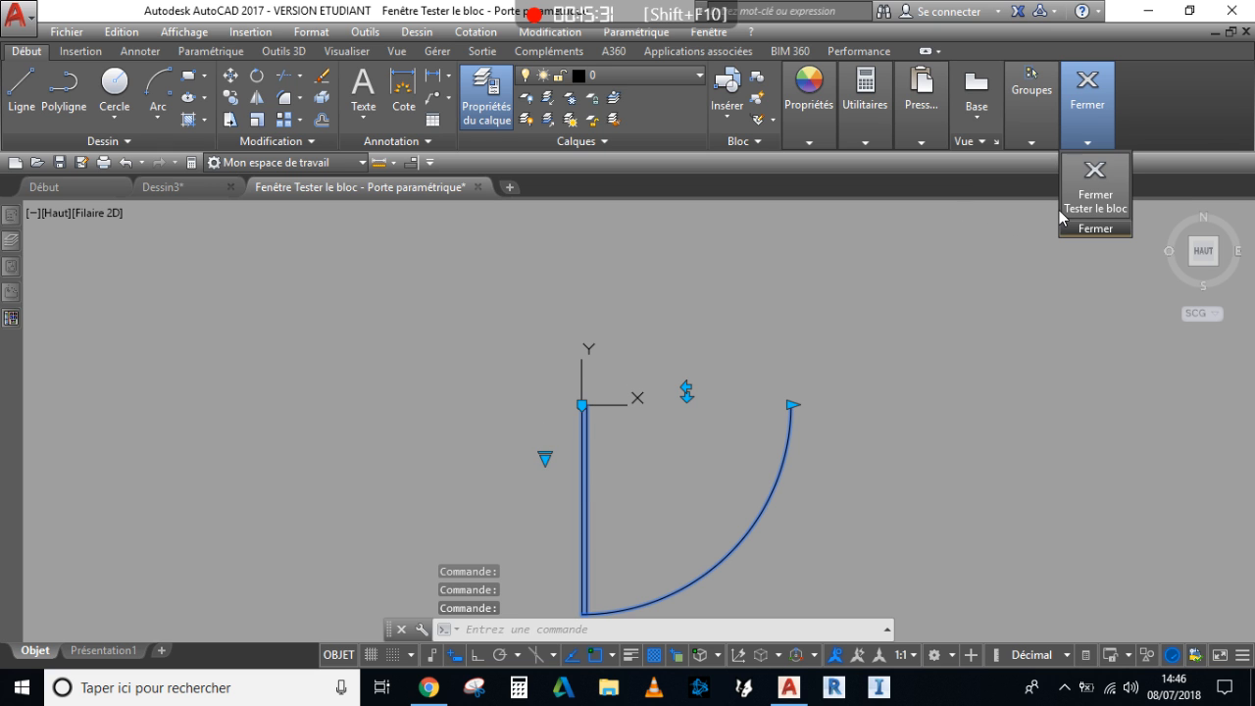
{"action": "left_click", "coordinate": [1085, 179]}
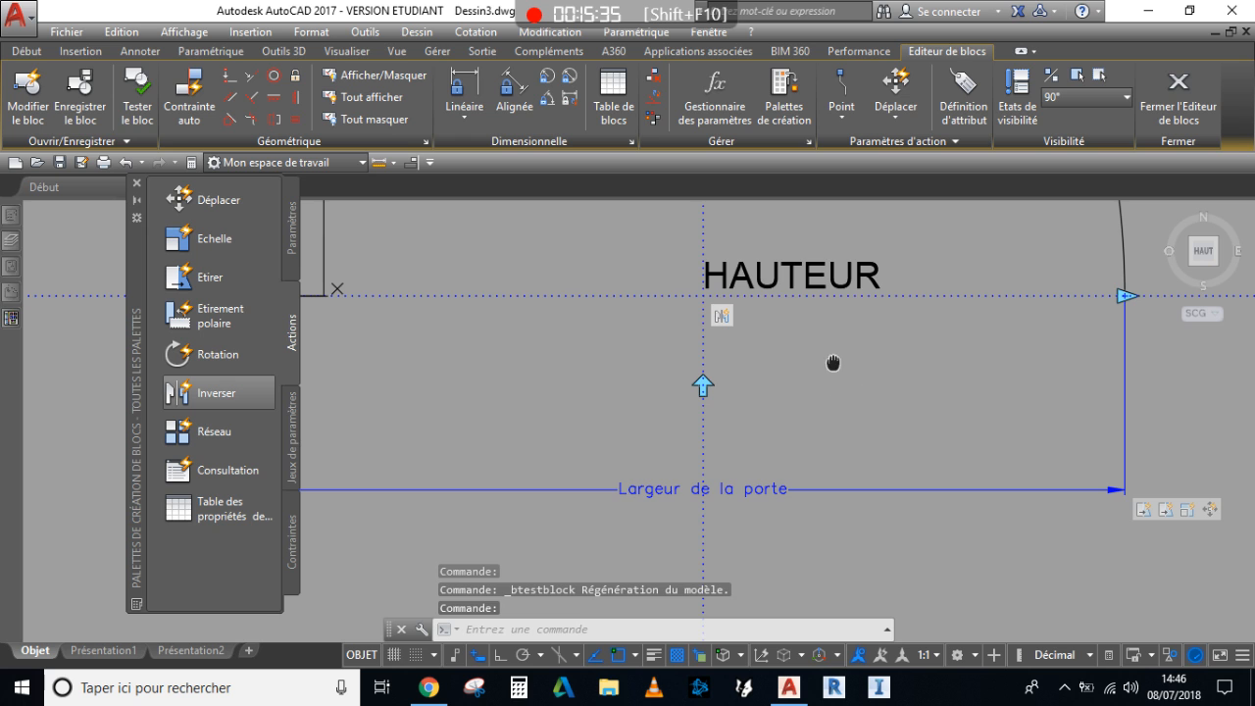
Close the block editor, saving the changes to Porte paramétrique, and show the whole door in the drawing.
{"action": "left_click", "coordinate": [1191, 92]}
{"action": "left_click", "coordinate": [598, 311]}
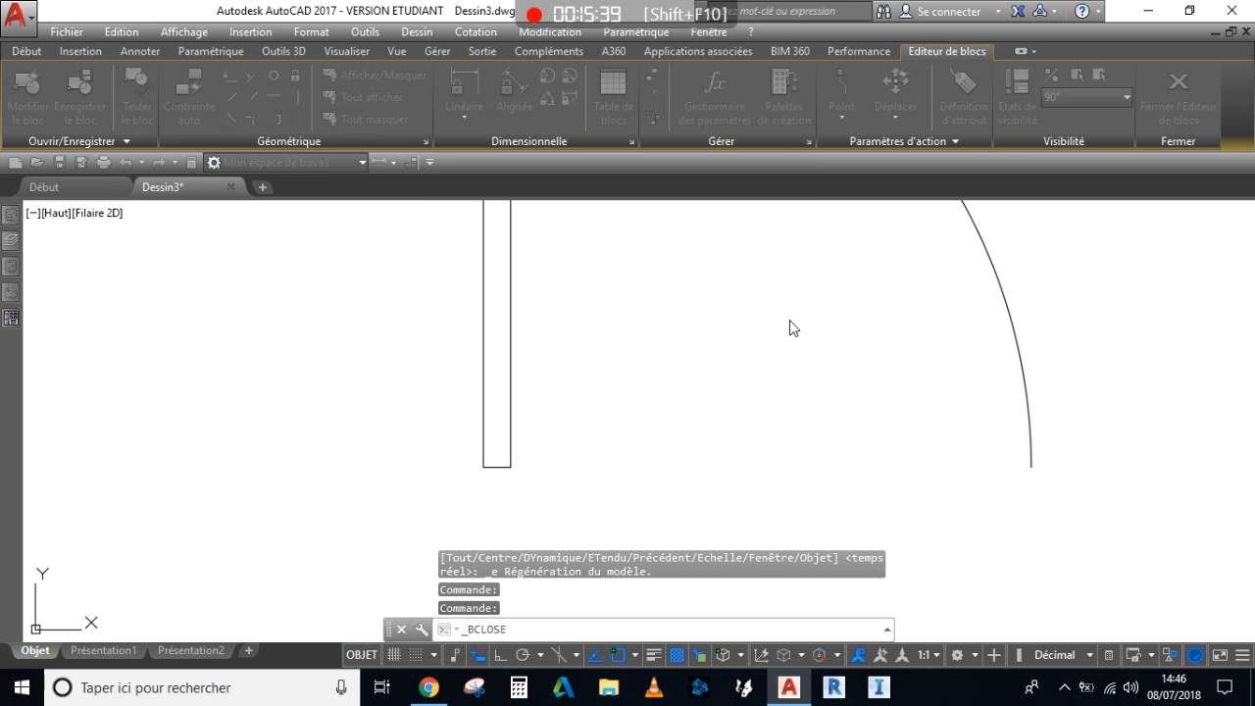
{"action": "scroll", "coordinate": [706, 333], "scroll_direction": "down", "scroll_amount": 3}
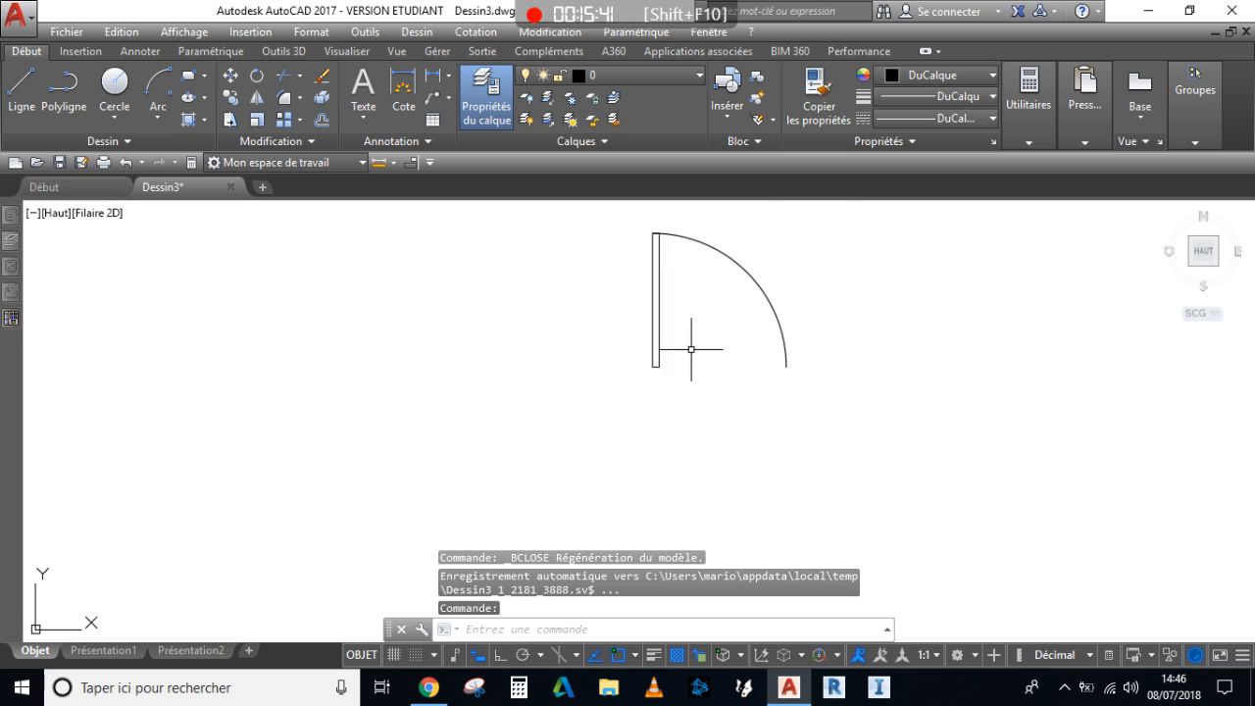
{"action": "middle_click", "coordinate": [697, 359]}
{"action": "middle_click", "coordinate": [697, 359]}
{"action": "scroll", "coordinate": [699, 391], "scroll_direction": "down", "scroll_amount": 2}
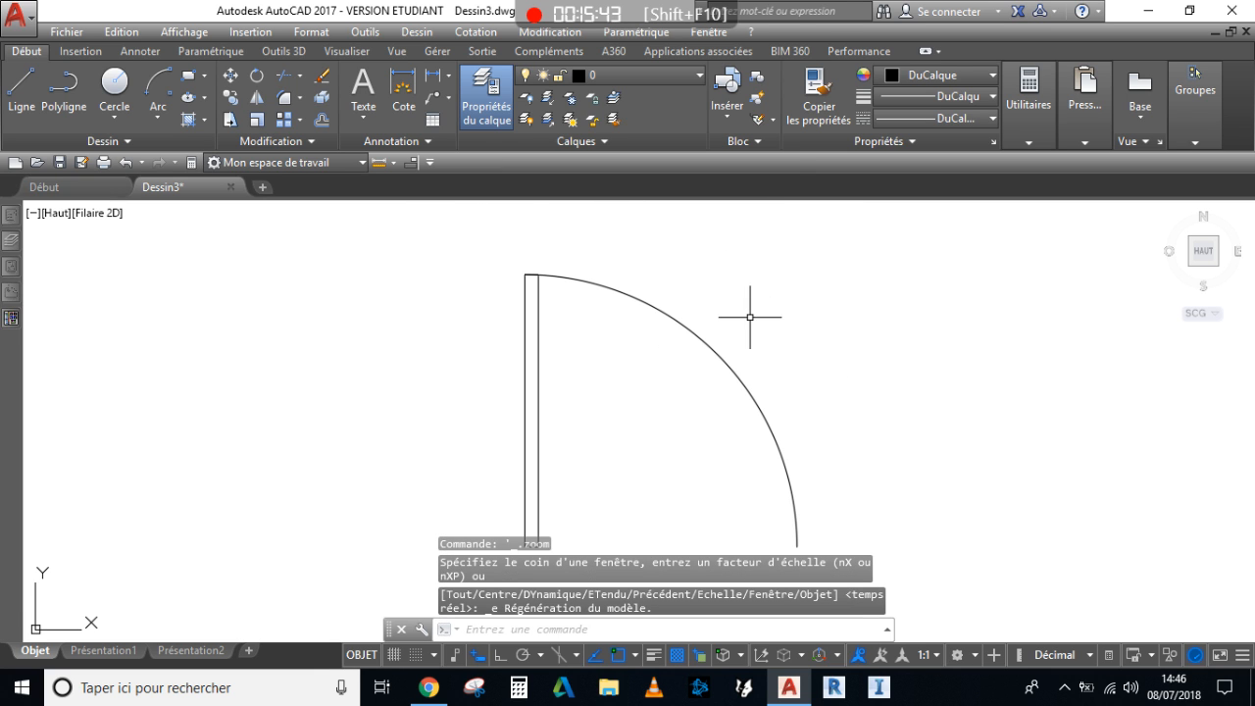
Synchronize the attributes of the Porte paramétrique block by selecting the door in the drawing and accepting with Oui.
{"action": "left_click", "coordinate": [755, 142]}
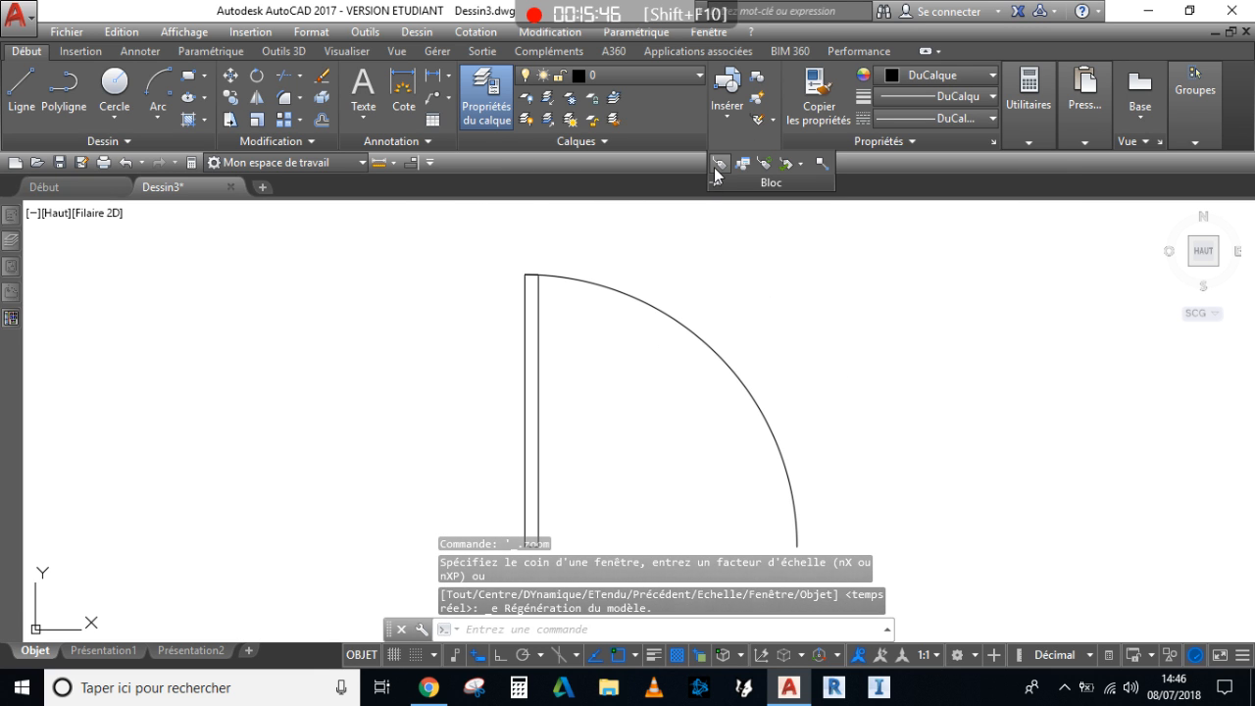
{"action": "left_click", "coordinate": [766, 168]}
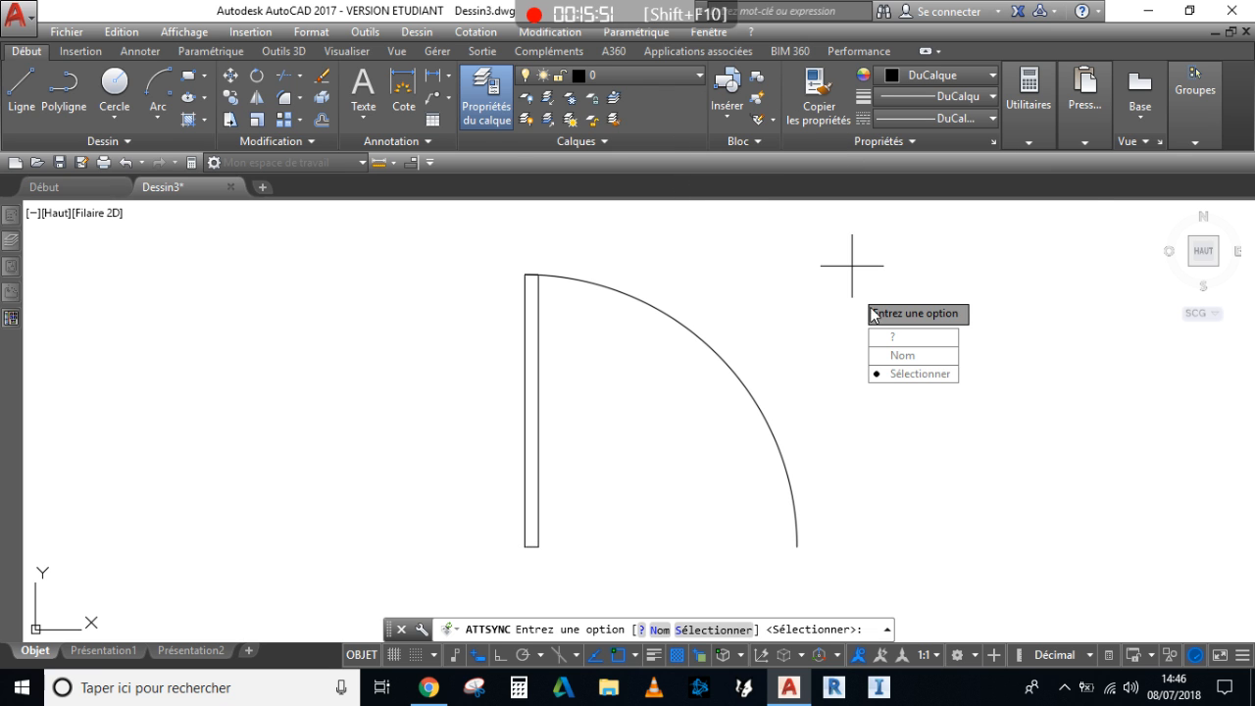
{"action": "left_click", "coordinate": [922, 372]}
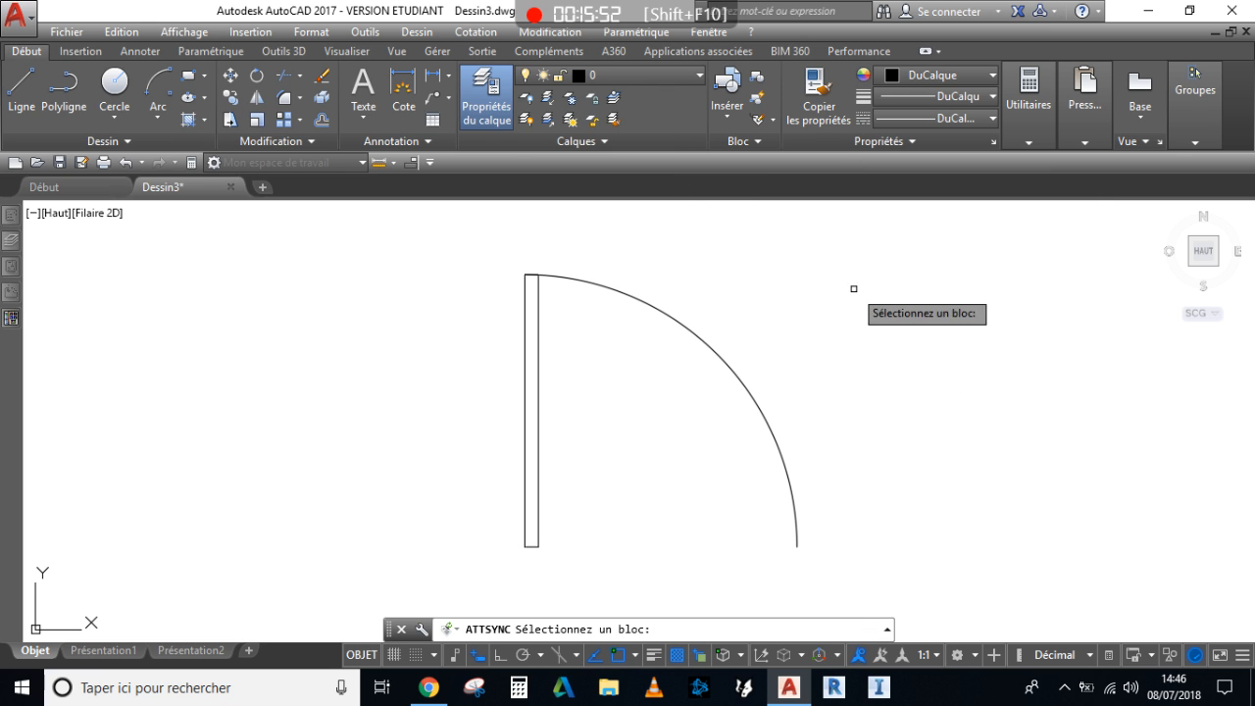
{"action": "left_click", "coordinate": [693, 332]}
{"action": "left_click", "coordinate": [738, 376]}
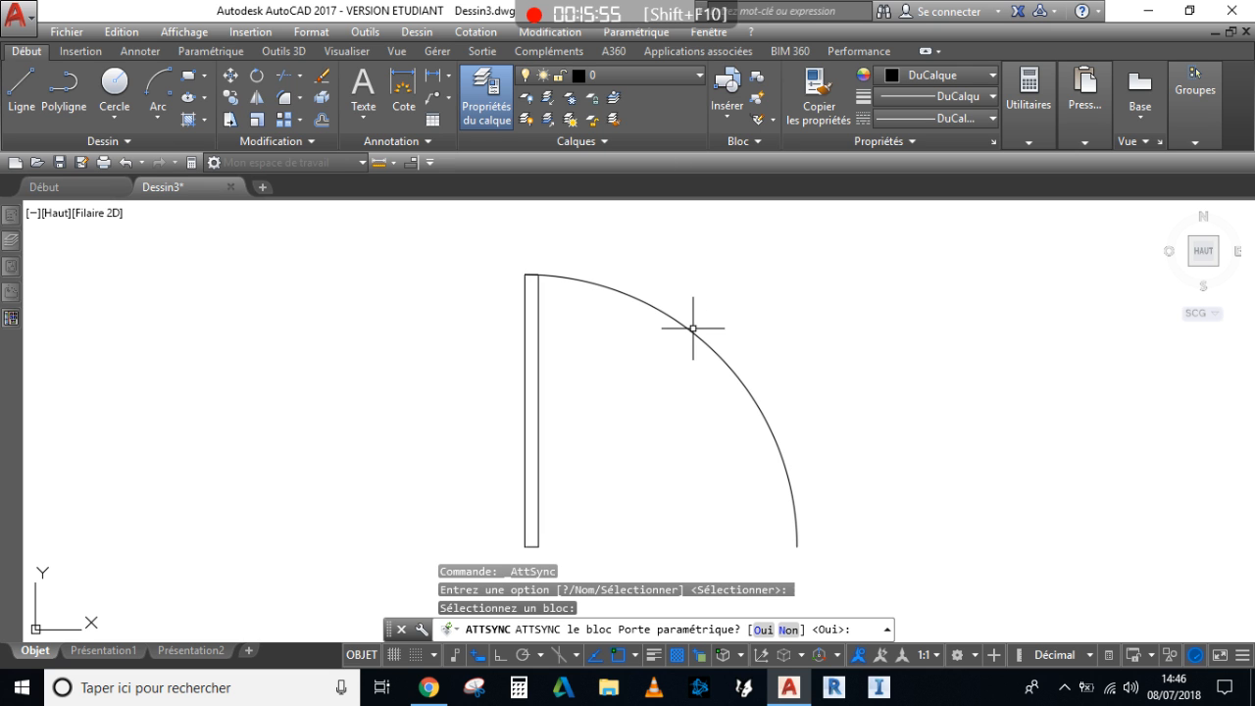
Set the door block's HAUTEUR attribute value to 2.04.
{"action": "scroll", "coordinate": [789, 350], "scroll_direction": "down", "scroll_amount": 2}
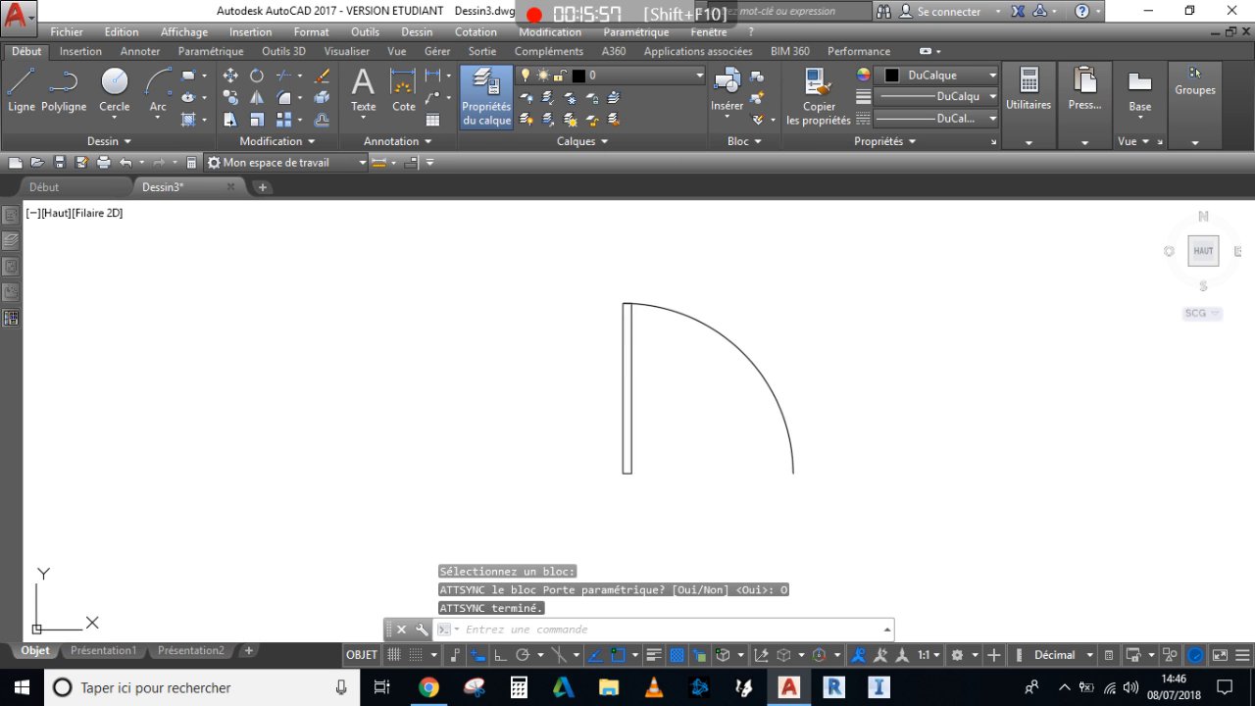
{"action": "double_click", "coordinate": [765, 356]}
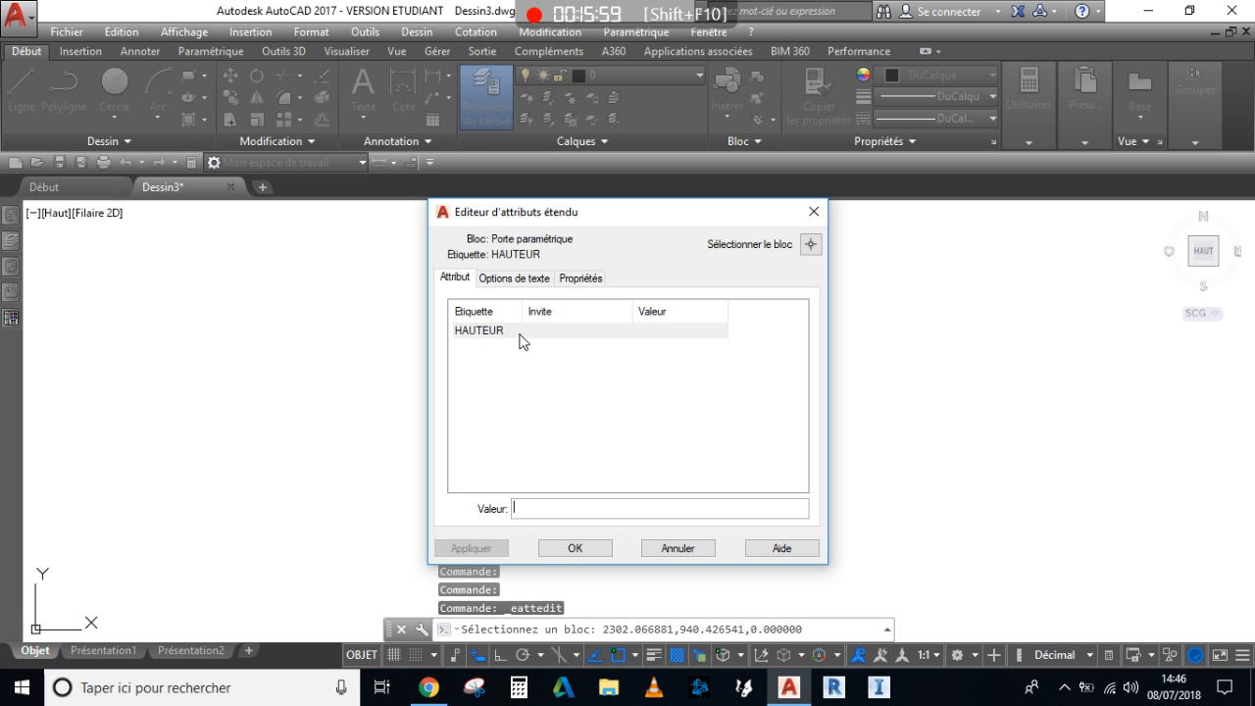
{"action": "left_click", "coordinate": [520, 334]}
{"action": "left_click", "coordinate": [528, 507]}
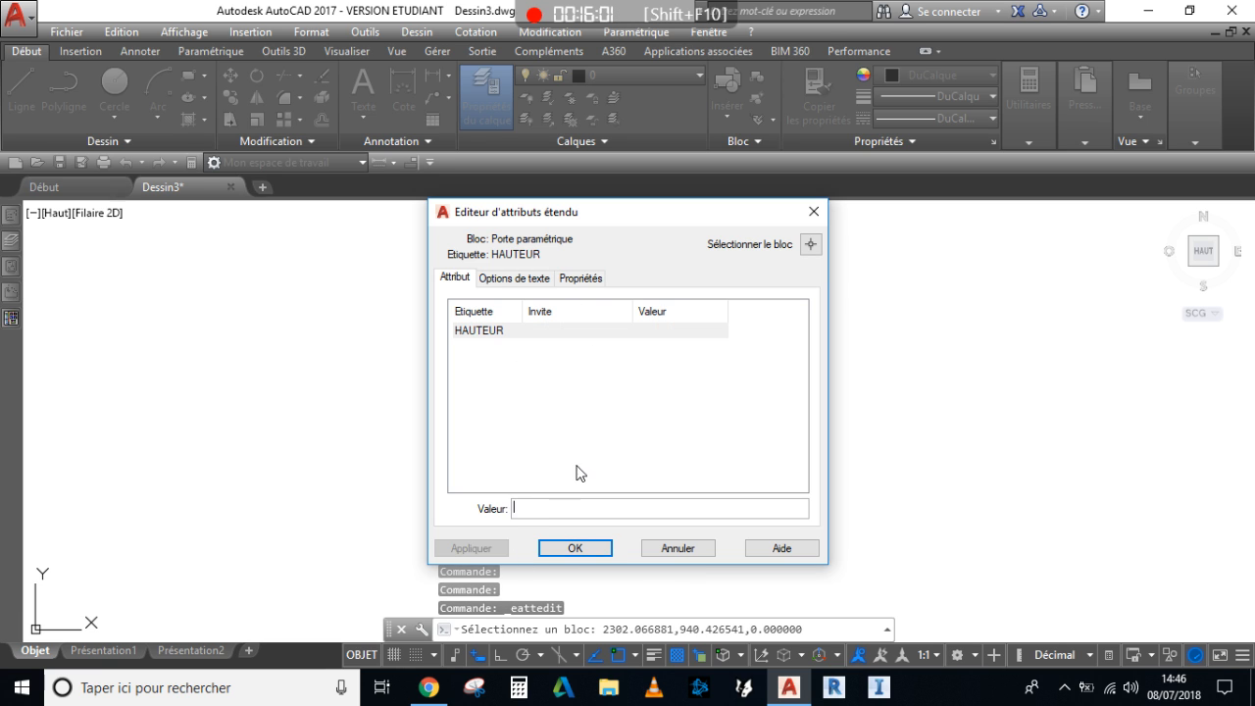
{"action": "type", "text": "2.04"}
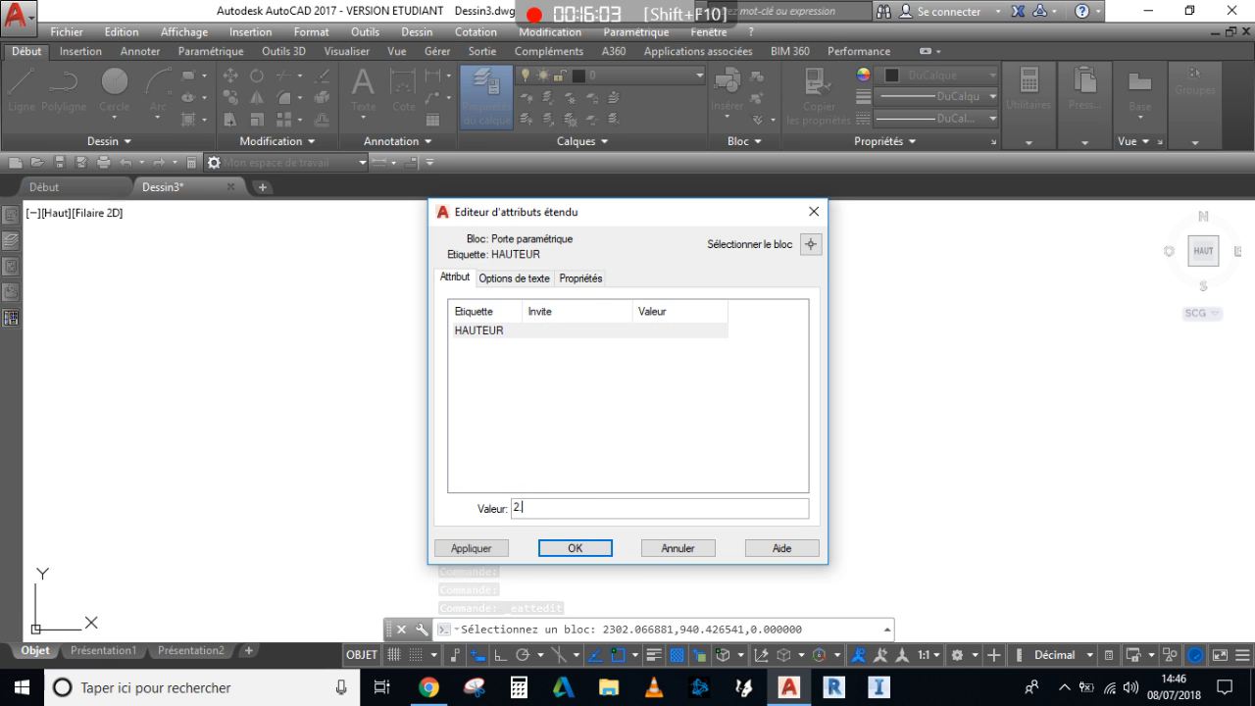
{"action": "left_click", "coordinate": [563, 554]}
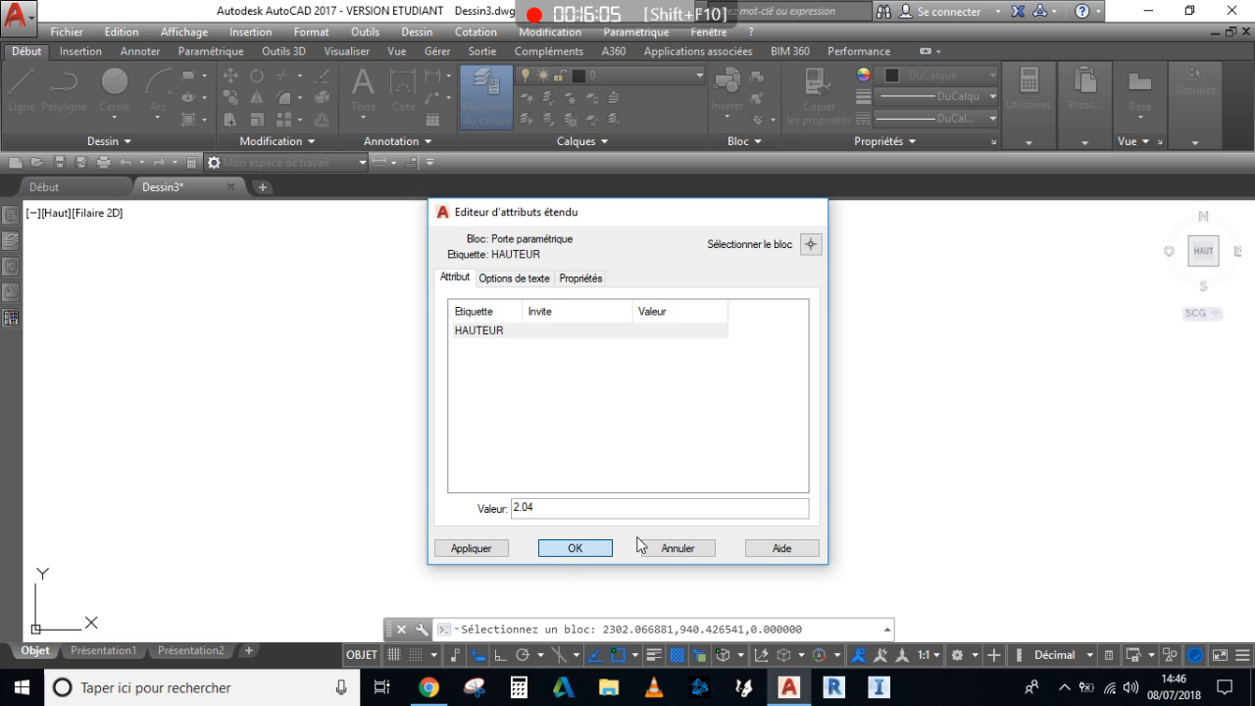
Inspect the door's height attribute text, and stretch the door block to a larger width with its width grip.
{"action": "scroll", "coordinate": [726, 461], "scroll_direction": "up", "scroll_amount": 4}
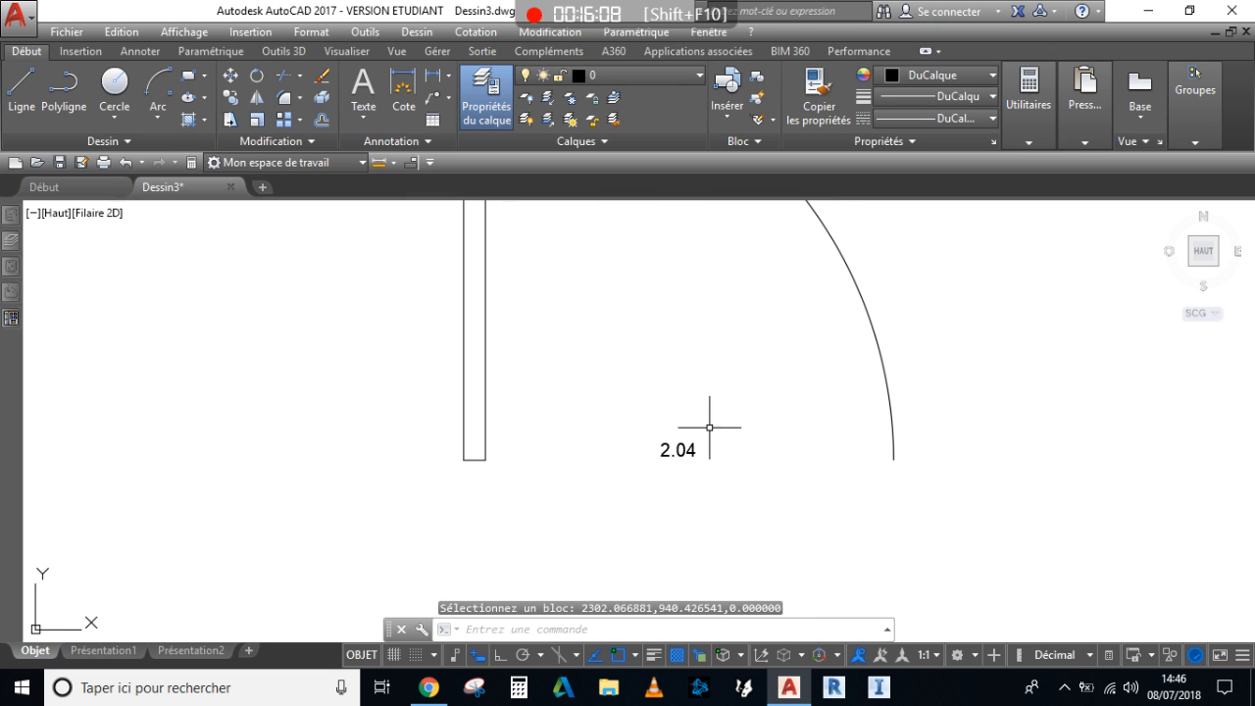
{"action": "scroll", "coordinate": [709, 428], "scroll_direction": "down", "scroll_amount": 4}
{"action": "left_click", "coordinate": [762, 353]}
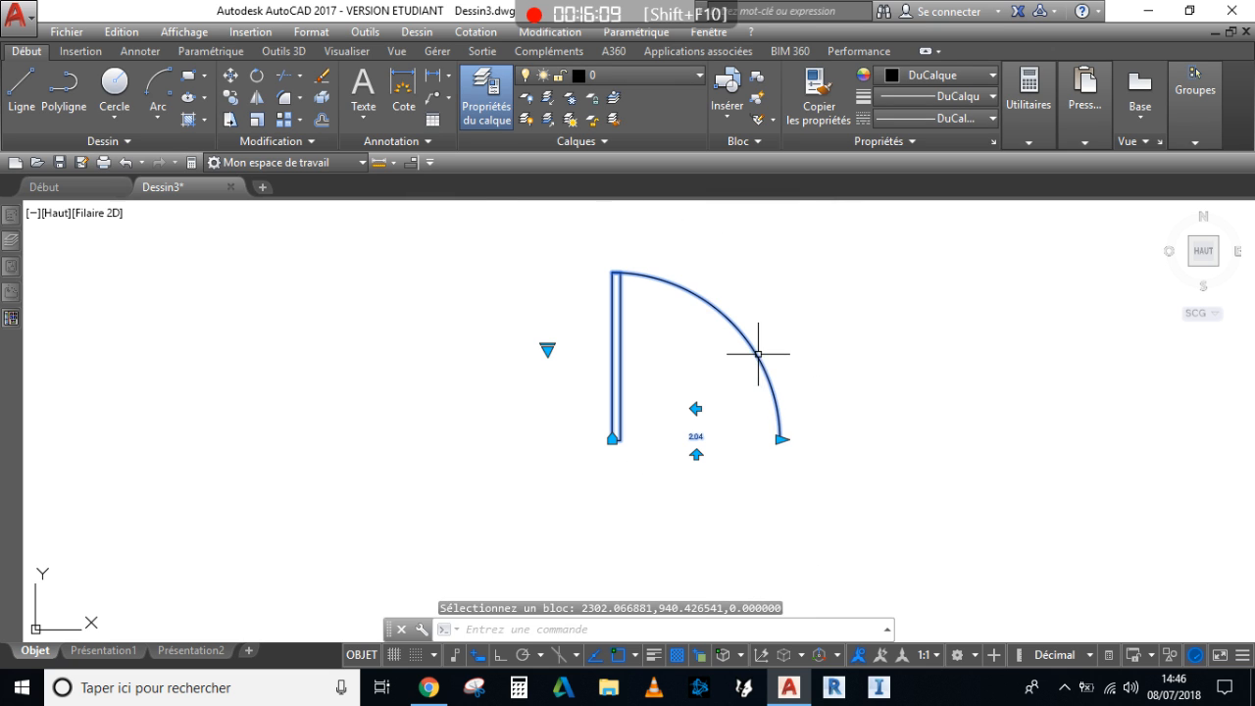
{"action": "left_click", "coordinate": [781, 439]}
{"action": "left_click", "coordinate": [886, 434]}
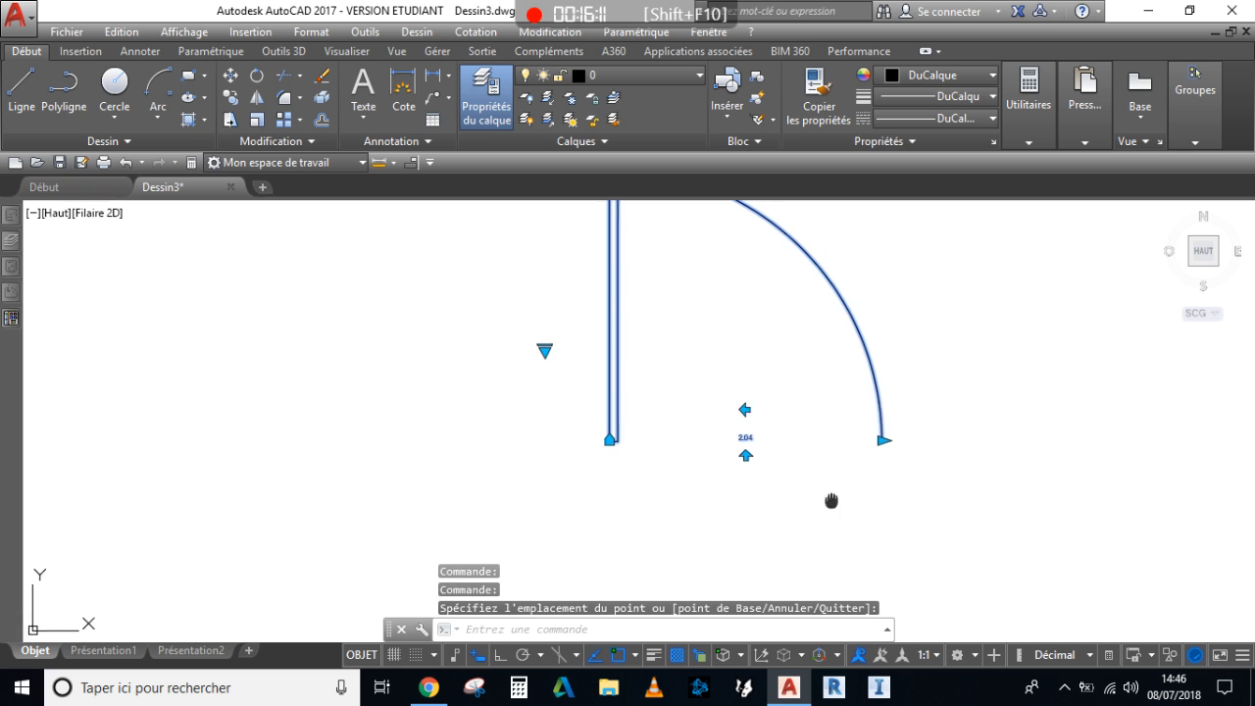
{"action": "middle_click_drag", "start_coordinate": [832, 502], "coordinate": [720, 524]}
Flip the widened door horizontally and back, and switch its visibility state to the half-open leaf.
{"action": "left_click", "coordinate": [669, 463]}
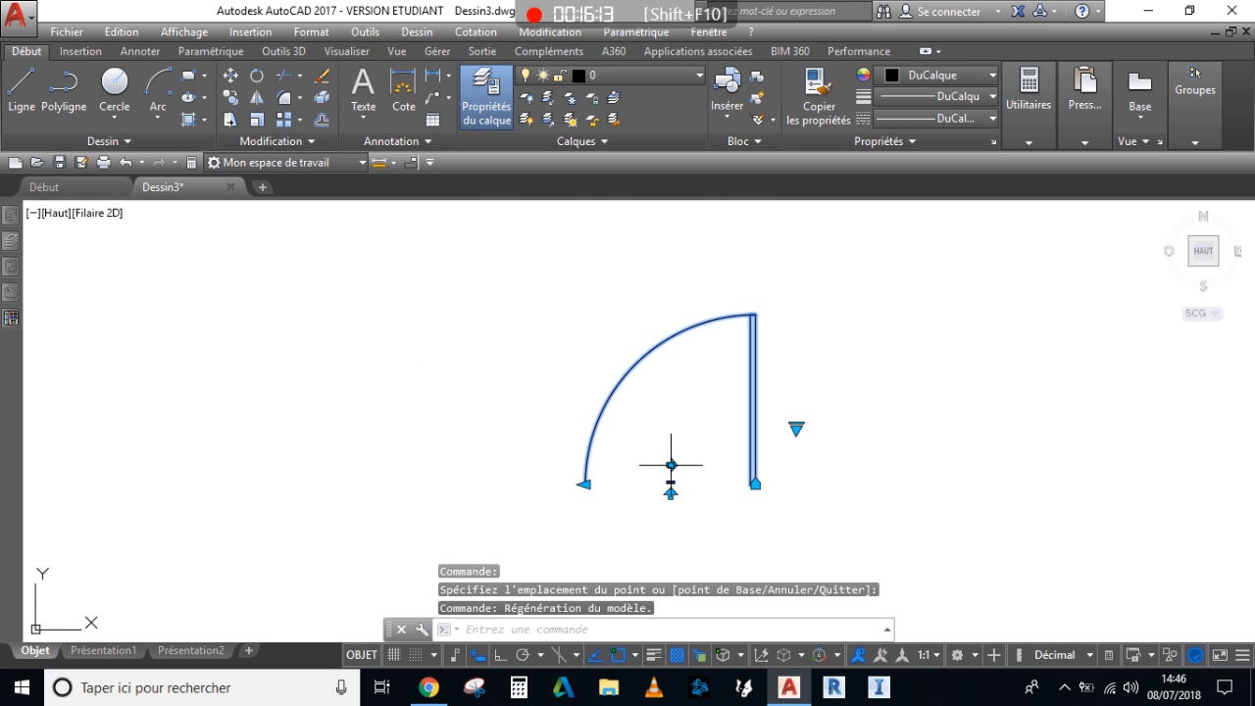
{"action": "left_click", "coordinate": [670, 464]}
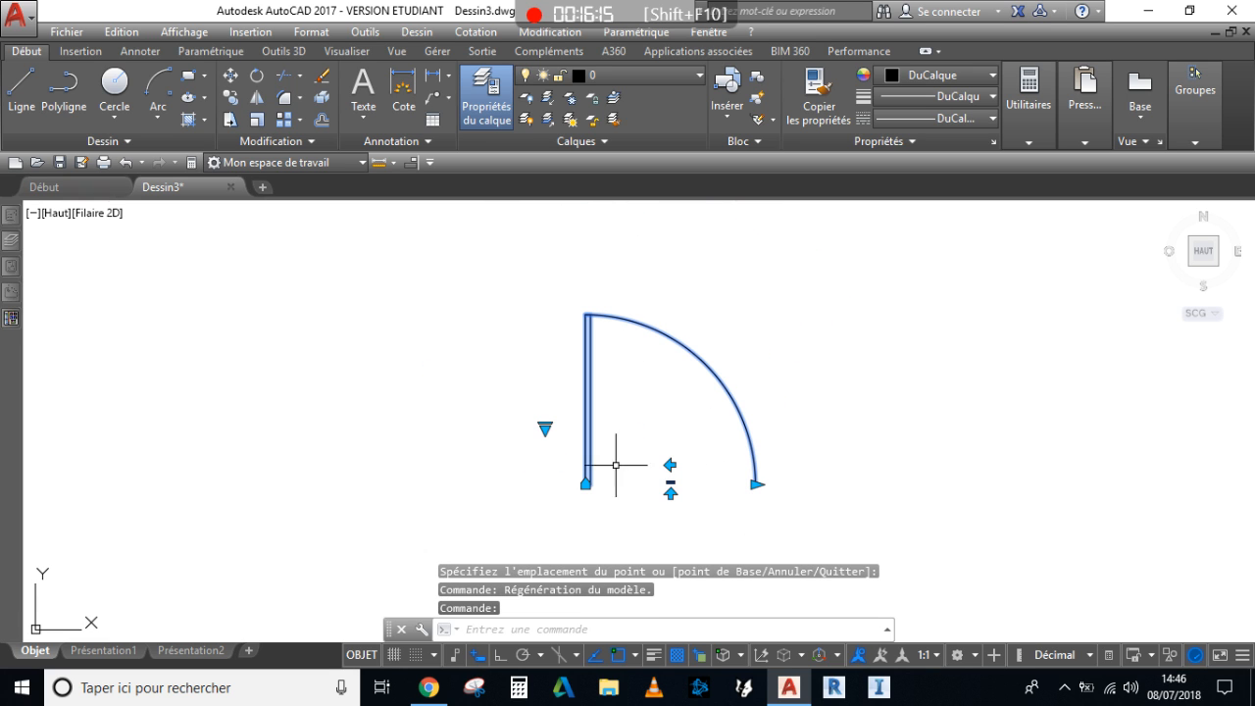
{"action": "left_click", "coordinate": [545, 429]}
{"action": "left_click", "coordinate": [586, 463]}
{"action": "key", "text": "Escape"}
{"action": "key", "text": "Escape"}
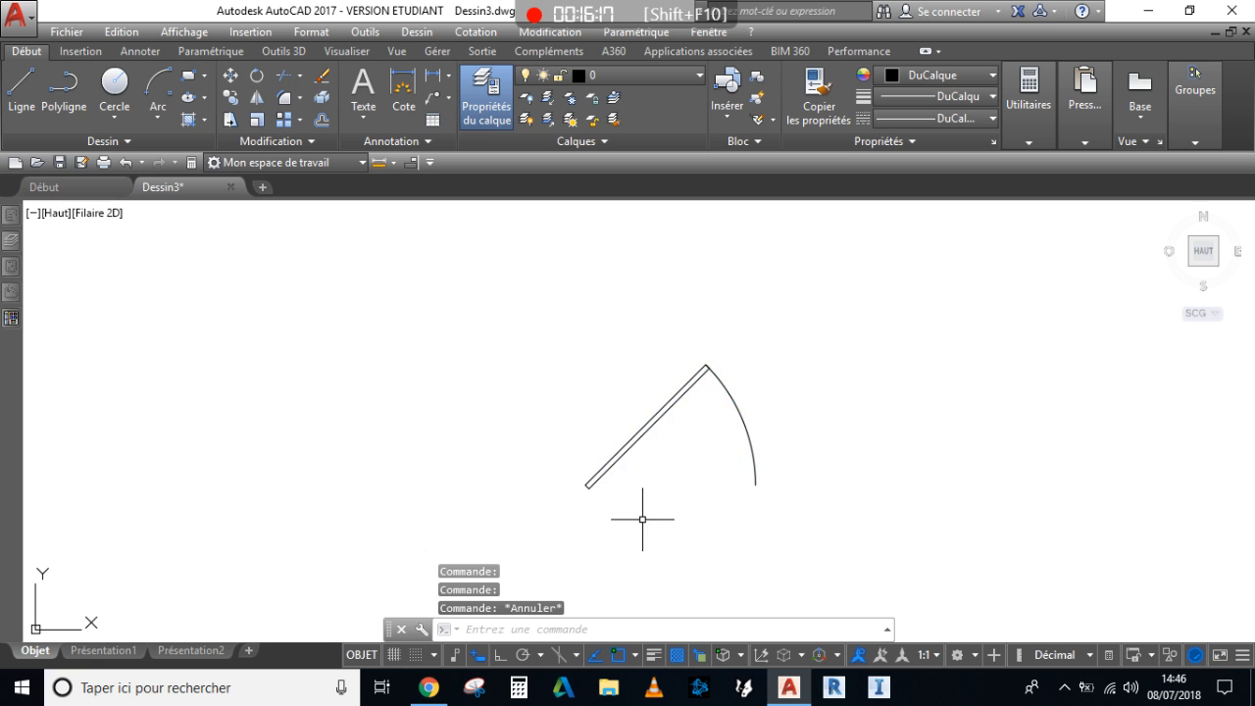
Switch the door's visibility state back to the fully open leaf and deselect the block.
{"action": "scroll", "coordinate": [588, 483], "scroll_direction": "up", "scroll_amount": 3}
{"action": "scroll", "coordinate": [641, 422], "scroll_direction": "down", "scroll_amount": 2}
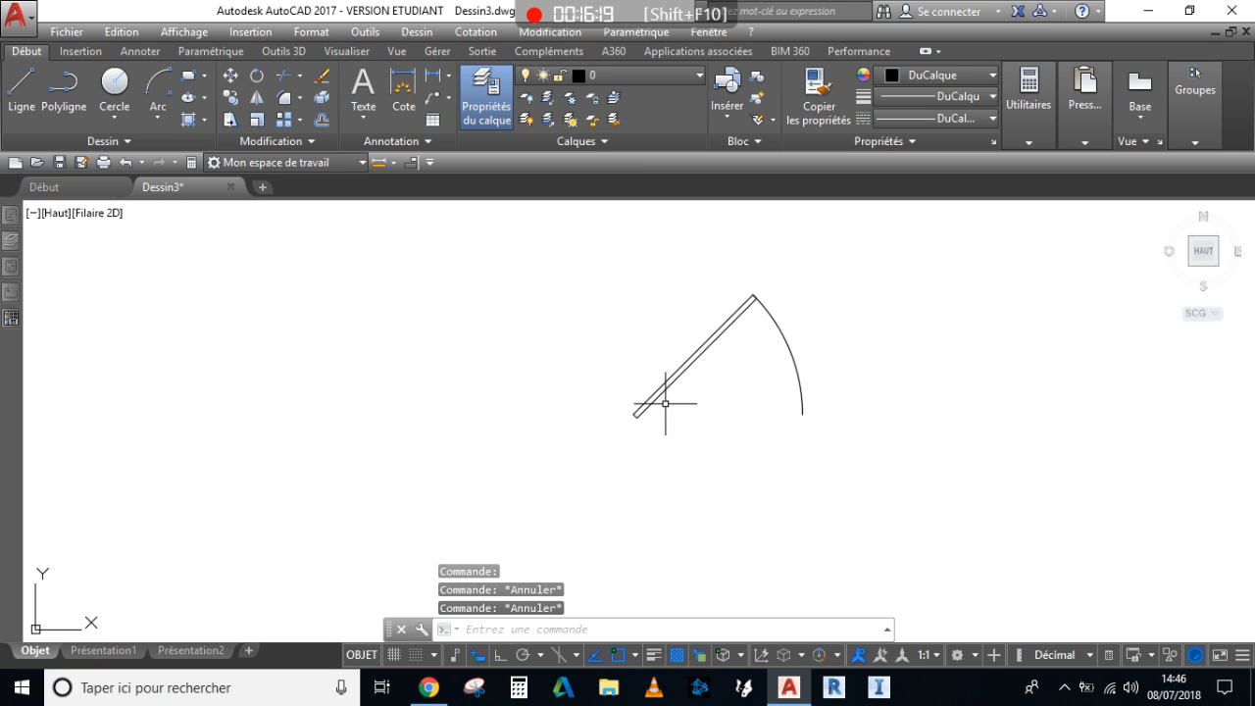
{"action": "scroll", "coordinate": [667, 392], "scroll_direction": "up", "scroll_amount": 3}
{"action": "scroll", "coordinate": [673, 412], "scroll_direction": "down", "scroll_amount": 3}
{"action": "left_click", "coordinate": [658, 380]}
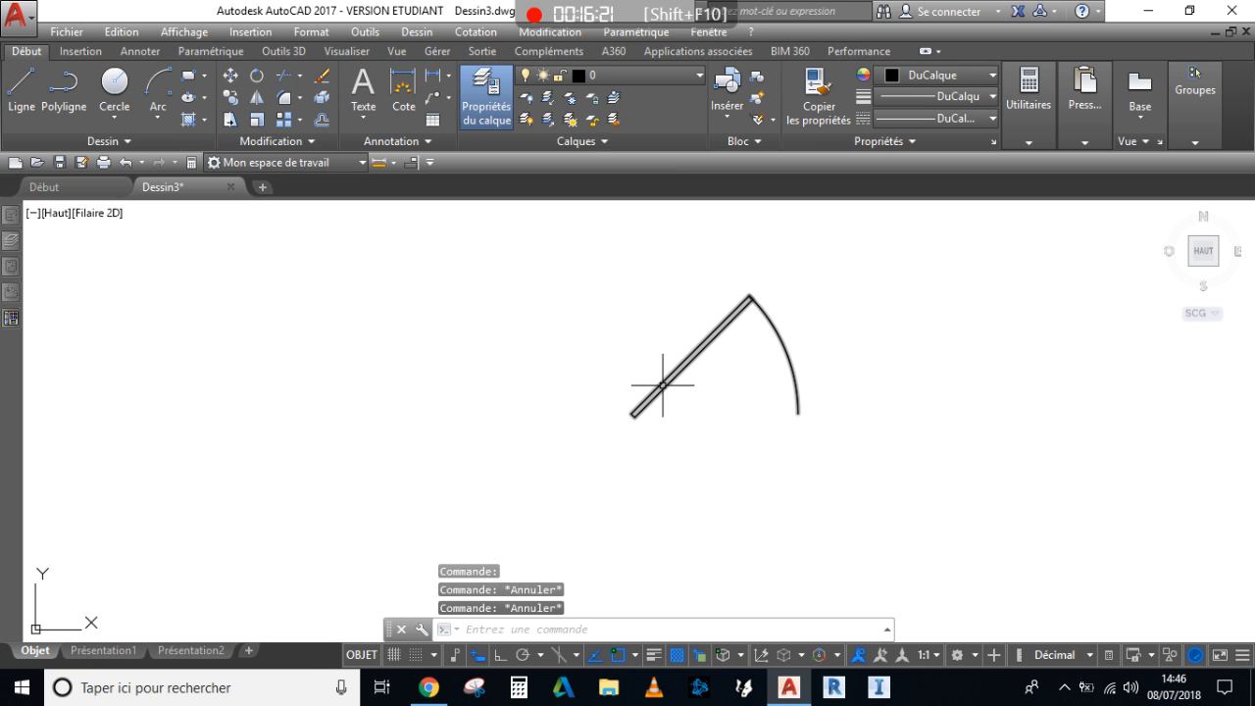
{"action": "left_click", "coordinate": [594, 357]}
{"action": "key", "text": "Escape"}
{"action": "left_click", "coordinate": [591, 355]}
{"action": "left_click", "coordinate": [627, 370]}
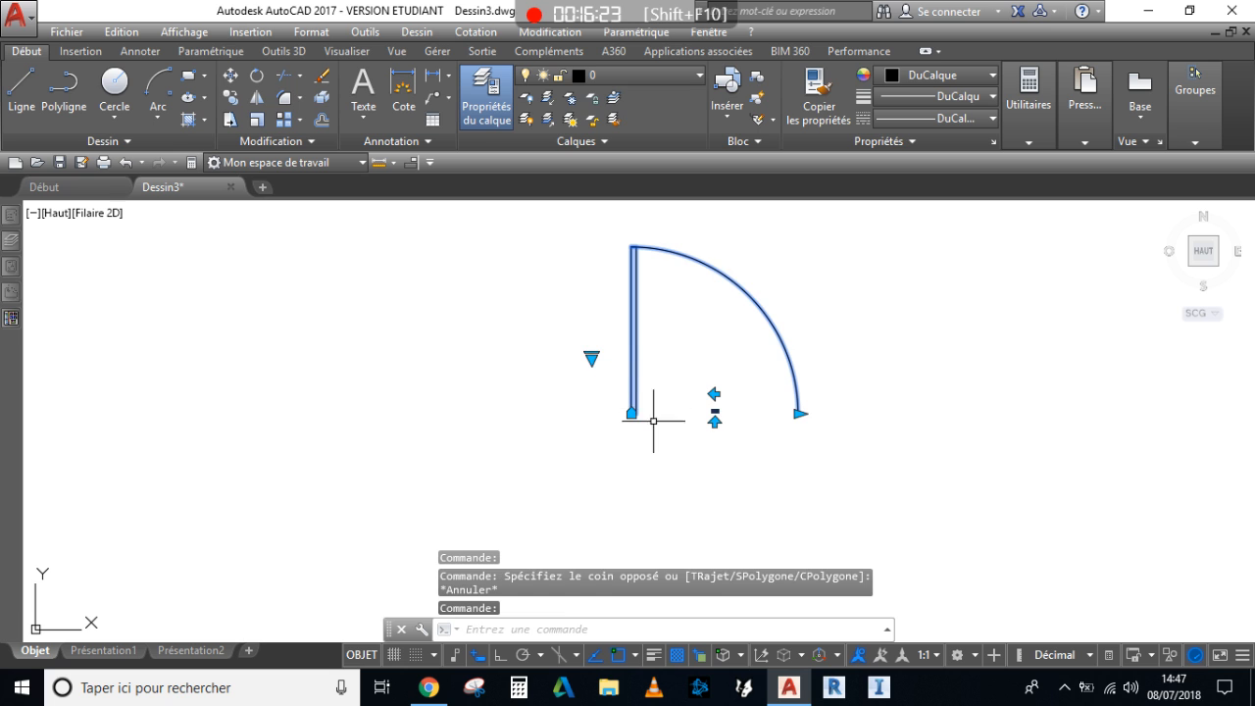
{"action": "scroll", "coordinate": [787, 427], "scroll_direction": "down", "scroll_amount": 2}
{"action": "key", "text": "Escape"}
{"action": "key", "text": "Escape"}
{"action": "key", "text": "Escape"}
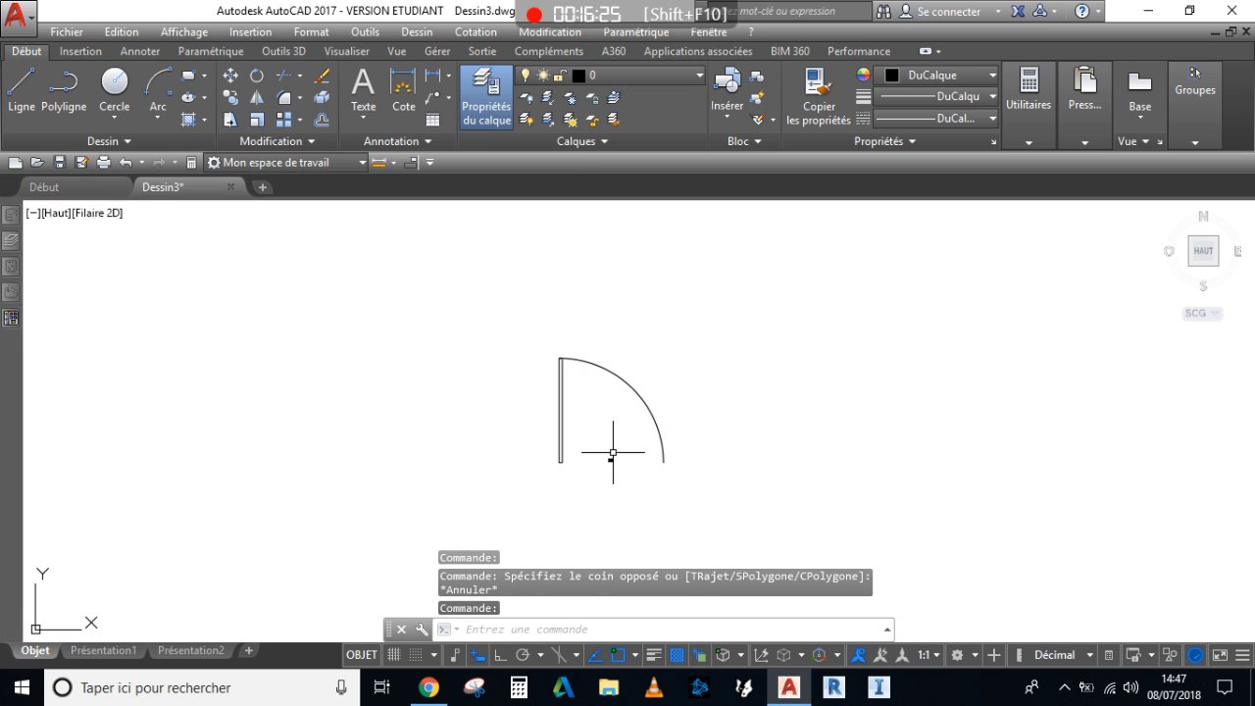
Examine the height attribute text inside the door up close, and bring the whole door back into view.
{"action": "scroll", "coordinate": [606, 489], "scroll_direction": "up", "scroll_amount": 2}
{"action": "scroll", "coordinate": [628, 398], "scroll_direction": "up", "scroll_amount": 4}
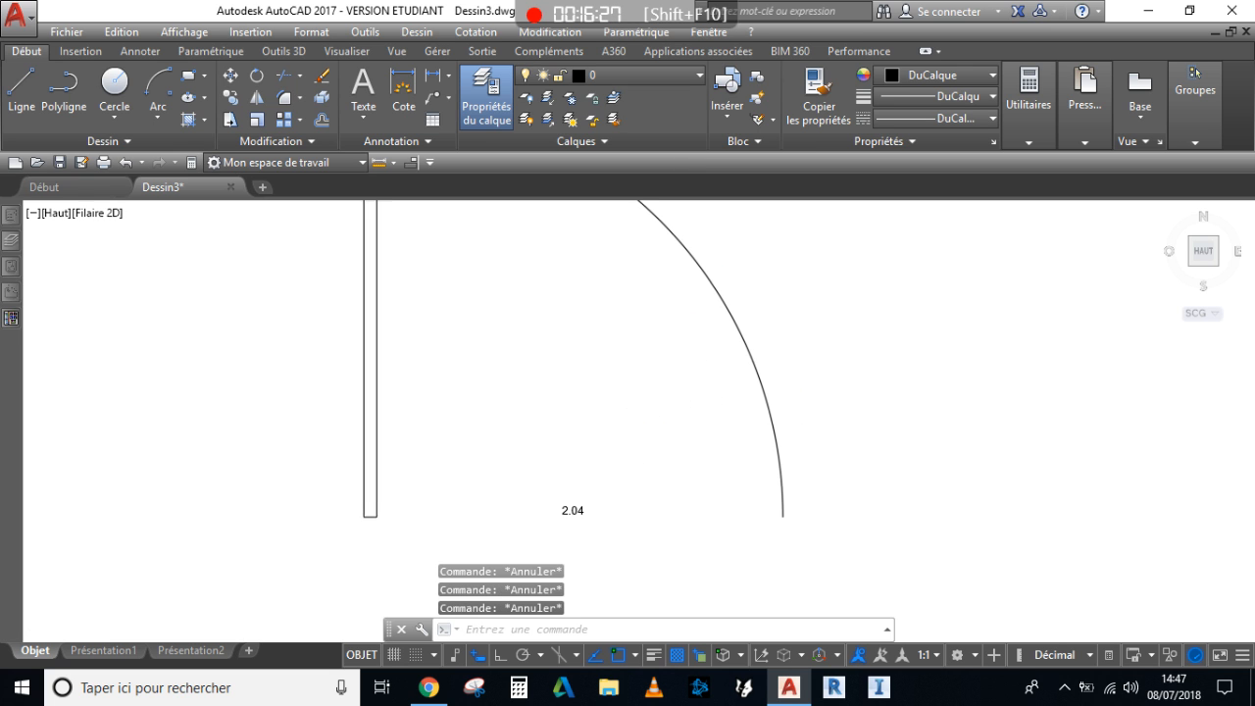
{"action": "middle_click", "coordinate": [629, 399]}
{"action": "middle_click", "coordinate": [629, 399]}
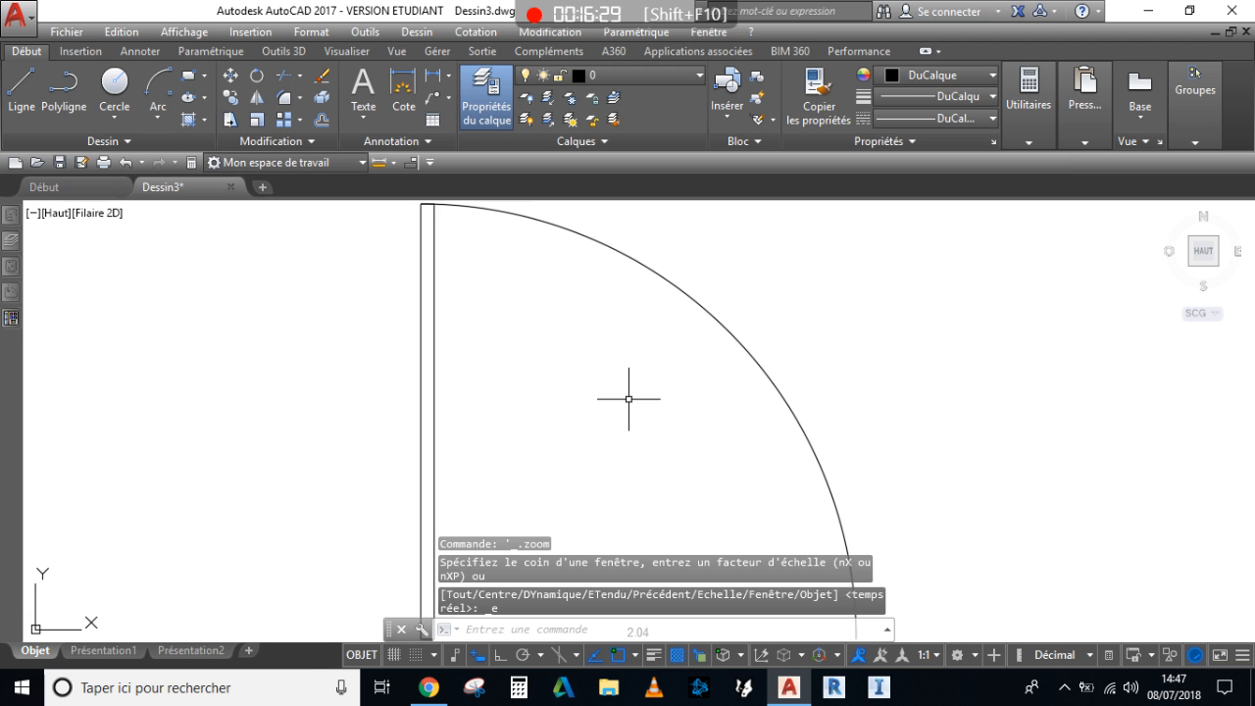
{"action": "middle_click_drag", "start_coordinate": [656, 317], "coordinate": [585, 369]}
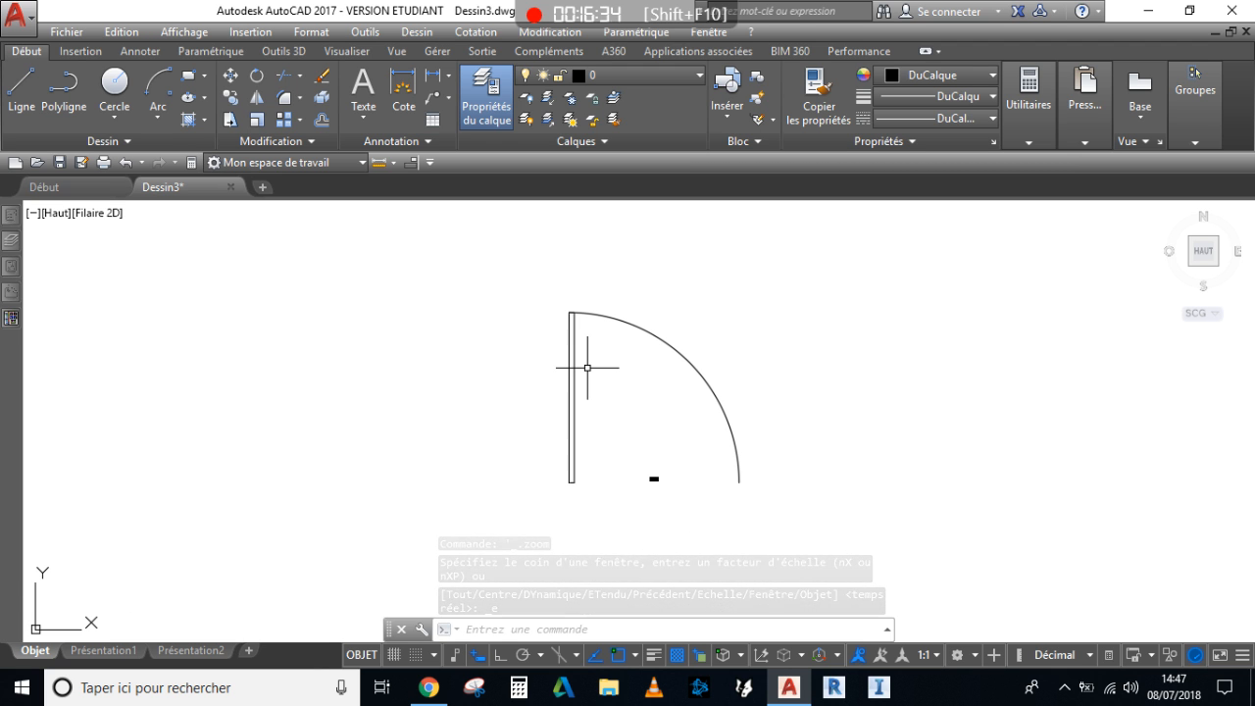